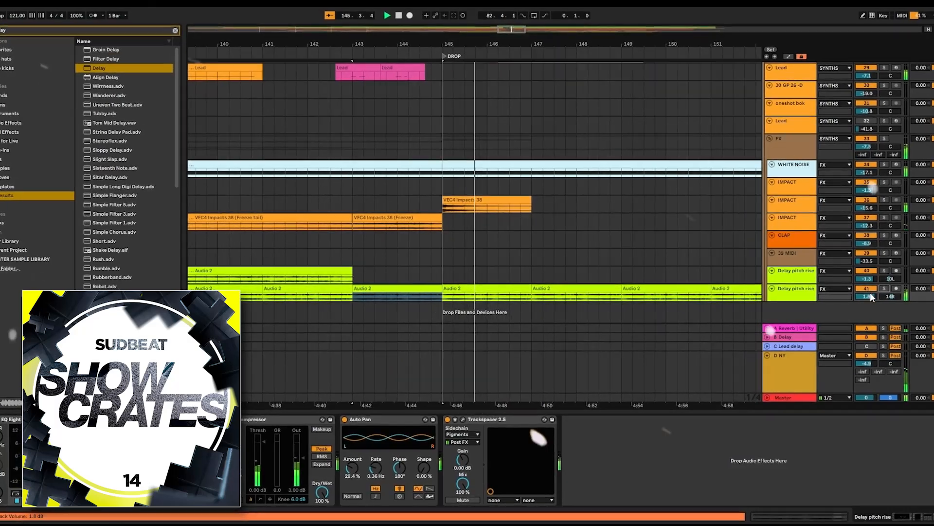
Raise the volume of the lower Delay pitch rise track to 6.0 dB
{"action": "left_click_drag", "start_coordinate": [864, 296], "coordinate": [864, 277]}
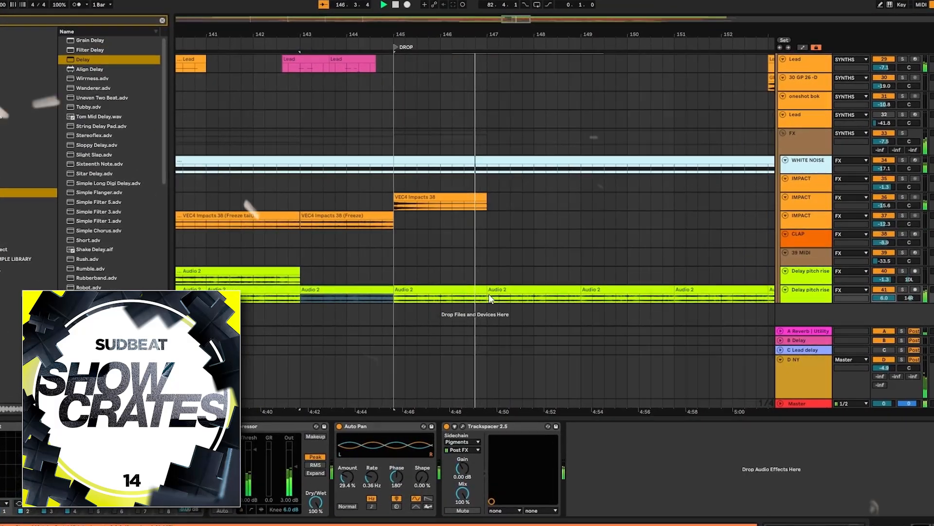
{"action": "key", "text": "minus"}
{"action": "key", "text": "minus"}
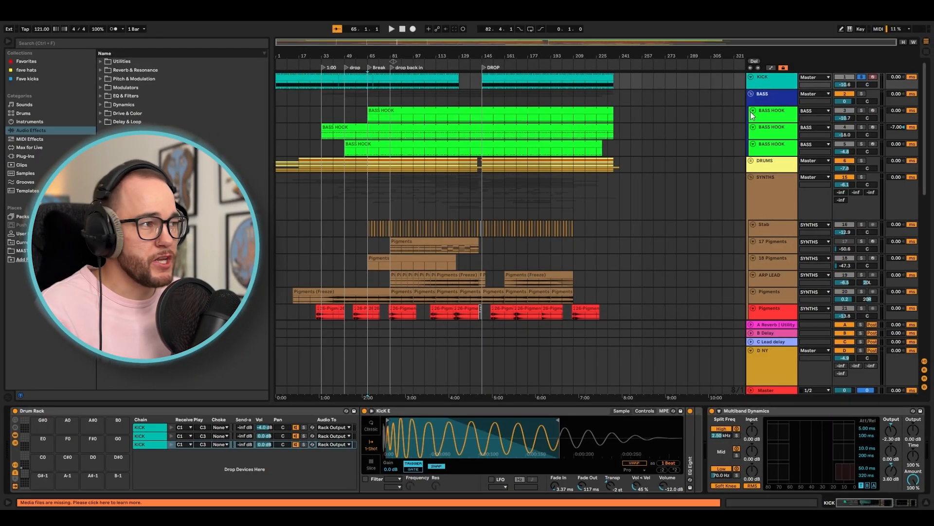
Solo the KICK track and audition each of the three kick layers in its Drum Rack
{"action": "left_click", "coordinate": [859, 77]}
{"action": "left_click", "coordinate": [781, 80]}
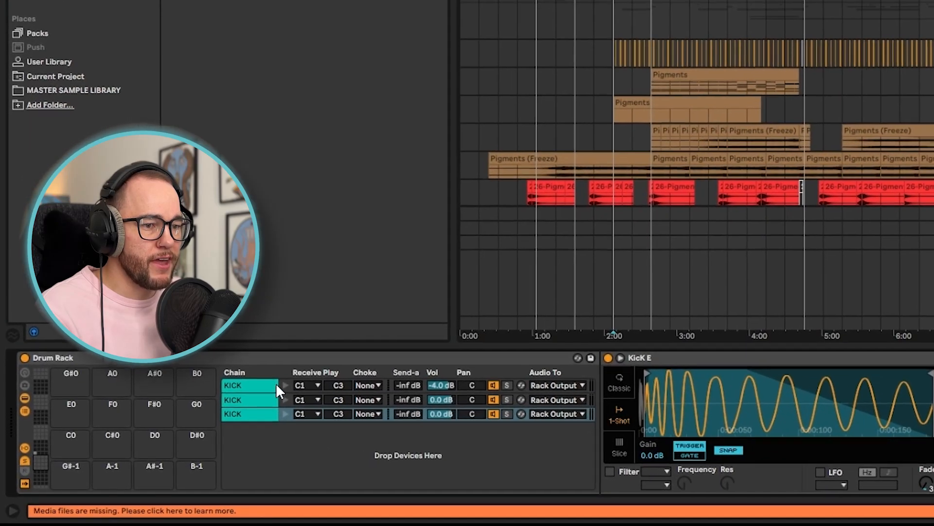
{"action": "left_click", "coordinate": [285, 385]}
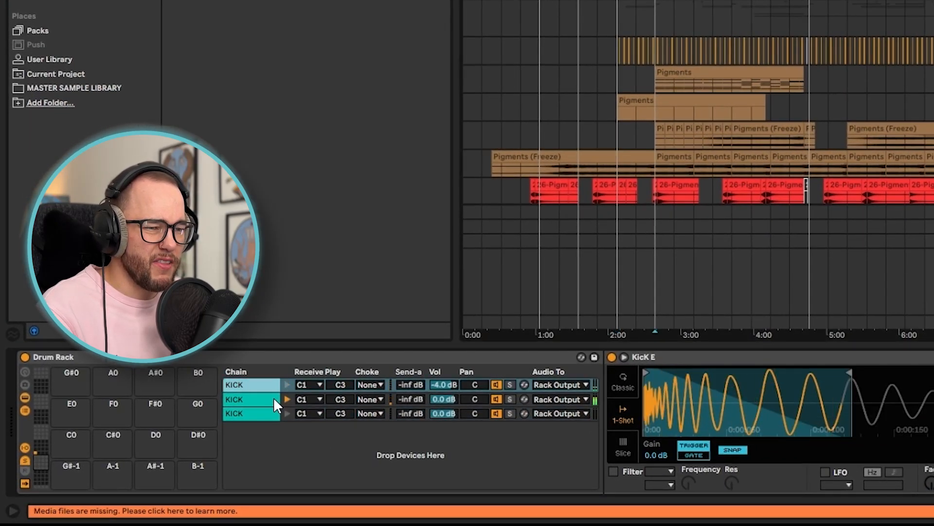
{"action": "left_click", "coordinate": [285, 397]}
{"action": "left_click", "coordinate": [286, 412]}
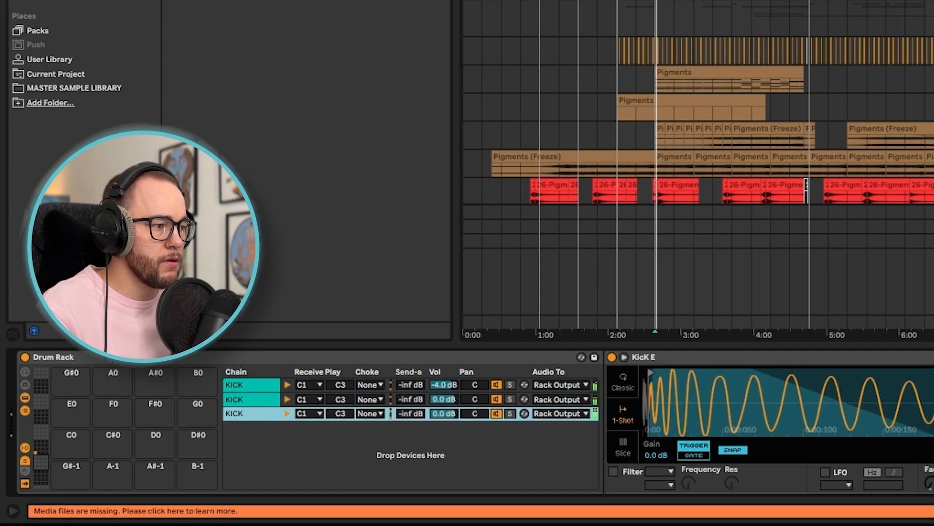
Examine the KICK track's effect chain from Multiband Dynamics through EQ Eight to the Compressor
{"action": "scroll", "coordinate": [471, 421], "scroll_direction": "right", "scroll_amount": 3}
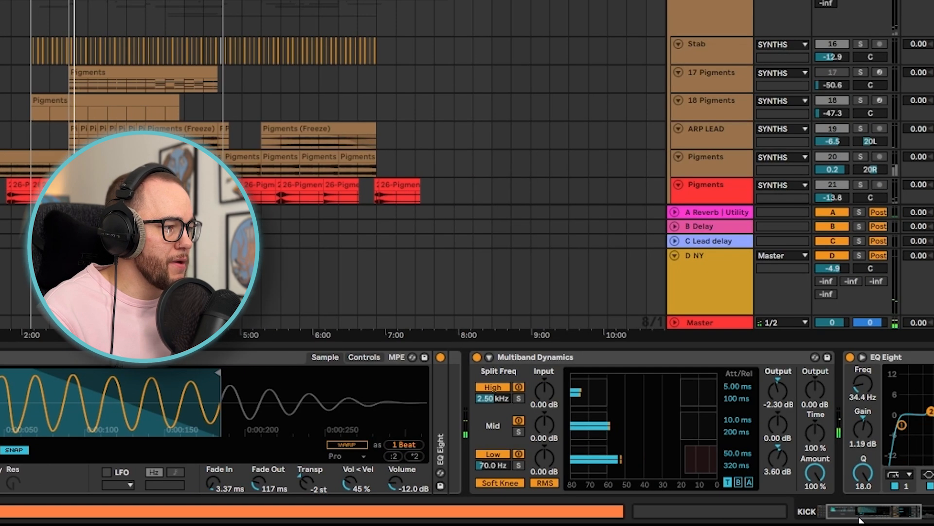
{"action": "left_click_drag", "start_coordinate": [836, 506], "coordinate": [846, 498]}
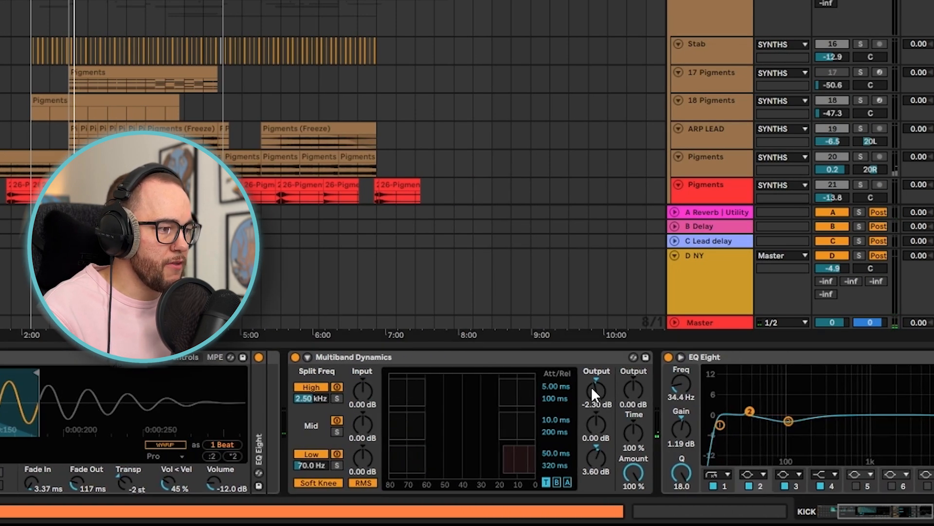
{"action": "scroll", "coordinate": [468, 423], "scroll_direction": "right", "scroll_amount": 7}
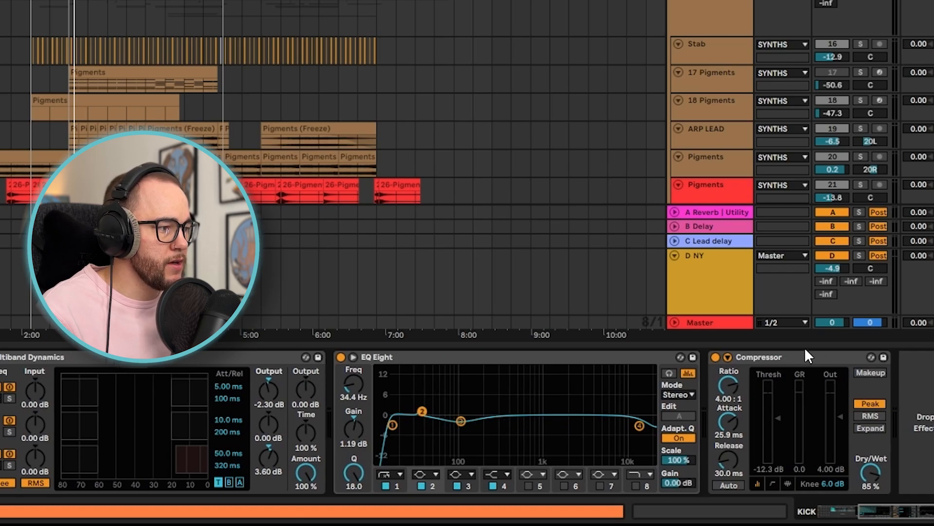
{"action": "key", "text": "space"}
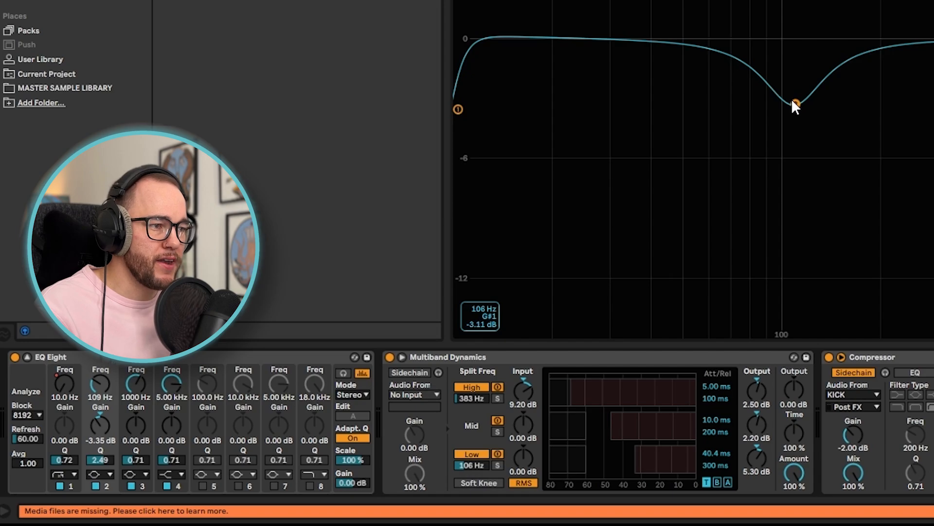
Turn on audition mode in the BASS group's first EQ Eight and listen to the band 2 dip around 109 Hz
{"action": "key", "text": "space"}
{"action": "left_click", "coordinate": [343, 374]}
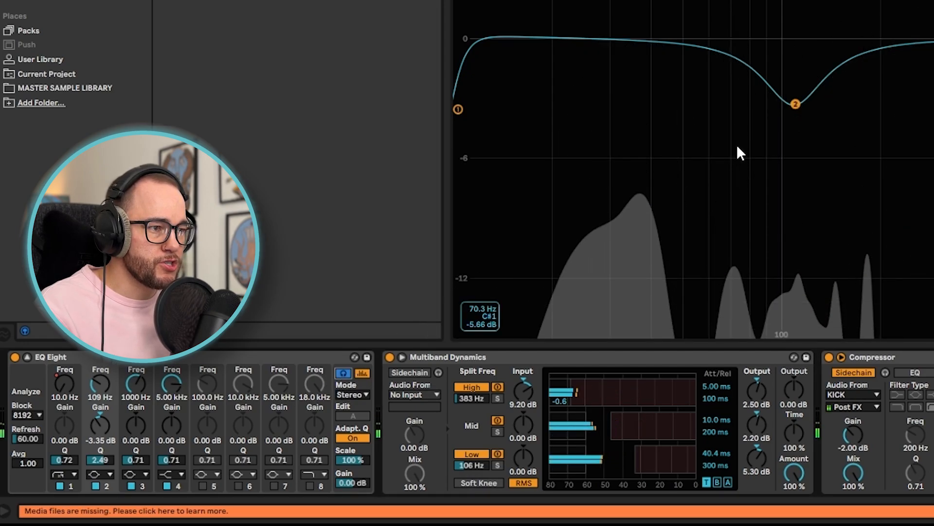
{"action": "left_click_drag", "start_coordinate": [796, 105], "coordinate": [581, 28]}
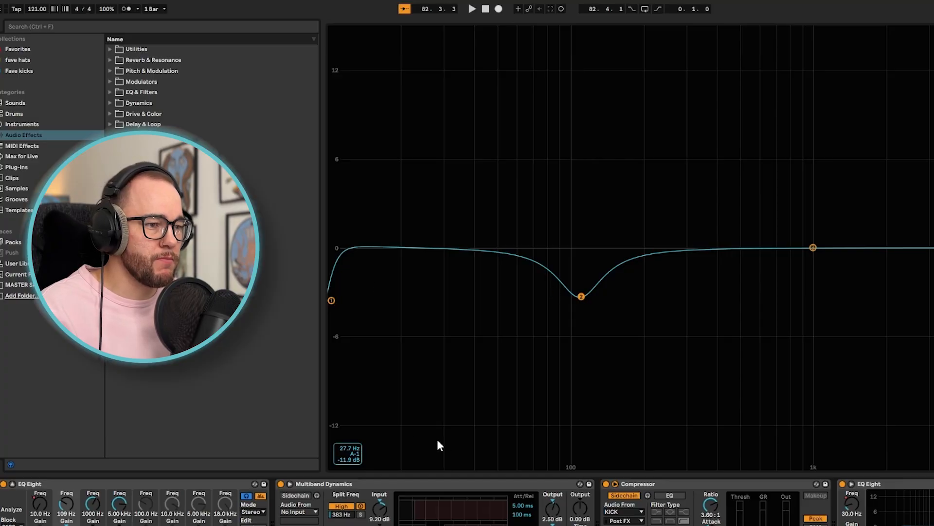
Listen to the high band alone in the BASS group's Multiband Dynamics and inspect the Compressor sidechained from the kick
{"action": "key", "text": "space"}
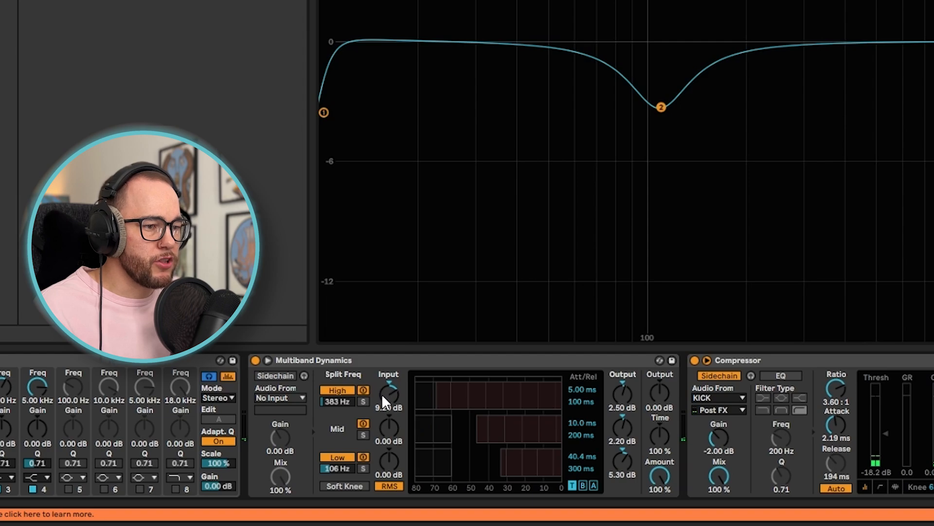
{"action": "left_click", "coordinate": [364, 401]}
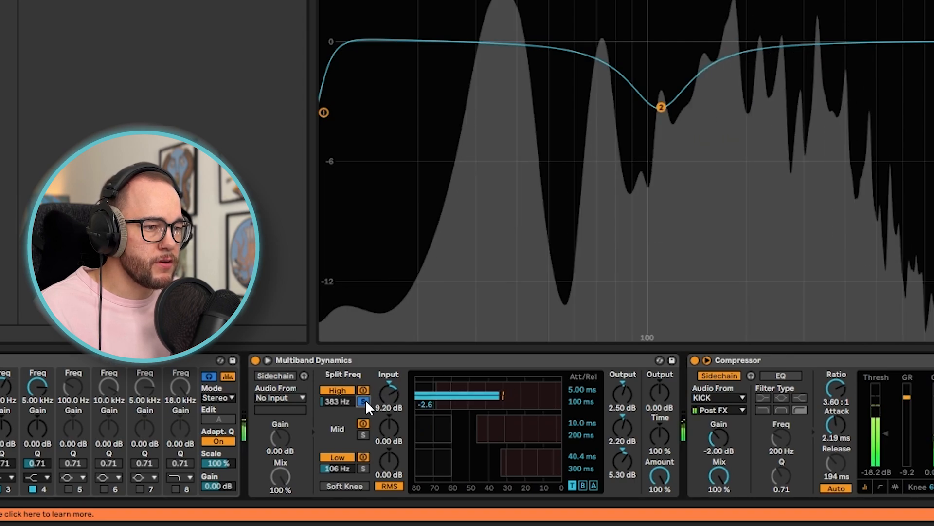
{"action": "left_click", "coordinate": [364, 400]}
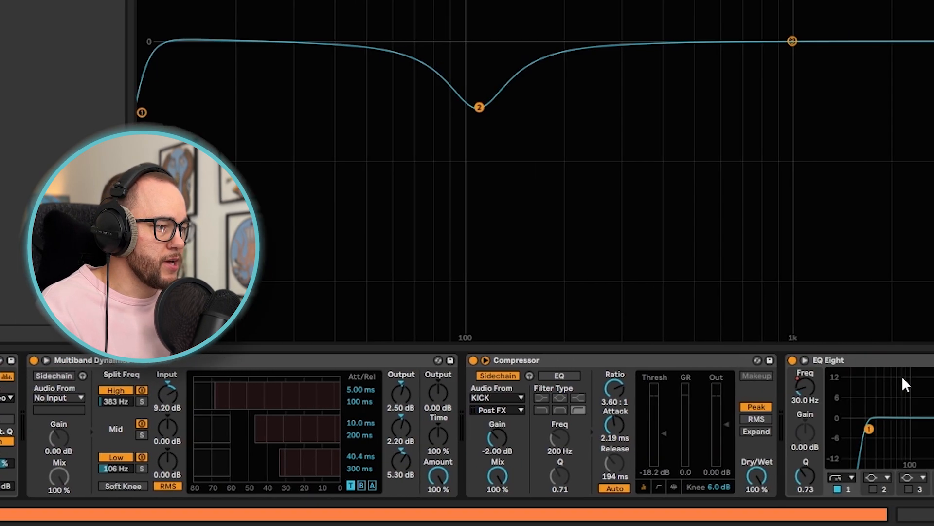
{"action": "left_click", "coordinate": [666, 430]}
{"action": "key", "text": "Escape"}
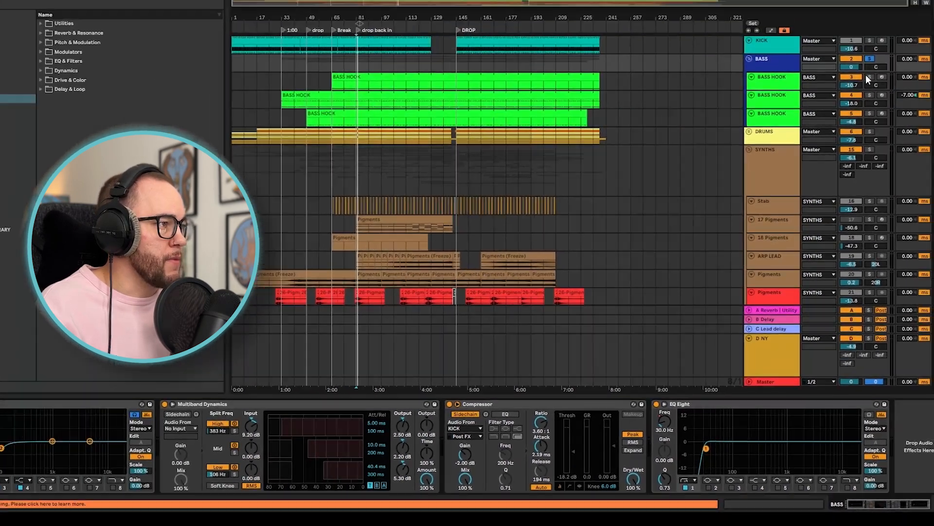
Solo the first BASS HOOK track, play it with both EQ Eights bypassed and look at its Serum patch
{"action": "left_click", "coordinate": [867, 76]}
{"action": "left_click", "coordinate": [780, 110]}
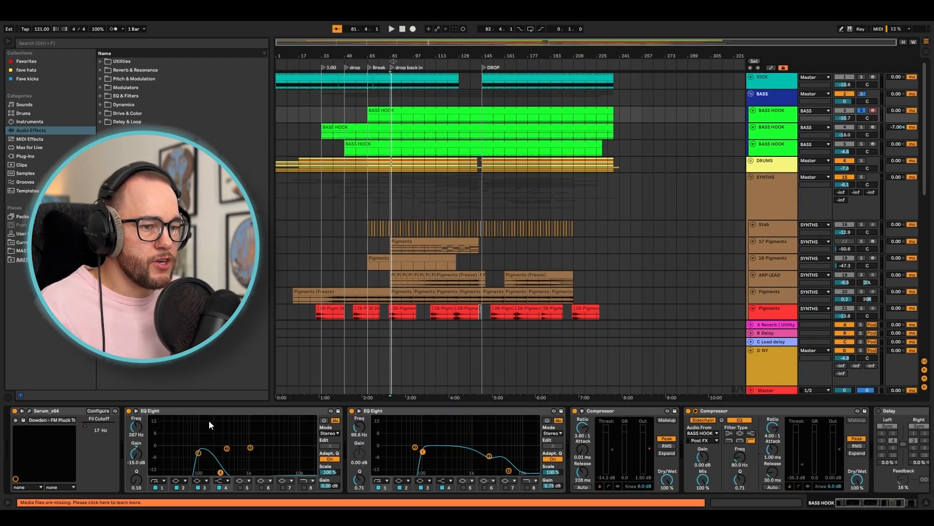
{"action": "left_click", "coordinate": [128, 410]}
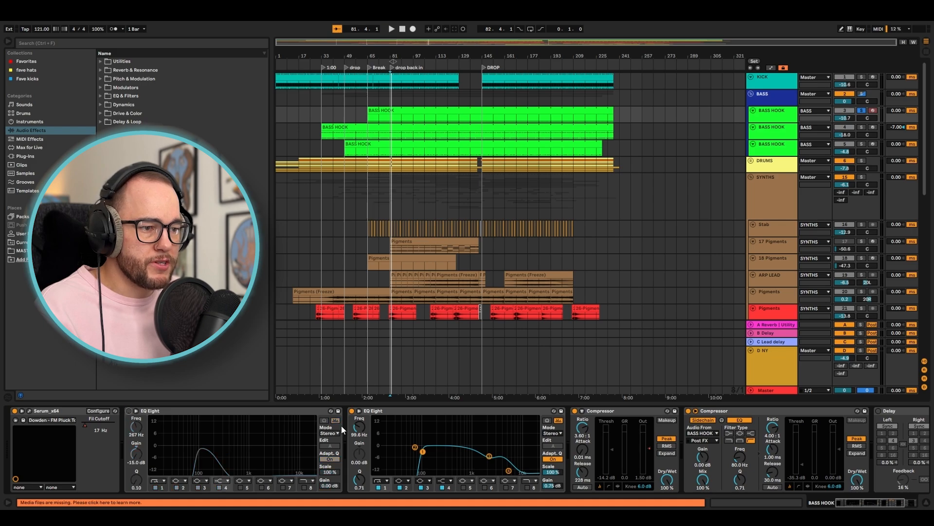
{"action": "left_click", "coordinate": [351, 411]}
{"action": "key", "text": "space"}
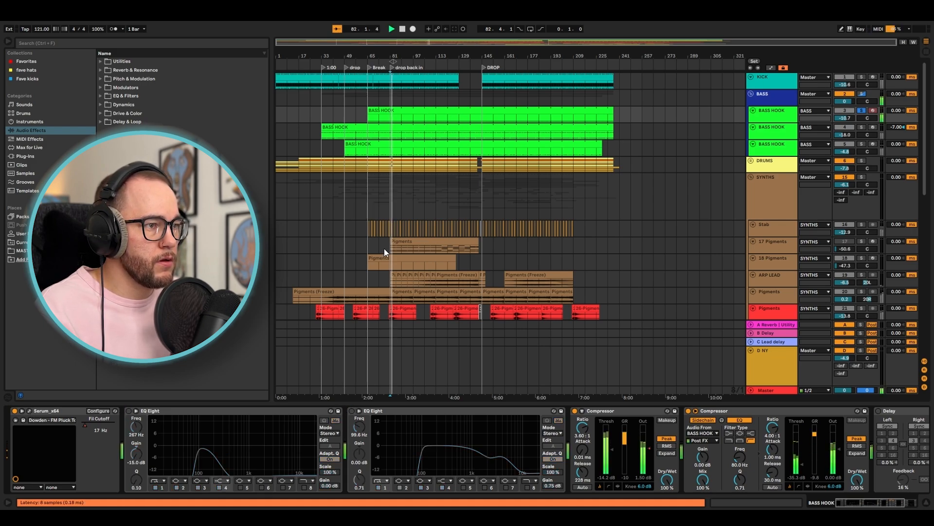
{"action": "key", "text": "ctrl+alt+p"}
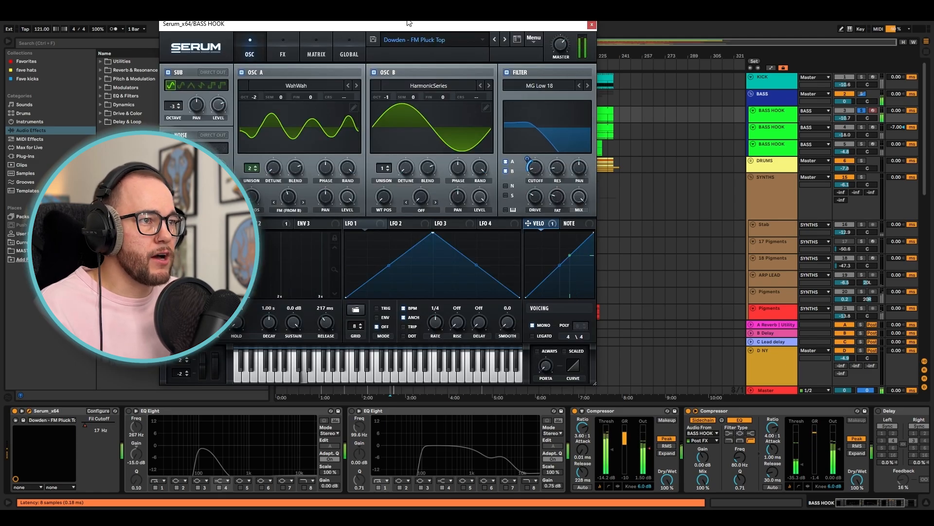
{"action": "left_click_drag", "start_coordinate": [405, 30], "coordinate": [512, 37]}
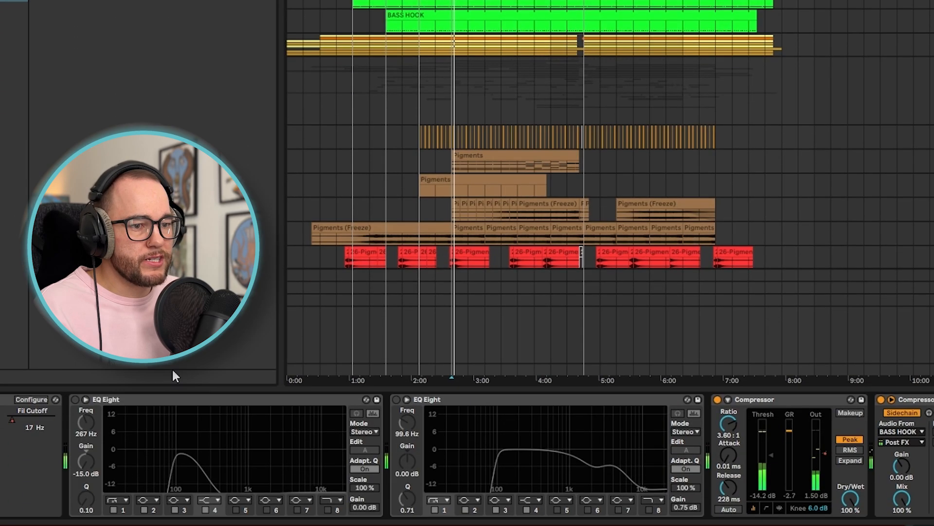
Switch both EQ Eights back on for the first BASS HOOK track and inspect its sidechained Compressor
{"action": "left_click", "coordinate": [75, 399]}
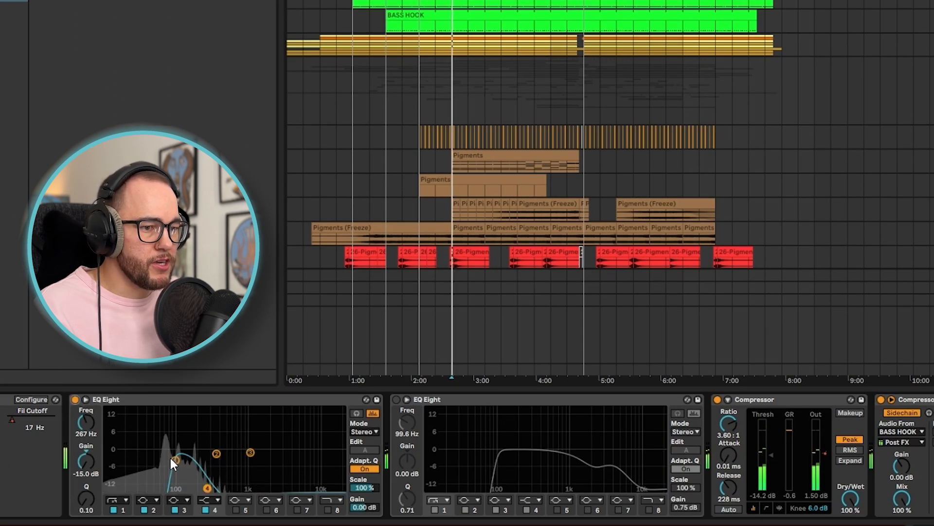
{"action": "left_click", "coordinate": [396, 399]}
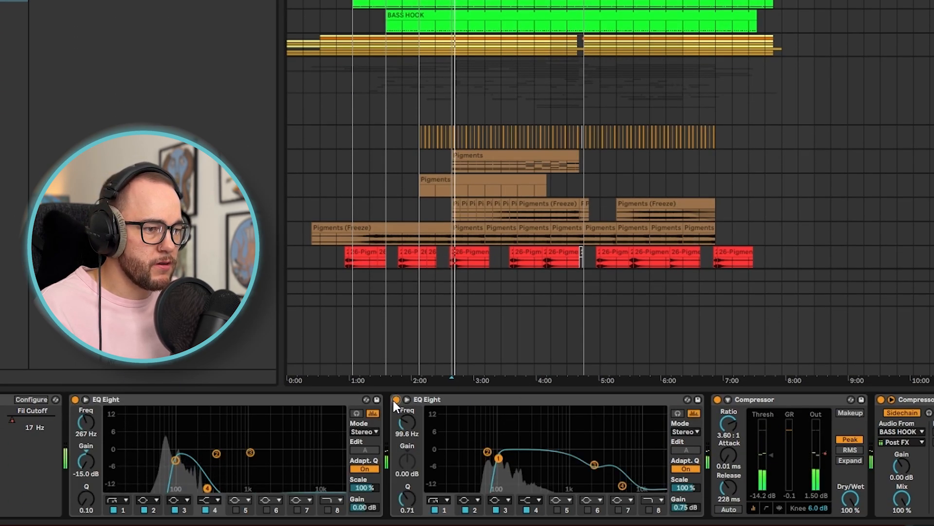
{"action": "scroll", "coordinate": [467, 455], "scroll_direction": "right", "scroll_amount": 8}
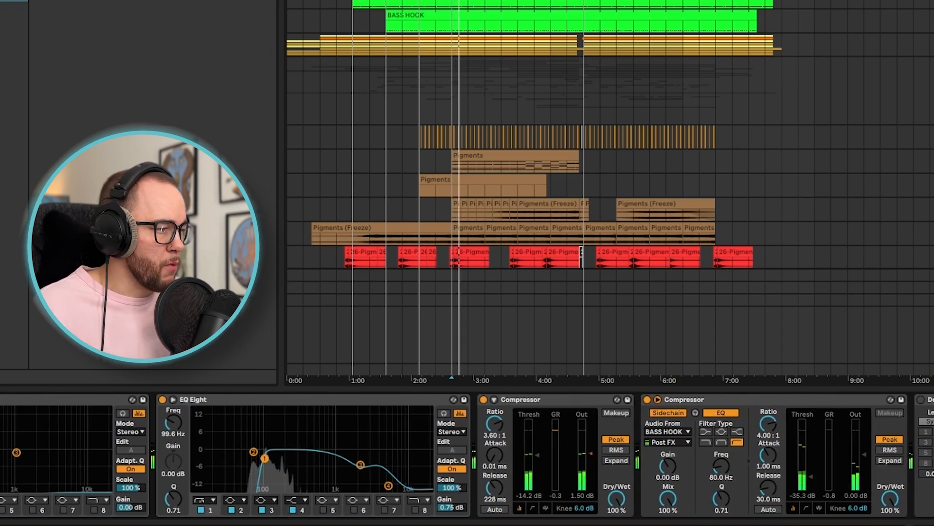
{"action": "left_click", "coordinate": [747, 433]}
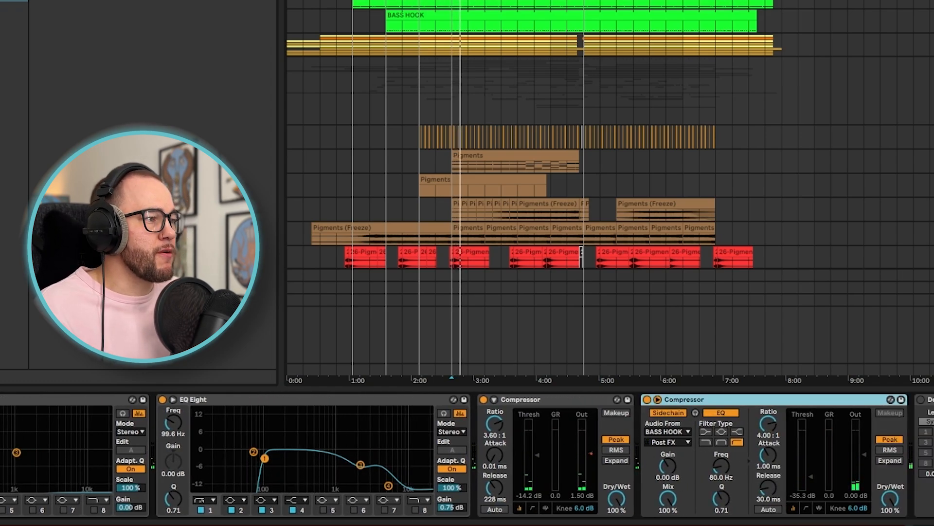
Solo and play the third BASS HOOK track, on its own and together with the first BASS HOOK track
{"action": "left_click", "coordinate": [862, 157]}
{"action": "key", "text": "space"}
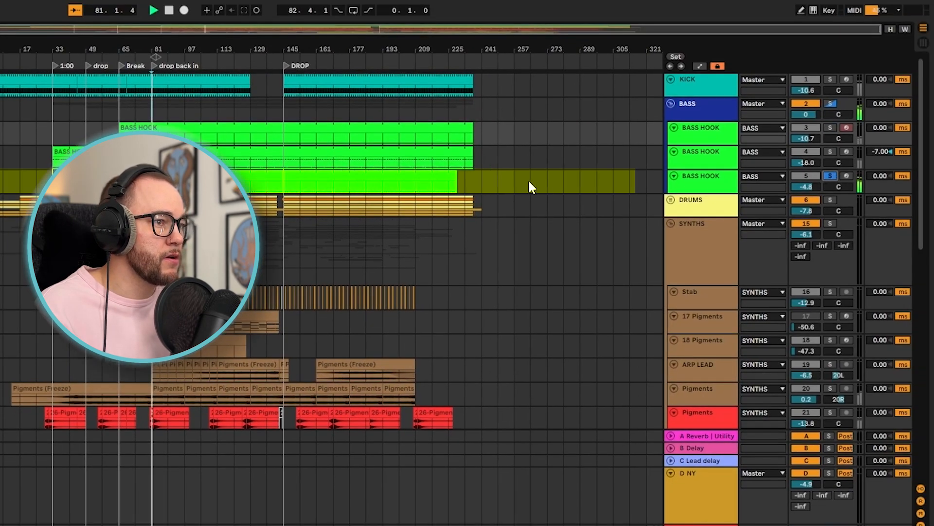
{"action": "key", "text": "space"}
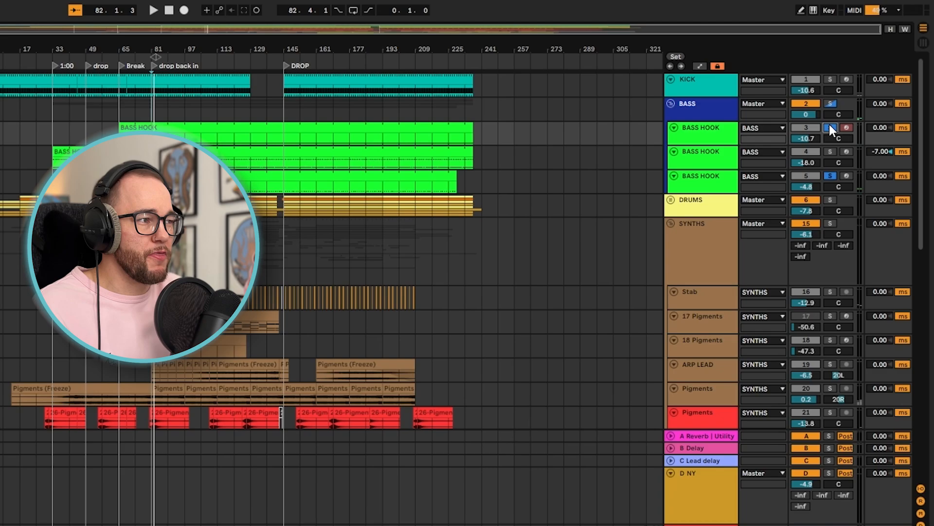
{"action": "left_click", "coordinate": [712, 131]}
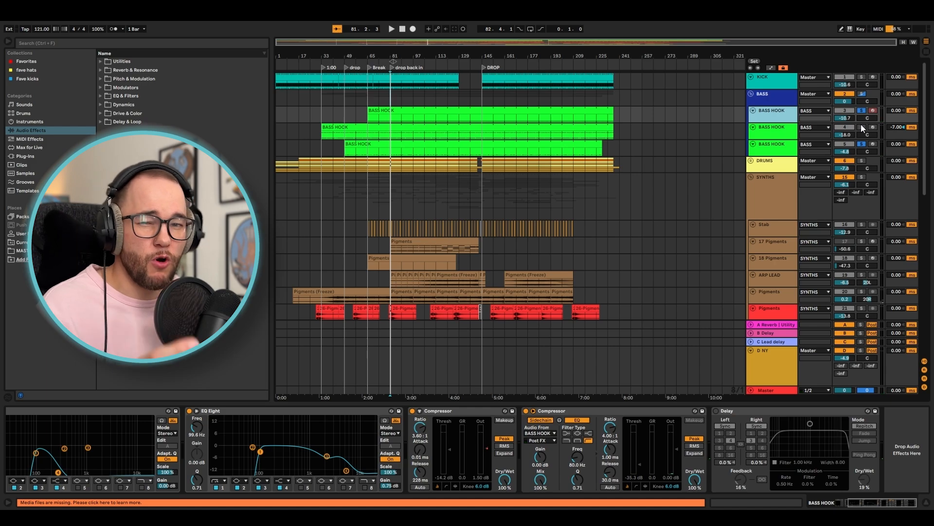
Solo the middle BASS HOOK track and open its Serum patch to view the oscillators and Envelope 2
{"action": "left_click", "coordinate": [863, 126]}
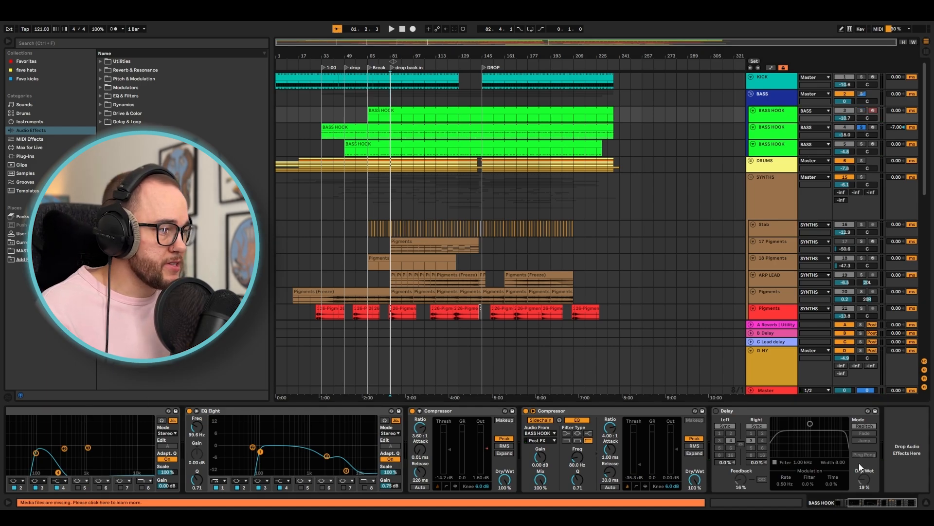
{"action": "left_click", "coordinate": [781, 135]}
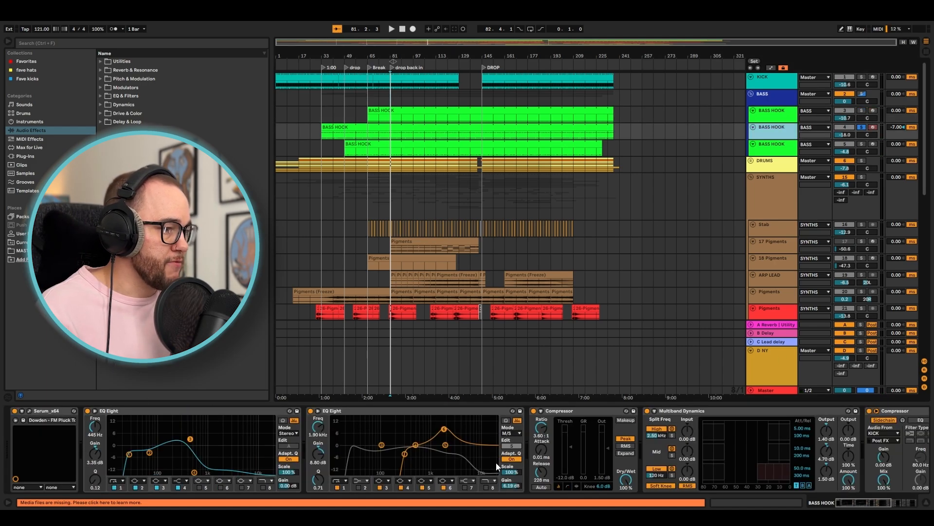
{"action": "left_click", "coordinate": [29, 411]}
{"action": "left_click", "coordinate": [379, 239]}
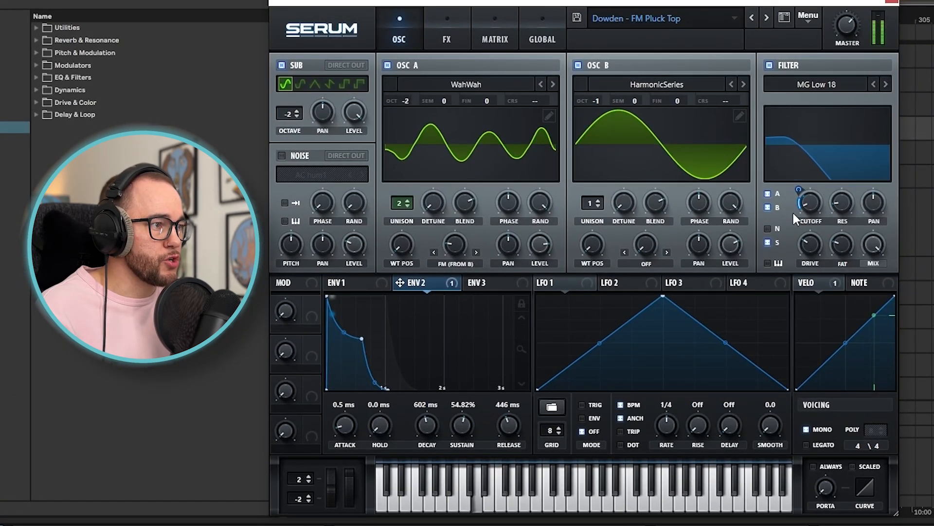
Review the distortion, delay and reverb settings, including the delay and reverb mix, in Serum's effects and close the plug-in
{"action": "left_click", "coordinate": [447, 29]}
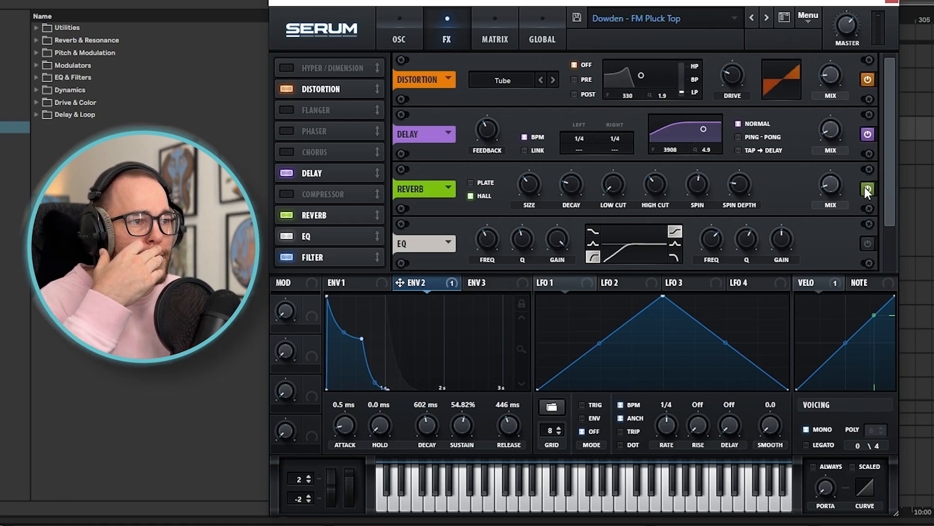
{"action": "left_click_drag", "start_coordinate": [830, 130], "coordinate": [829, 140]}
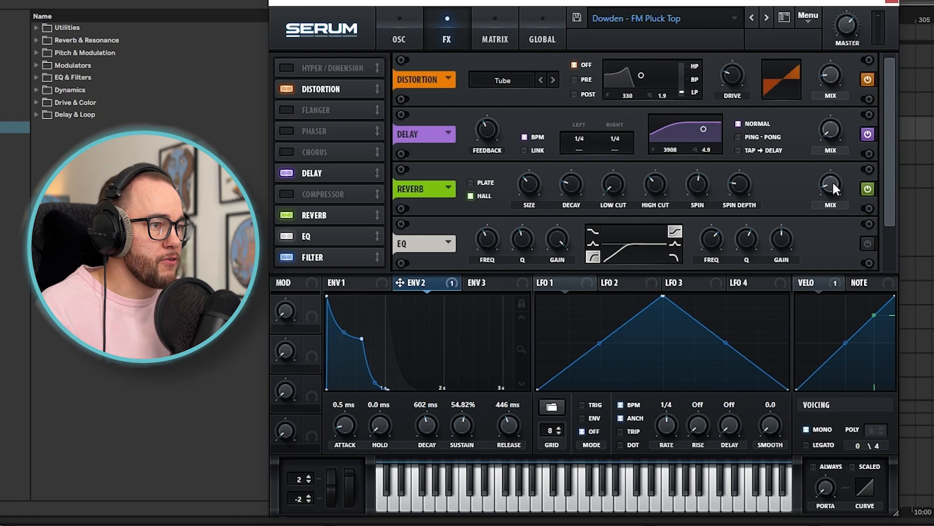
{"action": "left_click_drag", "start_coordinate": [834, 182], "coordinate": [835, 188]}
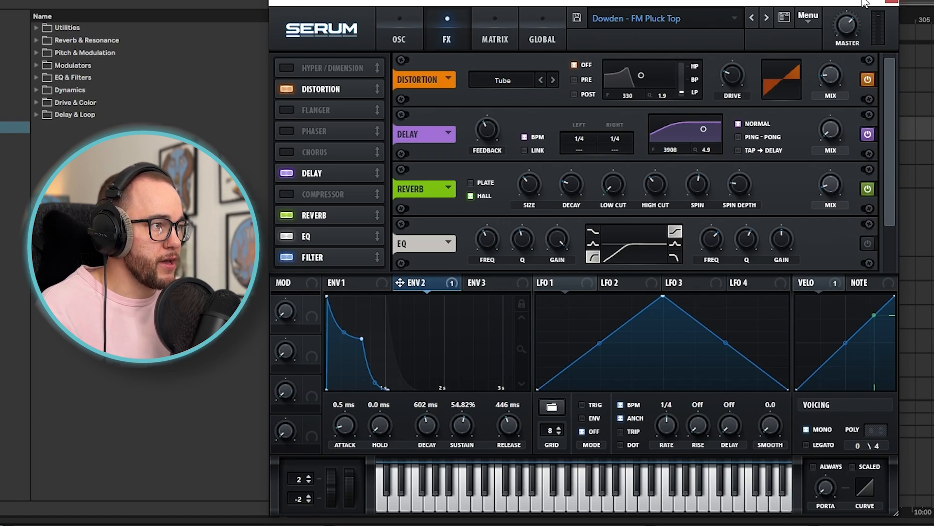
{"action": "left_click", "coordinate": [891, 4]}
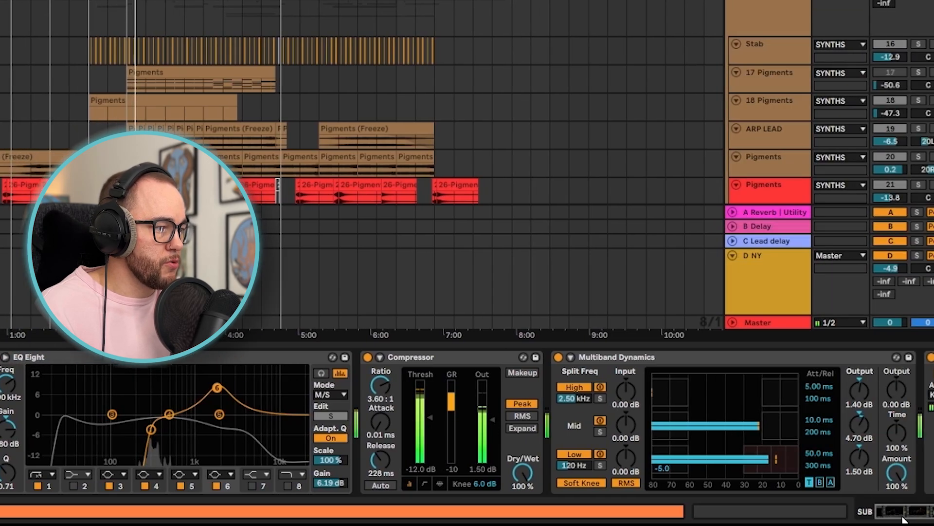
Inspect the SUB track's effect chain through Multiband Dynamics, the sidechained Compressor and Utility
{"action": "scroll", "coordinate": [626, 442], "scroll_direction": "right", "scroll_amount": 10}
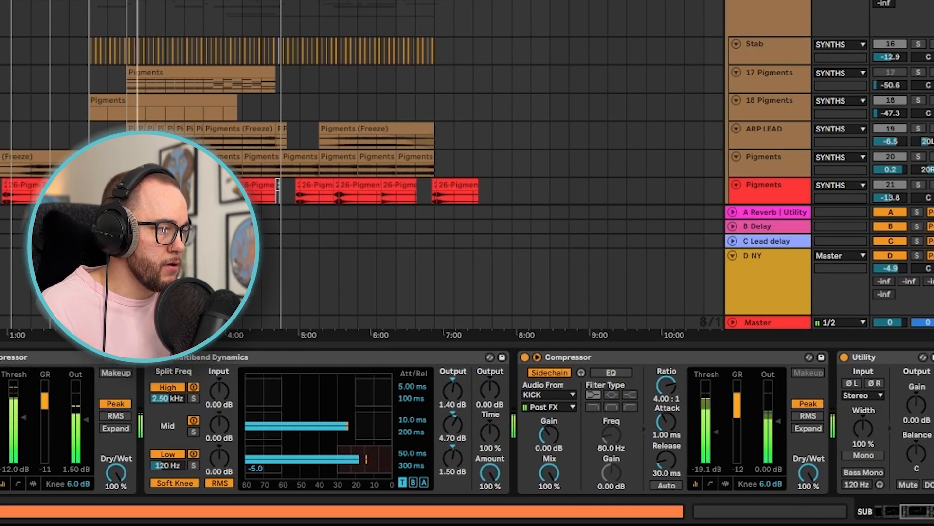
{"action": "scroll", "coordinate": [873, 511], "scroll_direction": "right", "scroll_amount": 6}
{"action": "scroll", "coordinate": [124, 479], "scroll_direction": "left", "scroll_amount": 15}
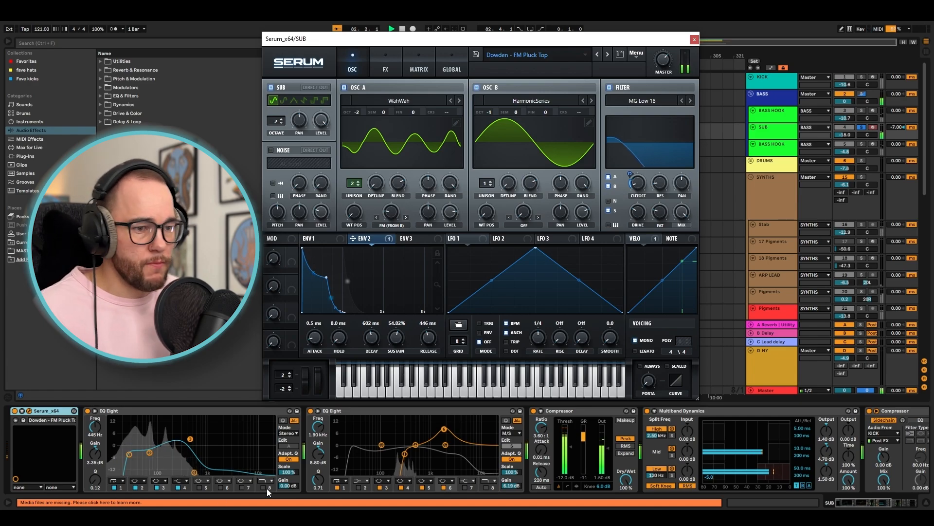
Add the first BASS HOOK track to the soloed SUB track and play both layers together
{"action": "left_click", "coordinate": [861, 111], "text": "ctrl"}
{"action": "key", "text": "space"}
{"action": "key", "text": "space"}
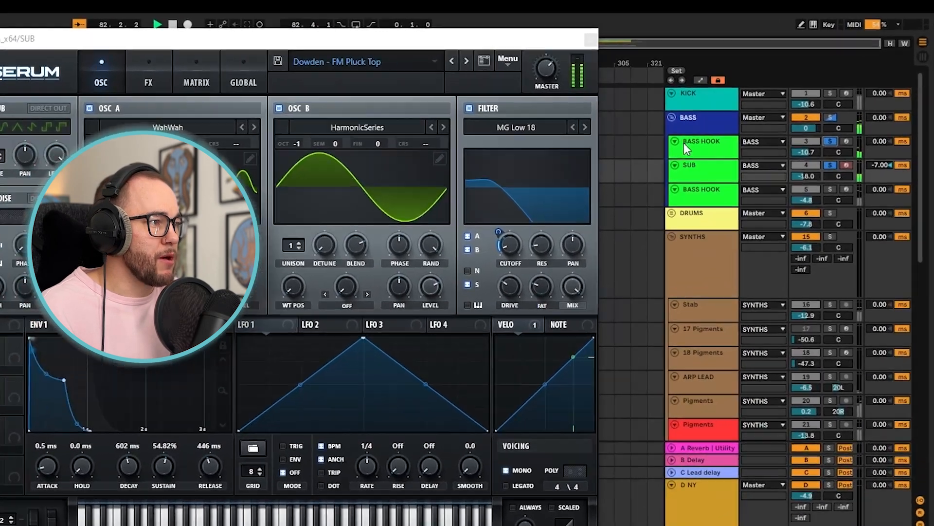
{"action": "left_click", "coordinate": [772, 109]}
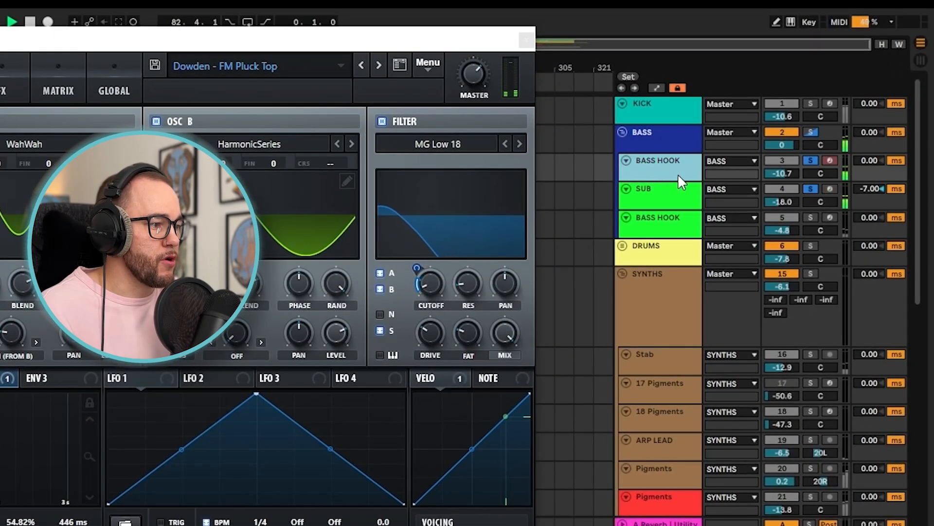
Solo the third BASS HOOK track, close the Serum window, and audition the layer alone and with the KICK
{"action": "left_click", "coordinate": [810, 217]}
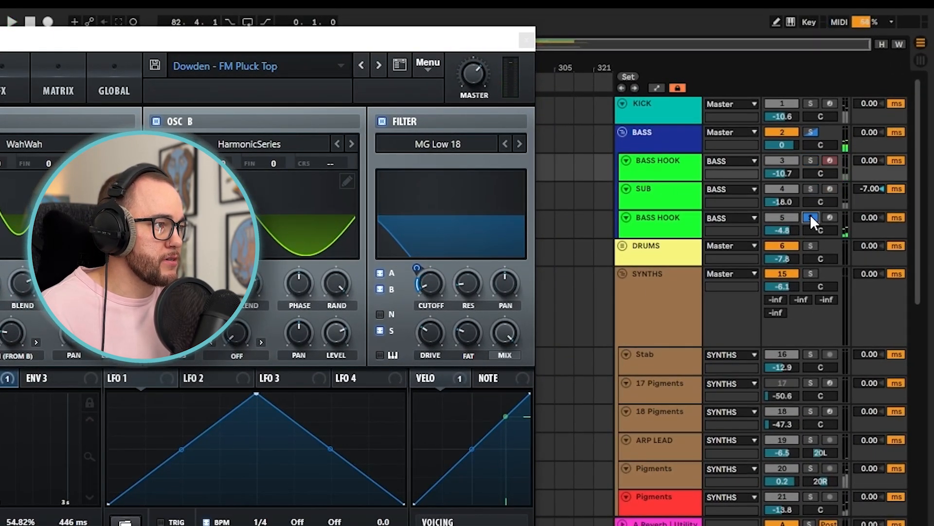
{"action": "left_click", "coordinate": [628, 210]}
{"action": "left_click", "coordinate": [526, 40]}
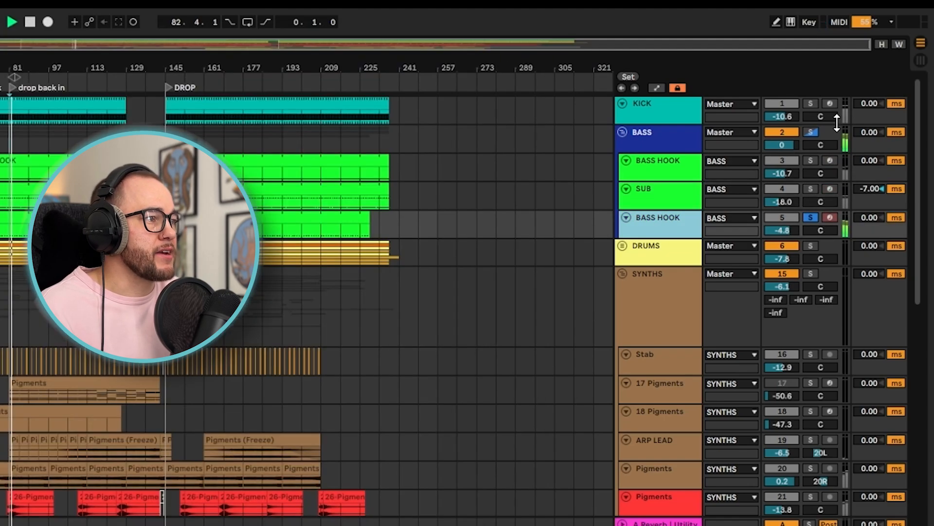
{"action": "left_click", "coordinate": [809, 105]}
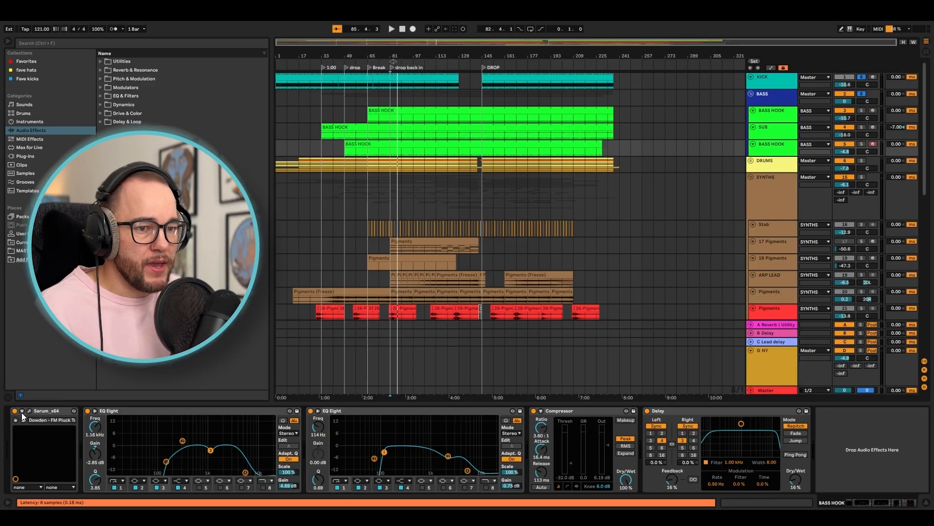
Open the third BASS HOOK track's Serum patch and review Envelope 2 and the effects
{"action": "left_click", "coordinate": [29, 410]}
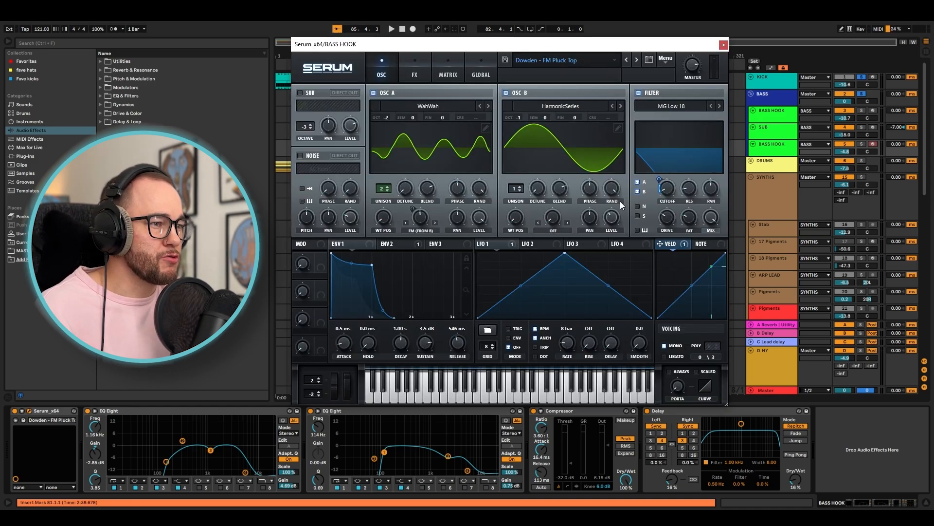
{"action": "left_click", "coordinate": [393, 243]}
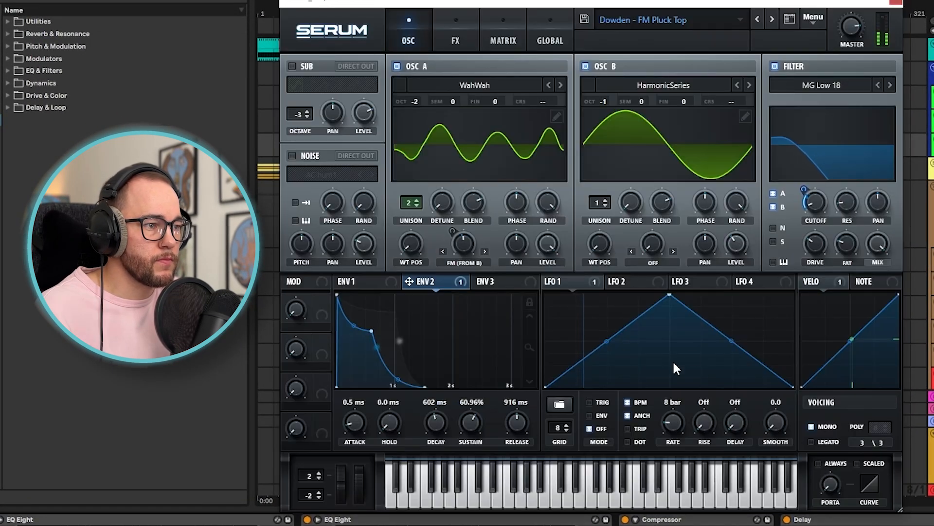
{"action": "left_click", "coordinate": [456, 41]}
{"action": "left_click", "coordinate": [871, 80]}
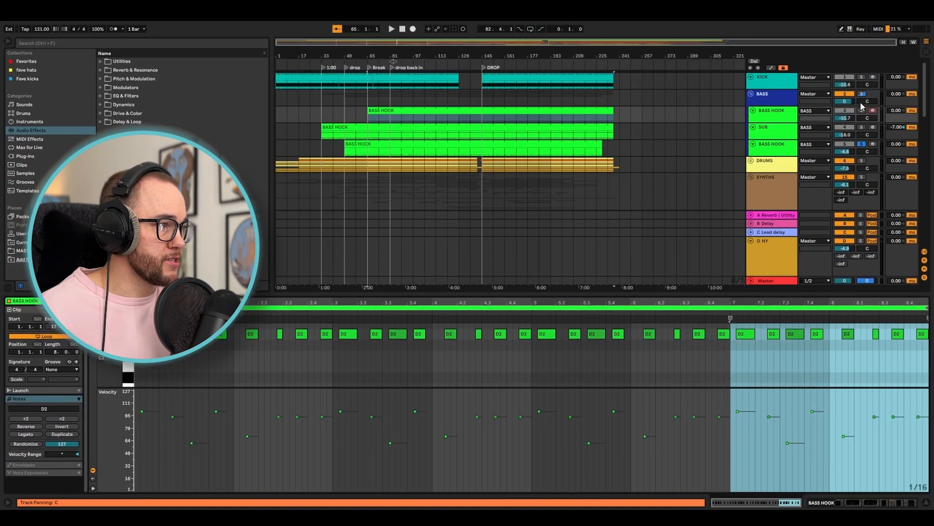
Solo the first BASS HOOK track and play it from the Break marker, adding the KICK to the solo
{"action": "left_click", "coordinate": [861, 111]}
{"action": "key", "text": "space"}
{"action": "left_click", "coordinate": [780, 110]}
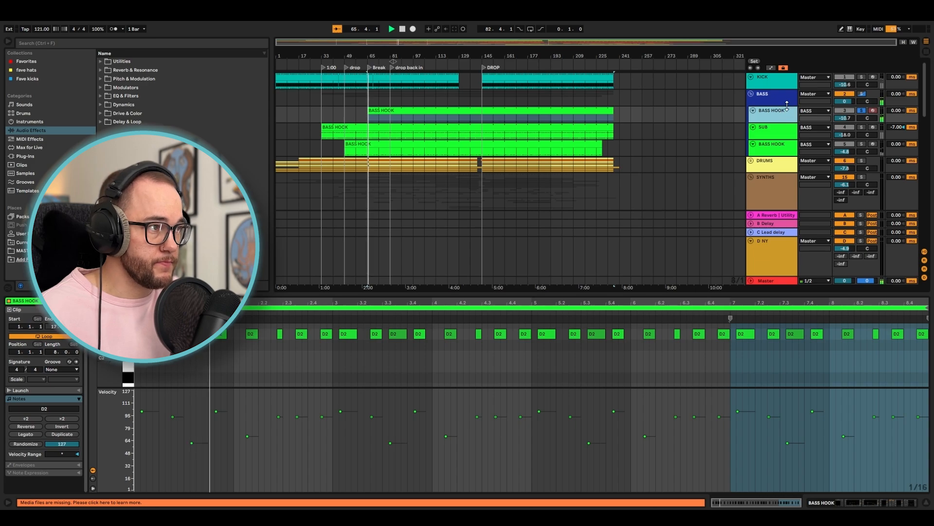
{"action": "left_click", "coordinate": [861, 77]}
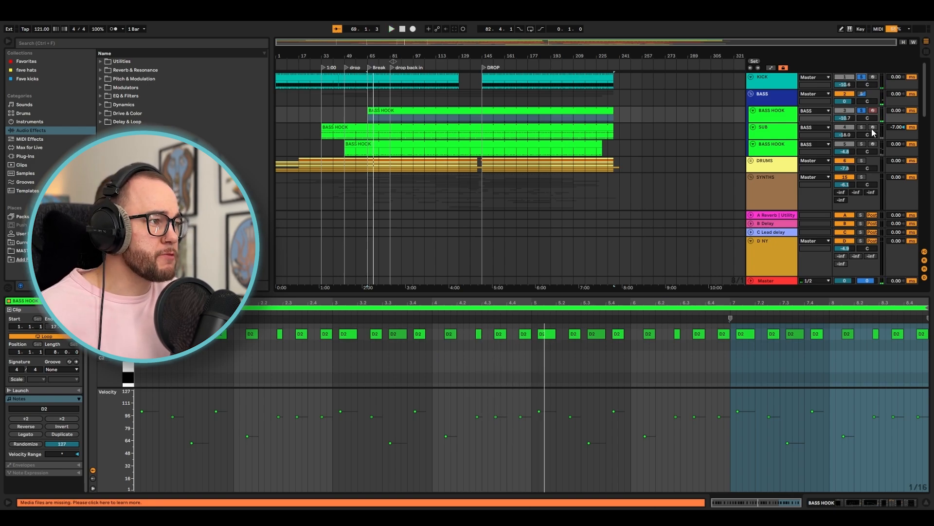
Select the SUB track, view its Serum patch while playing it with the KICK and first BASS HOOK, and close the plug-in
{"action": "left_click", "coordinate": [780, 130]}
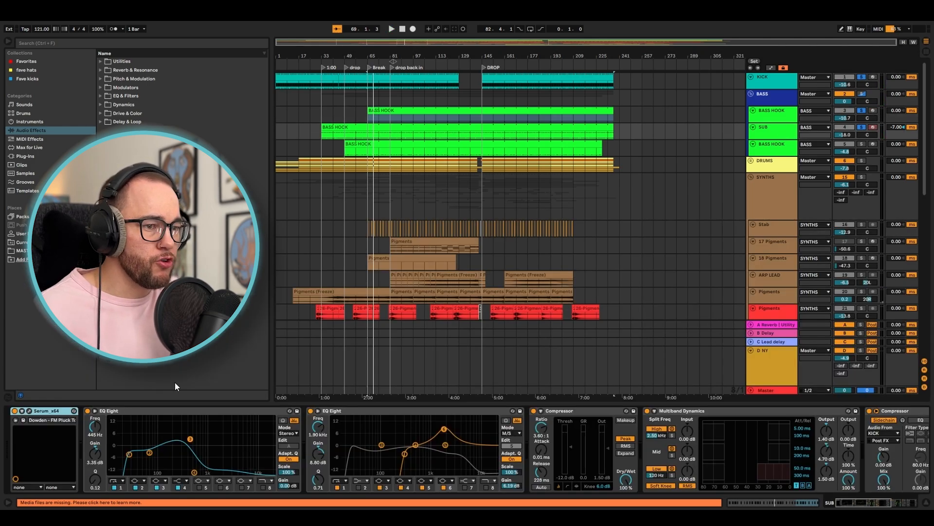
{"action": "left_click", "coordinate": [37, 411]}
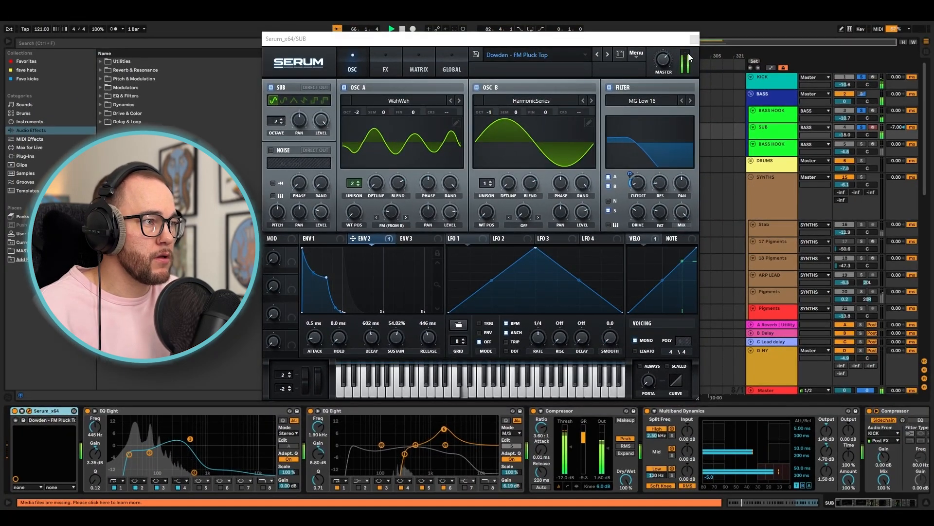
{"action": "left_click", "coordinate": [694, 39]}
Open the SUB track's MIDI clip, enlarge the note editor and fold it to the used notes
{"action": "double_click", "coordinate": [405, 127]}
{"action": "key", "text": "space"}
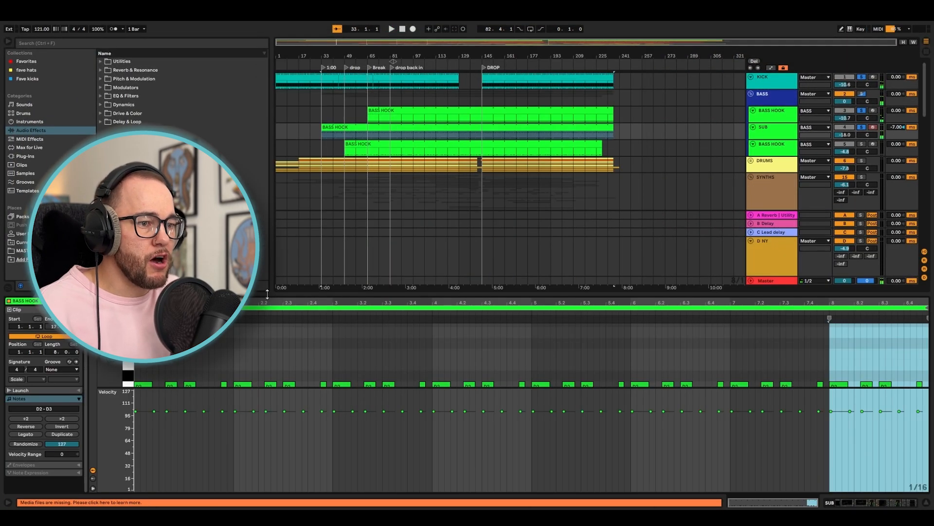
{"action": "left_click_drag", "start_coordinate": [280, 292], "coordinate": [280, 191]}
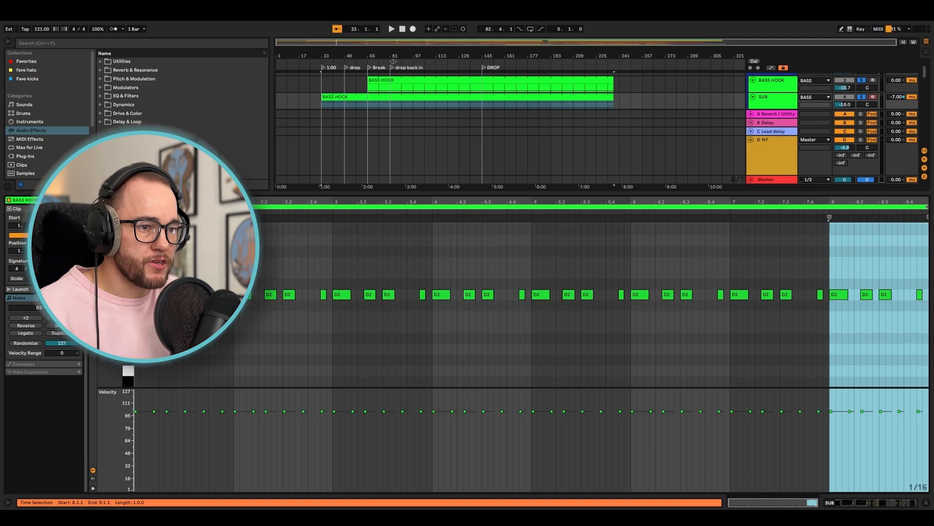
{"action": "key", "text": "f"}
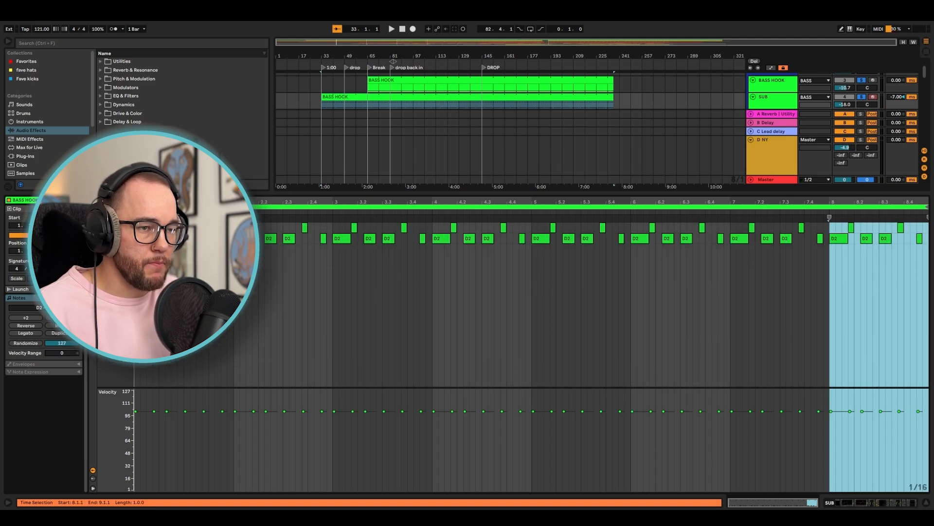
Play the SUB clip, try it without its D3 notes, and undo the deletion to compare
{"action": "key", "text": "space"}
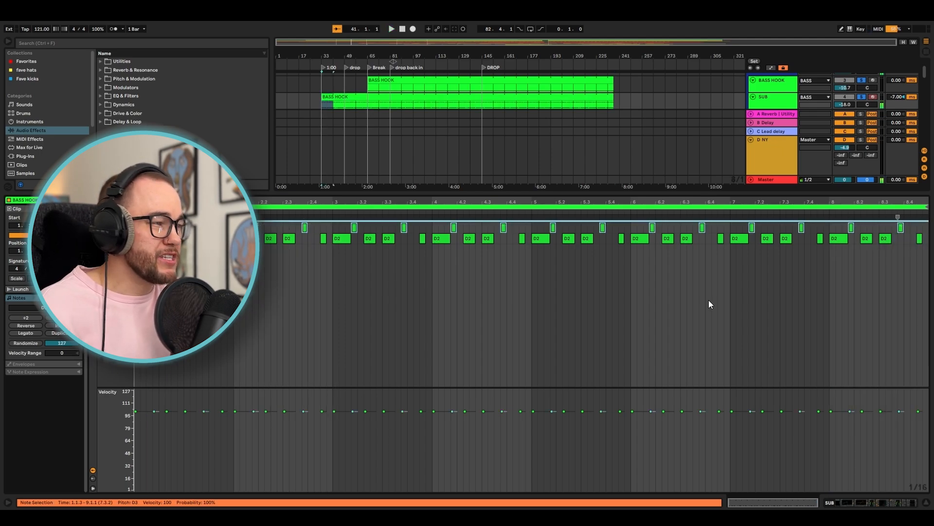
{"action": "key", "text": "Delete"}
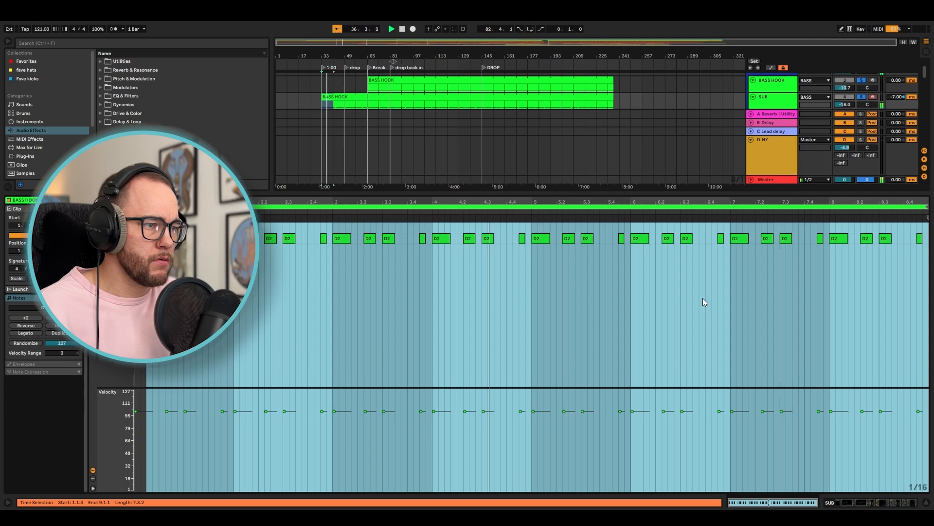
{"action": "key", "text": "space"}
{"action": "key", "text": "ctrl+z"}
{"action": "key", "text": "space"}
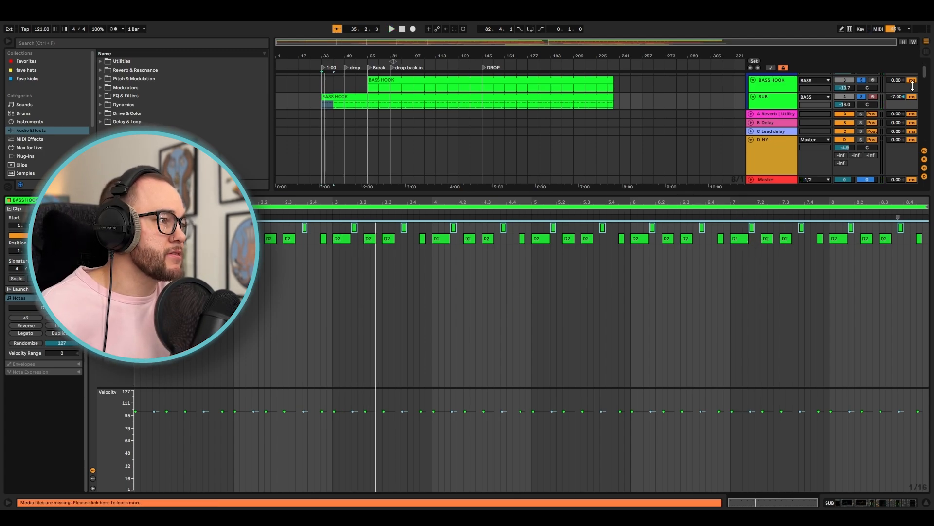
Open the third BASS HOOK track's MIDI clip and play it with the other soloed layers
{"action": "scroll", "coordinate": [881, 85], "scroll_direction": "down", "scroll_amount": 1}
{"action": "double_click", "coordinate": [520, 94]}
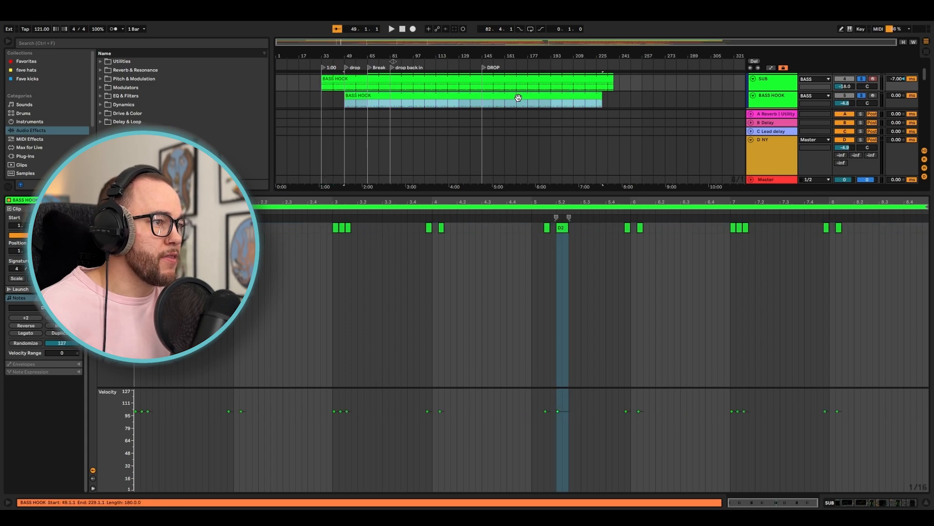
{"action": "key", "text": "space"}
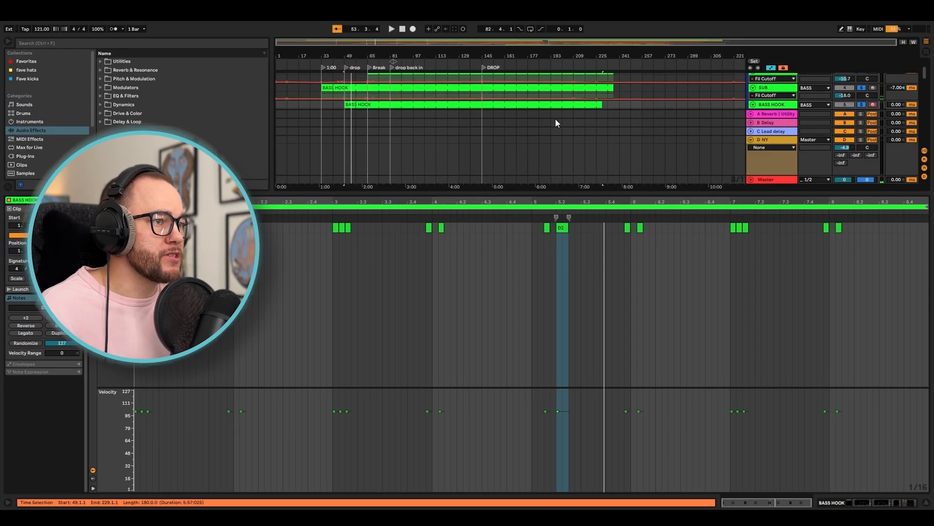
Shrink the note editor and display the Serum Fil Cutoff automation on the third BASS HOOK track
{"action": "scroll", "coordinate": [669, 99], "scroll_direction": "down", "scroll_amount": 2}
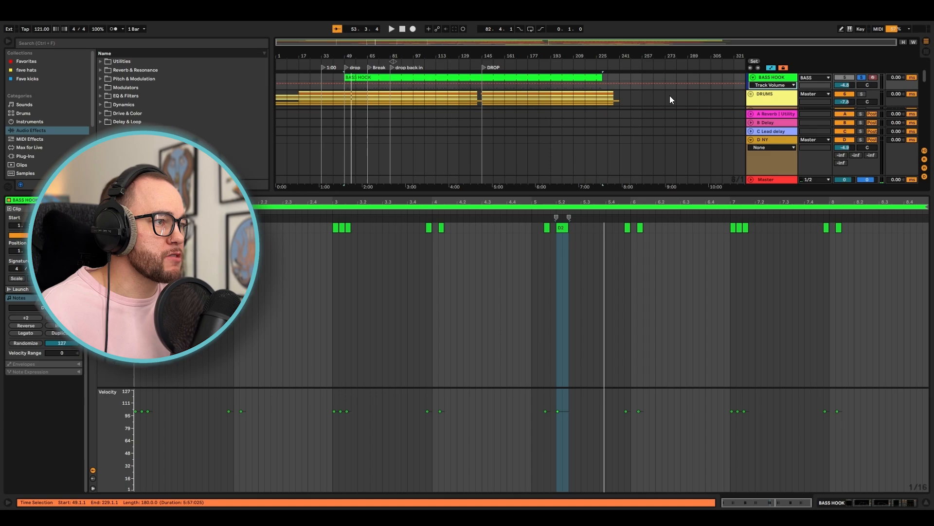
{"action": "left_click_drag", "start_coordinate": [638, 193], "coordinate": [608, 343]}
{"action": "scroll", "coordinate": [456, 174], "scroll_direction": "up", "scroll_amount": 3}
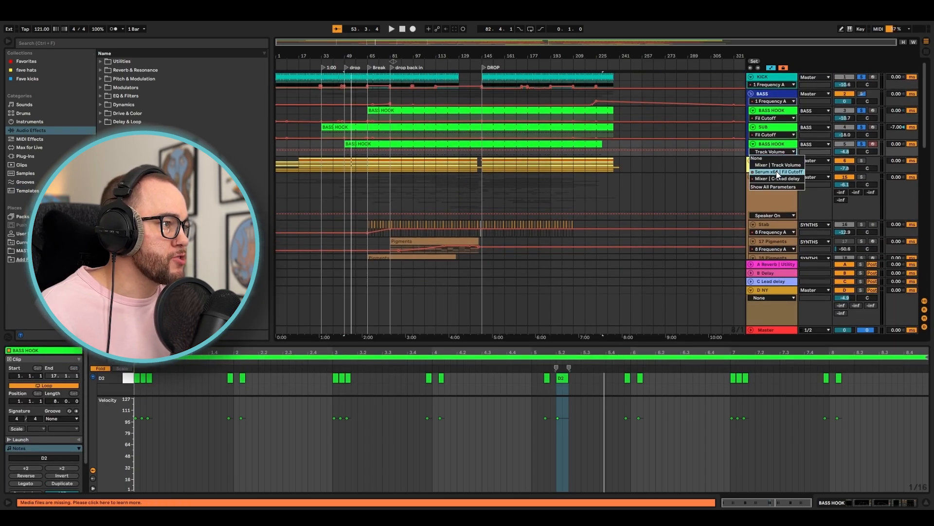
{"action": "left_click", "coordinate": [777, 172]}
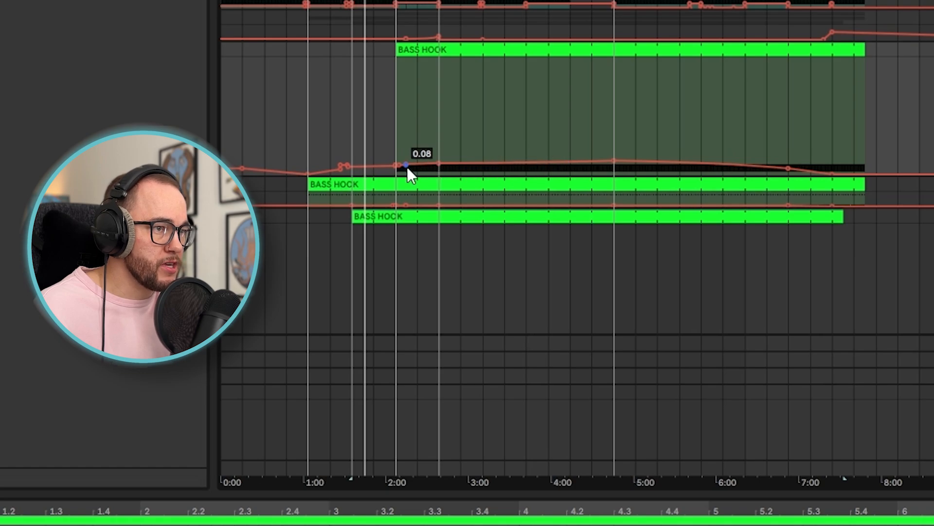
Play from the Break and DROP markers to hear the first BASS HOOK track's filter cutoff automation
{"action": "left_click_drag", "start_coordinate": [407, 167], "coordinate": [399, 170]}
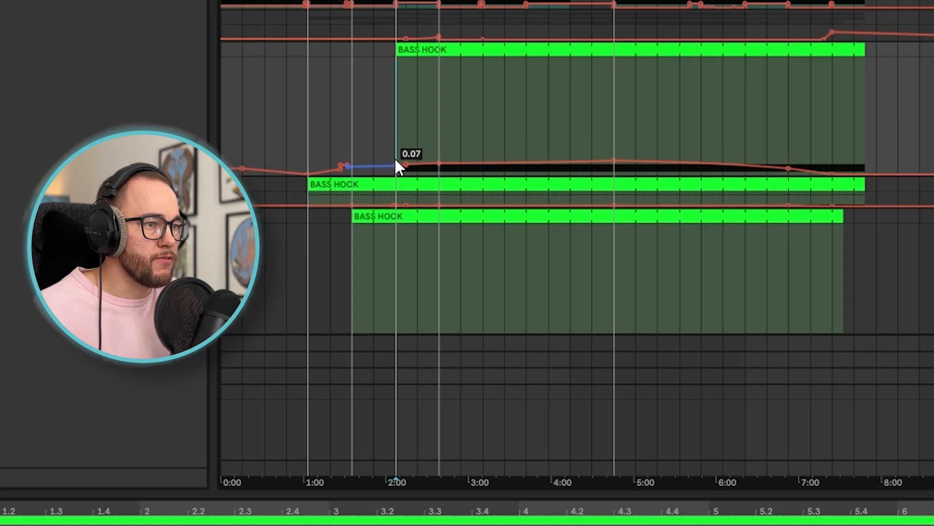
{"action": "key", "text": "space"}
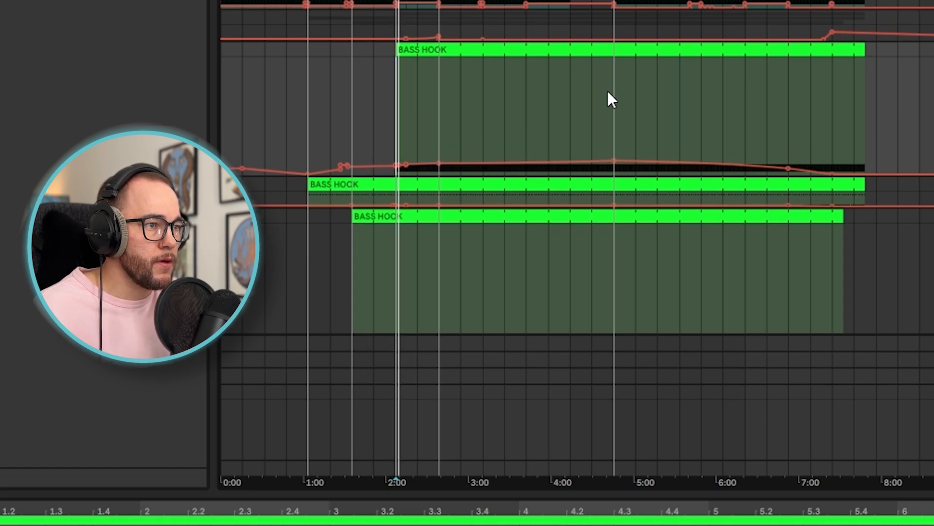
{"action": "left_click", "coordinate": [611, 90]}
{"action": "key", "text": "space"}
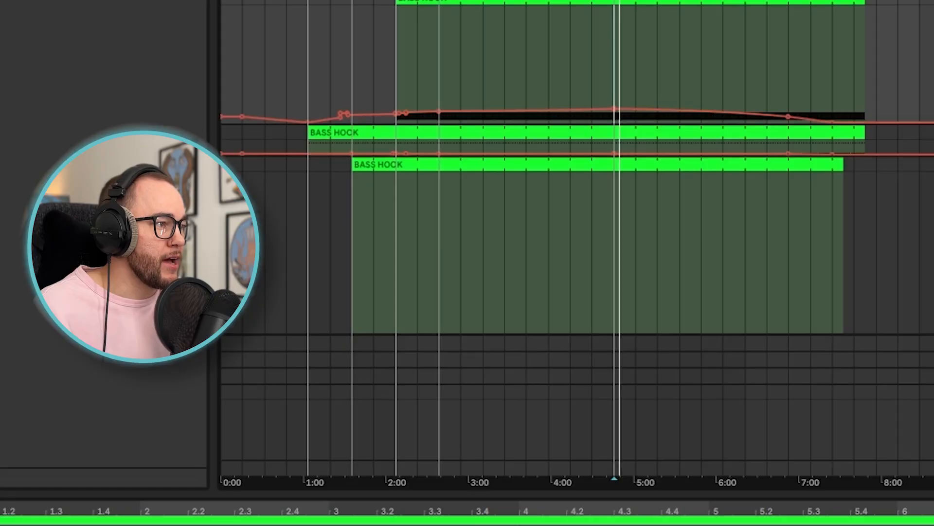
Unfold the SUB automation lane and play the third BASS HOOK track's cutoff automation from the start of its clip
{"action": "key", "text": "Down"}
{"action": "key", "text": "u"}
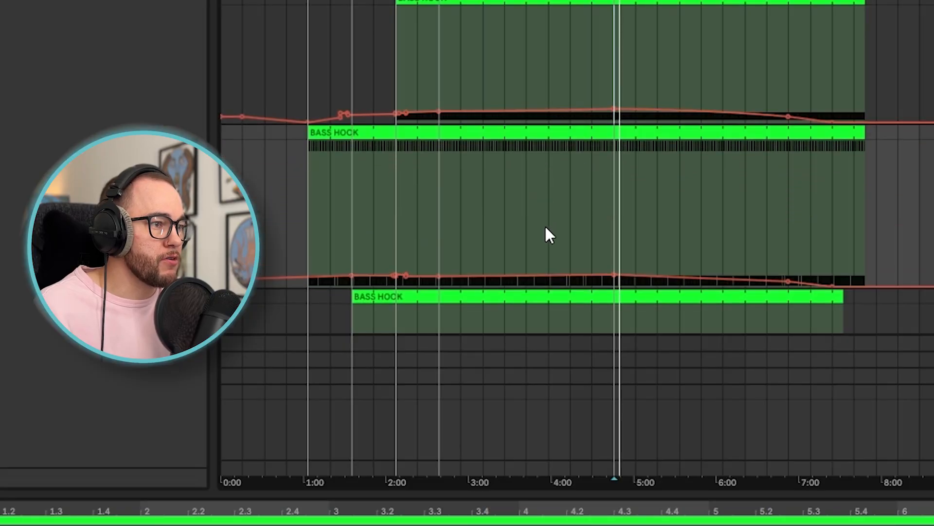
{"action": "scroll", "coordinate": [647, 268], "scroll_direction": "down", "scroll_amount": 2}
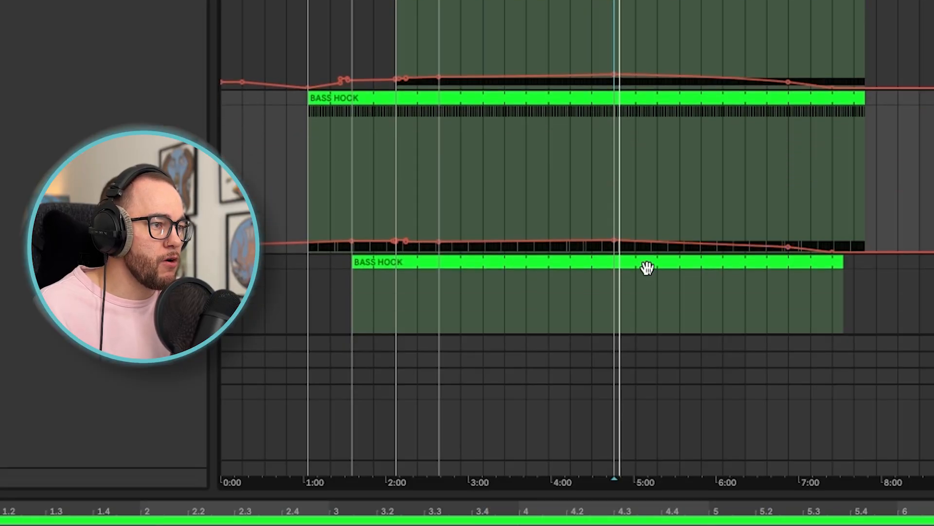
{"action": "scroll", "coordinate": [647, 268], "scroll_direction": "down", "scroll_amount": 5}
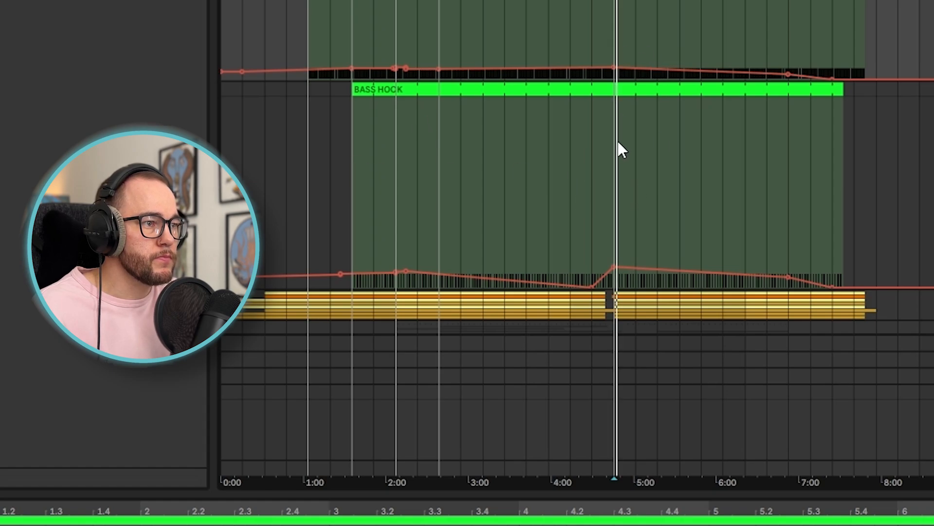
{"action": "left_click", "coordinate": [352, 181]}
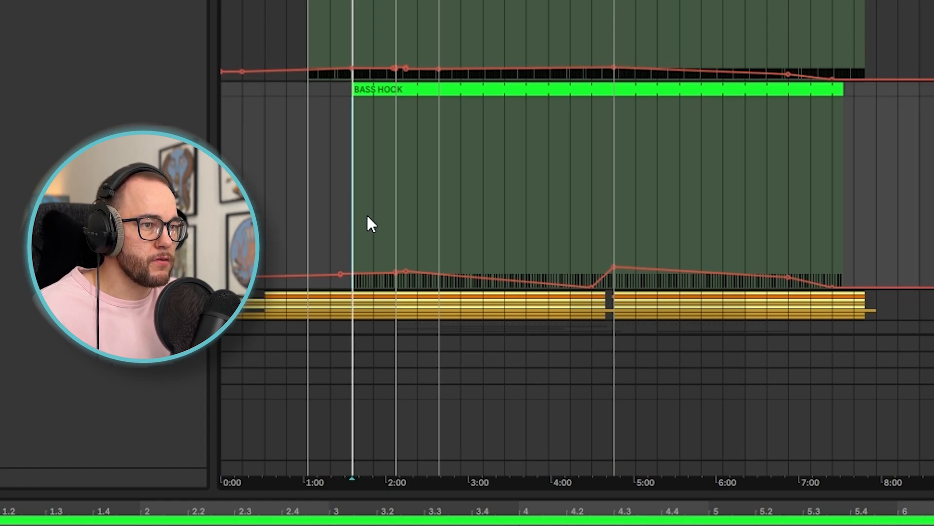
{"action": "key", "text": "space"}
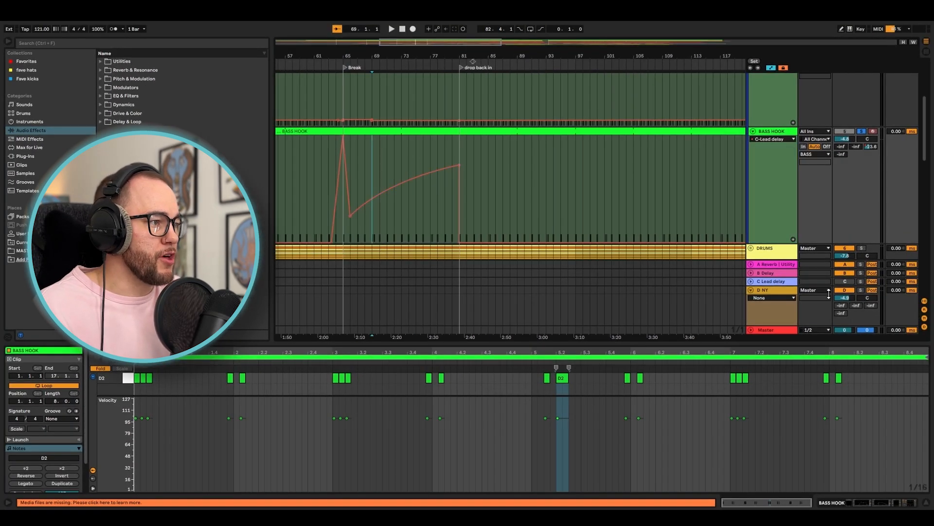
Open the C Lead delay return track's effect chain for inspection
{"action": "left_click", "coordinate": [773, 281]}
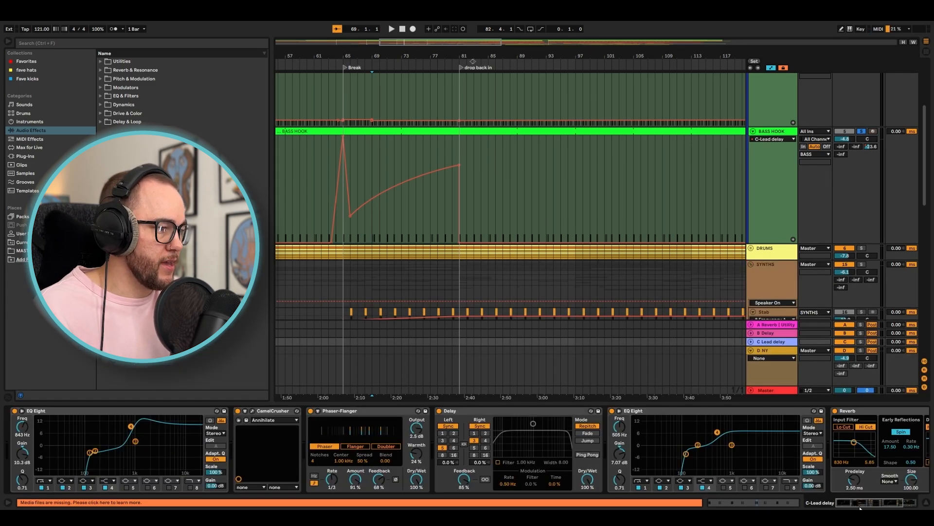
{"action": "left_click_drag", "start_coordinate": [868, 507], "coordinate": [867, 507]}
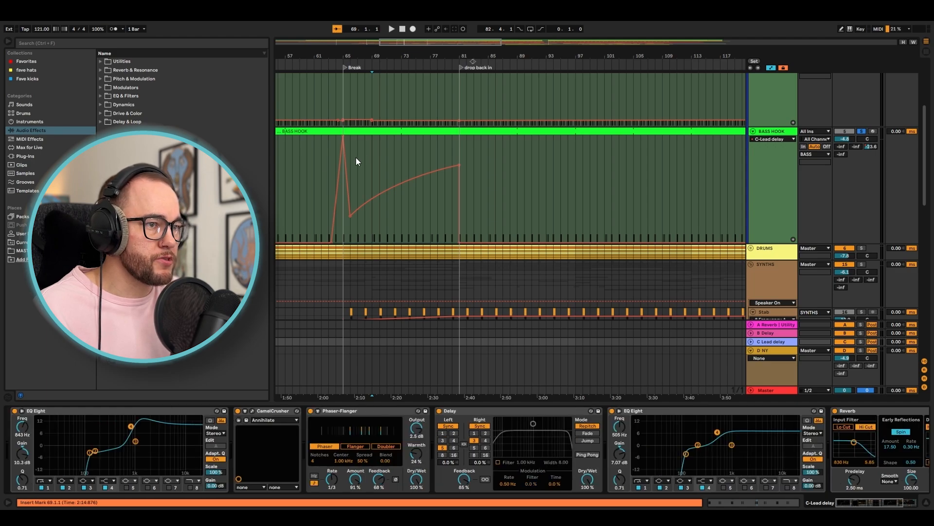
Play the third BASS HOOK track's C-Lead delay send automation around the Break, and solo the C Lead delay return track
{"action": "scroll", "coordinate": [327, 161], "scroll_direction": "up", "scroll_amount": 3}
{"action": "key", "text": "space"}
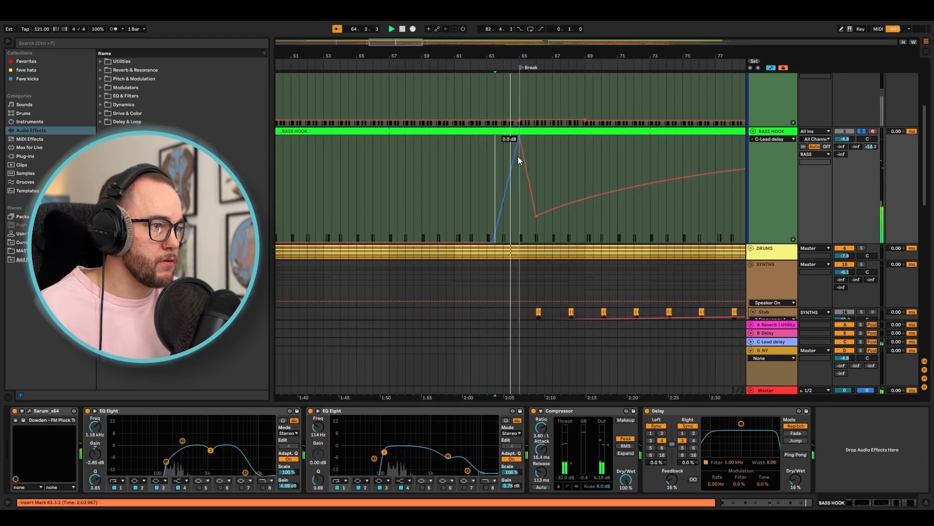
{"action": "scroll", "coordinate": [530, 161], "scroll_direction": "down", "scroll_amount": 5}
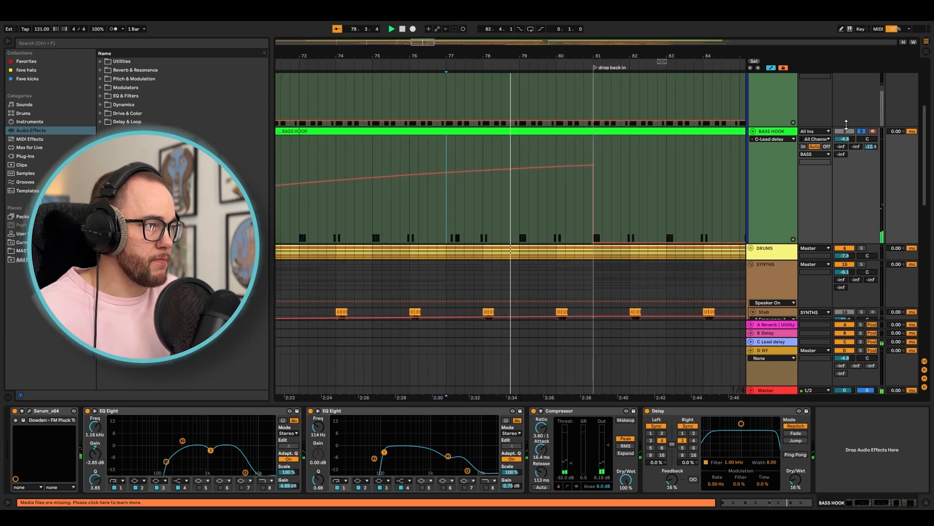
{"action": "scroll", "coordinate": [510, 160], "scroll_direction": "down", "scroll_amount": 6}
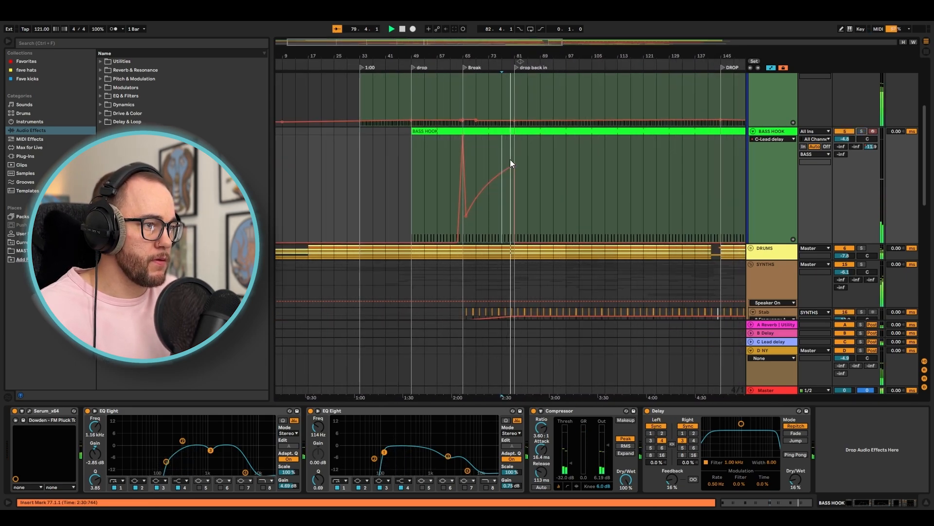
{"action": "left_click", "coordinate": [861, 342]}
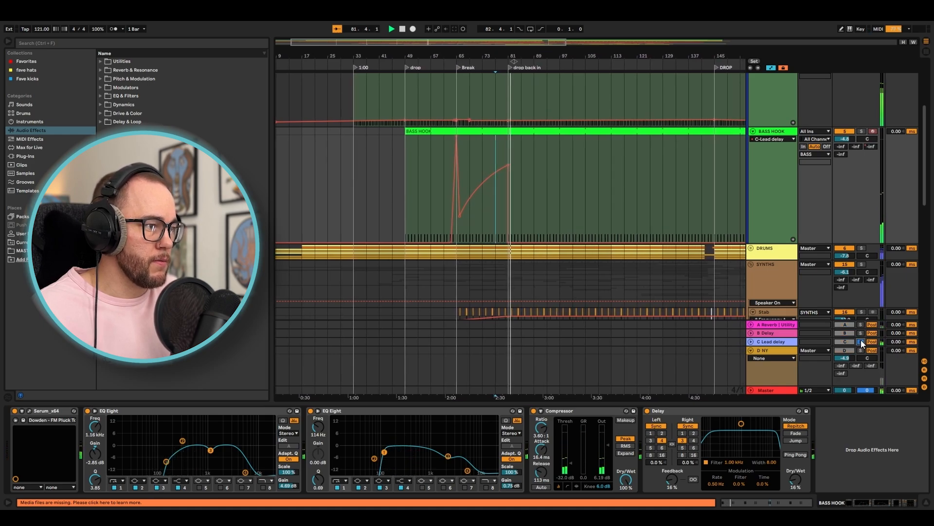
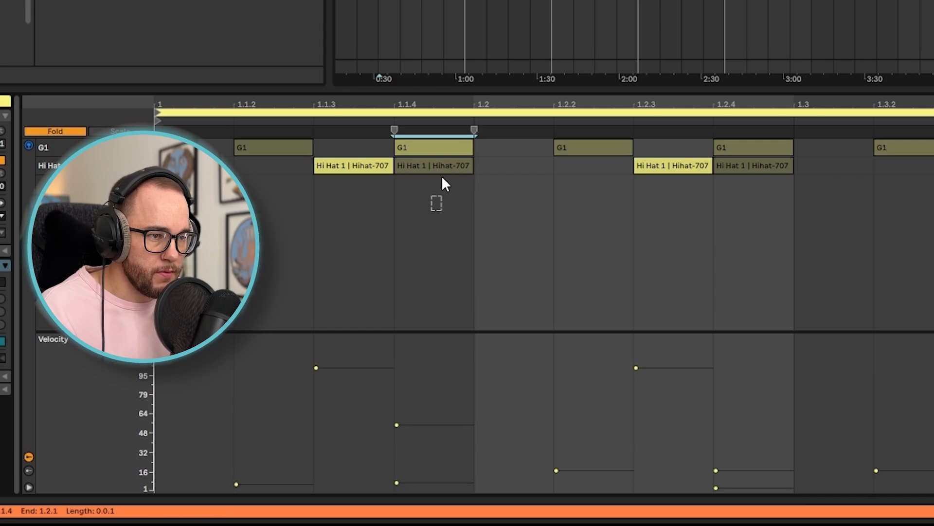
Examine the G1 and F1 notes and their velocities in the Hi Hat 1 clip
{"action": "left_click_drag", "start_coordinate": [204, 142], "coordinate": [932, 141]}
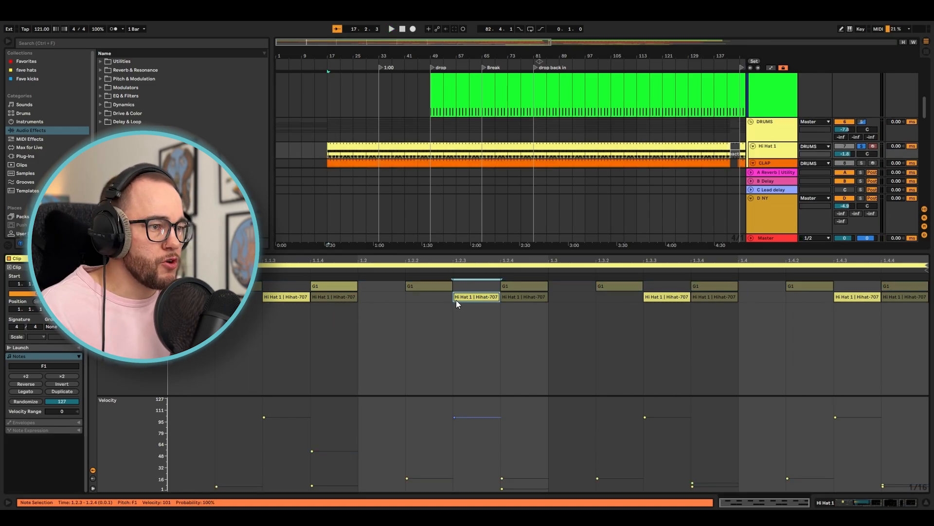
{"action": "key", "text": "z"}
{"action": "key", "text": "x"}
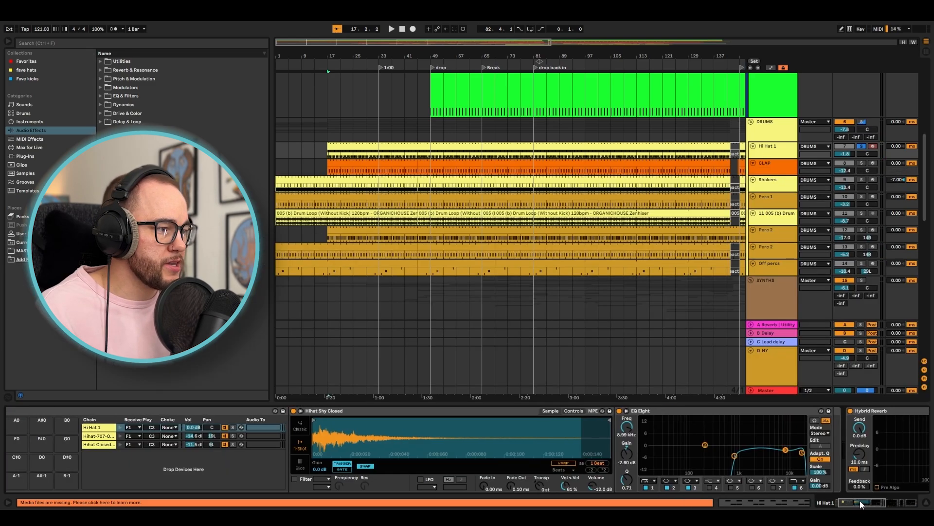
Audition Hi Hat 1 with its Hybrid Reverb switched off and back on, and enlarge the track to reveal its send levels
{"action": "left_click_drag", "start_coordinate": [860, 500], "coordinate": [886, 494]}
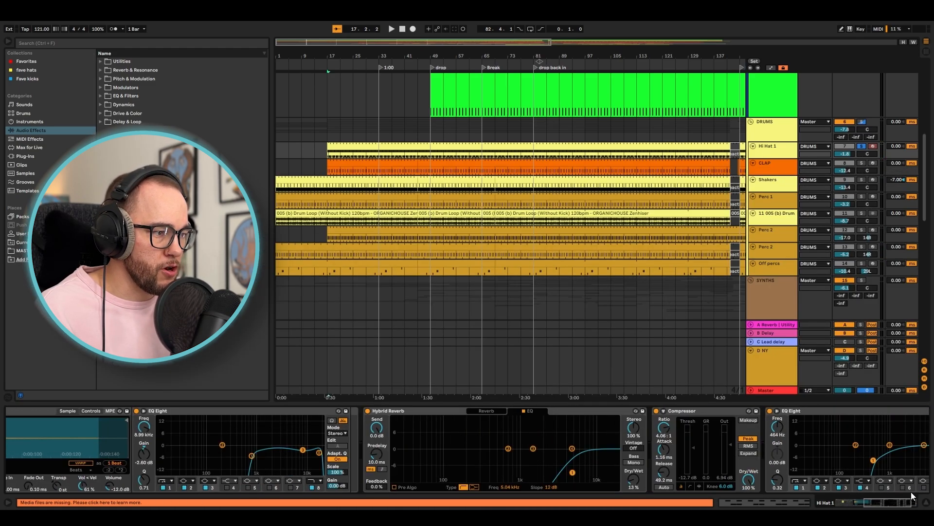
{"action": "left_click", "coordinate": [369, 411]}
{"action": "key", "text": "space"}
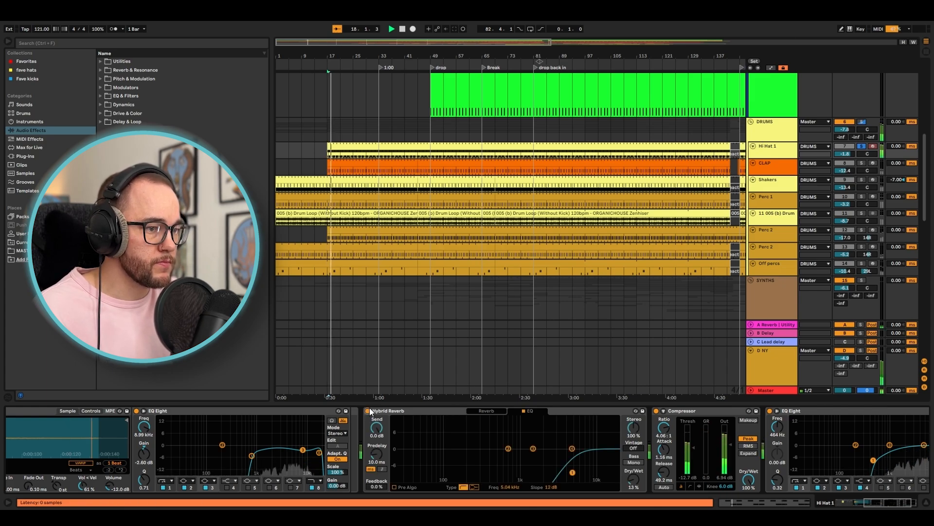
{"action": "left_click", "coordinate": [368, 410]}
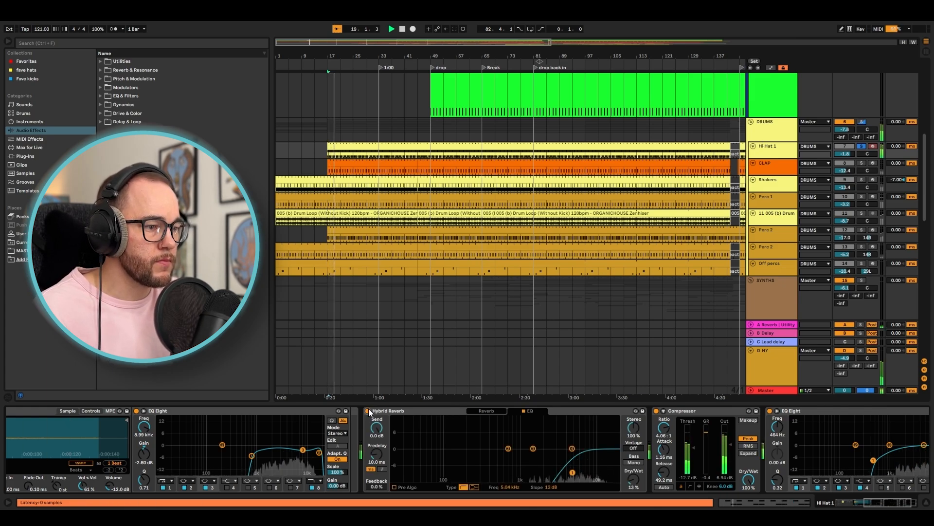
{"action": "key", "text": "space"}
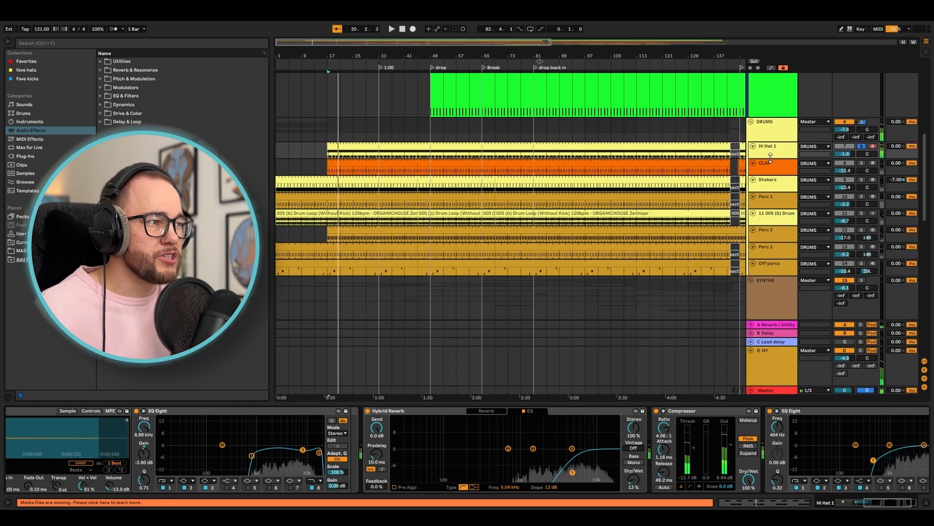
{"action": "left_click_drag", "start_coordinate": [770, 155], "coordinate": [770, 162]}
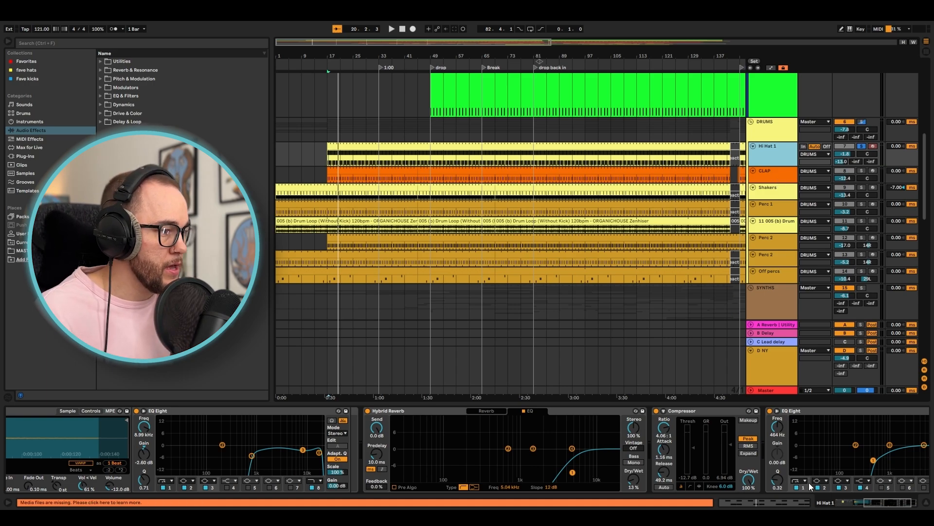
{"action": "left_click", "coordinate": [886, 500]}
Play the CLAP track from the drop, and inspect the A Reverb return's devices and the CLAP track's effect chain
{"action": "key", "text": "space"}
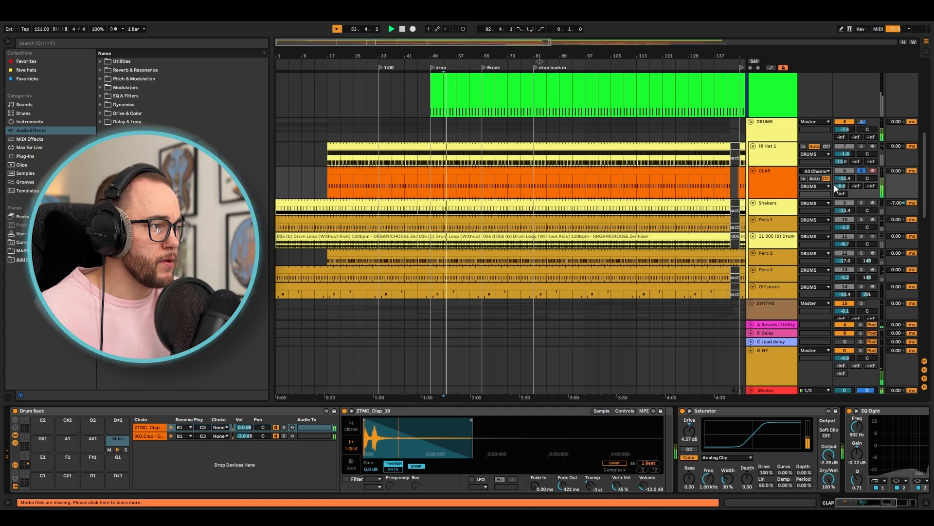
{"action": "left_click", "coordinate": [778, 323]}
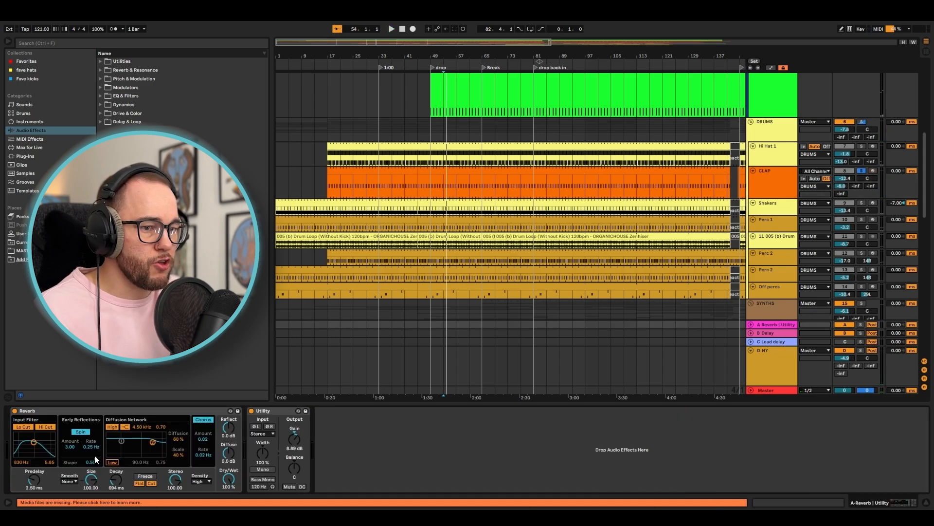
{"action": "key", "text": "space"}
{"action": "left_click", "coordinate": [773, 181]}
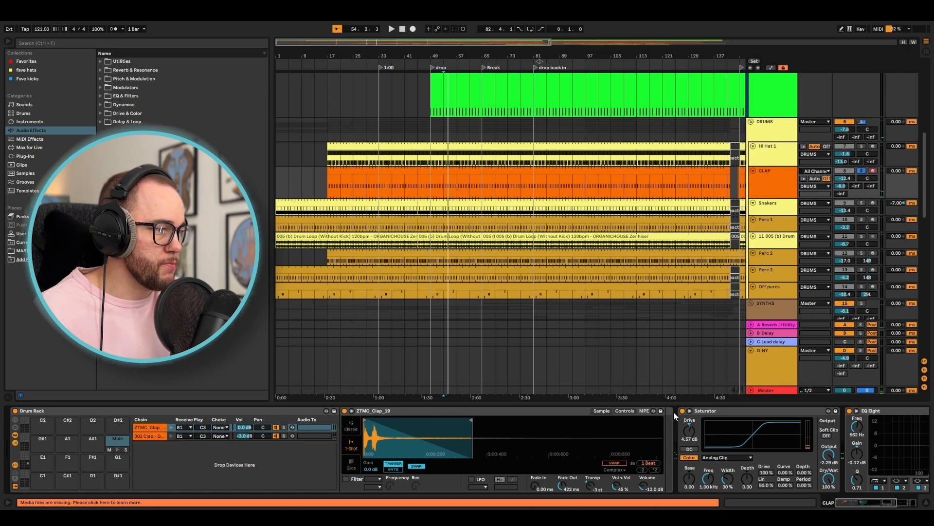
{"action": "scroll", "coordinate": [895, 494], "scroll_direction": "down", "scroll_amount": 6}
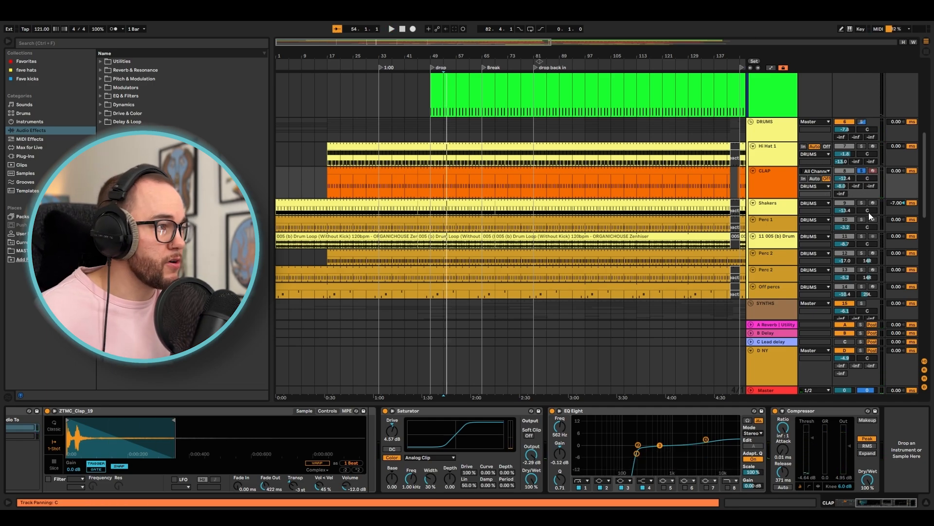
Solo the Shakers track to hear it, and inspect the Perc 1 clip's notes and device chain
{"action": "left_click", "coordinate": [860, 203]}
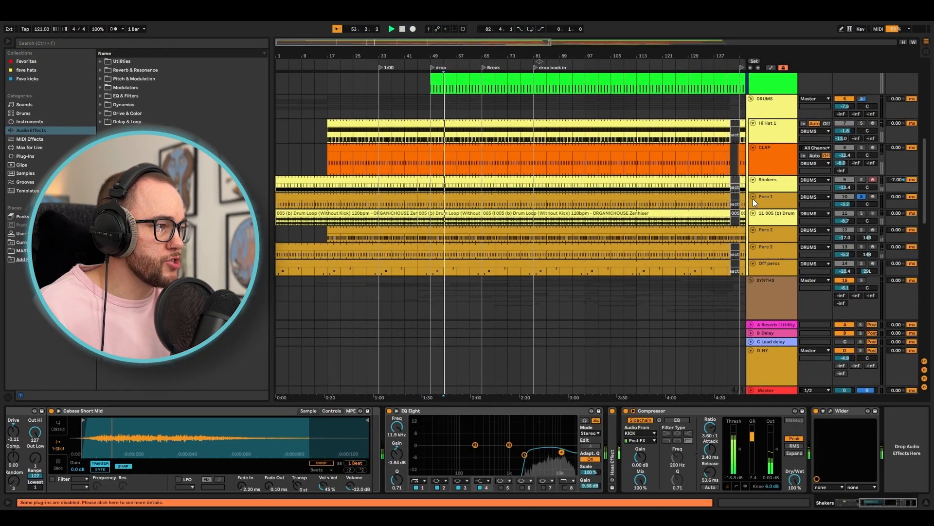
{"action": "left_click", "coordinate": [682, 196]}
{"action": "double_click", "coordinate": [683, 197]}
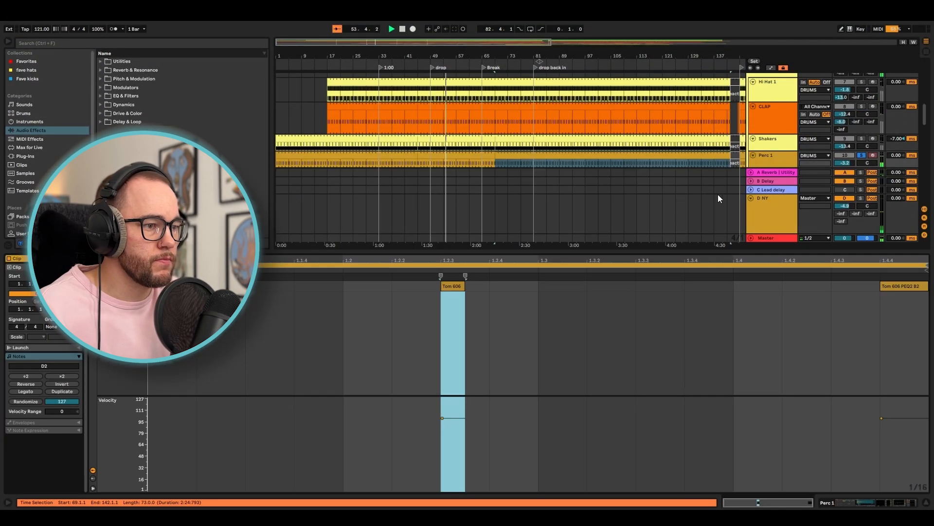
{"action": "left_click", "coordinate": [777, 159]}
{"action": "scroll", "coordinate": [697, 215], "scroll_direction": "down", "scroll_amount": 1}
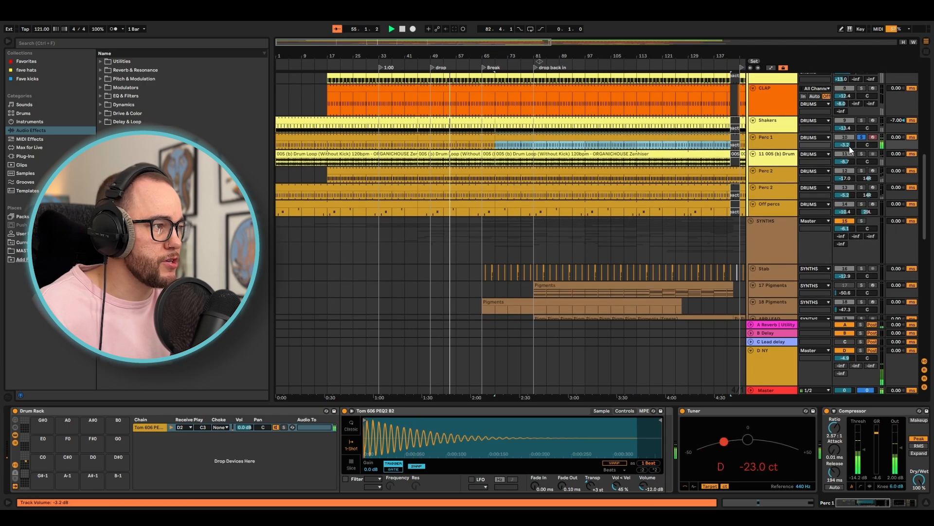
Solo the 11 005 (b) Drum Loop track and inspect its effects, and open the first Perc 2 track's device chain
{"action": "left_click", "coordinate": [861, 153]}
{"action": "left_click", "coordinate": [776, 159]}
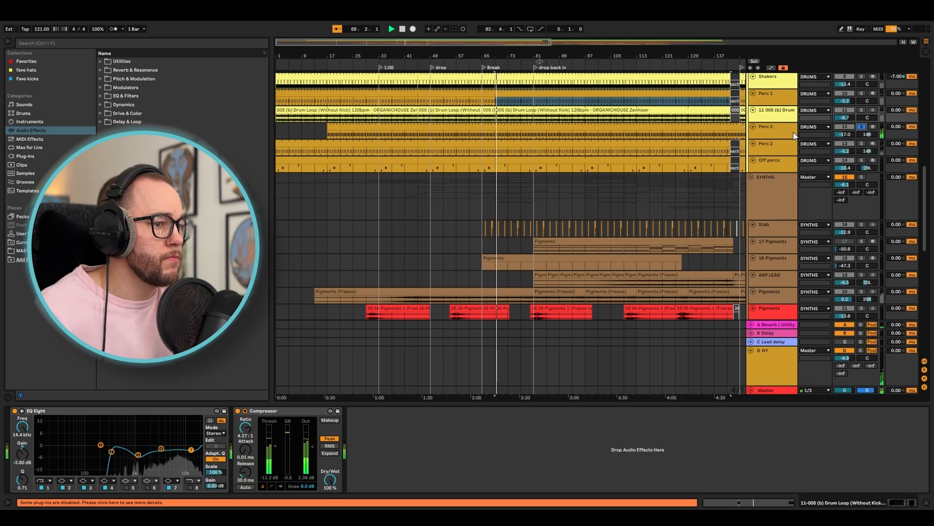
{"action": "left_click", "coordinate": [793, 132]}
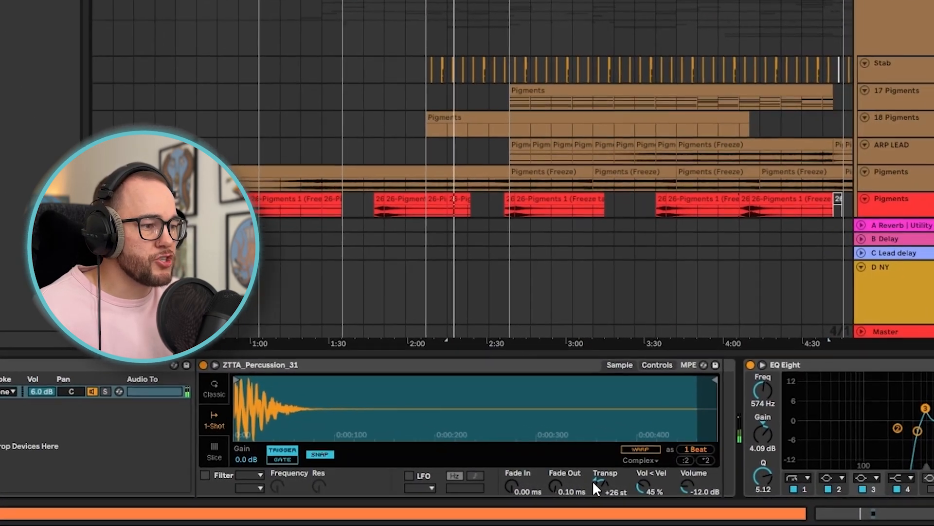
Play the ZTTA_Percussion_31 sample with its transposition reset to 0 st, and undo the reset
{"action": "double_click", "coordinate": [600, 485]}
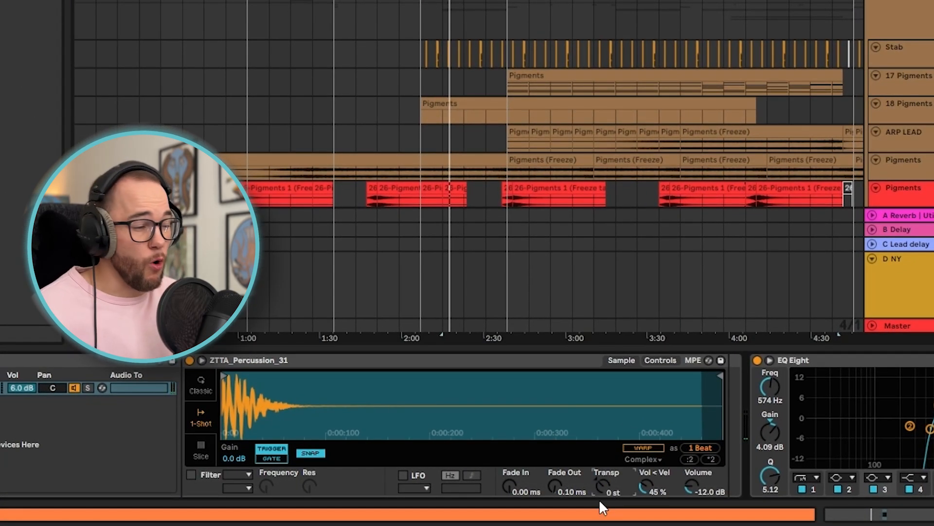
{"action": "key", "text": "space"}
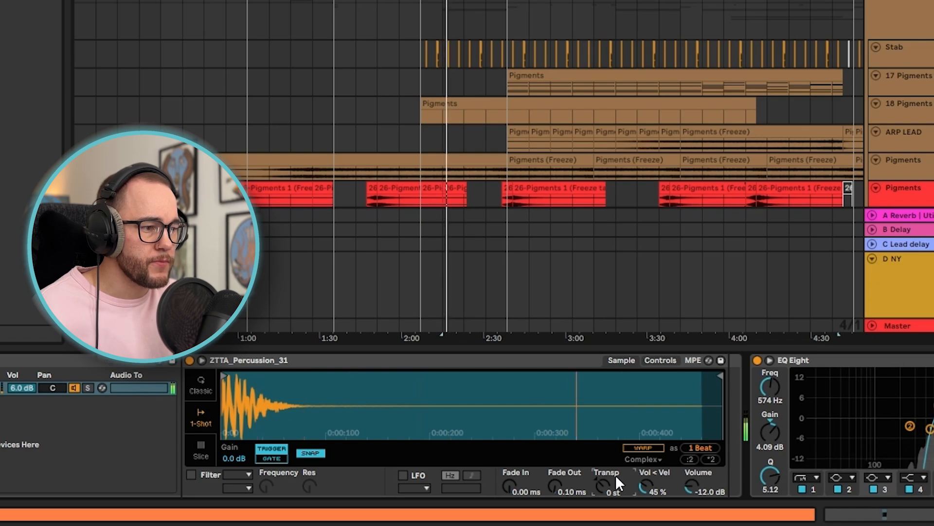
{"action": "key", "text": "space"}
{"action": "key", "text": "ctrl+z"}
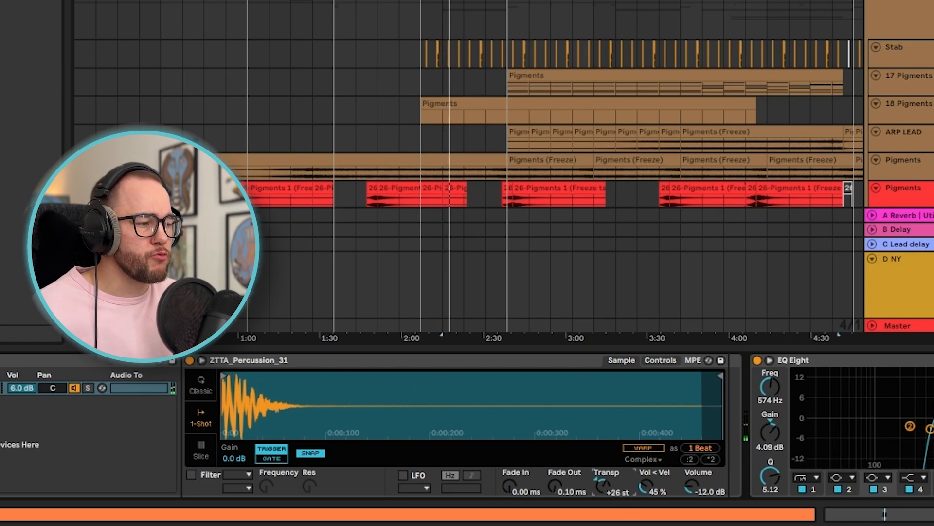
Play the first Perc 2 track at its original pitch and inspect the EQ Eight and Reverb in its chain
{"action": "key", "text": "space"}
{"action": "scroll", "coordinate": [513, 414], "scroll_direction": "right", "scroll_amount": 10}
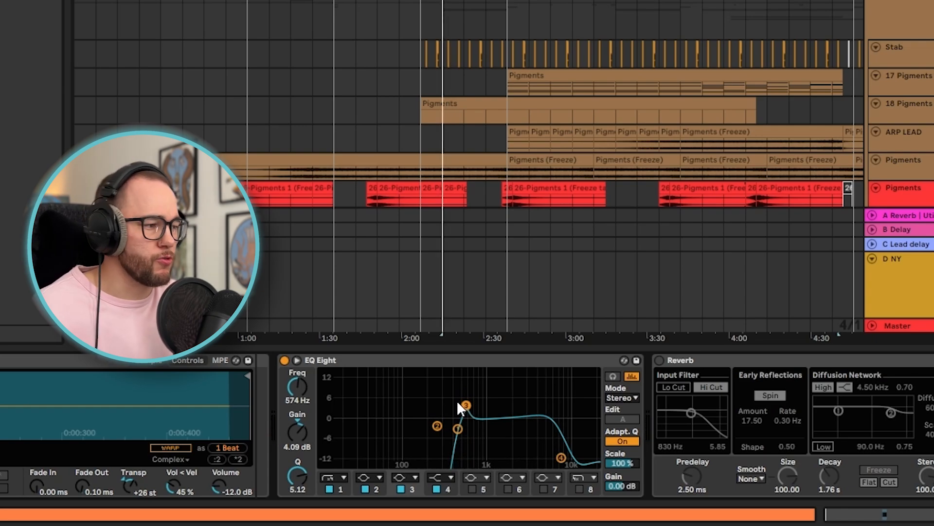
{"action": "scroll", "coordinate": [456, 414], "scroll_direction": "right", "scroll_amount": 5}
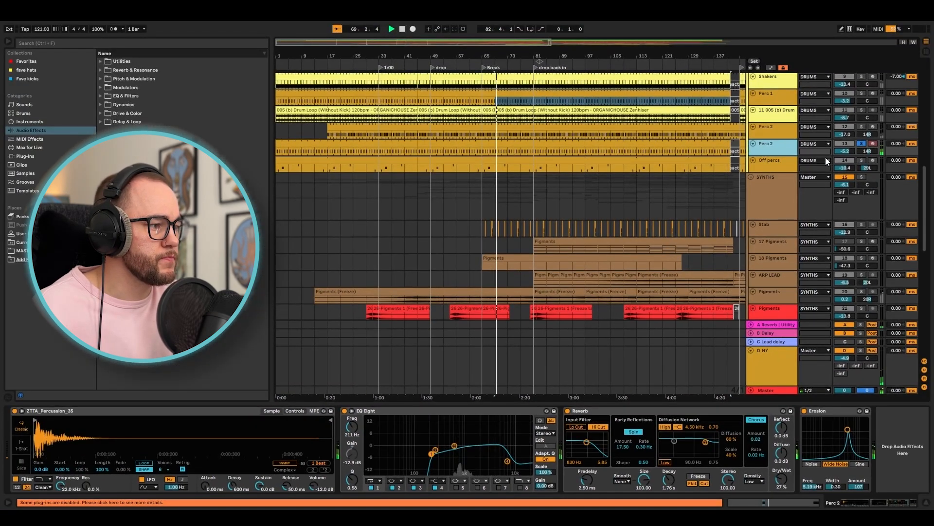
Solo the Off percs track, zoom in on its clip after the Break, and play it
{"action": "key", "text": "space"}
{"action": "left_click", "coordinate": [861, 160]}
{"action": "left_click", "coordinate": [530, 168]}
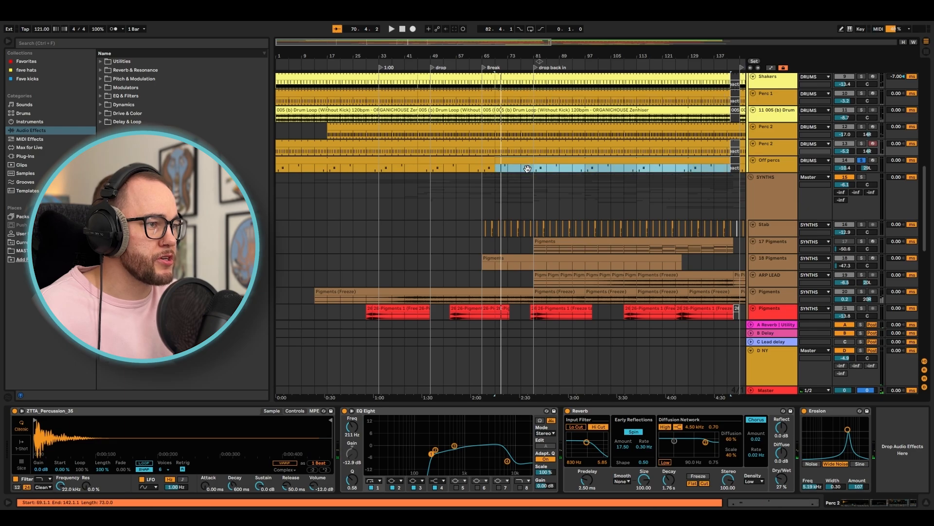
{"action": "key", "text": "plus"}
{"action": "key", "text": "plus"}
{"action": "key", "text": "plus"}
{"action": "key", "text": "plus"}
{"action": "key", "text": "space"}
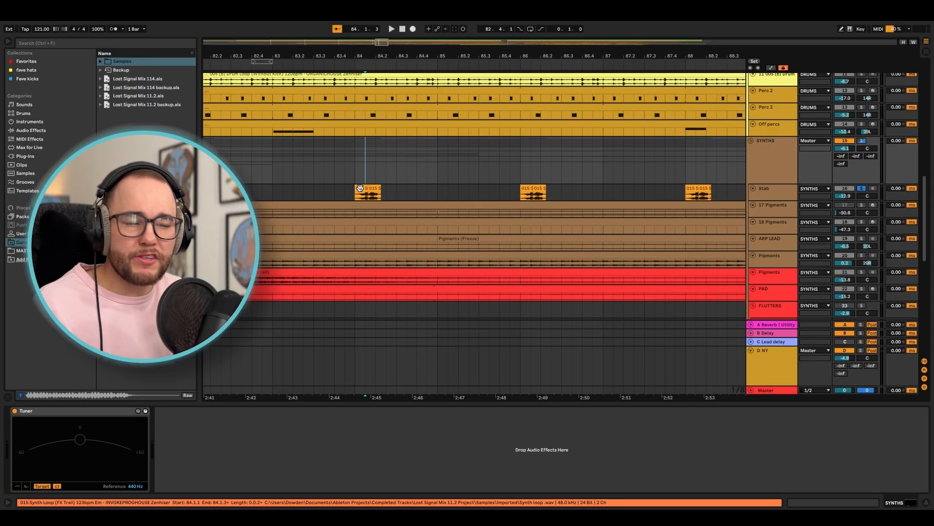
Reveal the source sample of the Stab clip at bar 84 in the browser, and zoom in on that clip
{"action": "right_click", "coordinate": [361, 191]}
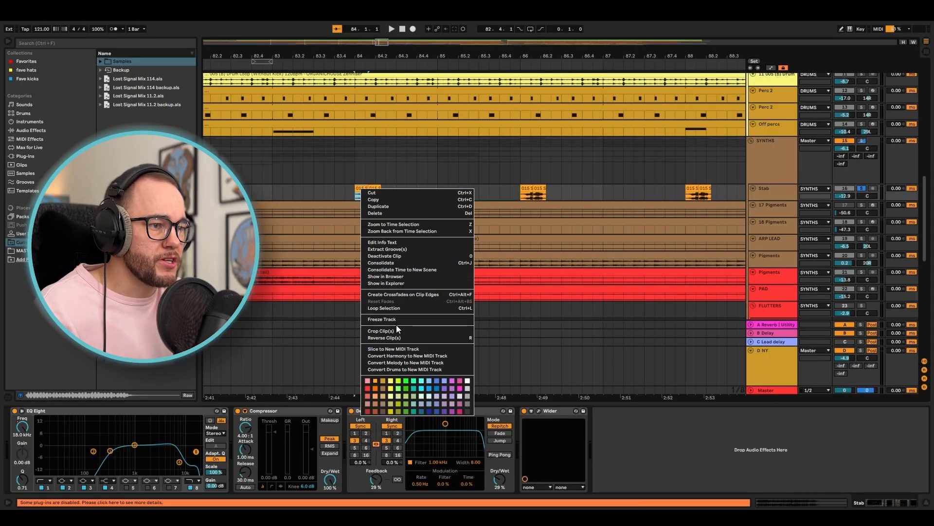
{"action": "left_click", "coordinate": [392, 276]}
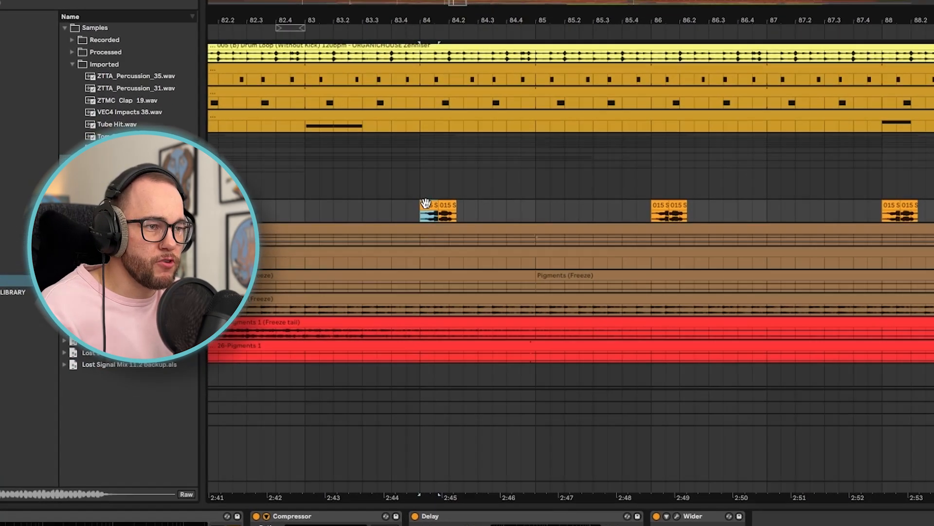
{"action": "scroll", "coordinate": [361, 185], "scroll_direction": "up", "scroll_amount": 6}
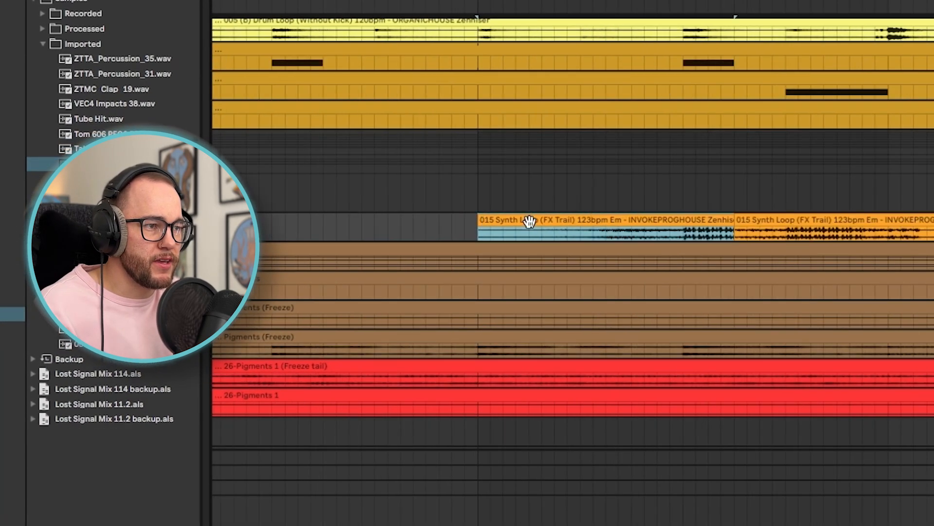
Play the Stab clips around bar 84, on their own and together with the other synth tracks
{"action": "key", "text": "space"}
{"action": "scroll", "coordinate": [599, 214], "scroll_direction": "down", "scroll_amount": 6}
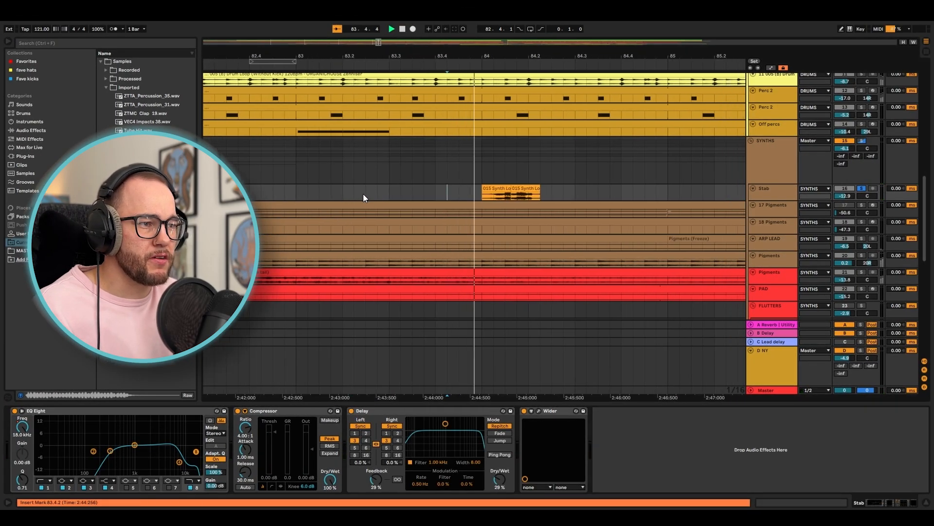
{"action": "key", "text": "w"}
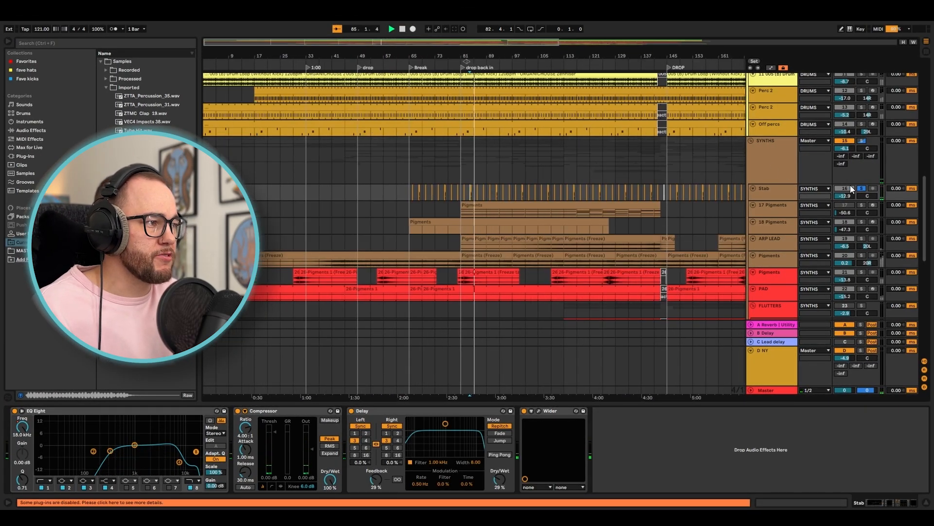
{"action": "key", "text": "w"}
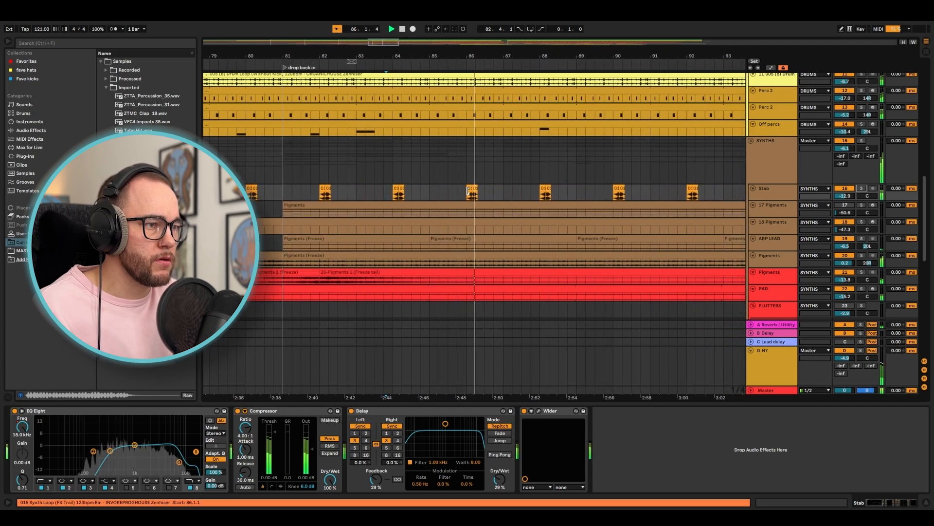
{"action": "key", "text": "w"}
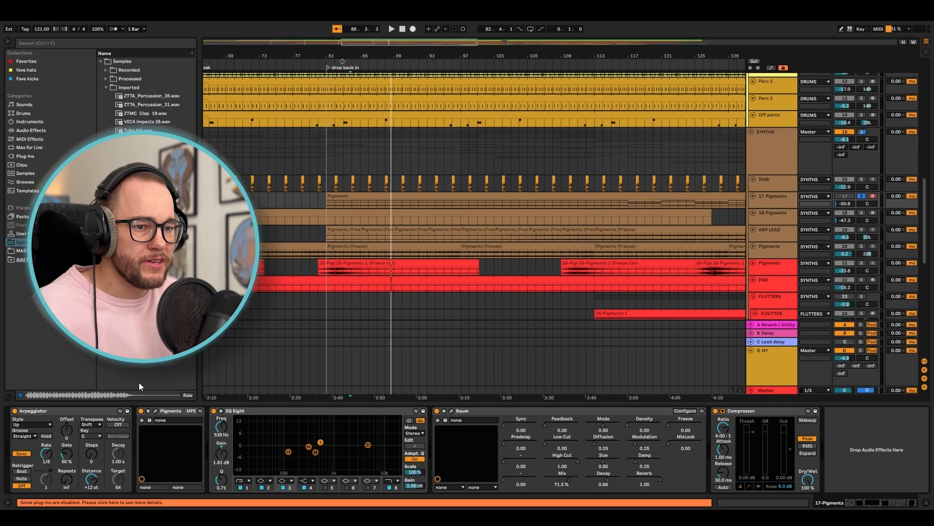
Play the soloed 17 Pigments track from bar 112 and raise its volume to -14.2 dB
{"action": "left_click", "coordinate": [153, 410]}
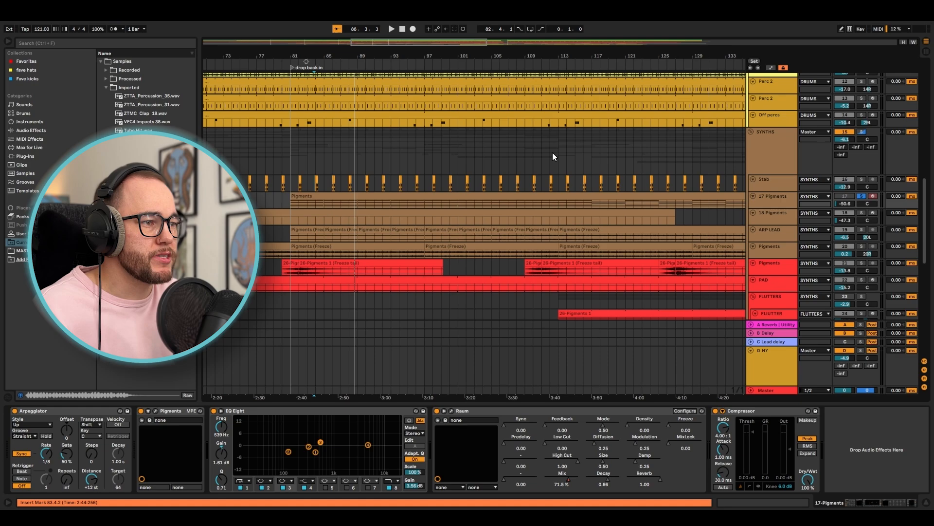
{"action": "left_click", "coordinate": [550, 159]}
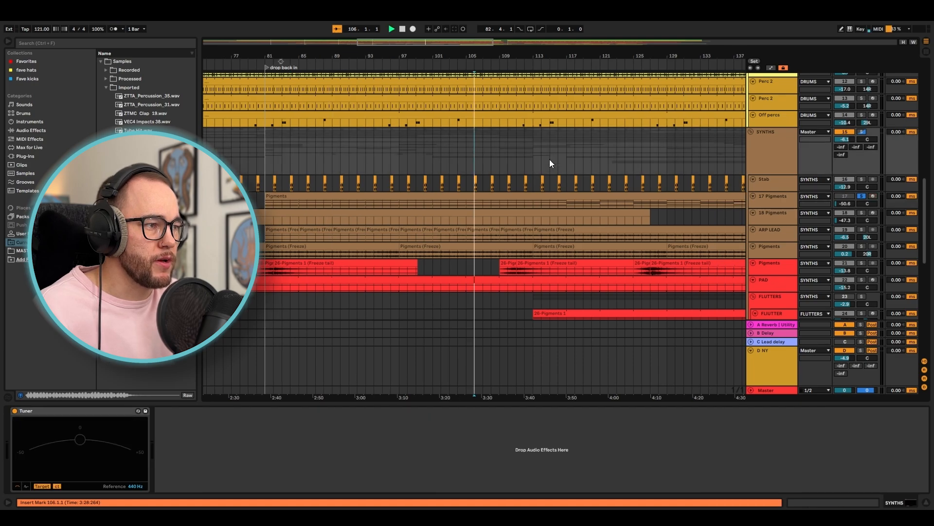
{"action": "left_click", "coordinate": [429, 151]}
{"action": "key", "text": "space"}
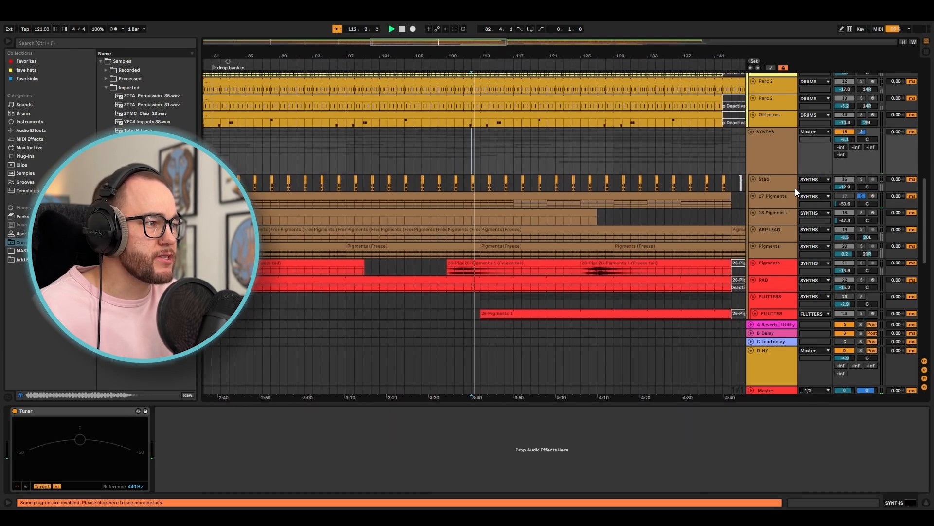
{"action": "left_click_drag", "start_coordinate": [844, 204], "coordinate": [845, 180]}
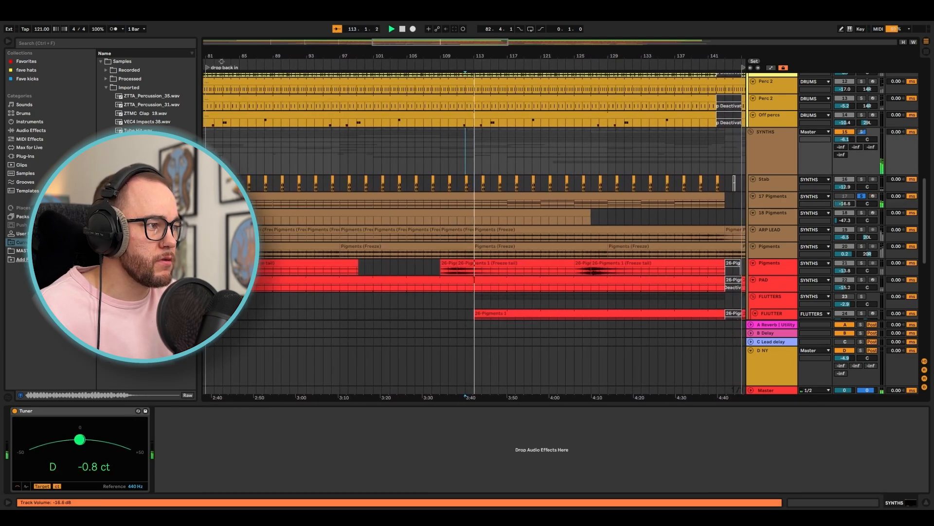
Enlarge the 17 Pigments track and open its MIDI clip to follow the chord notes during playback
{"action": "left_click", "coordinate": [788, 199]}
{"action": "left_click_drag", "start_coordinate": [778, 208], "coordinate": [765, 238]}
{"action": "scroll", "coordinate": [488, 203], "scroll_direction": "up", "scroll_amount": 8}
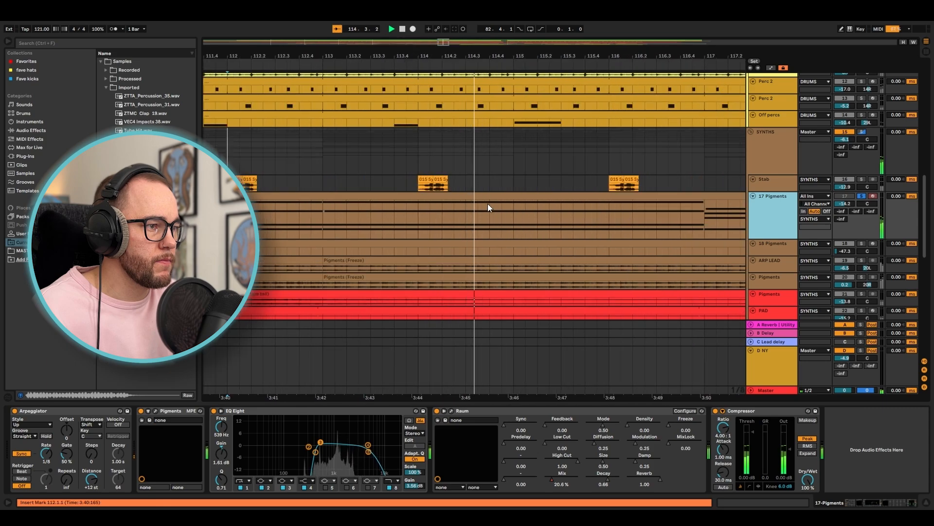
{"action": "double_click", "coordinate": [555, 197]}
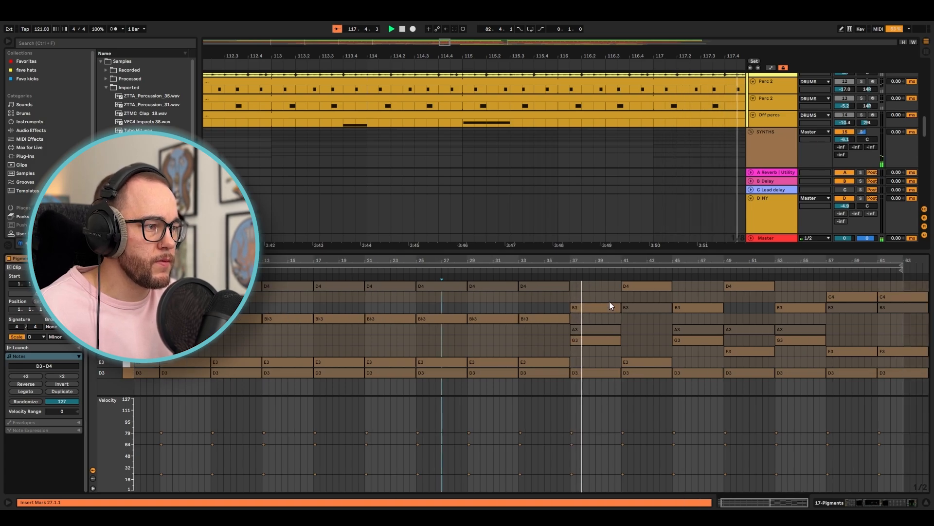
{"action": "left_click", "coordinate": [622, 269]}
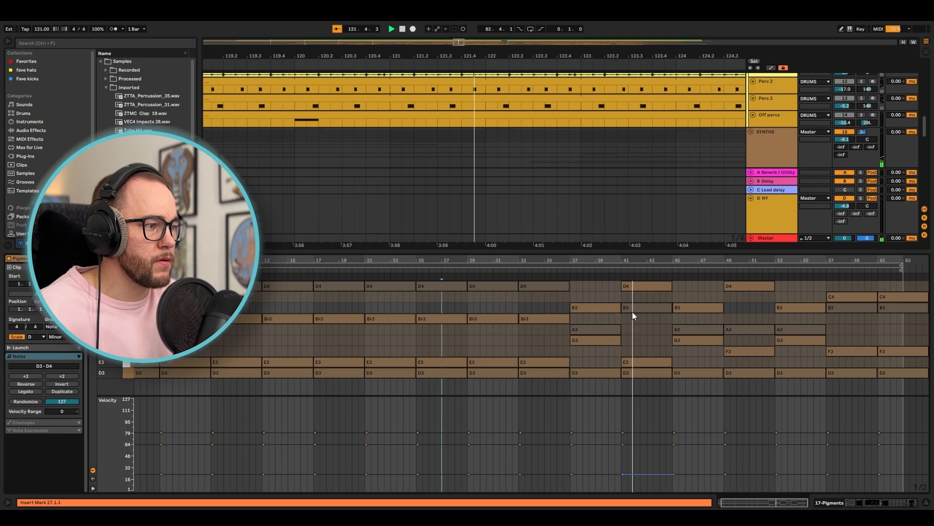
{"action": "left_click", "coordinate": [679, 275]}
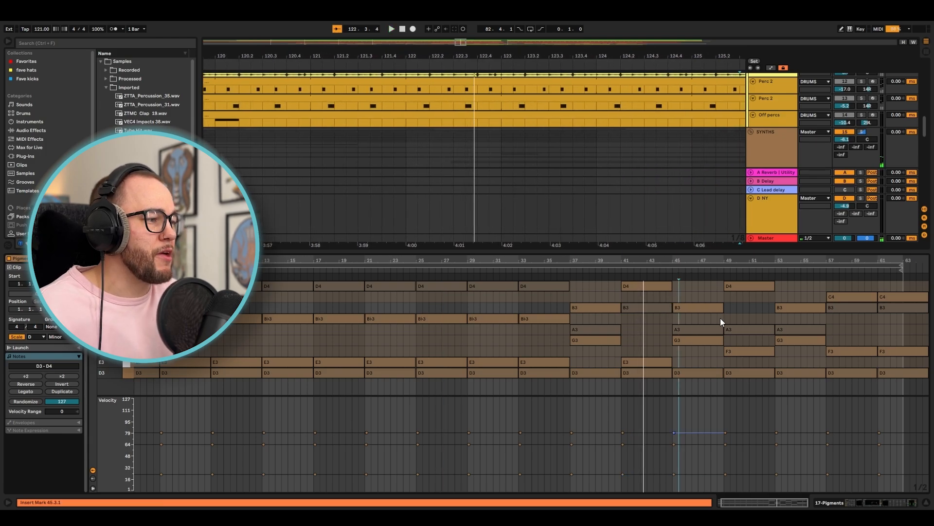
Solo the ARP LEAD track and play its frozen clip from bar 121
{"action": "scroll", "coordinate": [604, 155], "scroll_direction": "down", "scroll_amount": 5}
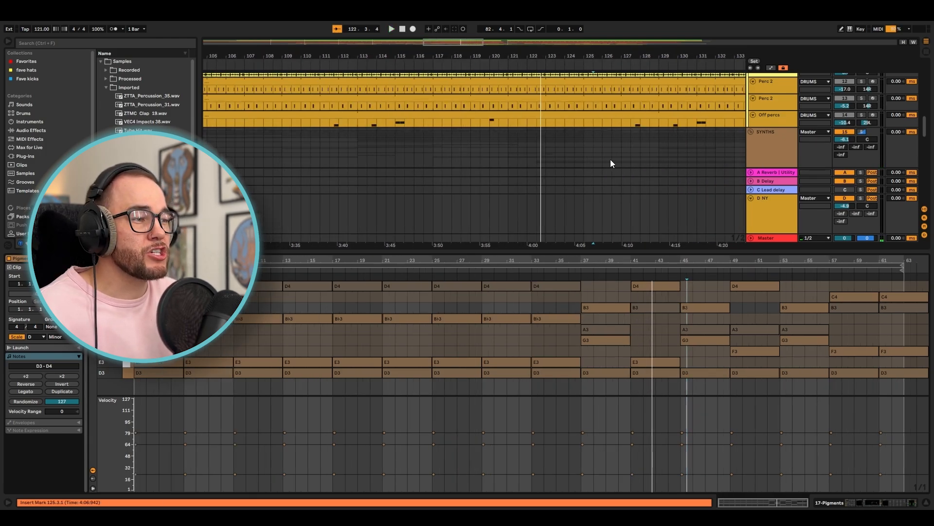
{"action": "scroll", "coordinate": [611, 161], "scroll_direction": "down", "scroll_amount": 1}
{"action": "left_click_drag", "start_coordinate": [609, 250], "coordinate": [604, 324]}
{"action": "scroll", "coordinate": [524, 147], "scroll_direction": "down", "scroll_amount": 8}
{"action": "scroll", "coordinate": [524, 147], "scroll_direction": "down", "scroll_amount": 2}
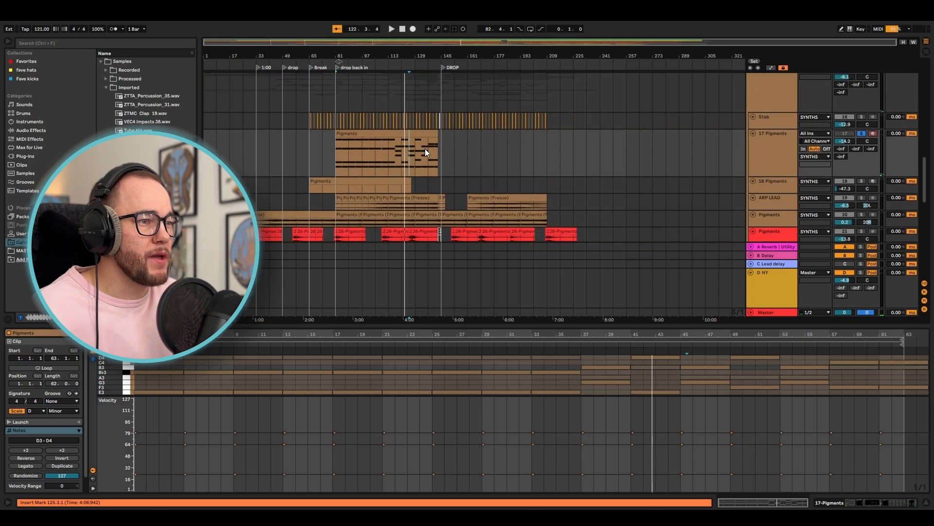
{"action": "scroll", "coordinate": [410, 149], "scroll_direction": "down", "scroll_amount": 1}
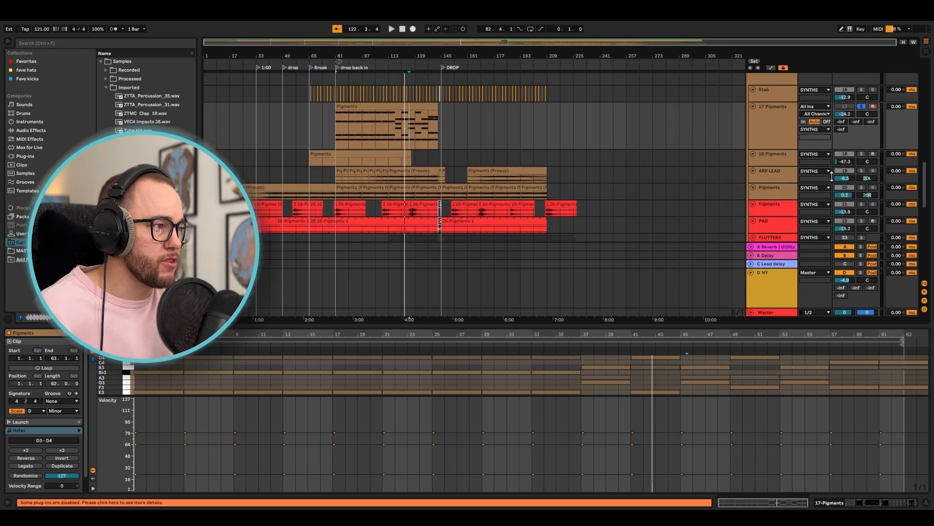
{"action": "left_click", "coordinate": [861, 170]}
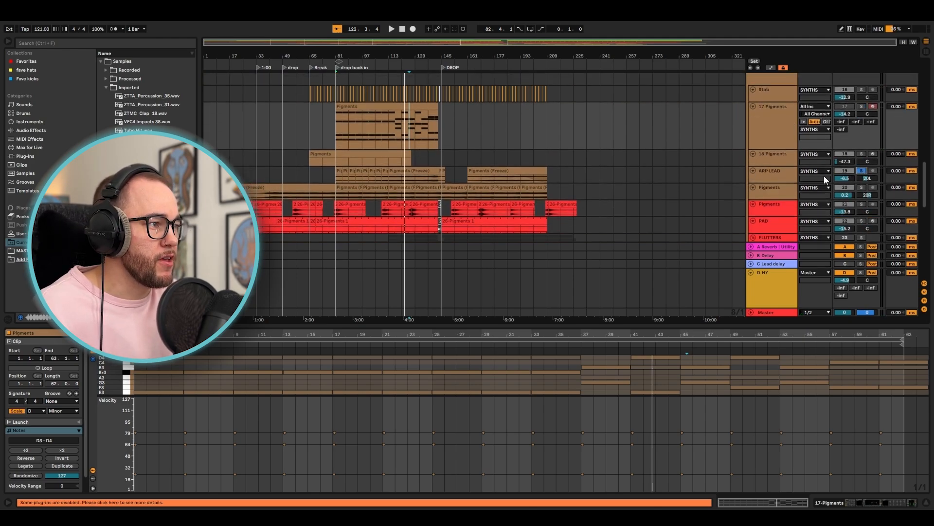
{"action": "left_click", "coordinate": [398, 177]}
{"action": "key", "text": "space"}
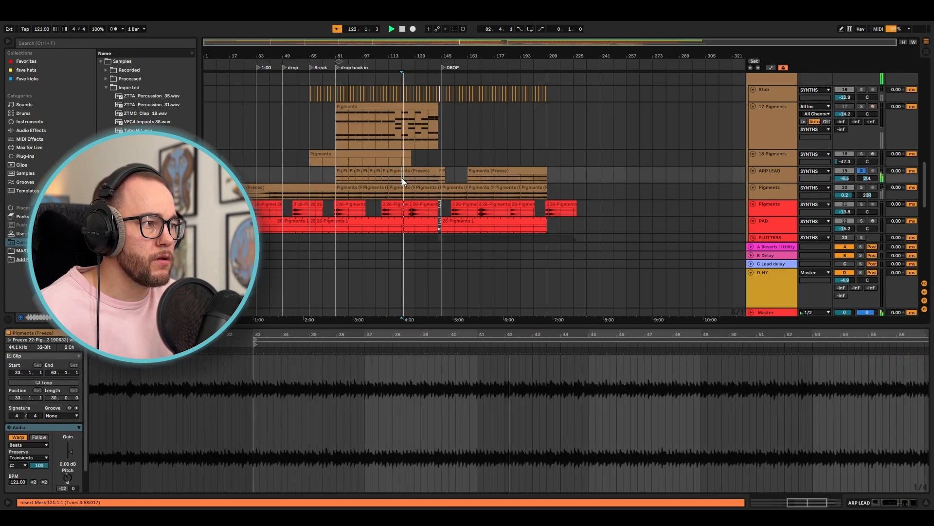
{"action": "left_click", "coordinate": [426, 176]}
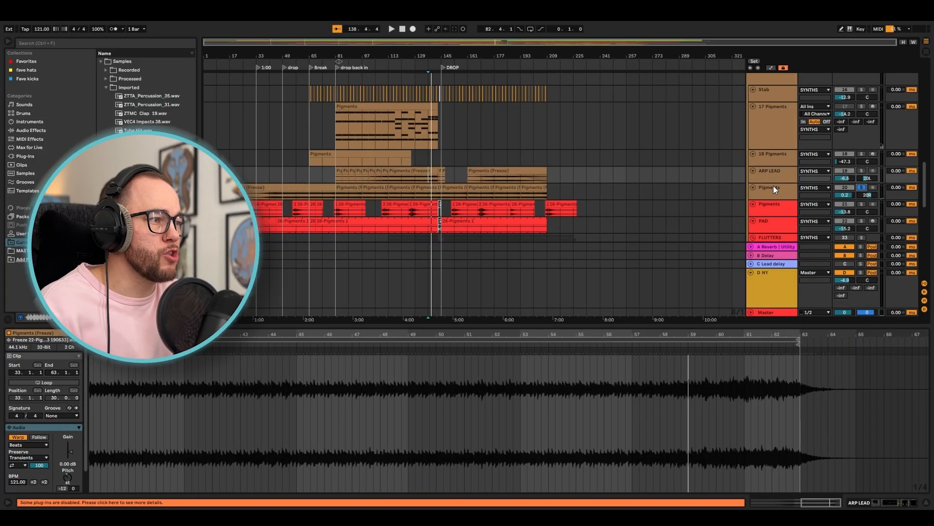
Play the Pigments track below ARP LEAD from bar 113, toggle its Replika effect, and play it together with ARP LEAD
{"action": "left_click", "coordinate": [772, 186]}
{"action": "left_click", "coordinate": [399, 185]}
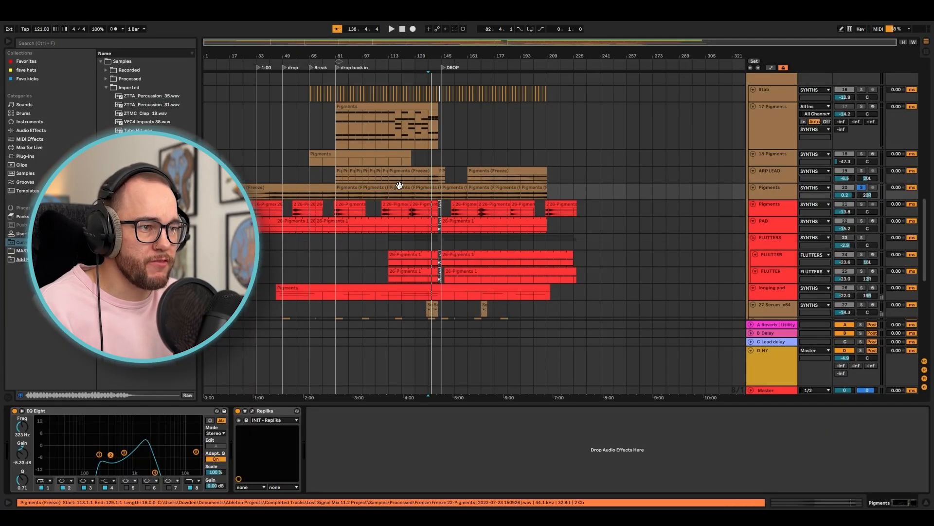
{"action": "key", "text": "space"}
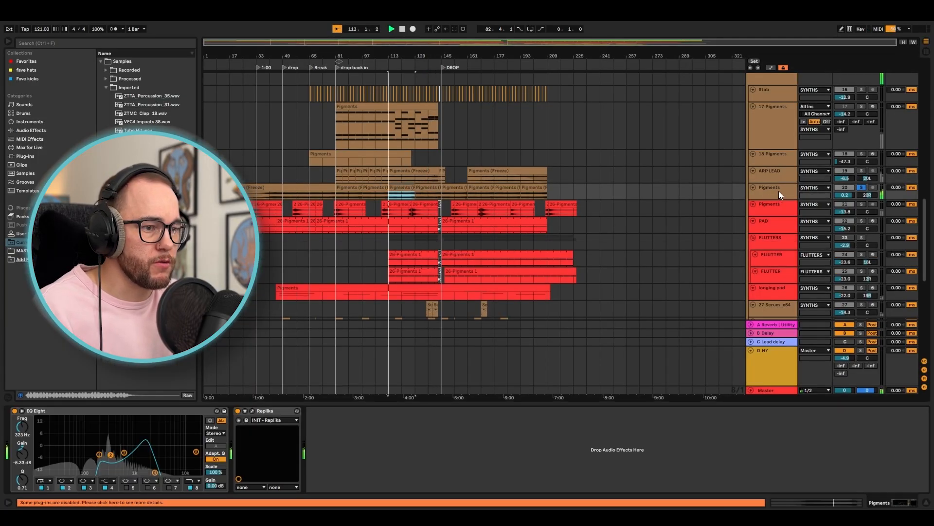
{"action": "left_click", "coordinate": [237, 410]}
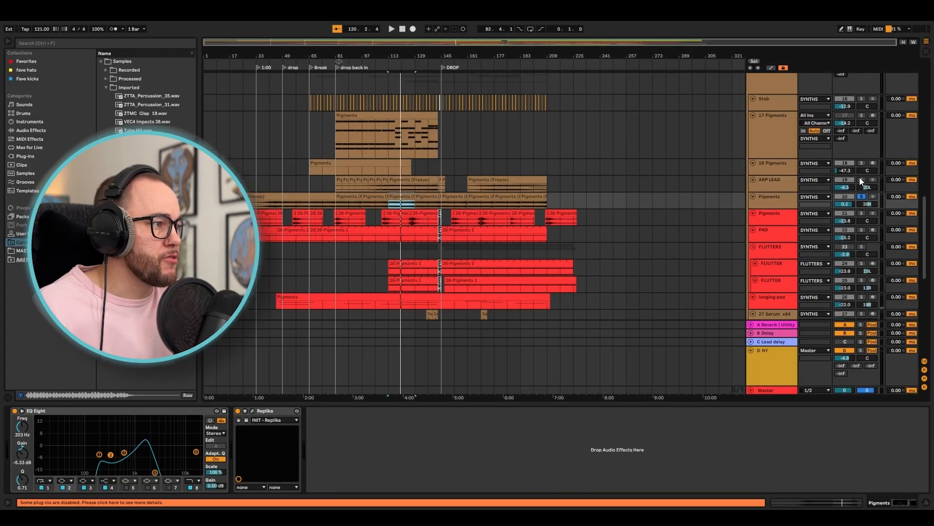
{"action": "left_click", "coordinate": [860, 179]}
{"action": "key", "text": "space"}
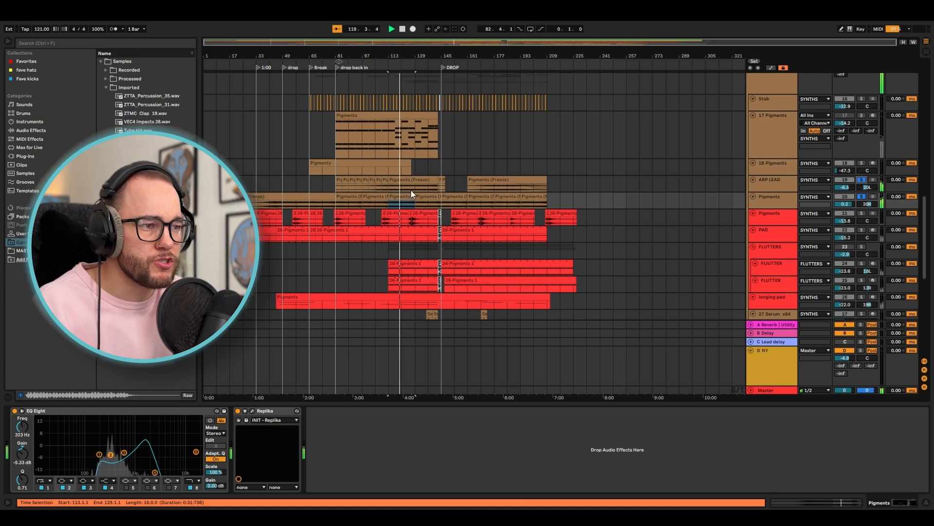
Solo the red Pigments track above PAD and play its swell around bar 127
{"action": "scroll", "coordinate": [413, 186], "scroll_direction": "up", "scroll_amount": 5}
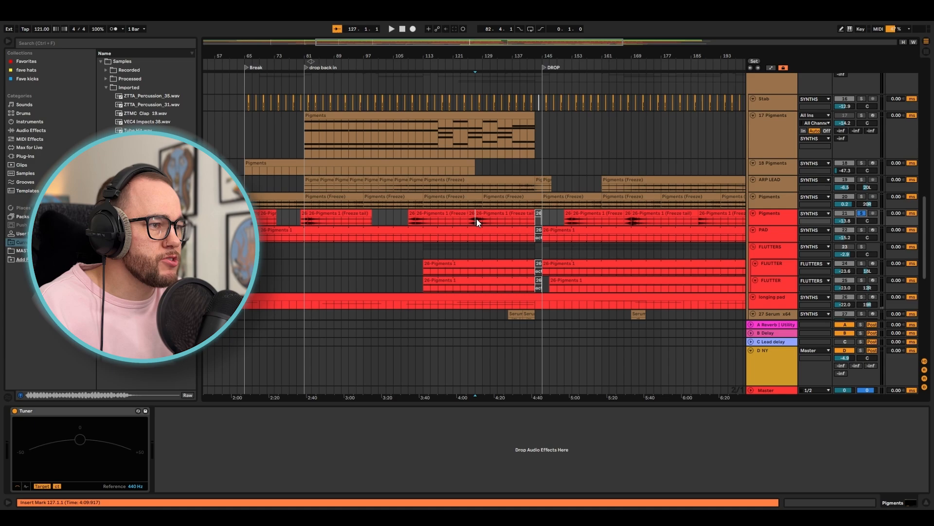
{"action": "key", "text": "space"}
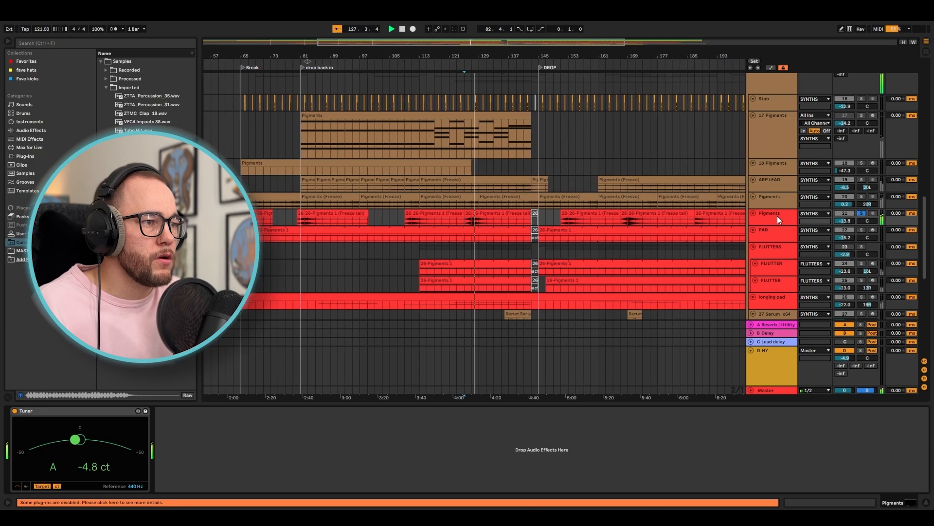
{"action": "key", "text": "space"}
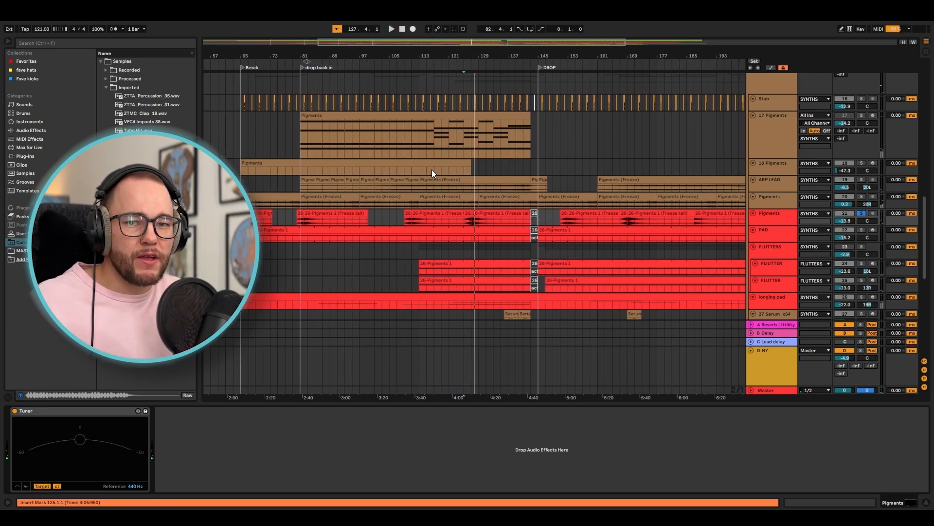
Solo the 18 Pigments track and raise its volume to audition it
{"action": "scroll", "coordinate": [432, 170], "scroll_direction": "up", "scroll_amount": 1}
{"action": "left_click", "coordinate": [438, 177]}
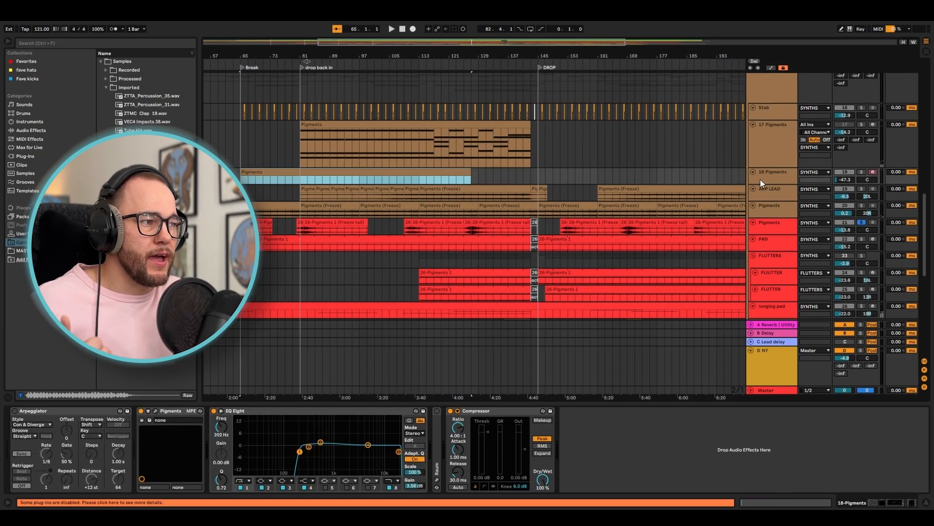
{"action": "left_click", "coordinate": [861, 172]}
{"action": "left_click_drag", "start_coordinate": [849, 180], "coordinate": [850, 160]}
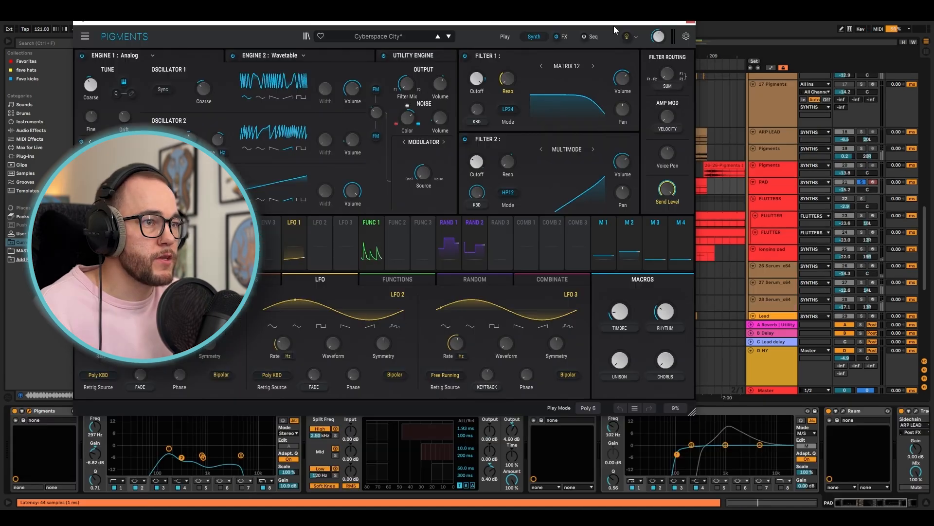
Close the PAD track's Pigments window and open the PAD clip after the DROP marker to inspect its notes
{"action": "left_click", "coordinate": [691, 22]}
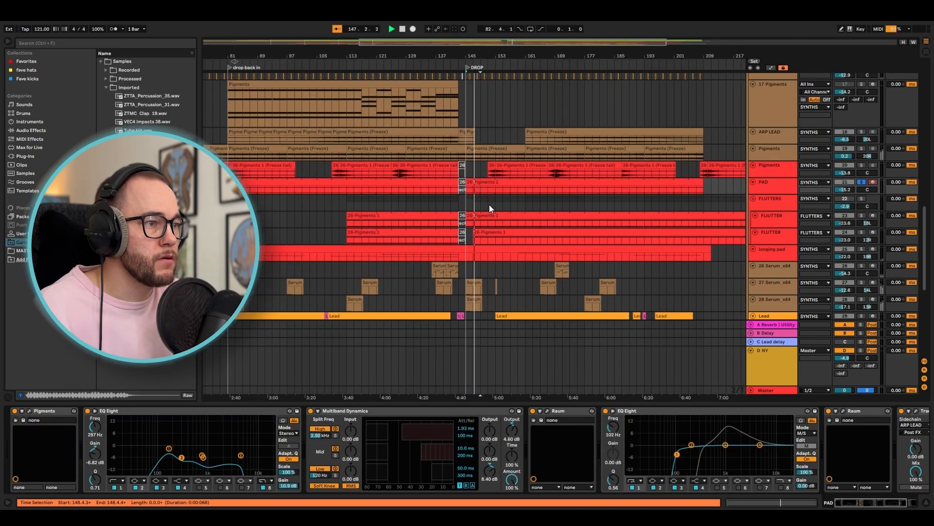
{"action": "double_click", "coordinate": [486, 186]}
{"action": "left_click_drag", "start_coordinate": [311, 382], "coordinate": [311, 356]}
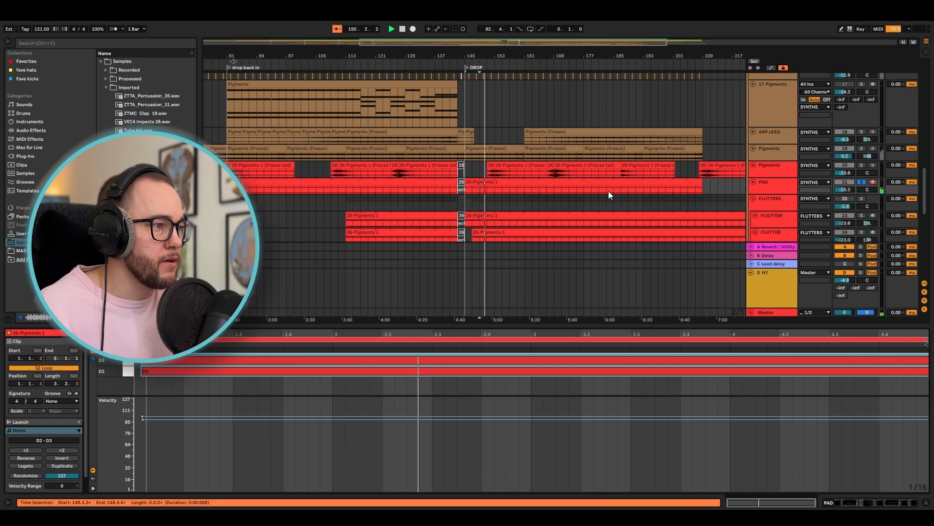
Inspect the FLUTTERS group's effects and the Pigments instrument on its first flutter track, closing the instrument window when done
{"action": "scroll", "coordinate": [487, 180], "scroll_direction": "down", "scroll_amount": 5}
{"action": "scroll", "coordinate": [460, 183], "scroll_direction": "down", "scroll_amount": 1}
{"action": "scroll", "coordinate": [781, 140], "scroll_direction": "down", "scroll_amount": 2}
{"action": "left_click", "coordinate": [780, 139]}
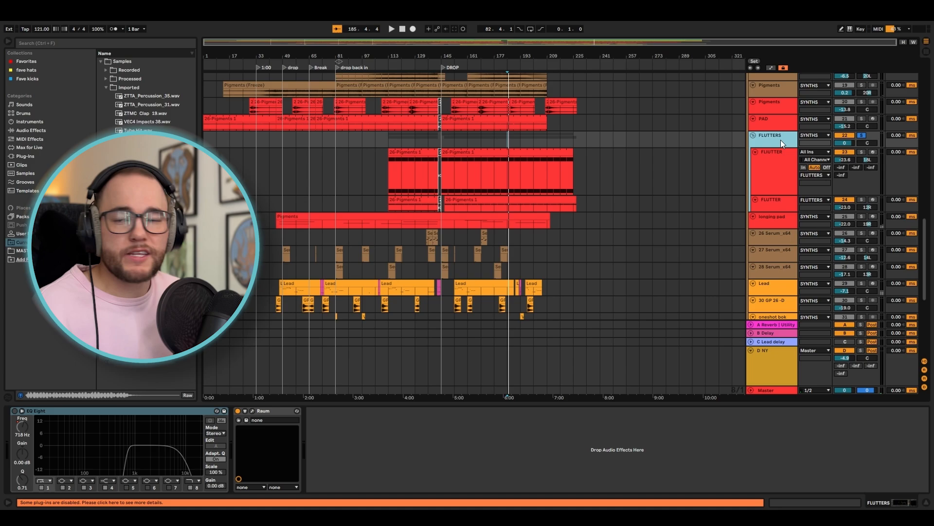
{"action": "left_click", "coordinate": [768, 162]}
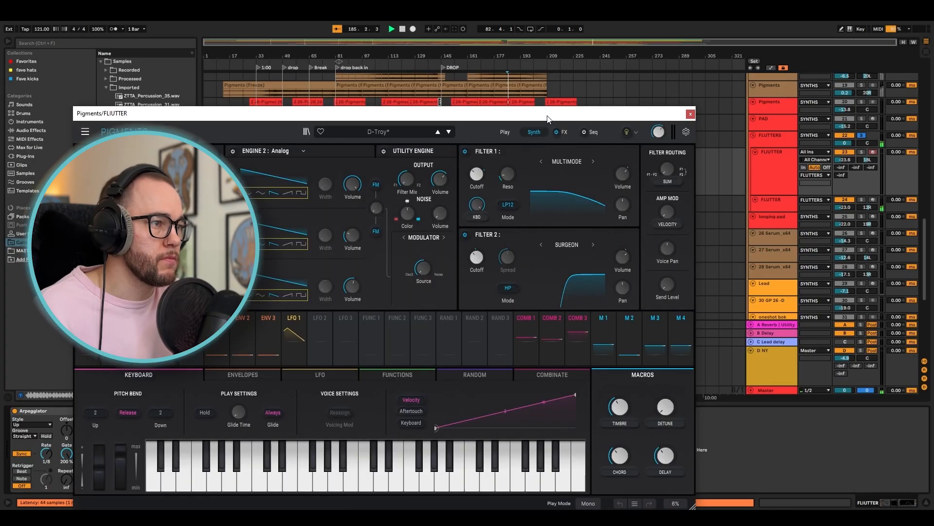
{"action": "left_click_drag", "start_coordinate": [547, 118], "coordinate": [491, 55]}
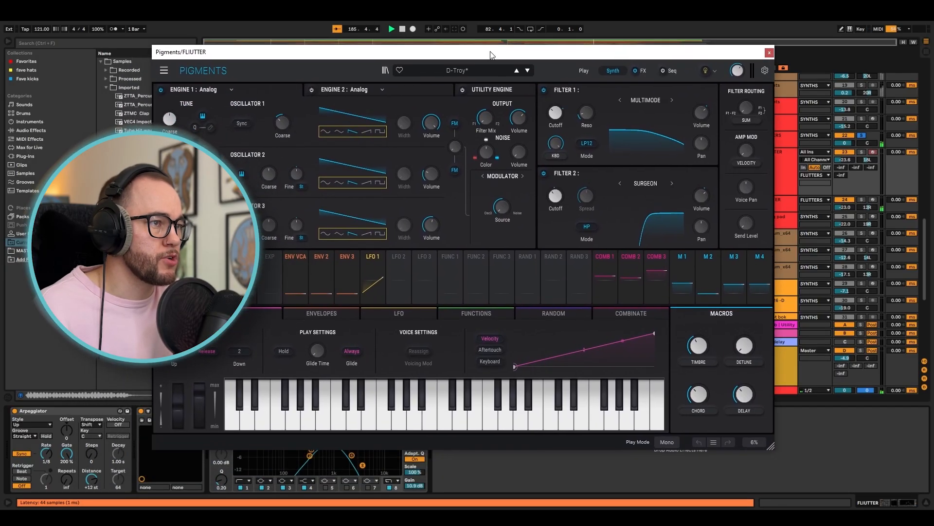
{"action": "left_click", "coordinate": [769, 53]}
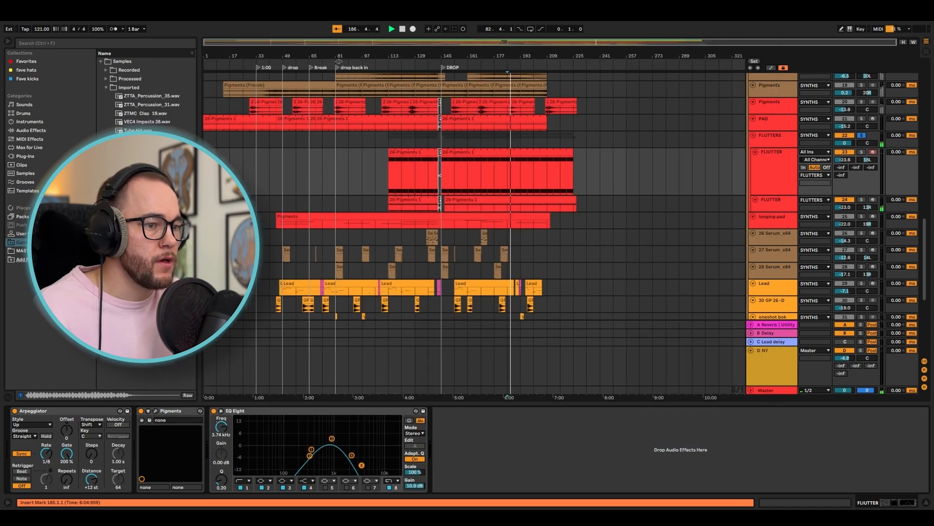
Enable the EQ Eight on the FLUTTERS group
{"action": "left_click", "coordinate": [774, 138]}
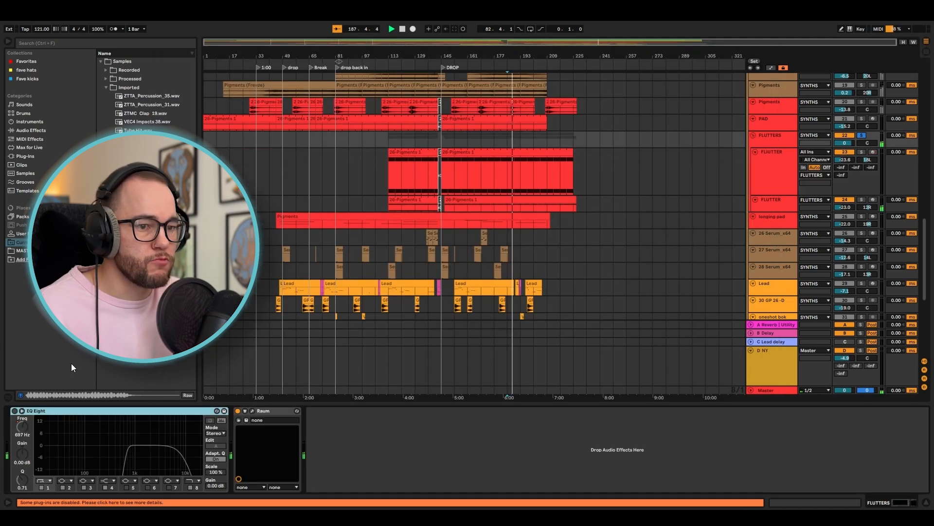
{"action": "left_click", "coordinate": [14, 411]}
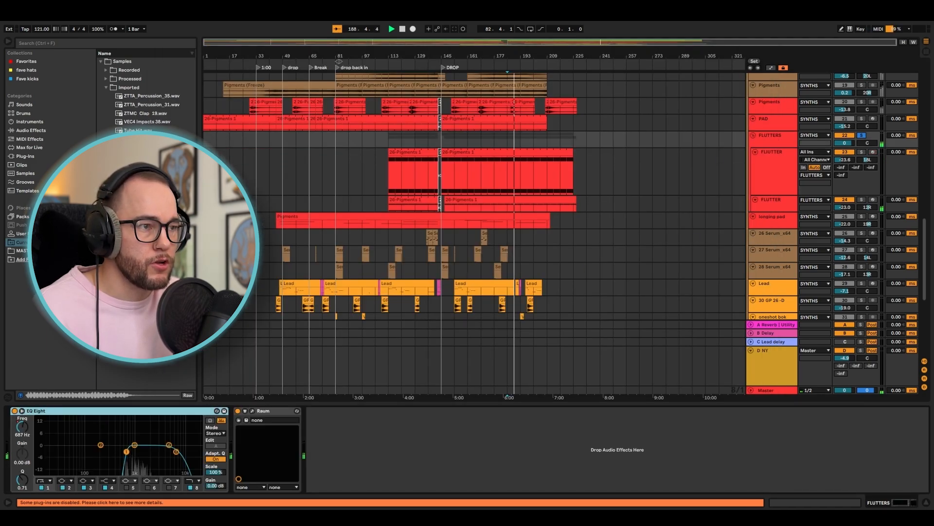
Solo the longing pad track and play its clip from bar 153 and from its start at bar 45
{"action": "scroll", "coordinate": [568, 188], "scroll_direction": "down", "scroll_amount": 1}
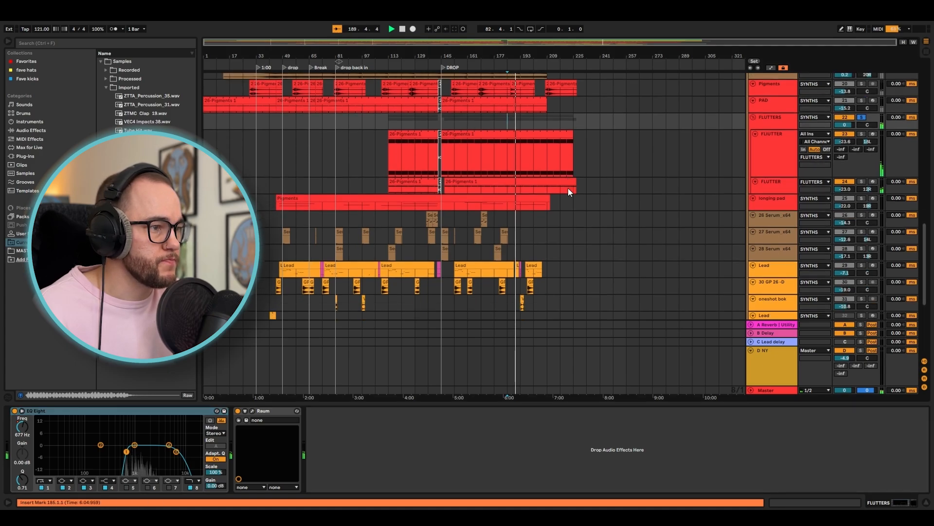
{"action": "left_click", "coordinate": [861, 198]}
{"action": "key", "text": "space"}
{"action": "left_click", "coordinate": [460, 205]}
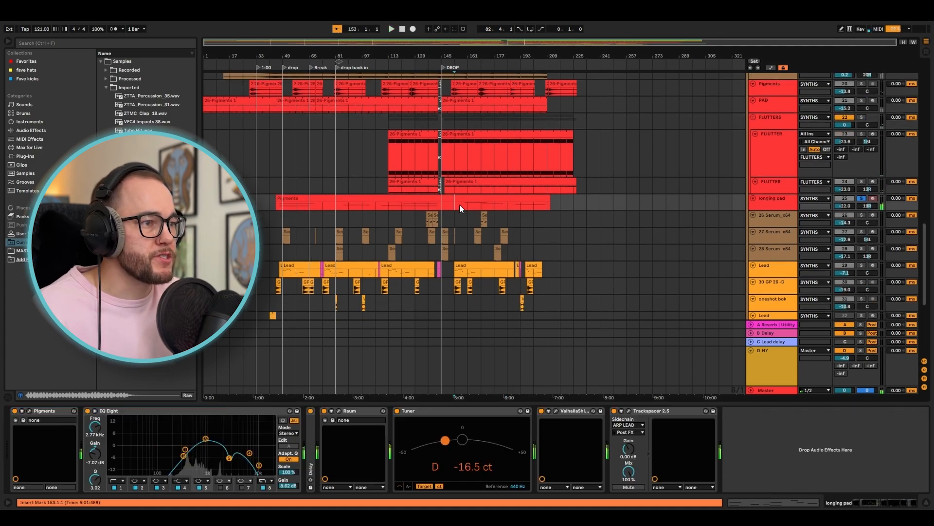
{"action": "left_click", "coordinate": [466, 200]}
{"action": "key", "text": "space"}
Zoom in on the start of the longing pad clip, play it, and open the track's Pigments instrument
{"action": "scroll", "coordinate": [466, 207], "scroll_direction": "up", "scroll_amount": 5}
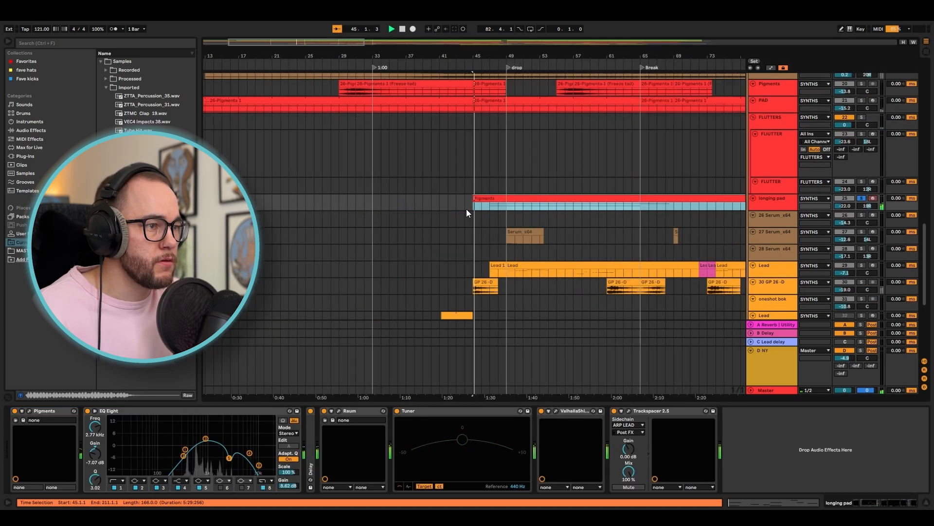
{"action": "left_click", "coordinate": [493, 188]}
{"action": "key", "text": "space"}
{"action": "key", "text": "space"}
{"action": "left_click", "coordinate": [784, 198]}
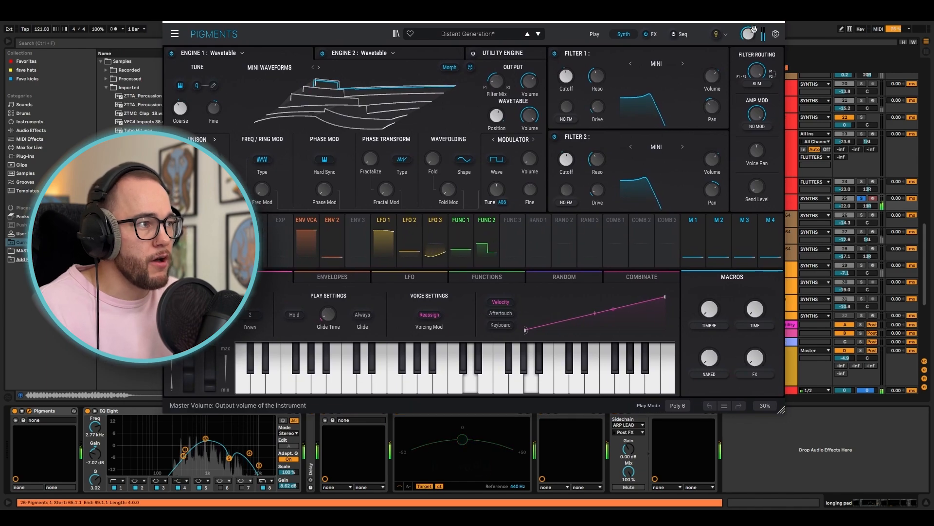
Close the Pigments instrument window and play the soloed longing pad from bar 86
{"action": "left_click", "coordinate": [780, 21]}
{"action": "scroll", "coordinate": [494, 185], "scroll_direction": "right", "scroll_amount": 4}
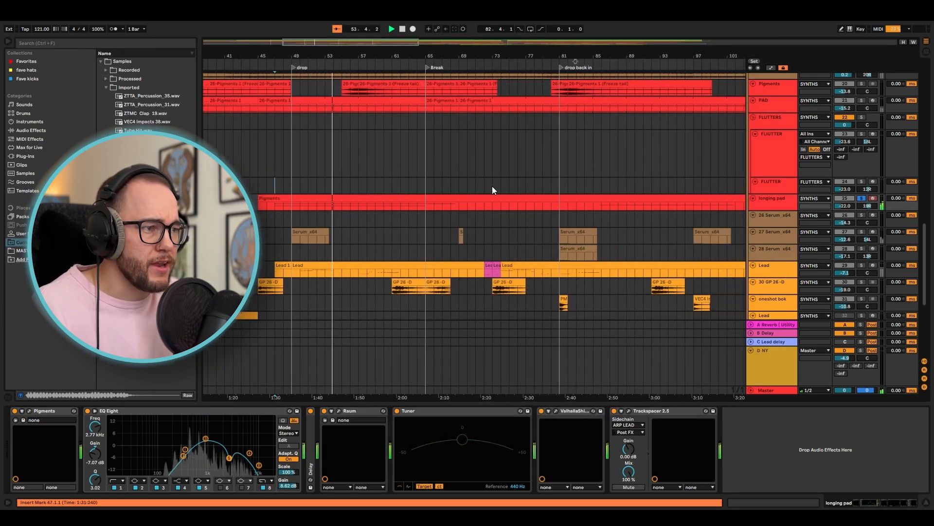
{"action": "left_click", "coordinate": [563, 184]}
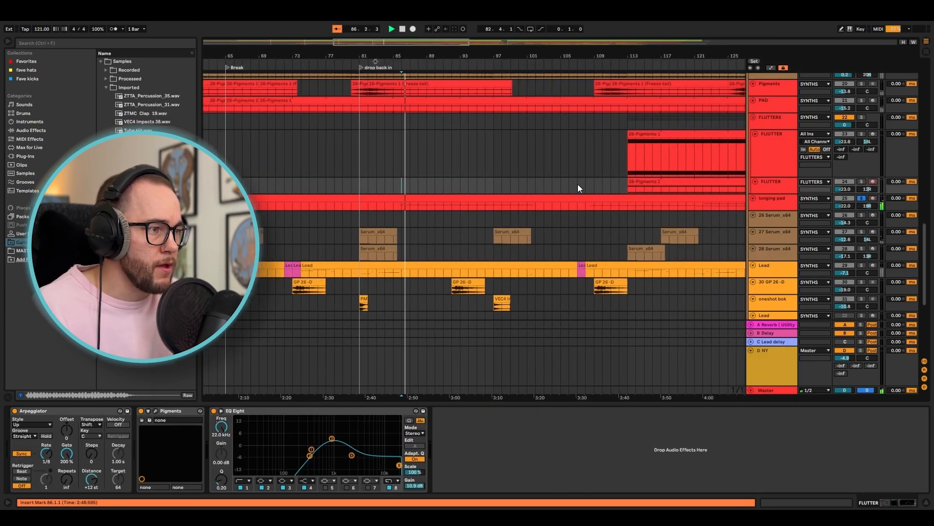
{"action": "key", "text": "space"}
Solo the 26 Serum_x64 track and play its clips from bar 135
{"action": "scroll", "coordinate": [490, 203], "scroll_direction": "down", "scroll_amount": 1}
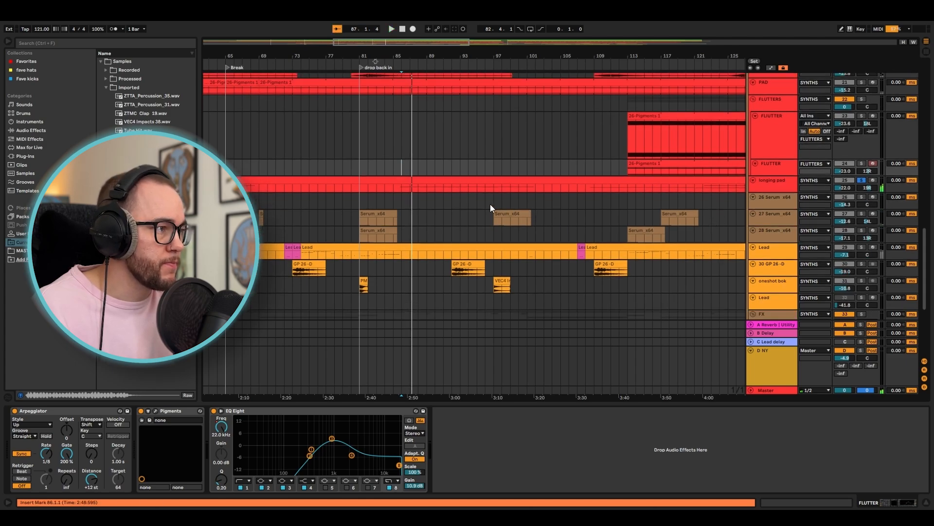
{"action": "scroll", "coordinate": [455, 205], "scroll_direction": "down", "scroll_amount": 4}
{"action": "left_click", "coordinate": [611, 200]}
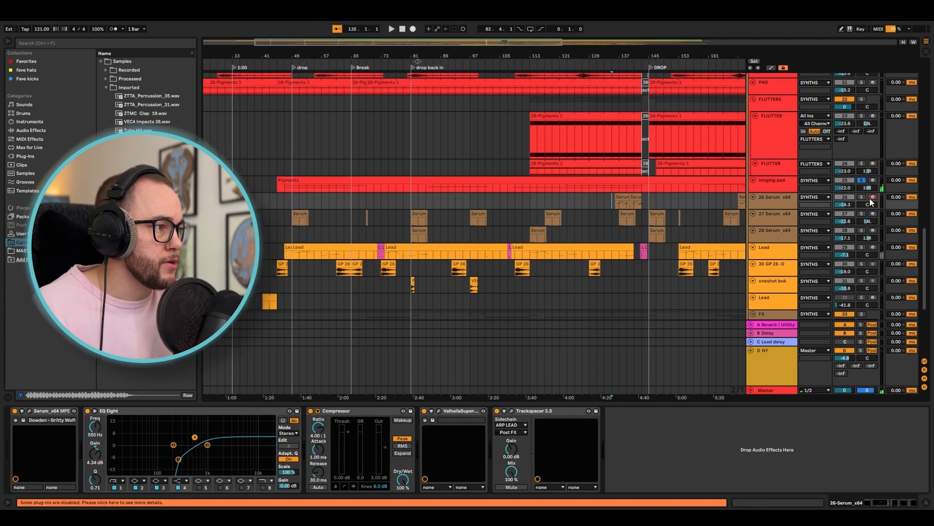
{"action": "key", "text": "space"}
{"action": "scroll", "coordinate": [568, 212], "scroll_direction": "up", "scroll_amount": 10}
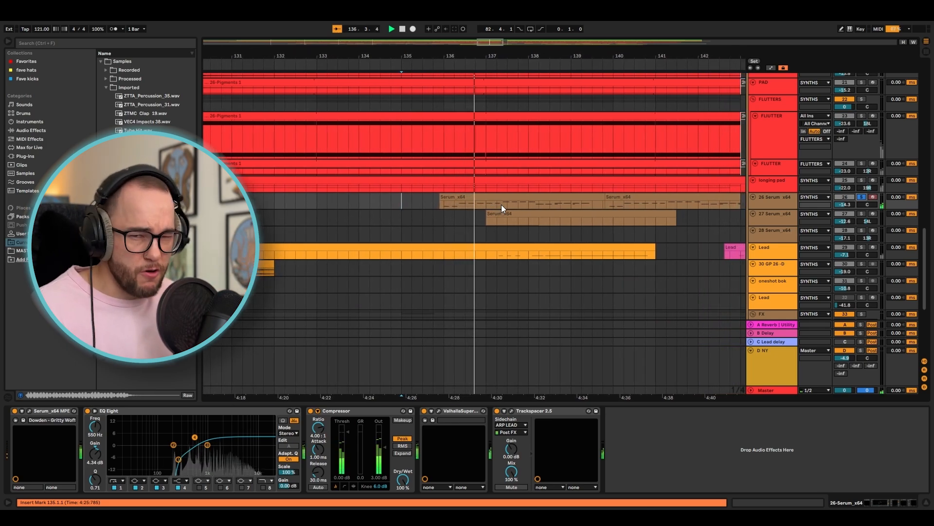
{"action": "scroll", "coordinate": [501, 204], "scroll_direction": "down", "scroll_amount": 10}
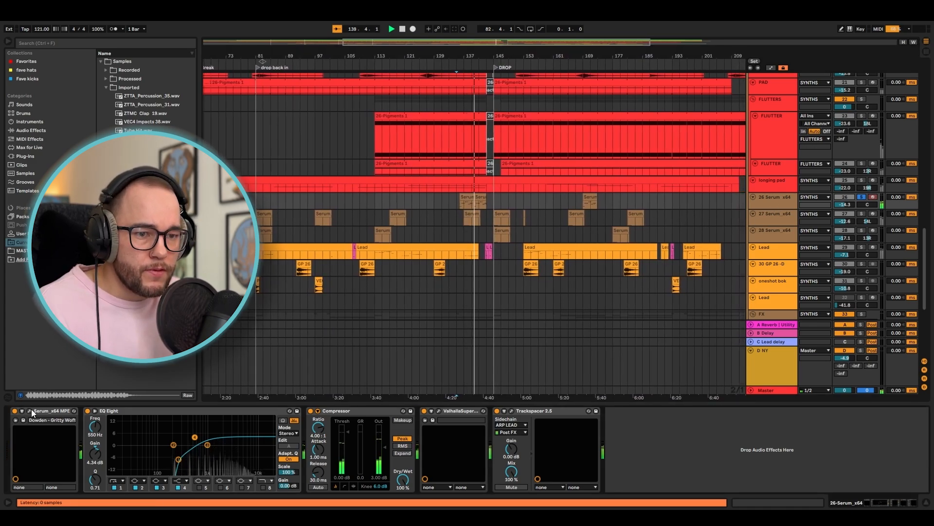
Open the Serum instrument on the 26 Serum_x64 track, inspect its Gritty Woft patch and close the window
{"action": "key", "text": "ctrl+alt+p"}
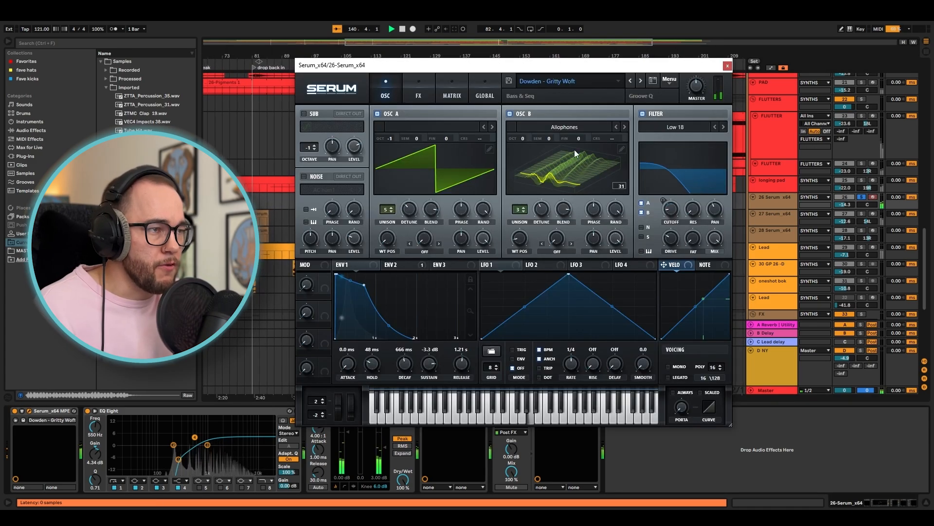
{"action": "left_click_drag", "start_coordinate": [548, 69], "coordinate": [527, 68]}
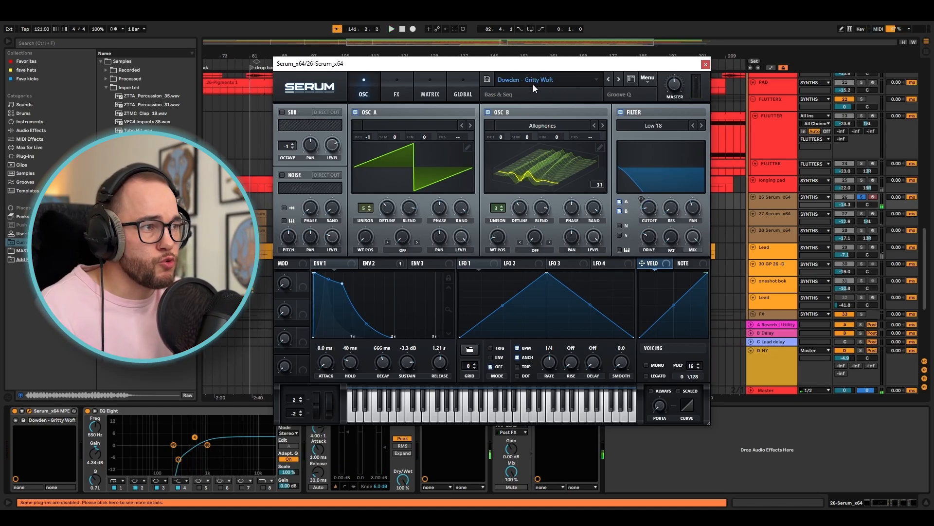
{"action": "left_click", "coordinate": [705, 65]}
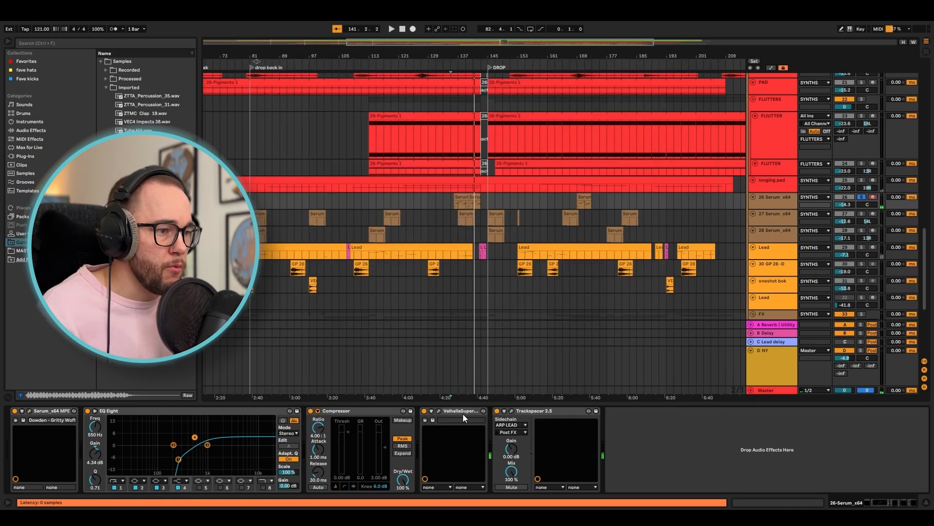
Compare the 26 Serum_x64 track with ValhallaSupermassive bypassed and enabled, then inspect the reverb's settings and close its window
{"action": "left_click", "coordinate": [423, 410]}
{"action": "key", "text": "space"}
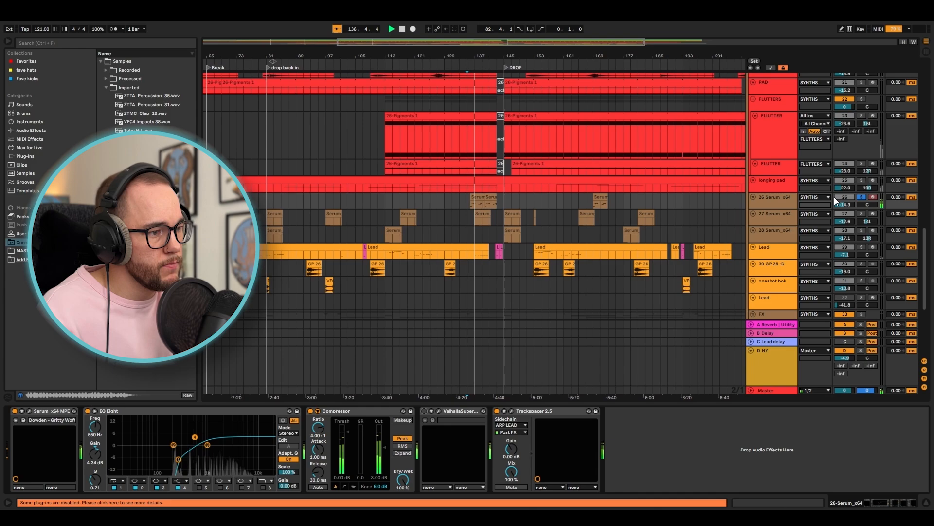
{"action": "left_click", "coordinate": [424, 410]}
{"action": "left_click", "coordinate": [438, 410]}
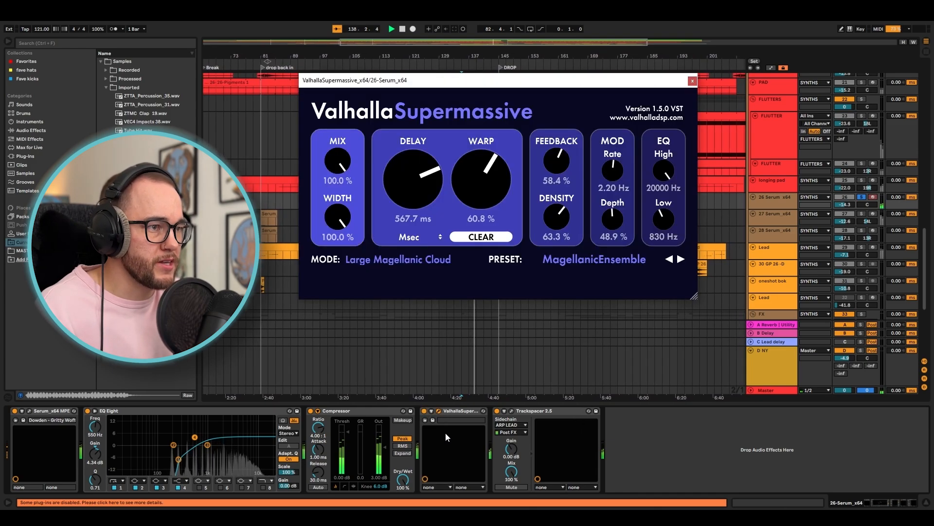
{"action": "left_click", "coordinate": [692, 80]}
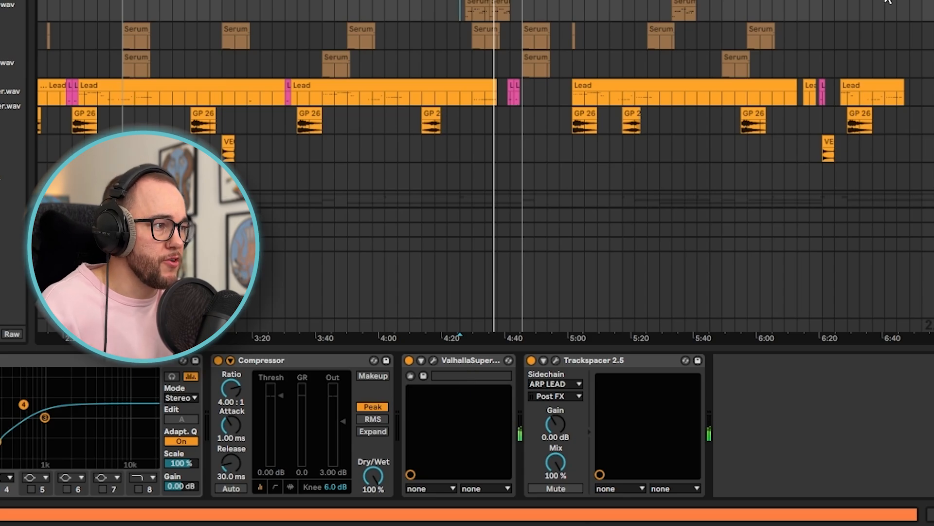
Solo the 27 Serum_x64 track and play its clip from bar 137
{"action": "scroll", "coordinate": [823, 2], "scroll_direction": "down", "scroll_amount": 1}
{"action": "left_click", "coordinate": [472, 25]}
{"action": "left_click", "coordinate": [906, 164]}
{"action": "key", "text": "space"}
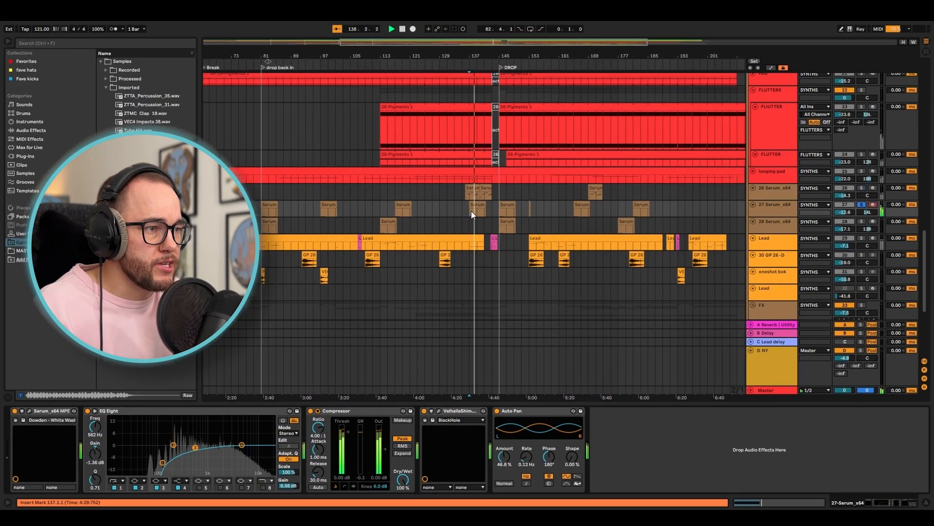
{"action": "scroll", "coordinate": [472, 211], "scroll_direction": "up", "scroll_amount": 3}
{"action": "key", "text": "space"}
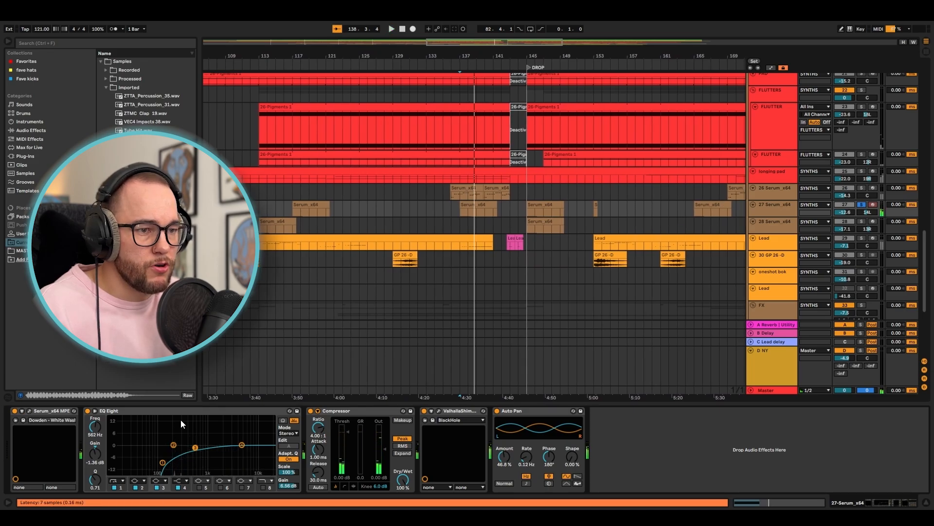
Inspect the 27 Serum_x64 track's White Wash Woft patch, then re-enable its ValhallaShimmer reverb and play the track
{"action": "key", "text": "ctrl+alt+p"}
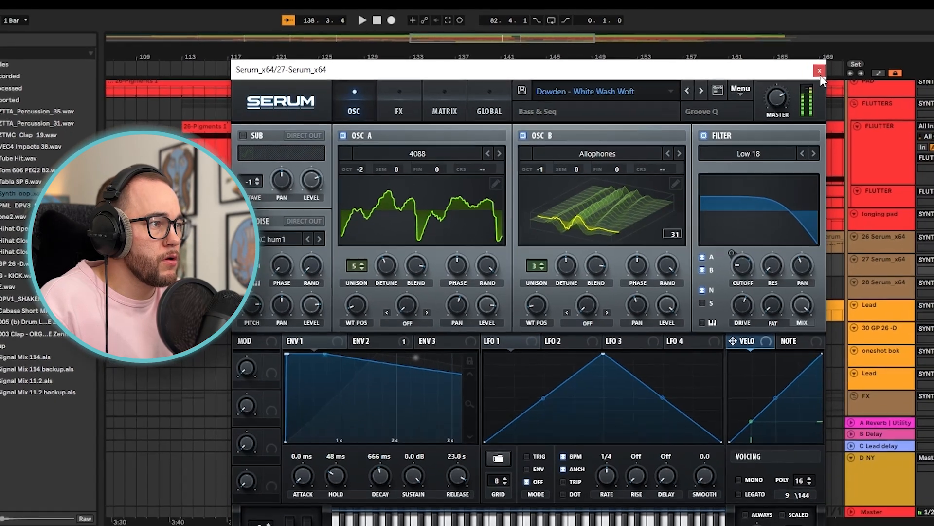
{"action": "left_click", "coordinate": [840, 72]}
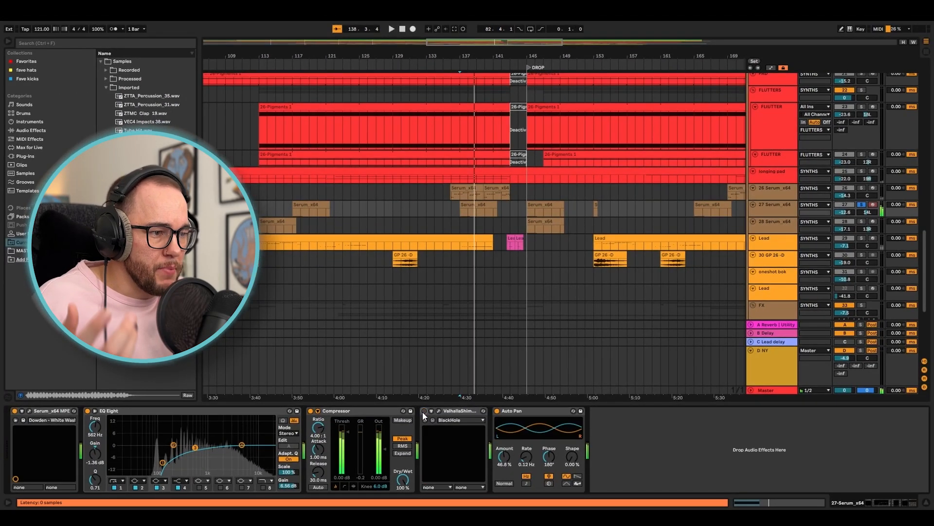
{"action": "left_click", "coordinate": [424, 411]}
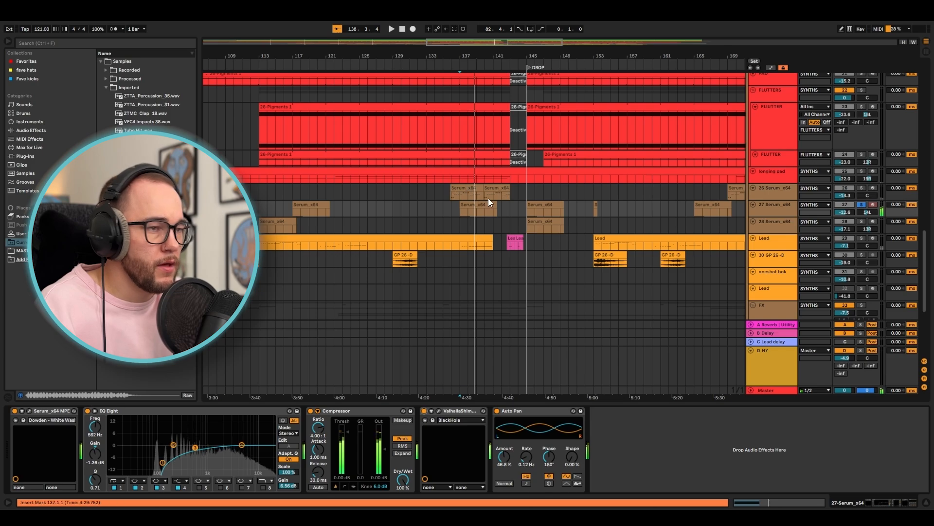
{"action": "key", "text": "space"}
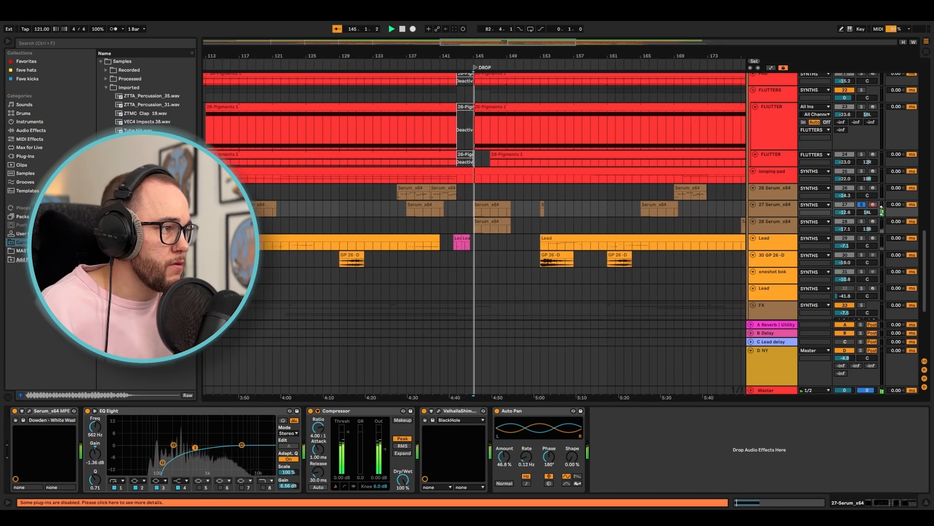
Unsolo the 27 Serum_x64 track, solo the 28 Serum_x64 track and audition the drop at bar 145
{"action": "left_click", "coordinate": [862, 205]}
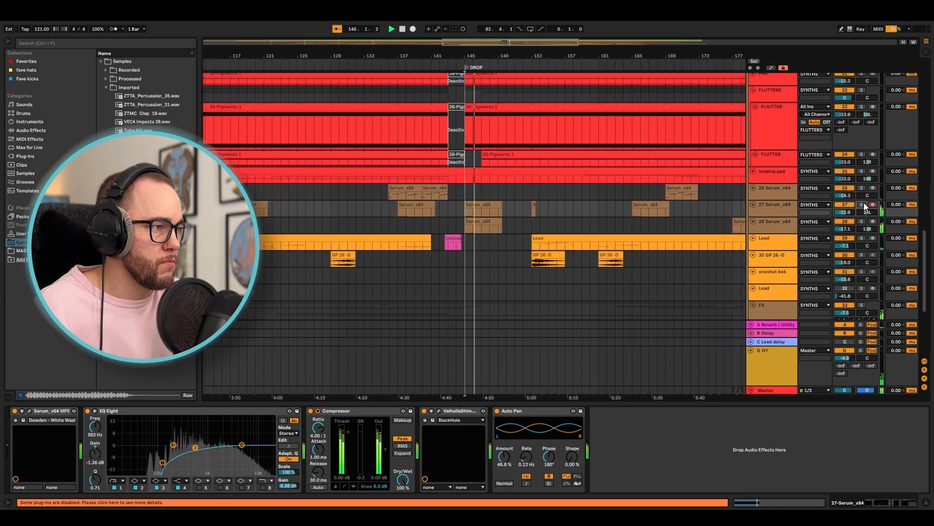
{"action": "scroll", "coordinate": [476, 217], "scroll_direction": "down", "scroll_amount": 1}
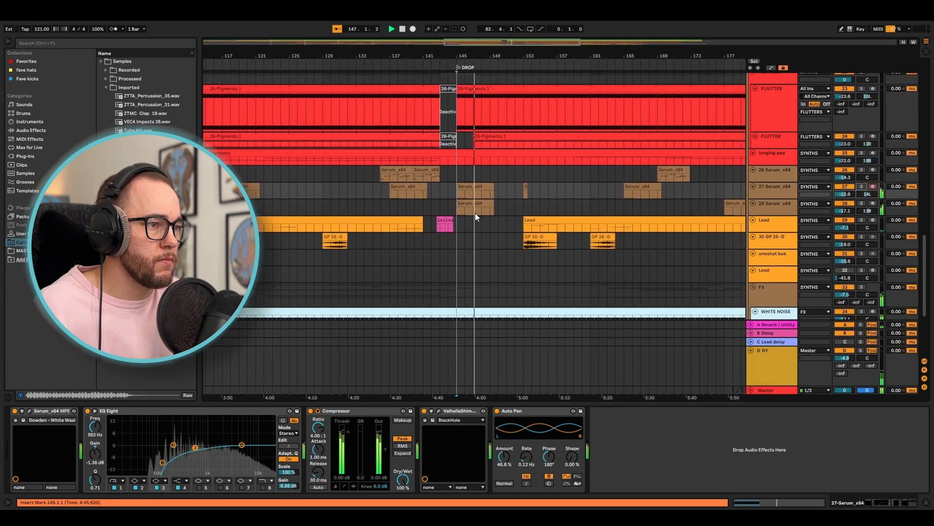
{"action": "key", "text": "space"}
{"action": "scroll", "coordinate": [435, 180], "scroll_direction": "down", "scroll_amount": 1}
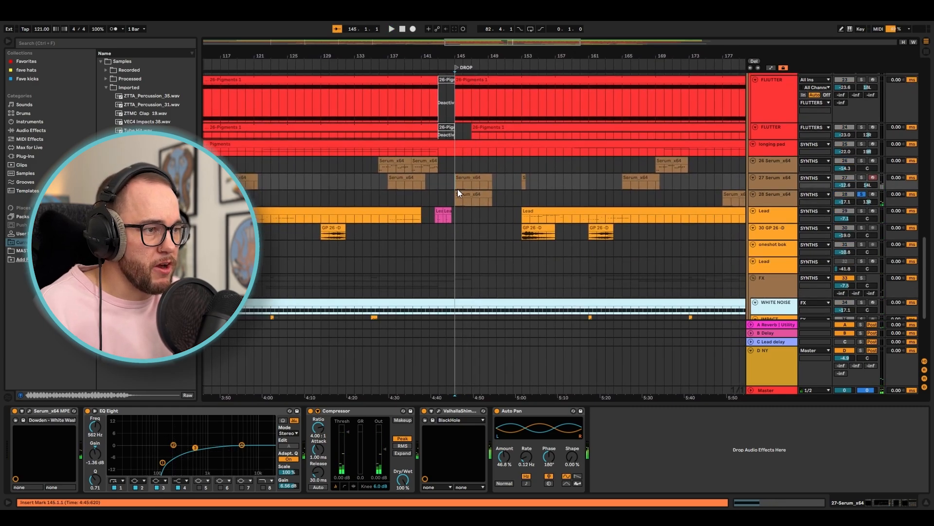
{"action": "scroll", "coordinate": [457, 195], "scroll_direction": "down", "scroll_amount": 1}
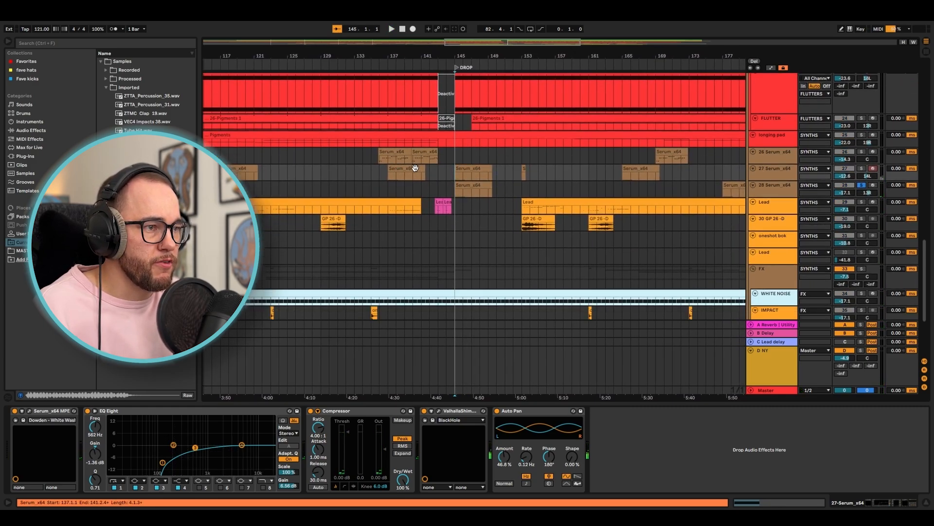
Solo the Lead track, play it from bar 123 and show the modulation matrix of its Wavetable instrument
{"action": "scroll", "coordinate": [457, 180], "scroll_direction": "down", "scroll_amount": 2}
{"action": "left_click", "coordinate": [437, 190]}
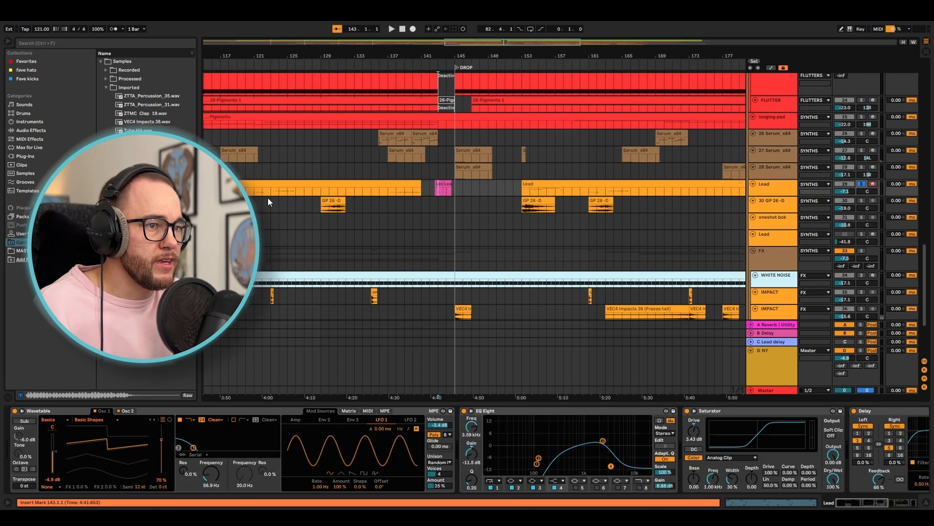
{"action": "key", "text": "space"}
{"action": "scroll", "coordinate": [463, 190], "scroll_direction": "up", "scroll_amount": 5}
{"action": "scroll", "coordinate": [467, 192], "scroll_direction": "down", "scroll_amount": 3}
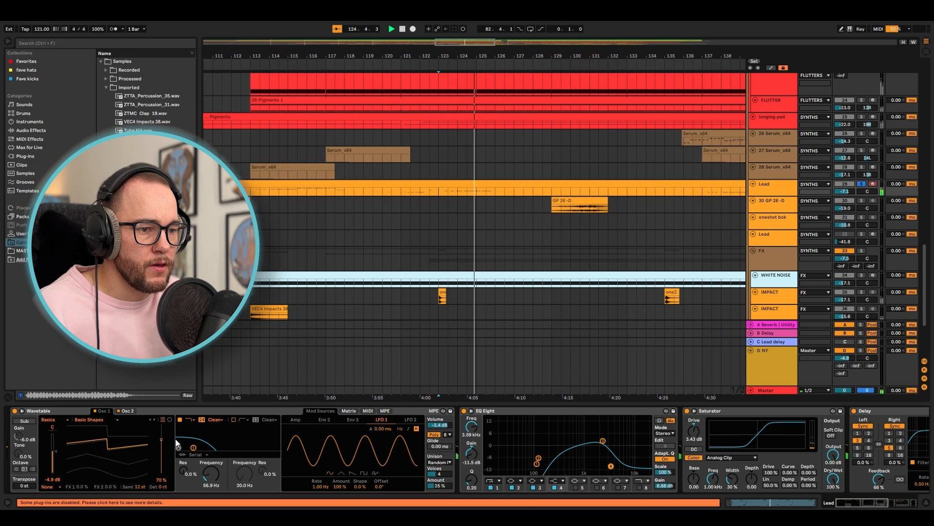
{"action": "mouse_move", "coordinate": [860, 498]}
{"action": "left_mouse_down"}
{"action": "mouse_move", "coordinate": [895, 496]}
{"action": "mouse_move", "coordinate": [857, 496]}
{"action": "left_mouse_up"}
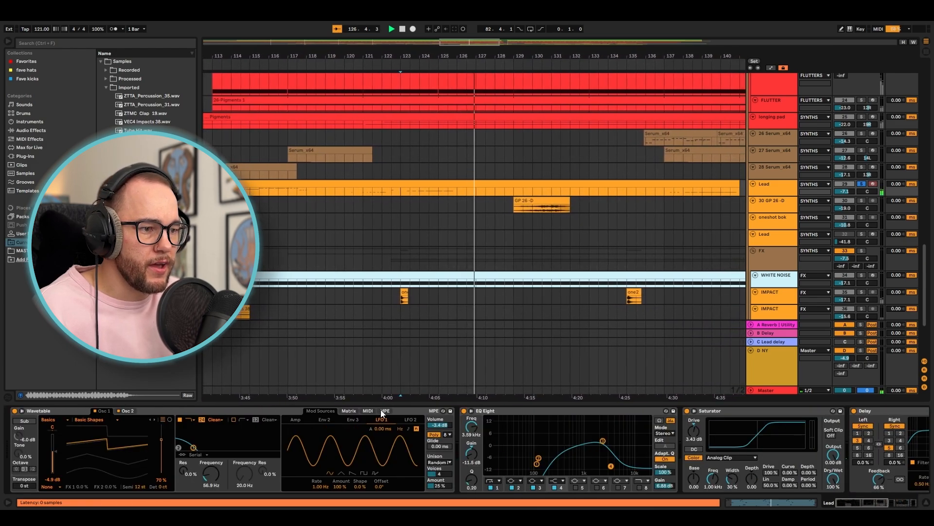
{"action": "left_click", "coordinate": [355, 410]}
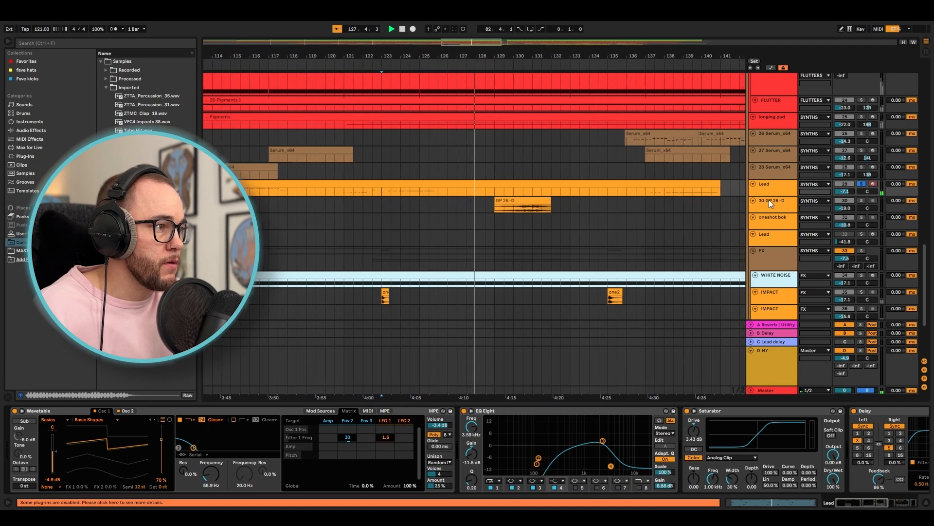
Show the automation lanes and examine the filter frequency curves on the flutter and longing pad tracks
{"action": "key", "text": "a"}
{"action": "scroll", "coordinate": [774, 146], "scroll_direction": "up", "scroll_amount": 1}
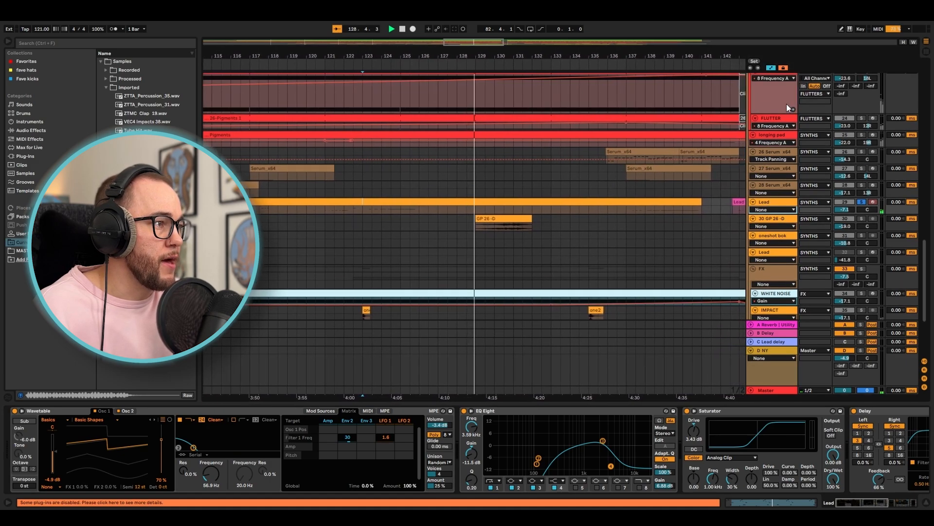
{"action": "scroll", "coordinate": [588, 194], "scroll_direction": "down", "scroll_amount": 5}
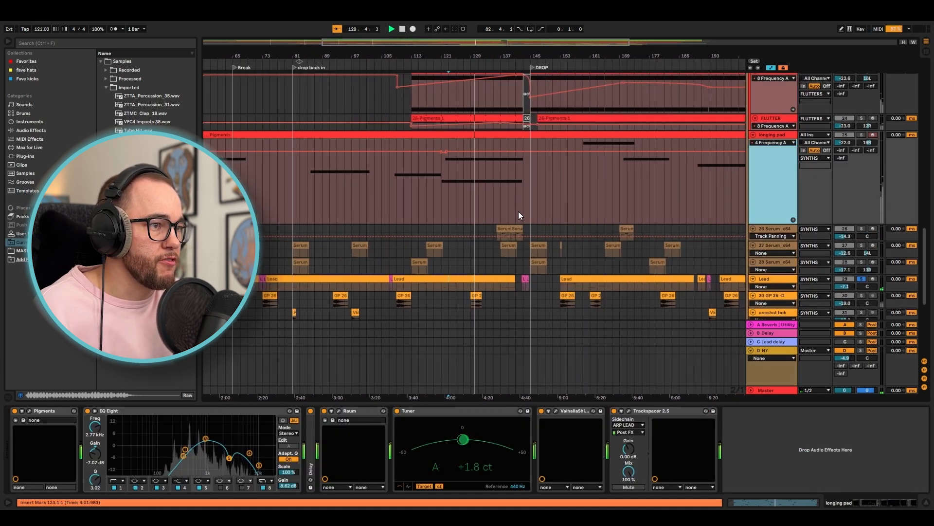
{"action": "scroll", "coordinate": [515, 212], "scroll_direction": "up", "scroll_amount": 2}
{"action": "scroll", "coordinate": [617, 186], "scroll_direction": "up", "scroll_amount": 1}
{"action": "scroll", "coordinate": [617, 186], "scroll_direction": "up", "scroll_amount": 1}
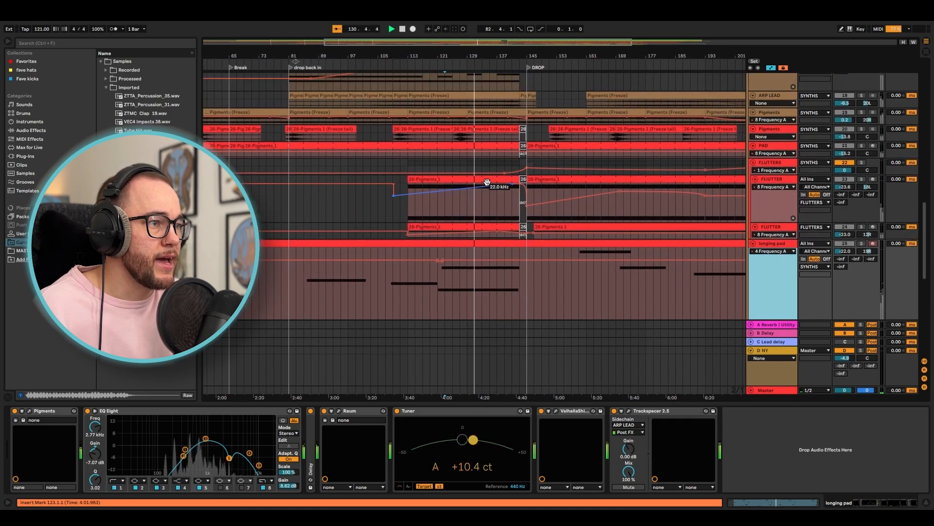
{"action": "key", "text": "a"}
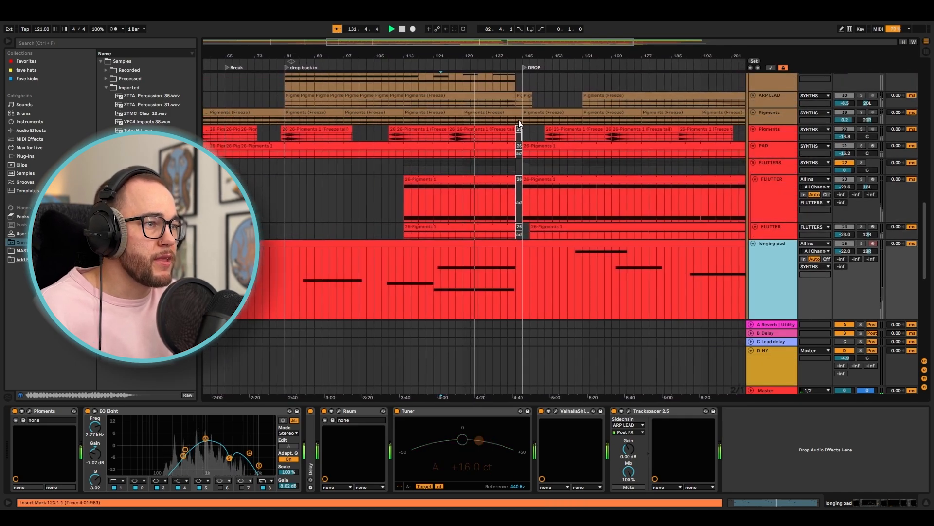
{"action": "key", "text": "a"}
{"action": "key", "text": "a"}
Play the build-up from bar 141 into the drop at bar 145
{"action": "left_click", "coordinate": [507, 101]}
{"action": "key", "text": "space"}
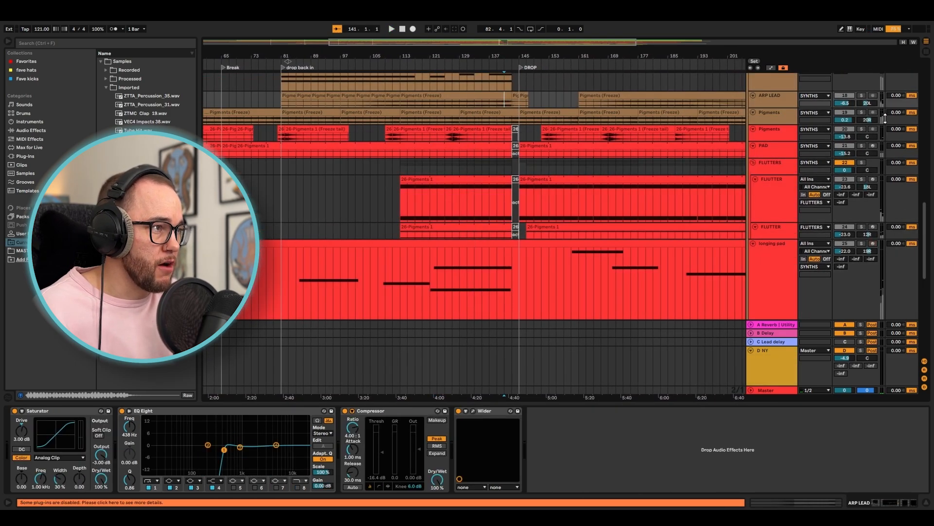
{"action": "key", "text": "space"}
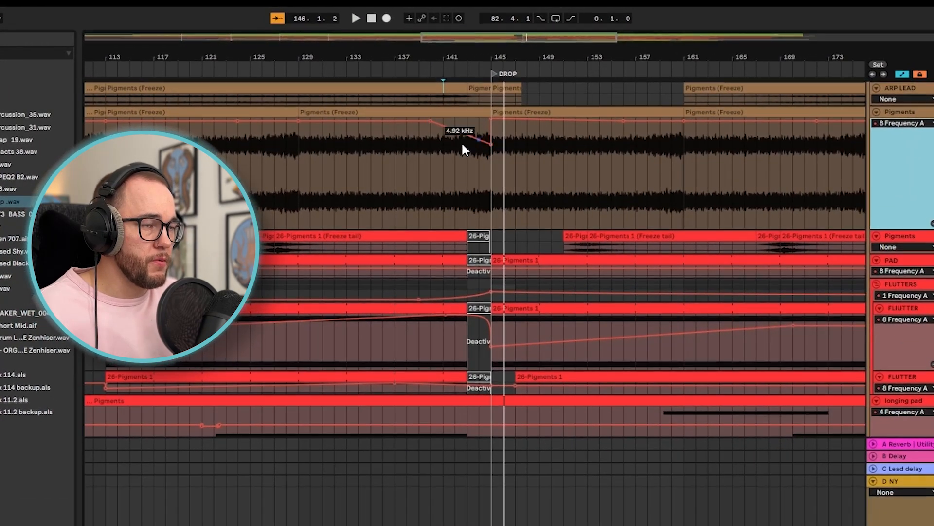
Lower the brown Pigments track's 8 Frequency A automation point just before the drop to 176 Hz and play the transition
{"action": "left_click", "coordinate": [447, 124]}
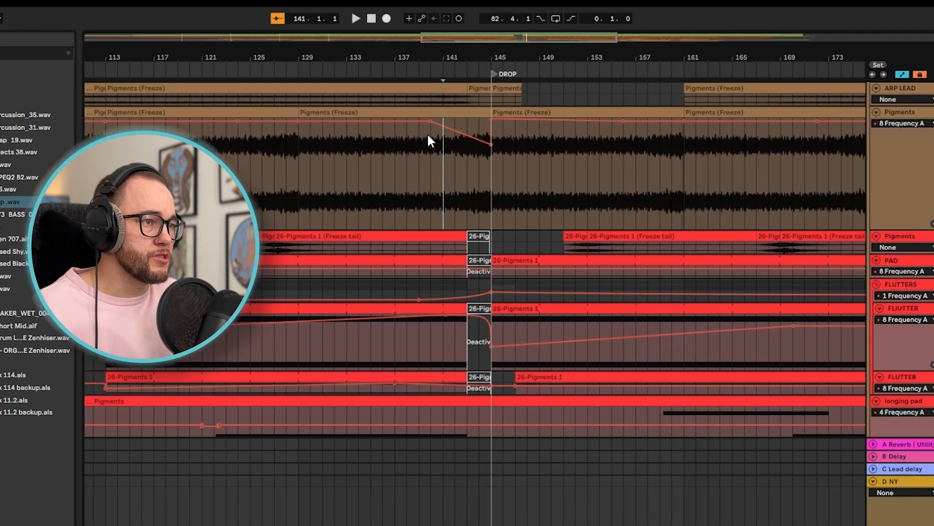
{"action": "key", "text": "space"}
{"action": "key", "text": "space"}
{"action": "left_click_drag", "start_coordinate": [513, 148], "coordinate": [520, 188]}
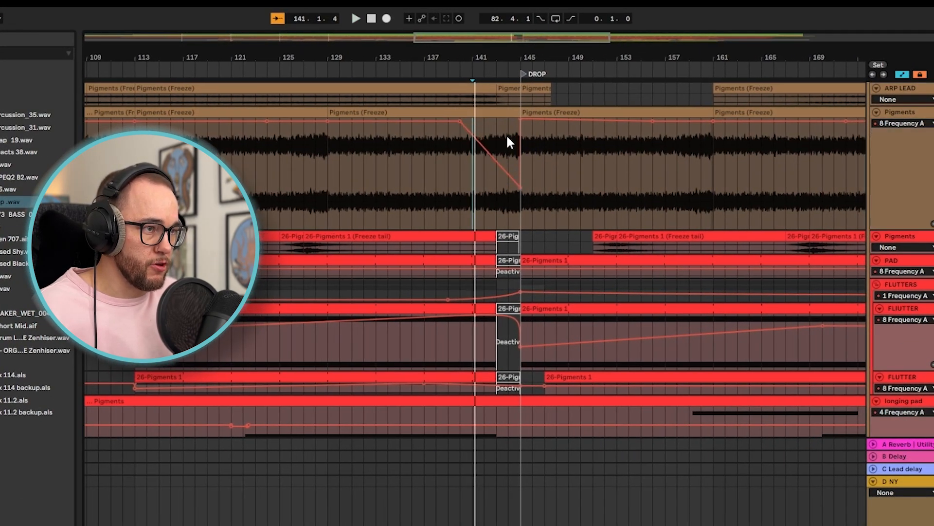
{"action": "key", "text": "space"}
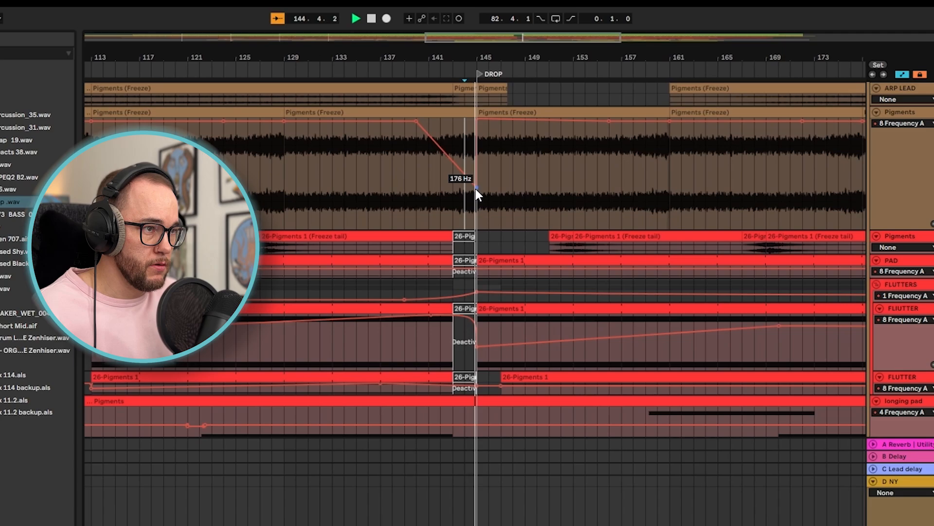
Move from the pad automation lanes to the Lead tracks and place the insert mark at bar 49 on the Lead track
{"action": "scroll", "coordinate": [482, 150], "scroll_direction": "down", "scroll_amount": 8}
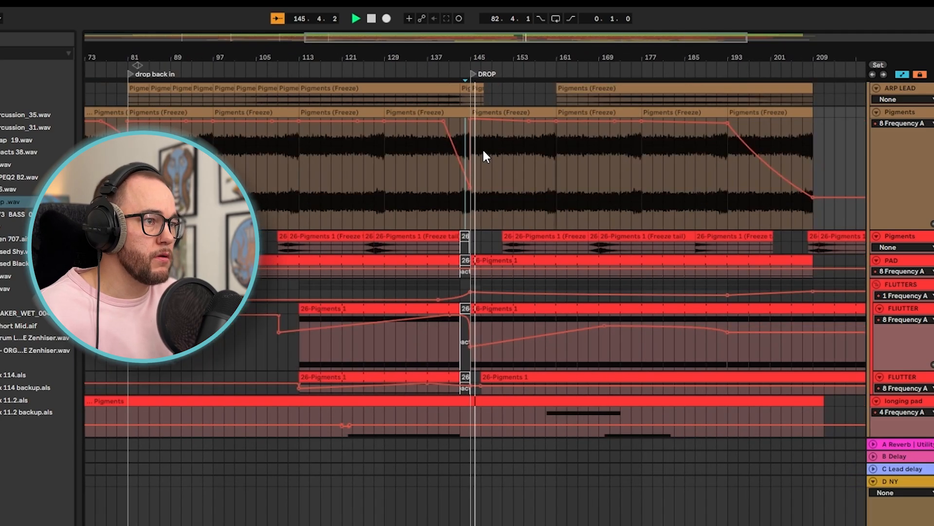
{"action": "scroll", "coordinate": [430, 152], "scroll_direction": "down", "scroll_amount": 3}
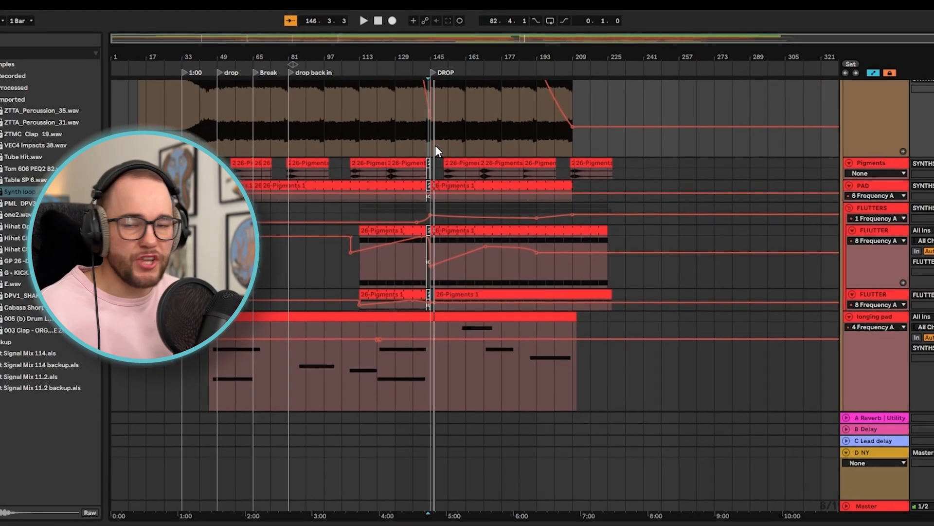
{"action": "scroll", "coordinate": [444, 122], "scroll_direction": "down", "scroll_amount": 5}
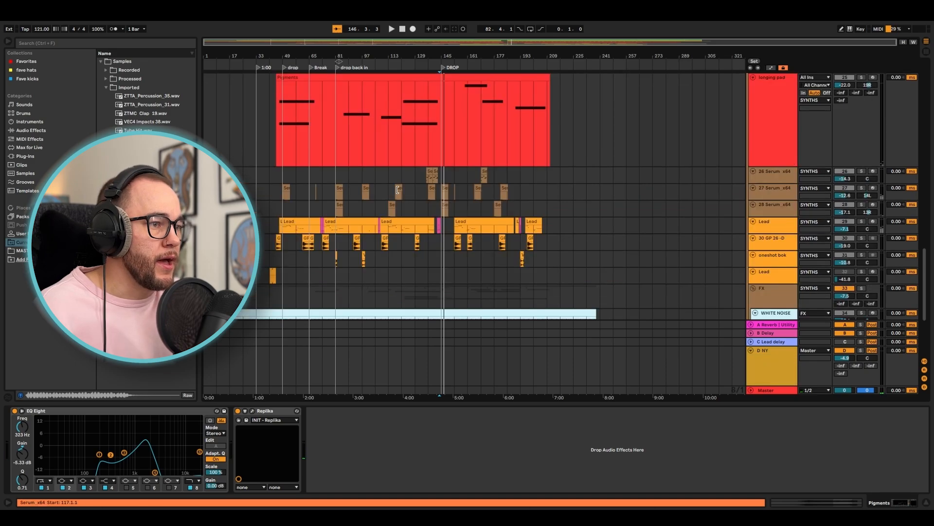
{"action": "scroll", "coordinate": [283, 217], "scroll_direction": "up", "scroll_amount": 6}
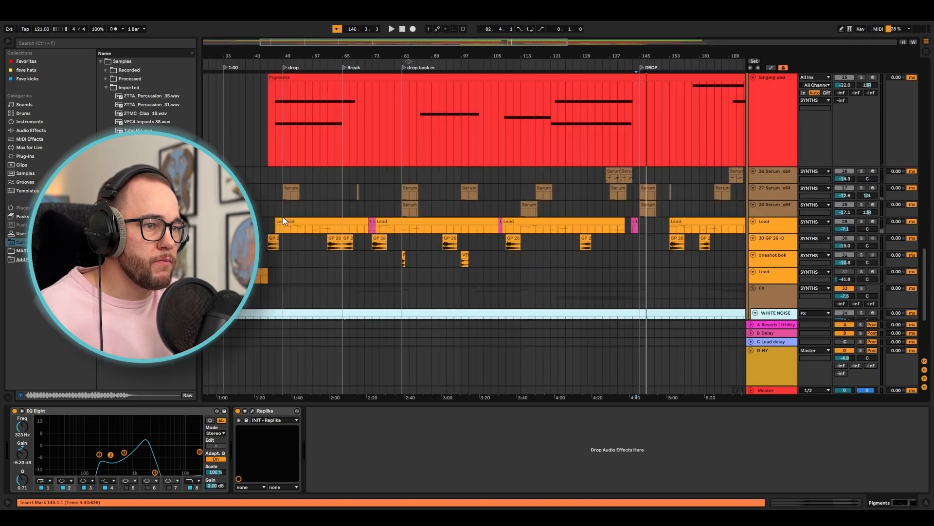
{"action": "left_click", "coordinate": [283, 223]}
{"action": "left_click", "coordinate": [284, 227]}
{"action": "scroll", "coordinate": [353, 229], "scroll_direction": "down", "scroll_amount": 1}
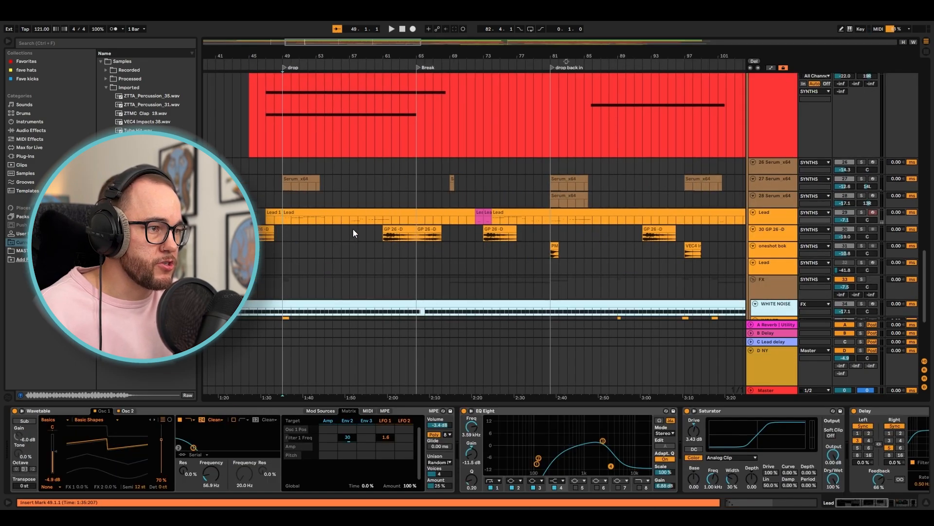
Solo the 30 GP 26 -D guitar pad track and audition its clips at bars 92, 153 and 161
{"action": "left_click", "coordinate": [378, 235]}
{"action": "scroll", "coordinate": [287, 233], "scroll_direction": "down", "scroll_amount": 6}
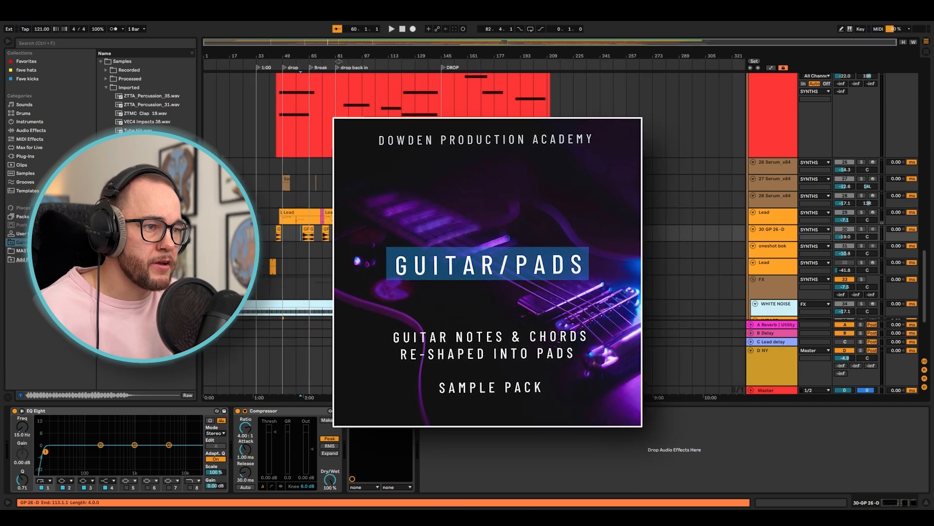
{"action": "left_click", "coordinate": [861, 229]}
{"action": "key", "text": "space"}
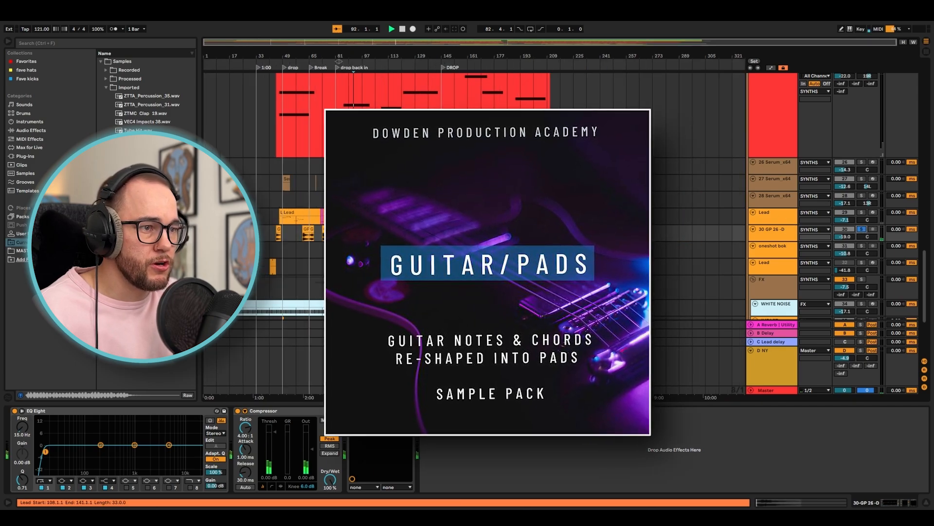
{"action": "scroll", "coordinate": [366, 228], "scroll_direction": "up", "scroll_amount": 5}
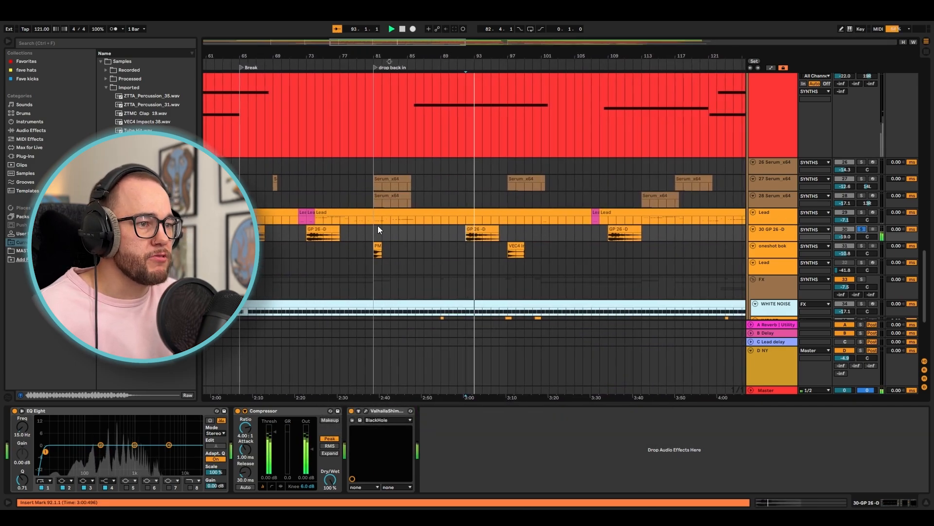
{"action": "scroll", "coordinate": [399, 228], "scroll_direction": "down", "scroll_amount": 5}
{"action": "left_click", "coordinate": [454, 236]}
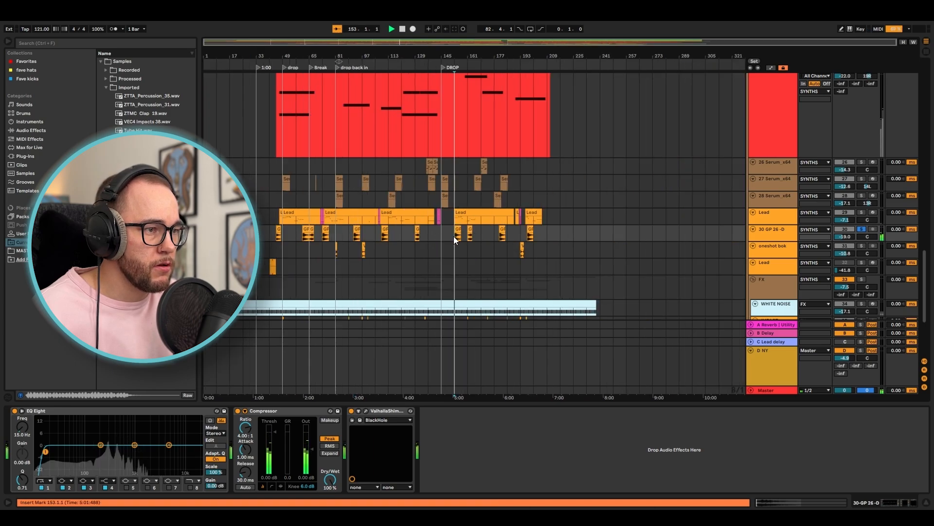
{"action": "left_click", "coordinate": [468, 239]}
{"action": "scroll", "coordinate": [495, 239], "scroll_direction": "up", "scroll_amount": 8}
{"action": "scroll", "coordinate": [501, 240], "scroll_direction": "down", "scroll_amount": 4}
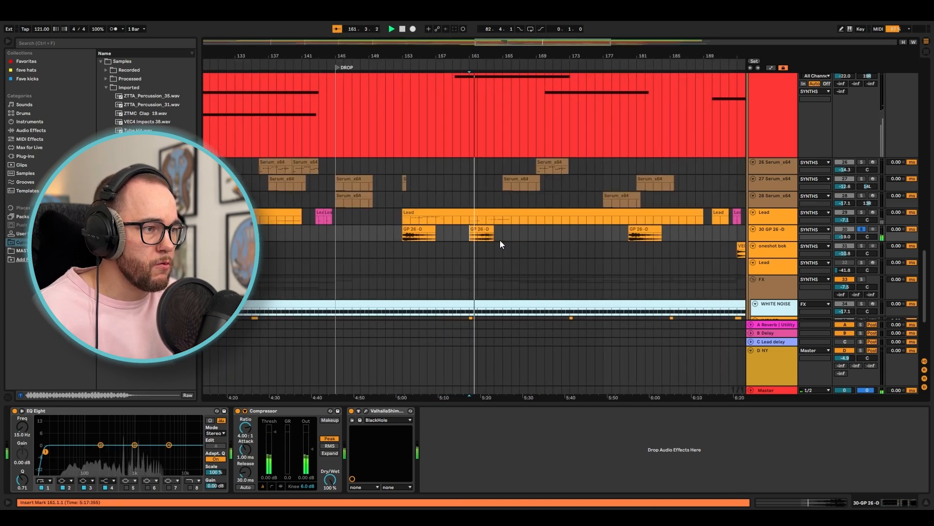
{"action": "scroll", "coordinate": [500, 240], "scroll_direction": "down", "scroll_amount": 2}
Unsolo the guitar pad track, play it within the full mix, then stop and show the FX group's impact clips around bar 161
{"action": "left_click", "coordinate": [861, 228]}
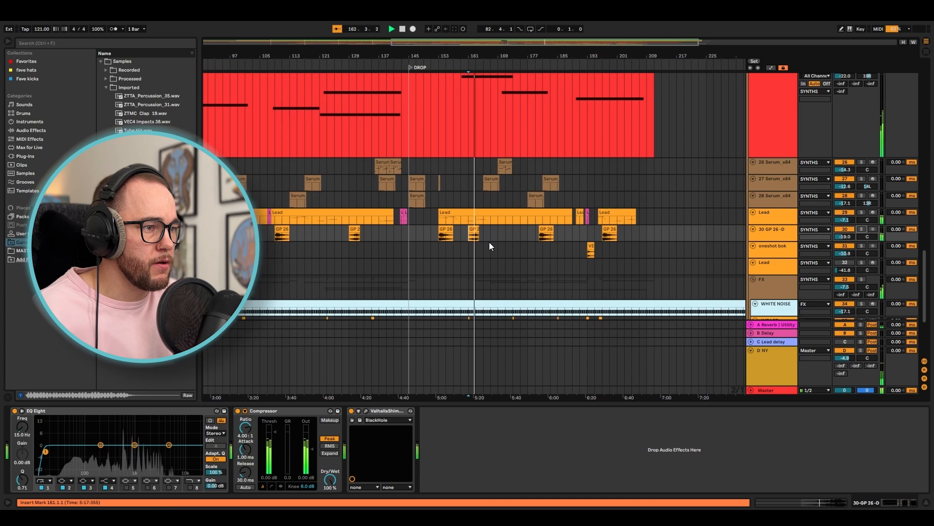
{"action": "scroll", "coordinate": [469, 231], "scroll_direction": "down", "scroll_amount": 5}
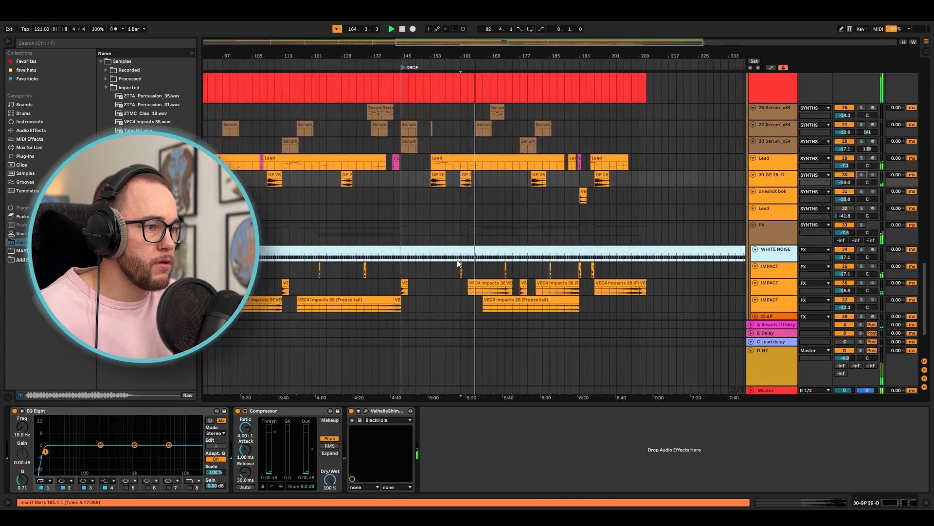
{"action": "scroll", "coordinate": [457, 261], "scroll_direction": "up", "scroll_amount": 8}
{"action": "key", "text": "space"}
{"action": "scroll", "coordinate": [380, 269], "scroll_direction": "left", "scroll_amount": 4}
{"action": "scroll", "coordinate": [467, 243], "scroll_direction": "down", "scroll_amount": 1}
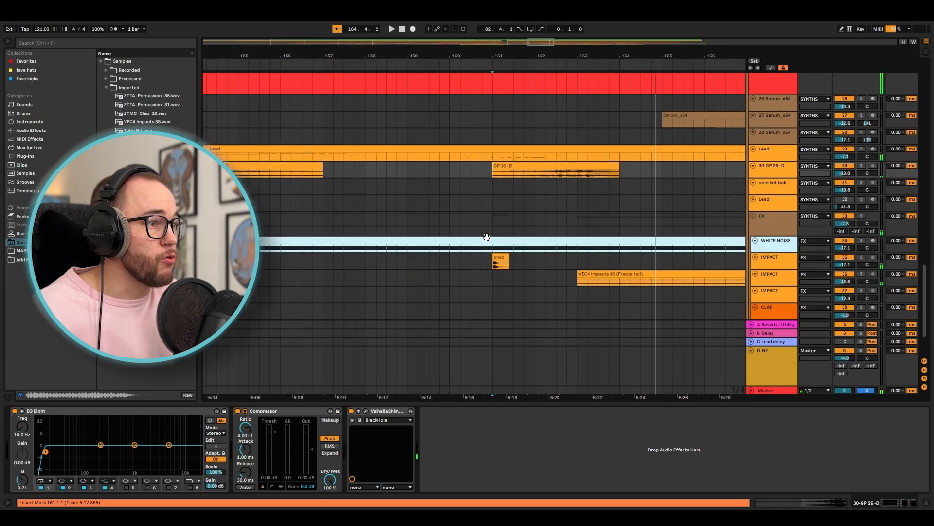
Solo the IMPACT track holding the one2 clip, play that clip at bar 161 and toggle its ValhallaShimmer reverb
{"action": "left_click", "coordinate": [471, 262]}
{"action": "left_click", "coordinate": [778, 174]}
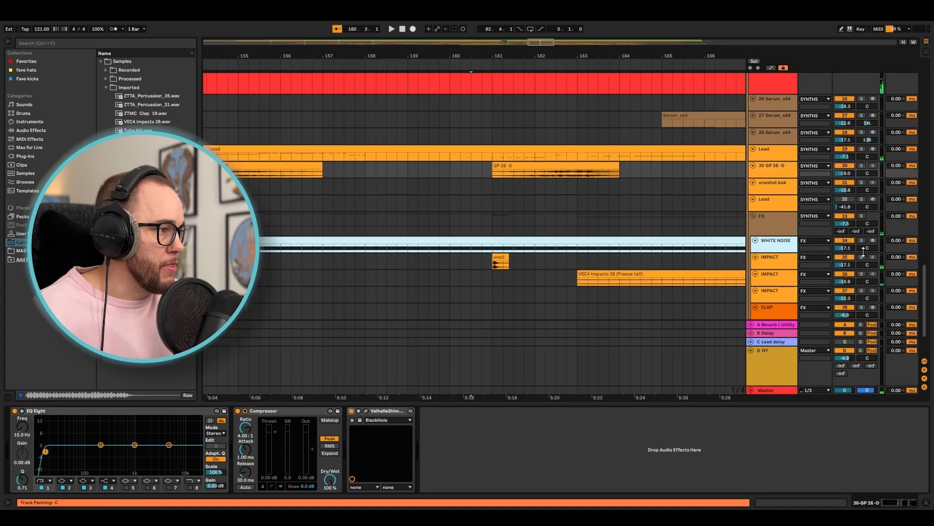
{"action": "left_click", "coordinate": [500, 262]}
{"action": "scroll", "coordinate": [486, 274], "scroll_direction": "down", "scroll_amount": 3}
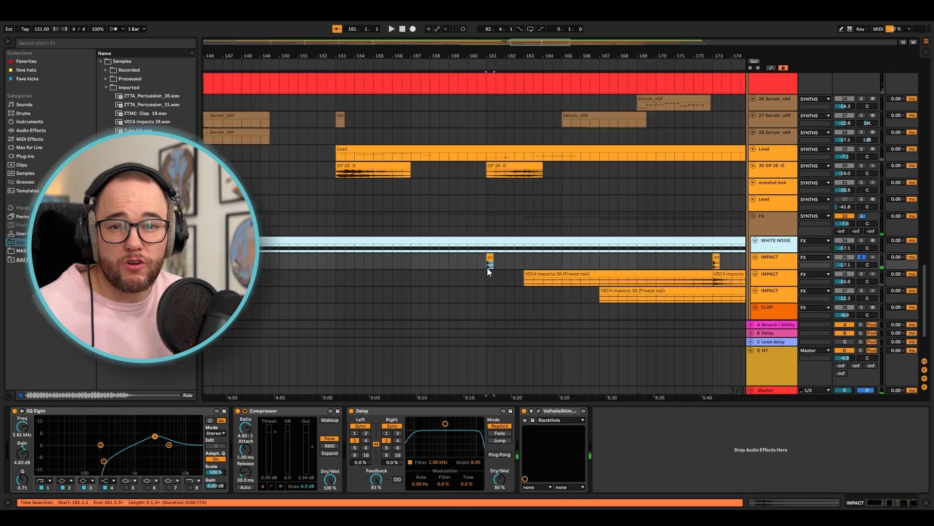
{"action": "key", "text": "space"}
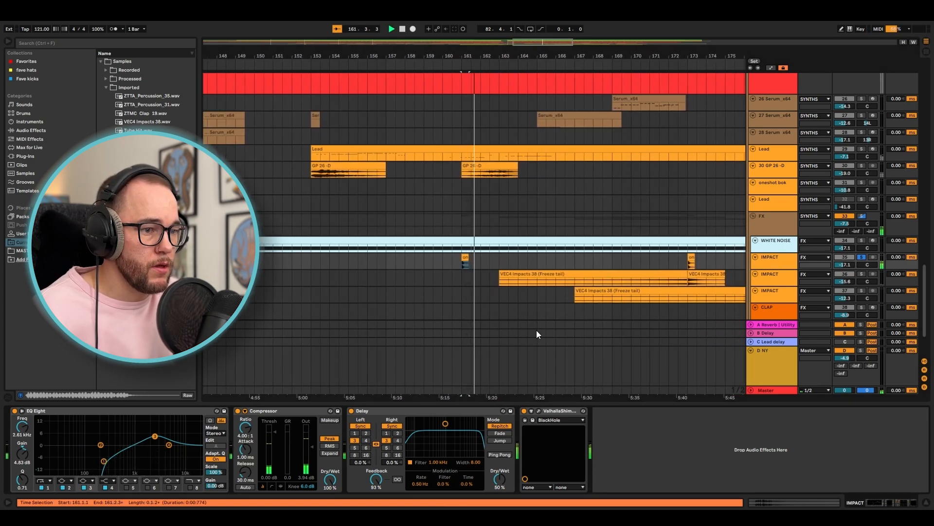
{"action": "key", "text": "space"}
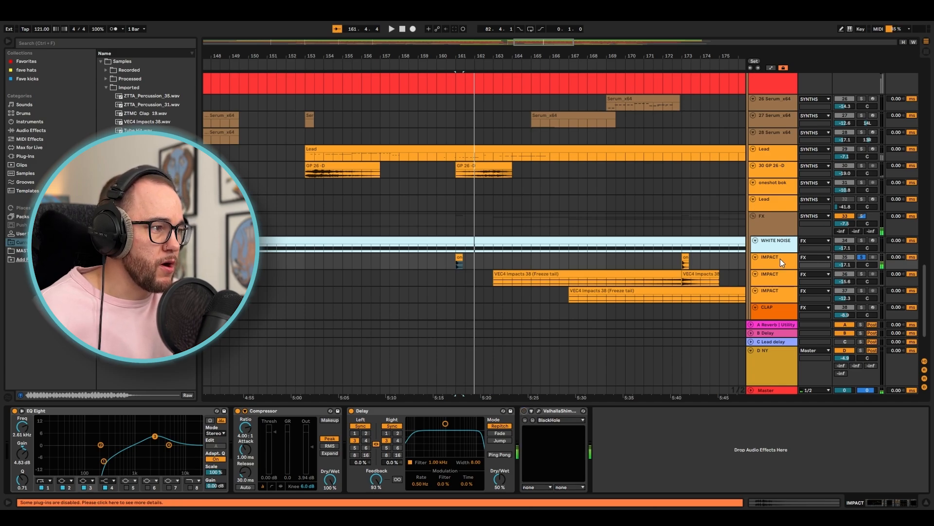
{"action": "key", "text": "space"}
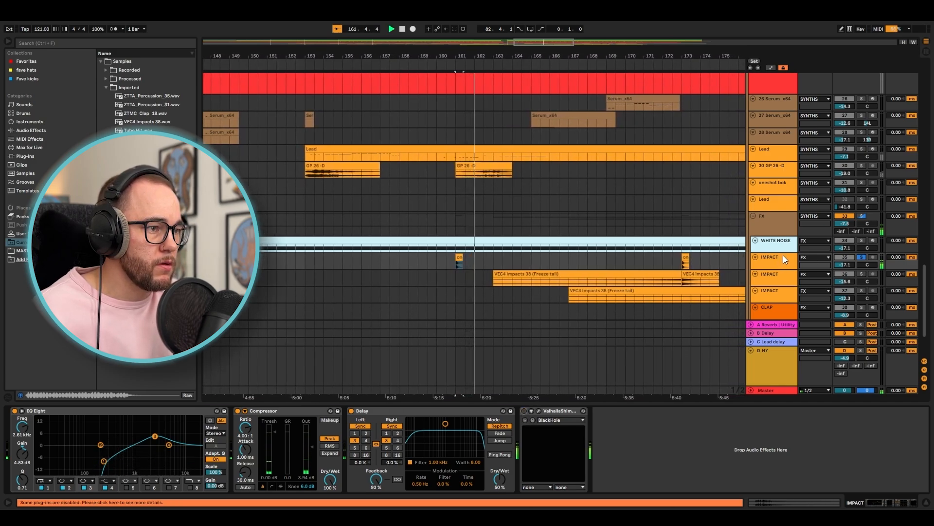
{"action": "left_click", "coordinate": [524, 410]}
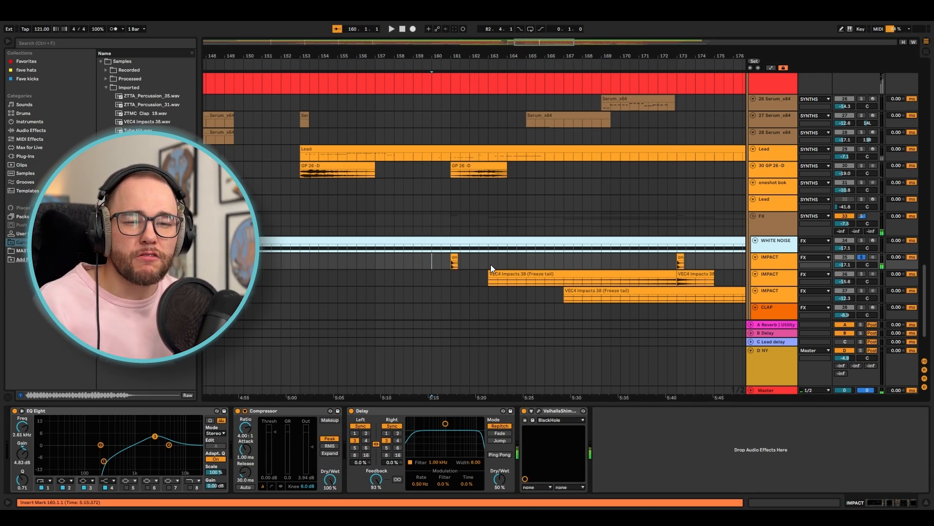
Play the one2 impact in the full mix from bar 160 with its track volume raised to -1.3 dB
{"action": "key", "text": "space"}
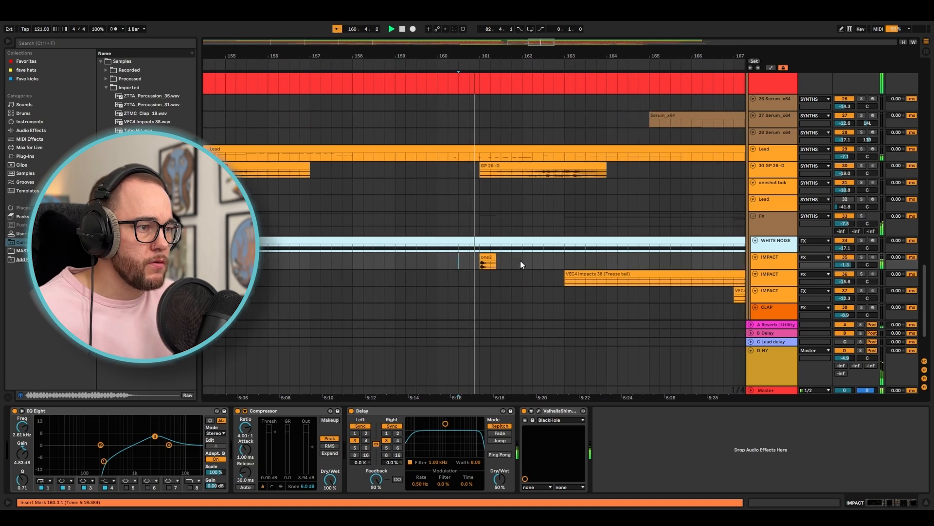
{"action": "scroll", "coordinate": [469, 264], "scroll_direction": "down", "scroll_amount": 5}
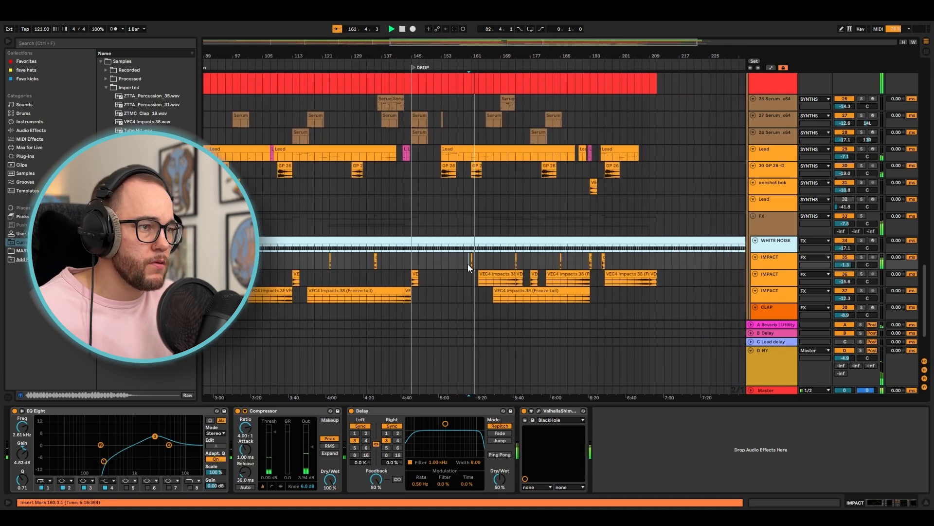
Solo both Delay pitch rise tracks at the end of the FX group and play them from bar 137
{"action": "scroll", "coordinate": [468, 264], "scroll_direction": "down", "scroll_amount": 4}
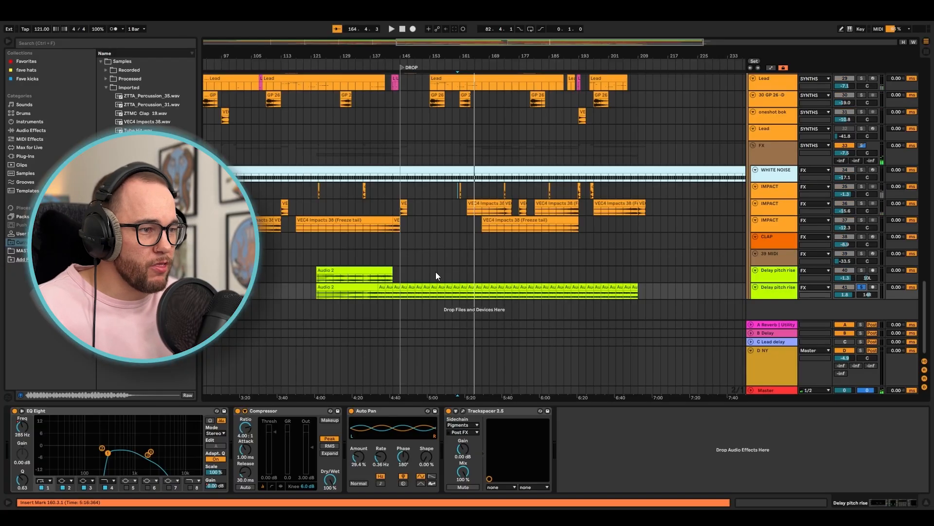
{"action": "left_click", "coordinate": [378, 257]}
{"action": "left_click", "coordinate": [861, 270], "text": "ctrl"}
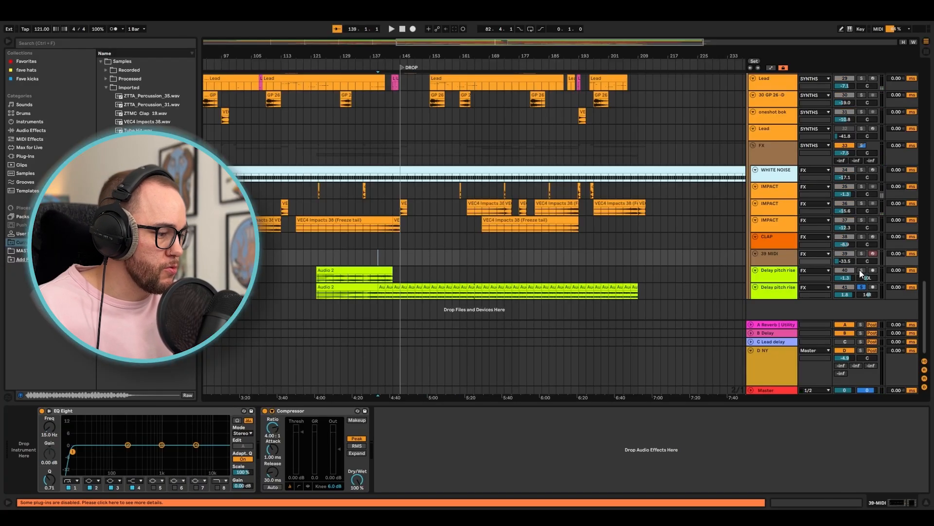
{"action": "key", "text": "space"}
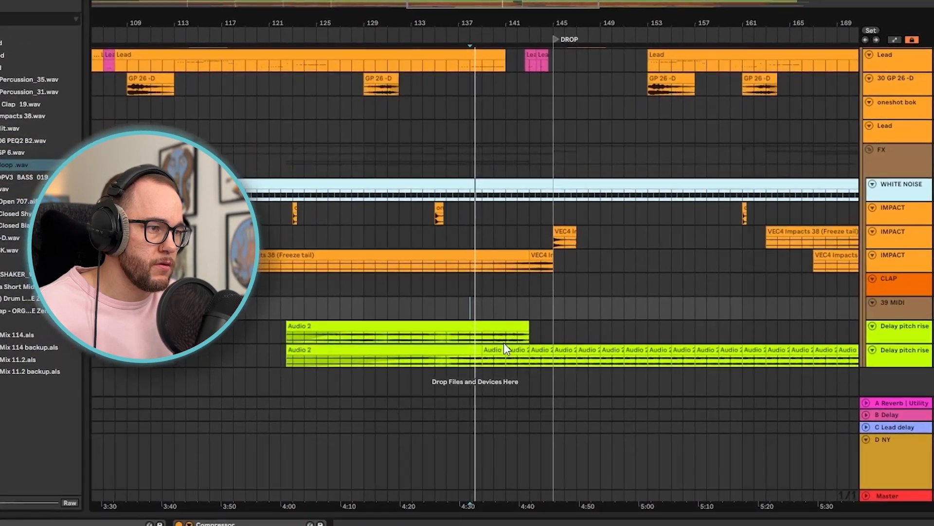
Add a Delay after Replika on the brown Pigments track and show the automation of its synced 16th-note time
{"action": "scroll", "coordinate": [501, 302], "scroll_direction": "up", "scroll_amount": 3}
{"action": "scroll", "coordinate": [527, 364], "scroll_direction": "up", "scroll_amount": 5}
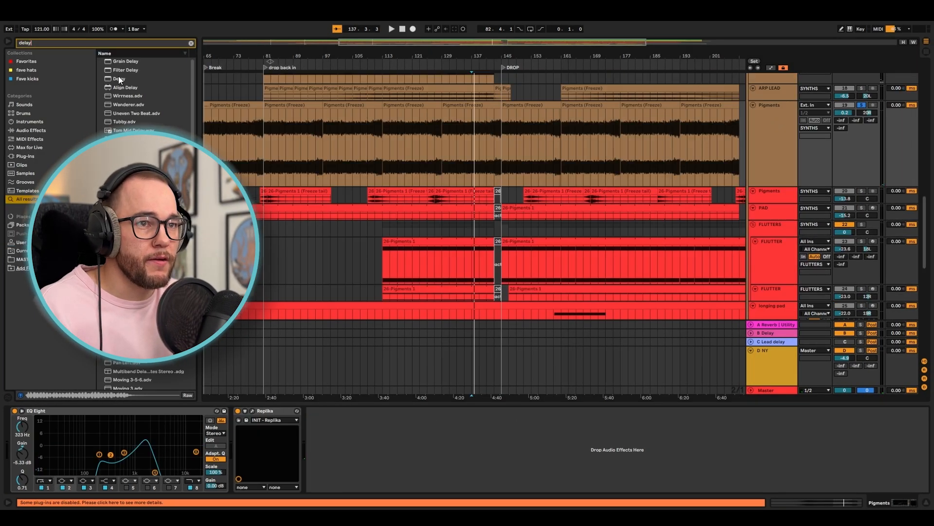
{"action": "left_click_drag", "start_coordinate": [118, 78], "coordinate": [393, 432]}
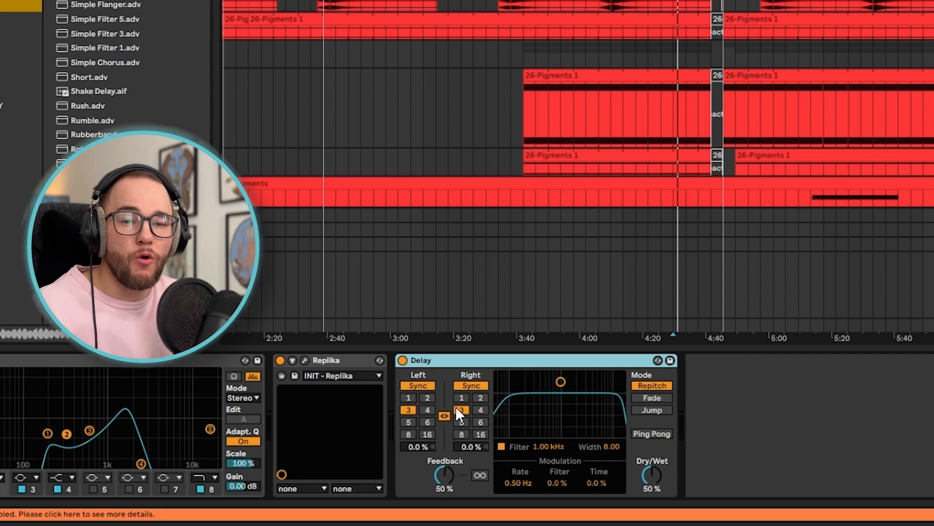
{"action": "right_click", "coordinate": [481, 406]}
{"action": "left_click", "coordinate": [502, 414]}
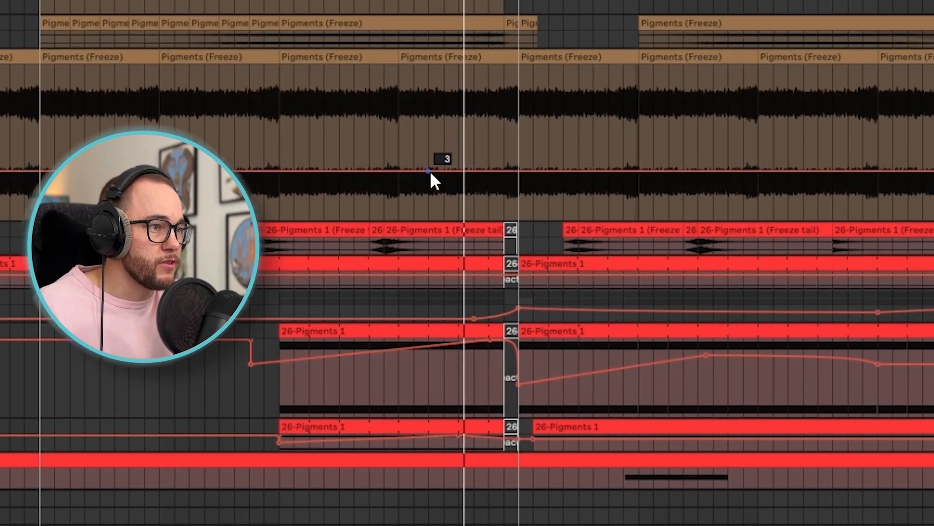
Draw stepped delay-time automation on the brown Pigments track, moving between 3, 2 and 5 with a lower final step
{"action": "scroll", "coordinate": [430, 170], "scroll_direction": "up", "scroll_amount": 10}
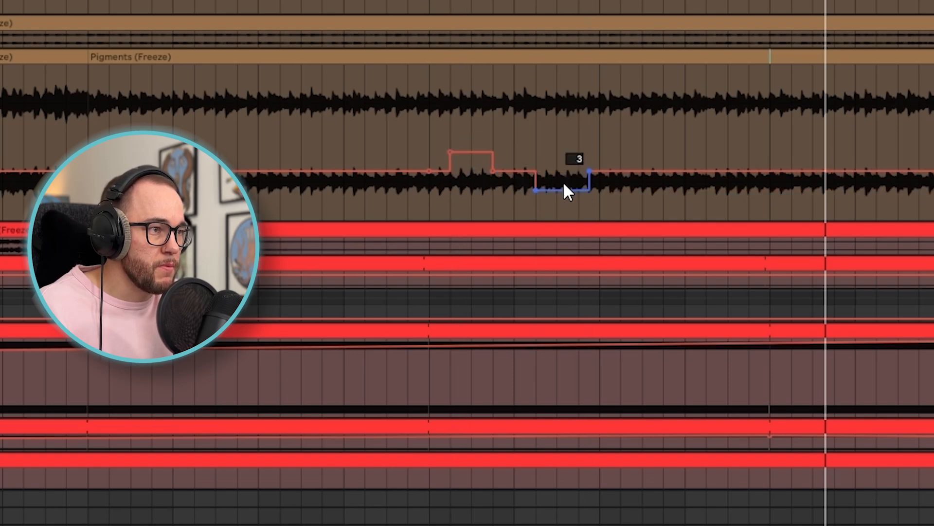
{"action": "scroll", "coordinate": [563, 184], "scroll_direction": "up", "scroll_amount": 10}
{"action": "left_click_drag", "start_coordinate": [560, 190], "coordinate": [559, 132]}
{"action": "left_click_drag", "start_coordinate": [717, 132], "coordinate": [716, 152]}
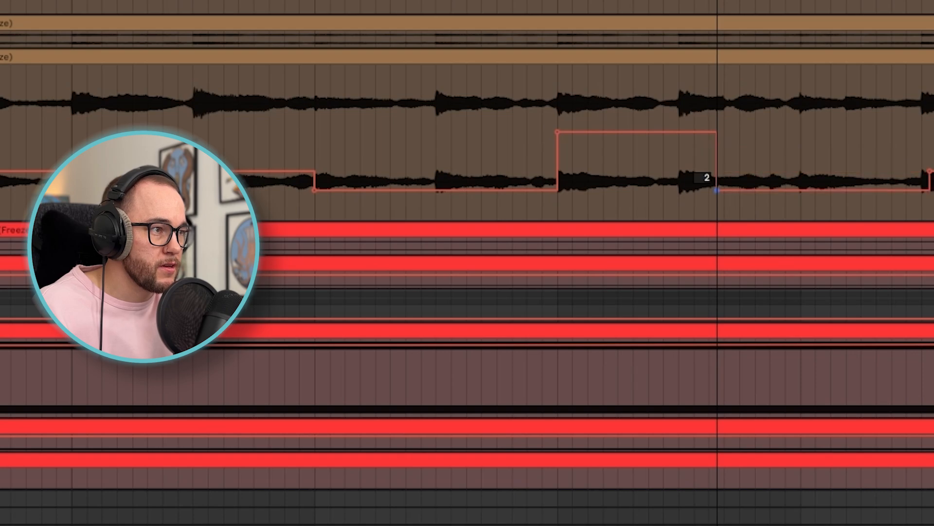
{"action": "left_click_drag", "start_coordinate": [818, 189], "coordinate": [818, 208]}
{"action": "scroll", "coordinate": [650, 205], "scroll_direction": "down", "scroll_amount": 4}
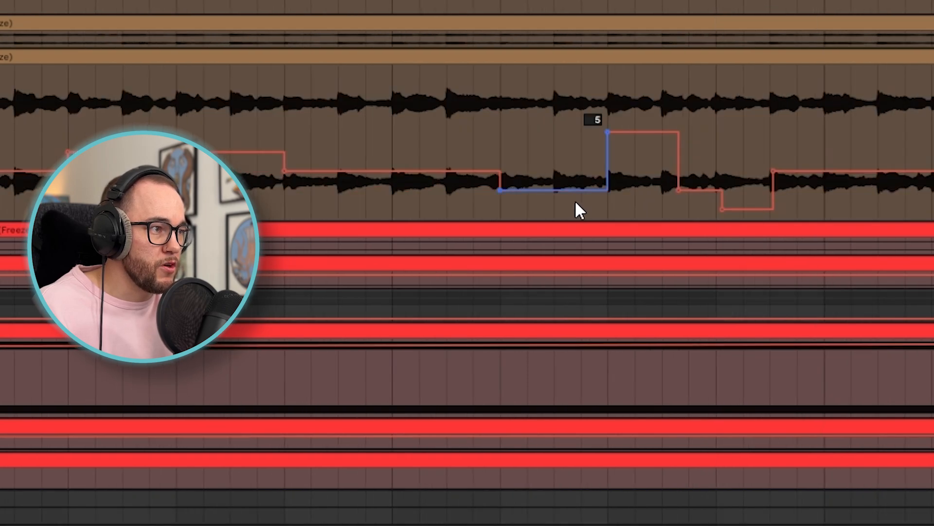
Play the stepped delay-time automation on the Pigments track twice and set the Delay's Dry/Wet to 100%
{"action": "left_click", "coordinate": [85, 113]}
{"action": "key", "text": "space"}
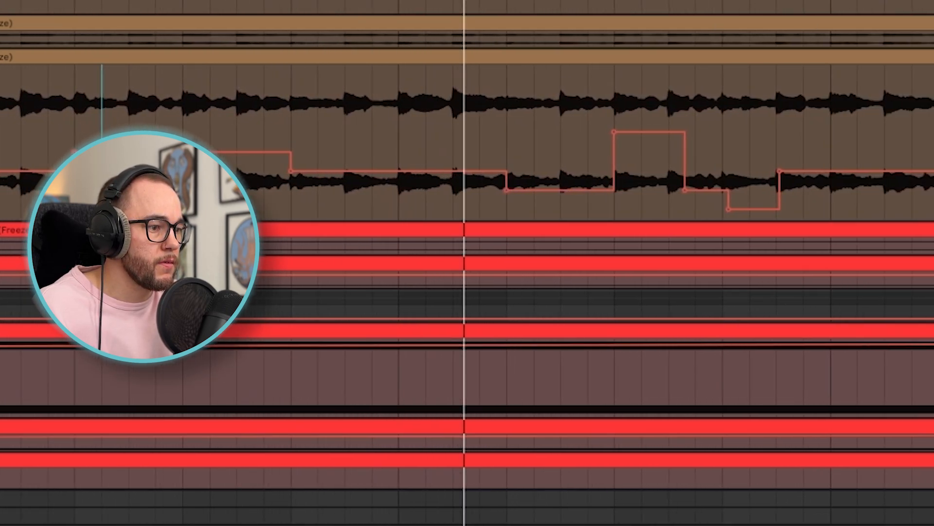
{"action": "scroll", "coordinate": [464, 263], "scroll_direction": "down", "scroll_amount": 10}
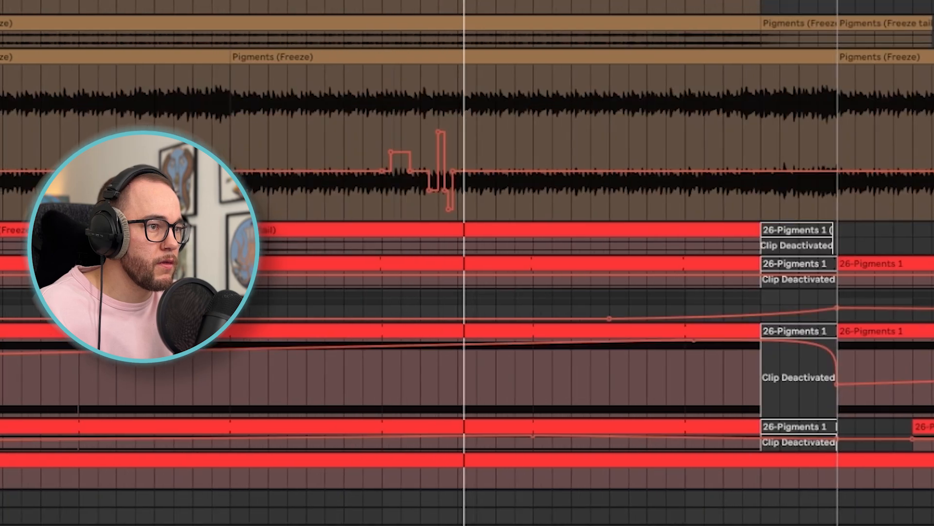
{"action": "left_click", "coordinate": [394, 140]}
{"action": "key", "text": "space"}
{"action": "scroll", "coordinate": [484, 182], "scroll_direction": "down", "scroll_amount": 1}
{"action": "scroll", "coordinate": [485, 181], "scroll_direction": "up", "scroll_amount": 2}
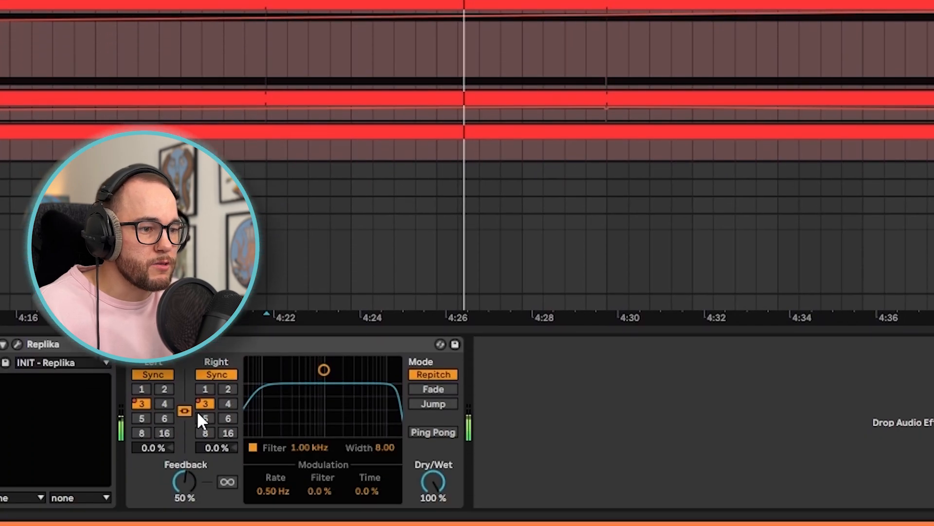
Unlink the Delay's left and right times and show the automation of the right channel's 16th-note time
{"action": "left_click", "coordinate": [183, 409]}
{"action": "right_click", "coordinate": [205, 401]}
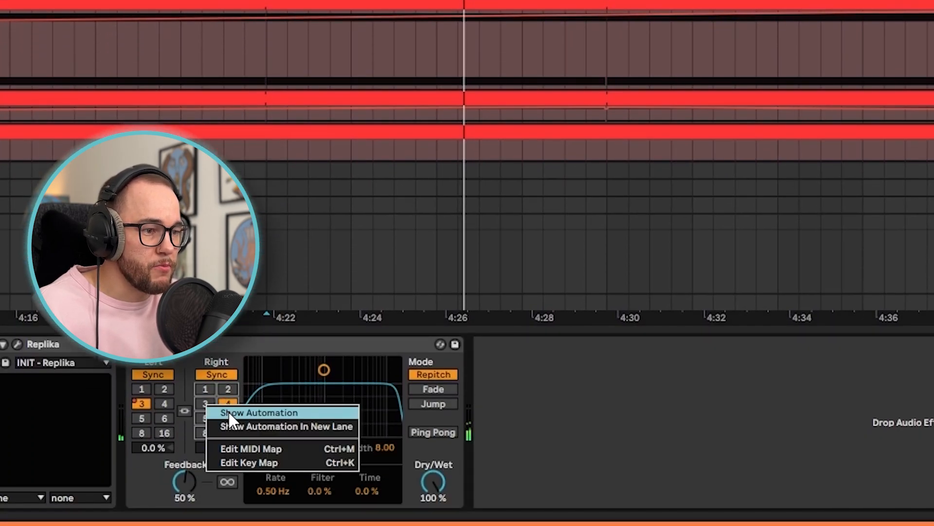
{"action": "left_click", "coordinate": [229, 410]}
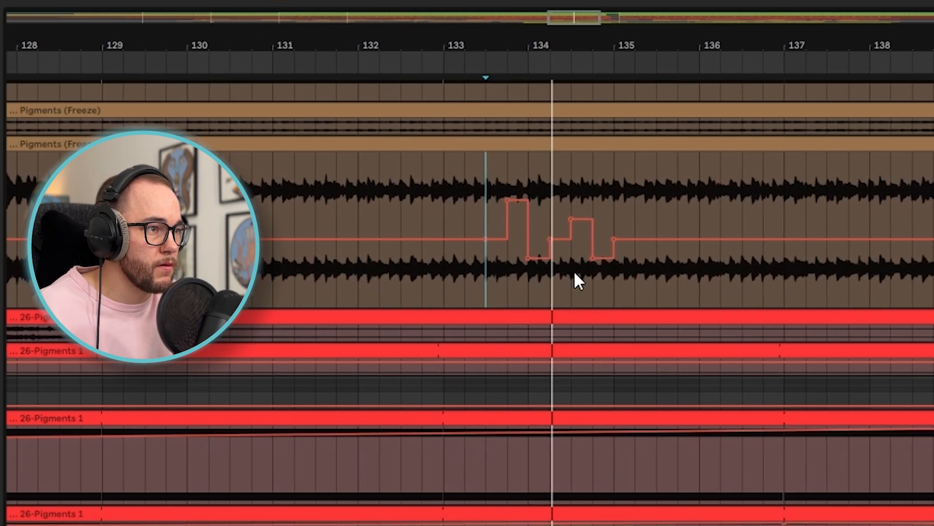
Lower the end of the right-channel delay-time automation around bar 135, setting the level after the last step to 2
{"action": "left_click_drag", "start_coordinate": [574, 273], "coordinate": [593, 293]}
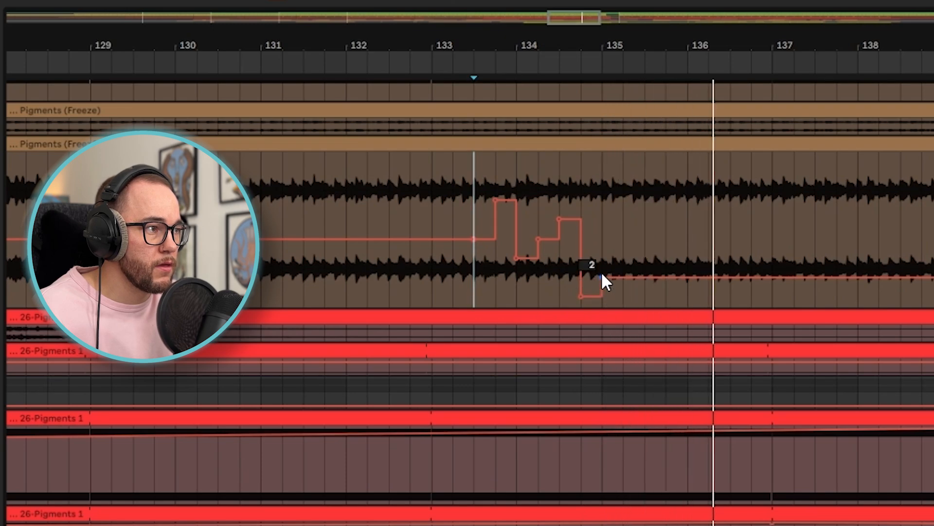
{"action": "scroll", "coordinate": [652, 267], "scroll_direction": "down", "scroll_amount": 5}
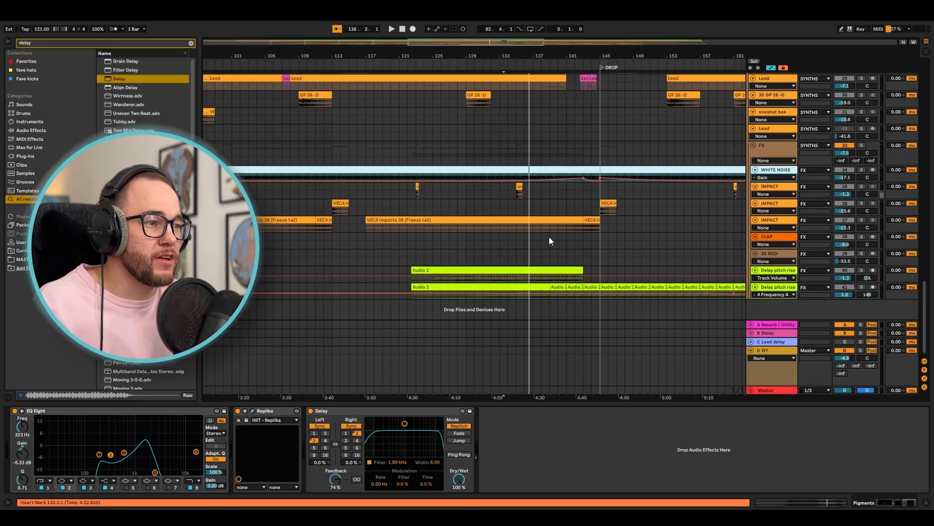
Hide the automation lanes and play the soloed lower Delay pitch rise track from its Audio 2 clip at bar 143
{"action": "left_click", "coordinate": [473, 242]}
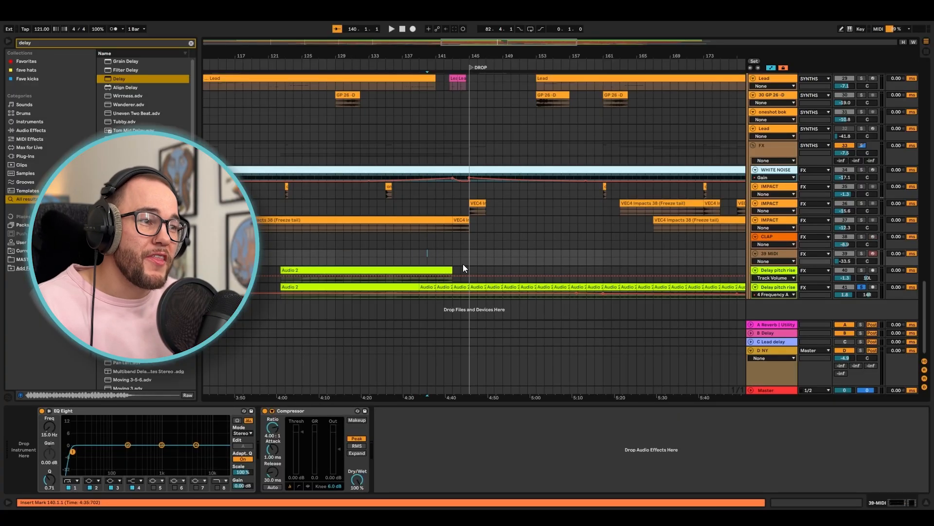
{"action": "key", "text": "a"}
{"action": "left_click", "coordinate": [460, 287]}
{"action": "scroll", "coordinate": [461, 287], "scroll_direction": "up", "scroll_amount": 5}
{"action": "left_click", "coordinate": [387, 255]}
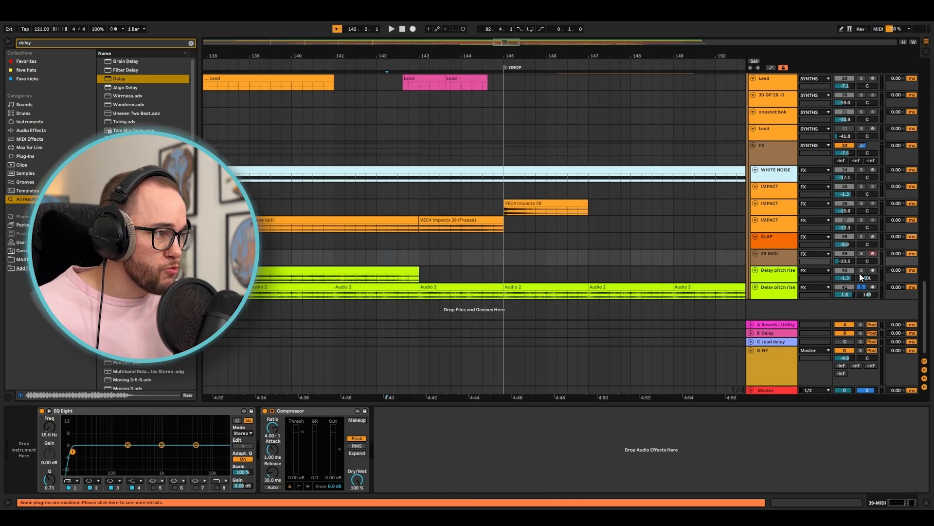
{"action": "left_click", "coordinate": [426, 286]}
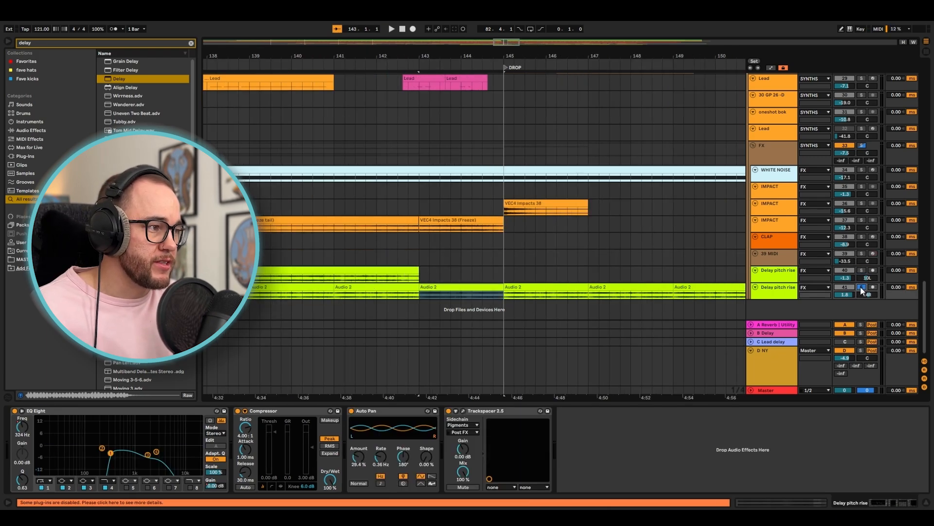
{"action": "key", "text": "space"}
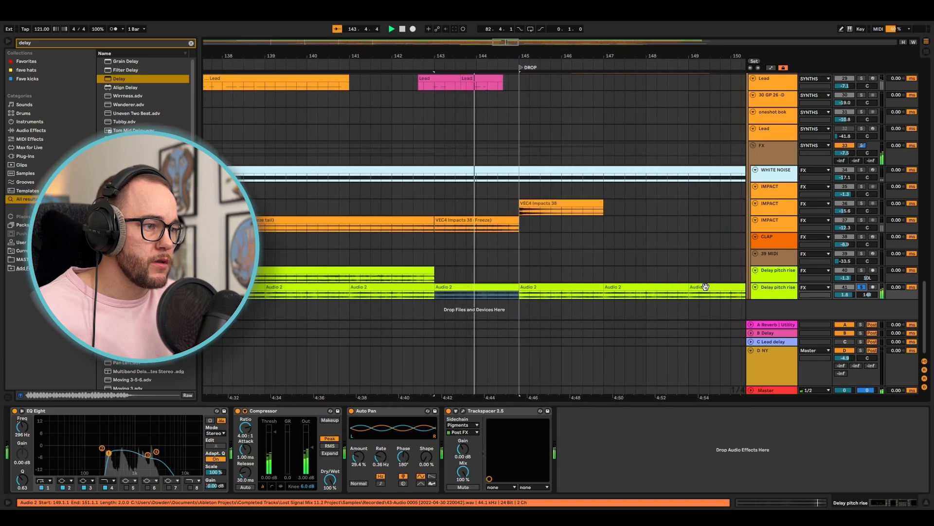
Unsolo the lower Delay pitch rise track and compare the drop with that track muted and unmuted in the full mix
{"action": "left_click", "coordinate": [861, 287]}
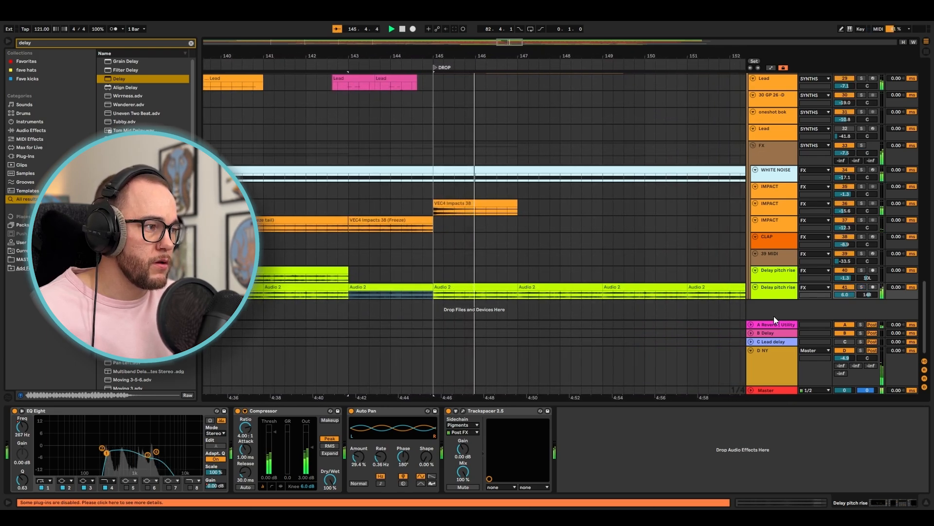
{"action": "scroll", "coordinate": [486, 291], "scroll_direction": "down", "scroll_amount": 2}
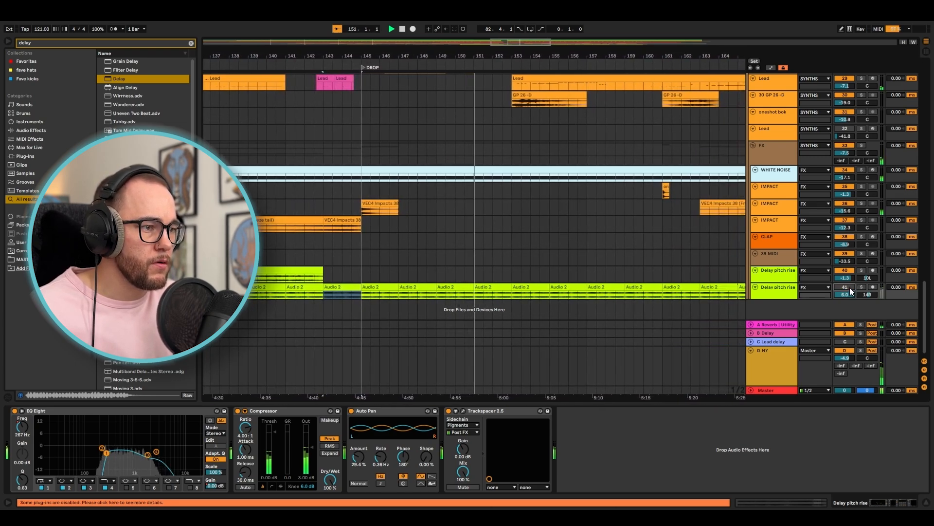
{"action": "scroll", "coordinate": [469, 258], "scroll_direction": "down", "scroll_amount": 5}
{"action": "left_click", "coordinate": [460, 255]}
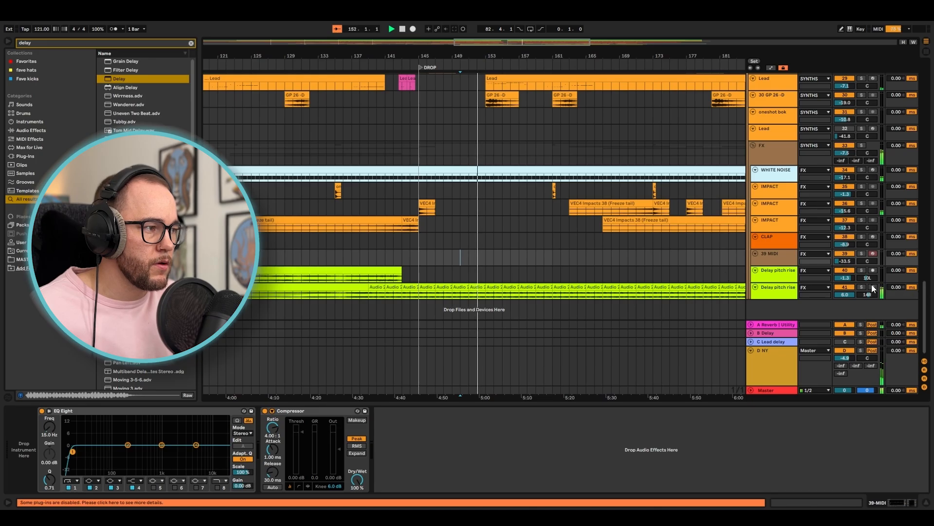
{"action": "left_click", "coordinate": [859, 269]}
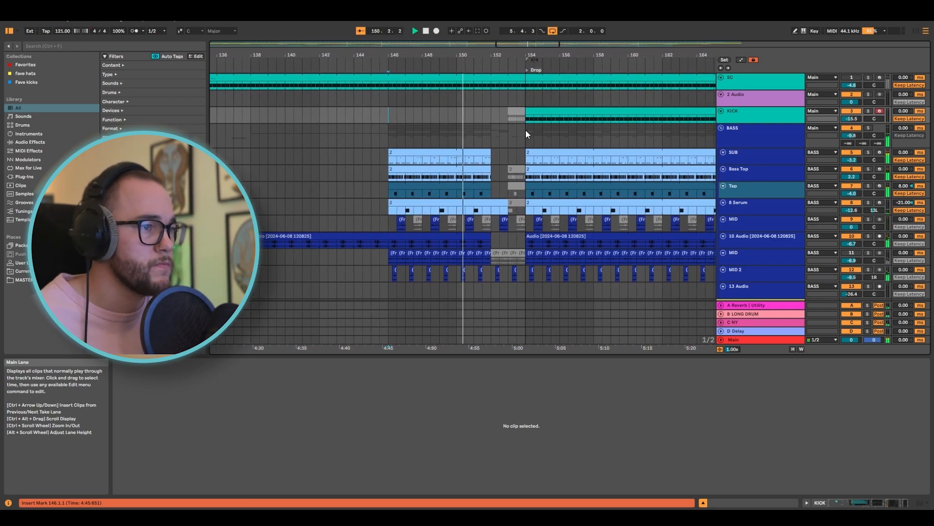
Play through the drop at bar 154 and look over the bass, drum, synth, pad and FX tracks
{"action": "scroll", "coordinate": [645, 221], "scroll_direction": "down", "scroll_amount": 3}
{"action": "scroll", "coordinate": [645, 221], "scroll_direction": "down", "scroll_amount": 15}
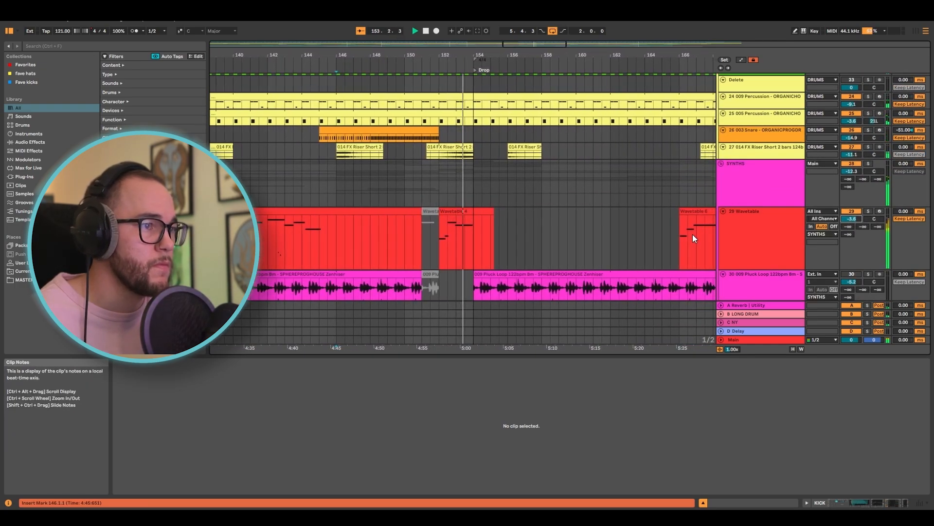
{"action": "scroll", "coordinate": [570, 258], "scroll_direction": "down", "scroll_amount": 10}
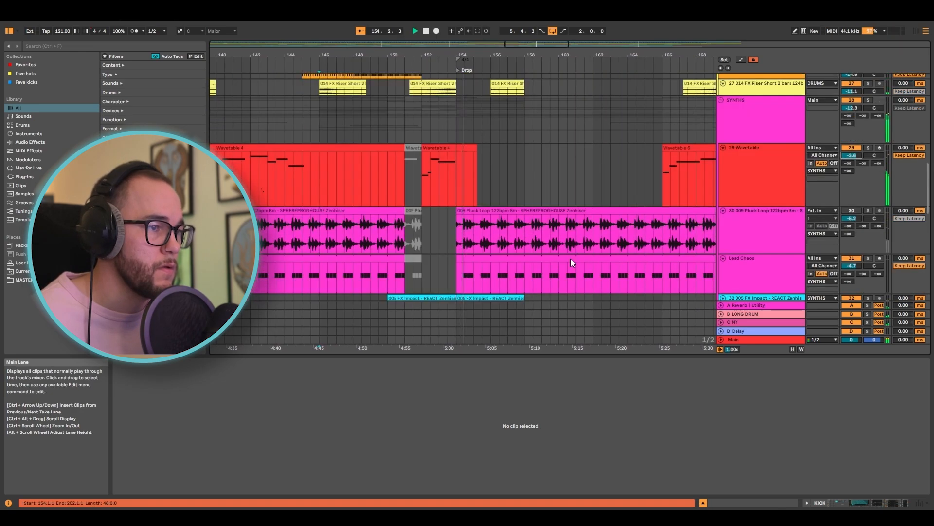
{"action": "scroll", "coordinate": [568, 248], "scroll_direction": "down", "scroll_amount": 15}
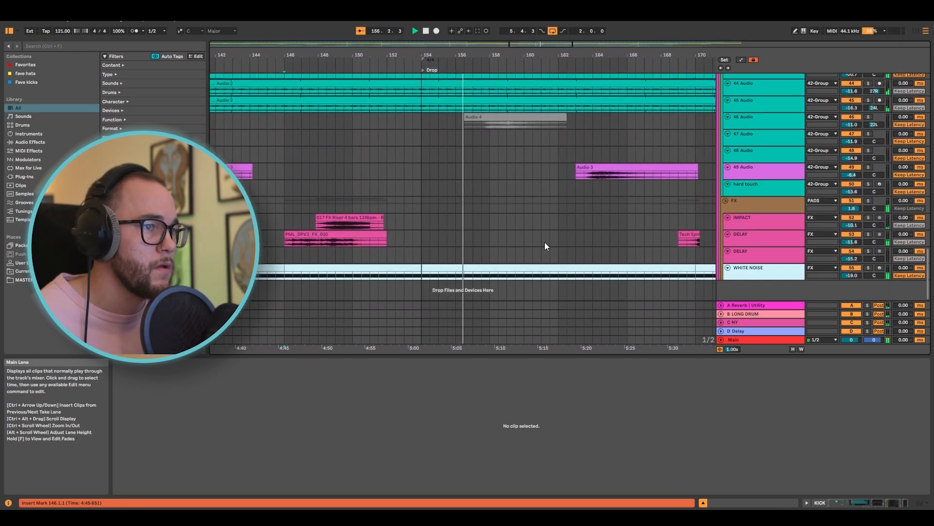
{"action": "scroll", "coordinate": [525, 237], "scroll_direction": "up", "scroll_amount": 12}
{"action": "scroll", "coordinate": [492, 234], "scroll_direction": "up", "scroll_amount": 15}
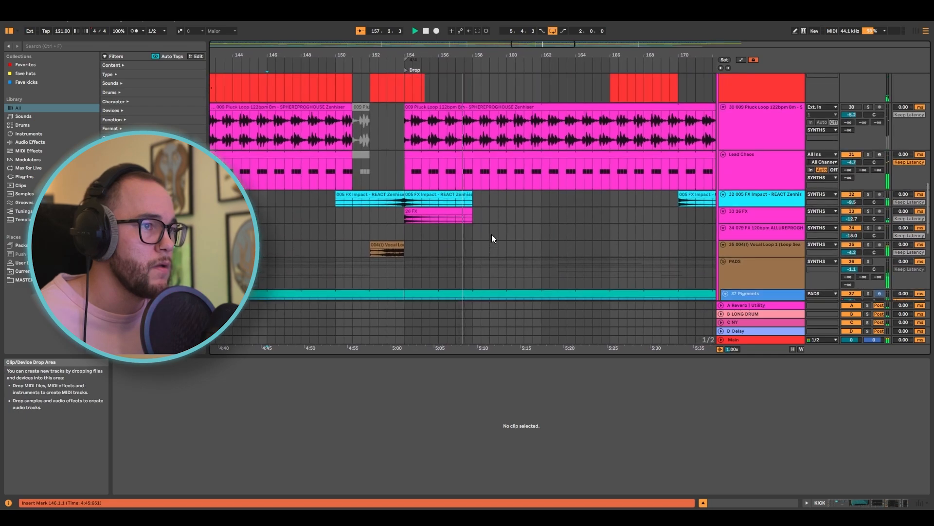
{"action": "scroll", "coordinate": [485, 231], "scroll_direction": "up", "scroll_amount": 15}
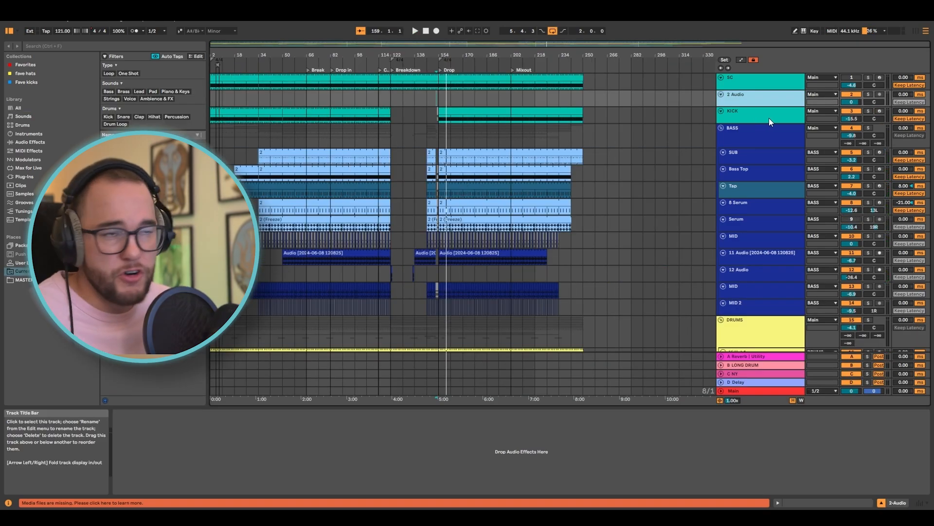
Show the KICK track's Drum Rack and audition its two layered KICK chains separately
{"action": "left_click", "coordinate": [769, 118]}
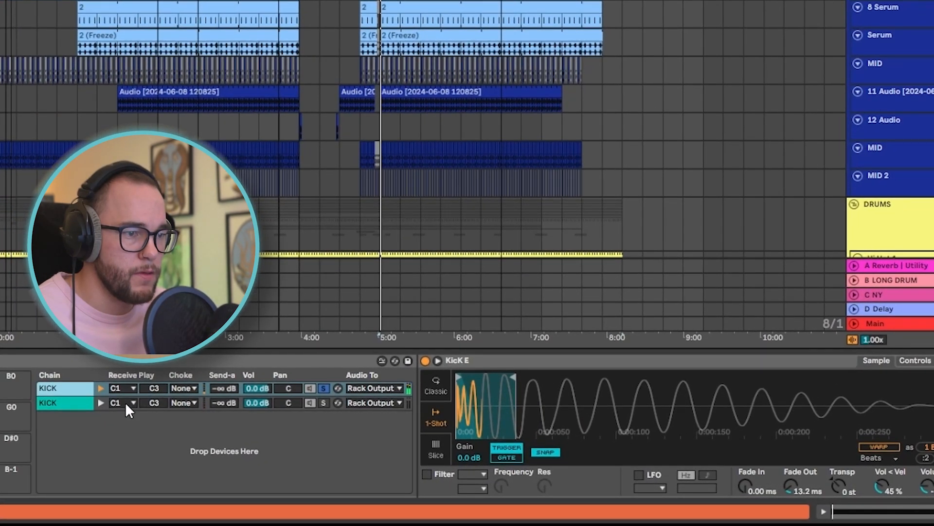
{"action": "left_click", "coordinate": [192, 421]}
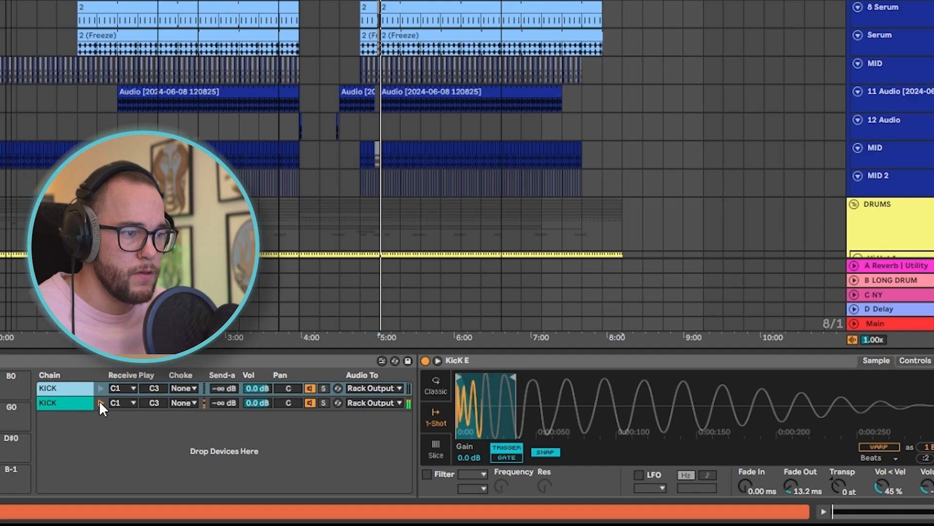
{"action": "left_click", "coordinate": [90, 402]}
{"action": "left_click", "coordinate": [85, 388]}
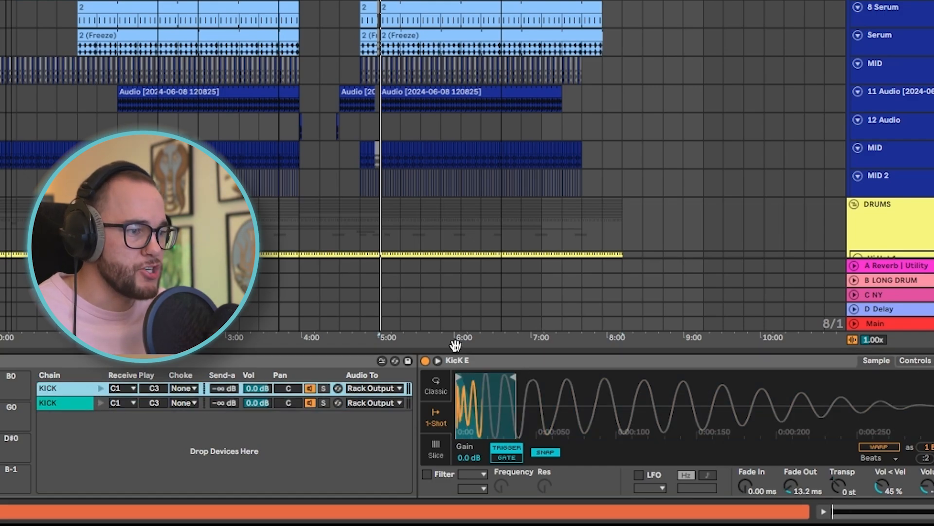
Compare the sample waveforms and fade settings of the two KICK chains, zooming into the second chain's start
{"action": "key", "text": "Down"}
{"action": "scroll", "coordinate": [469, 396], "scroll_direction": "up", "scroll_amount": 3}
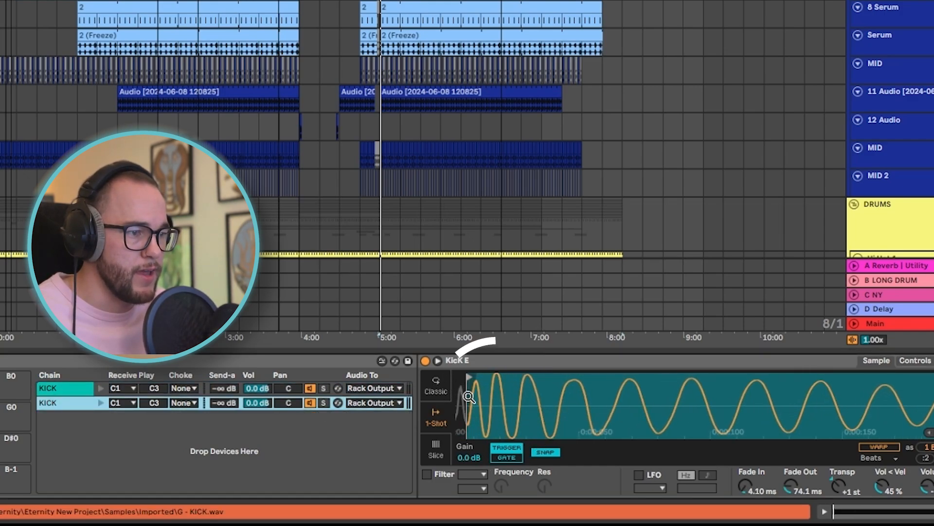
{"action": "left_click", "coordinate": [89, 390]}
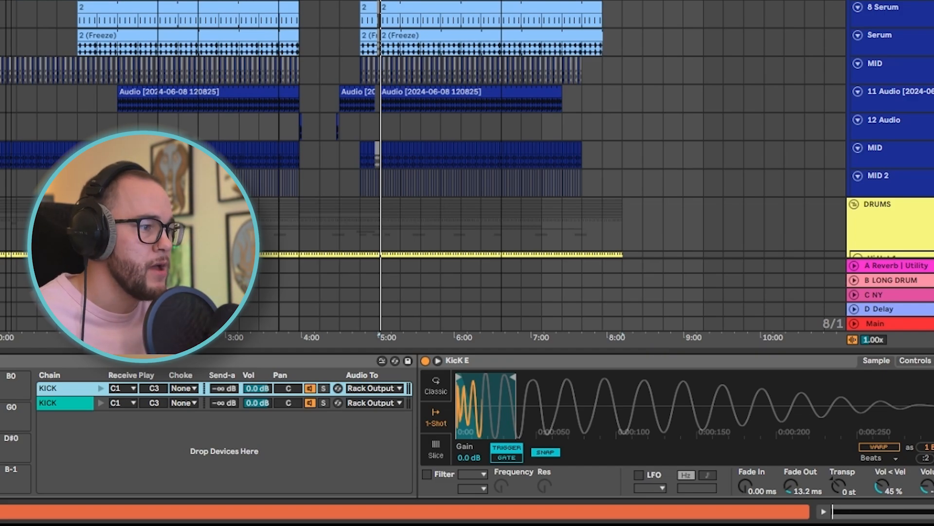
{"action": "left_click", "coordinate": [92, 403]}
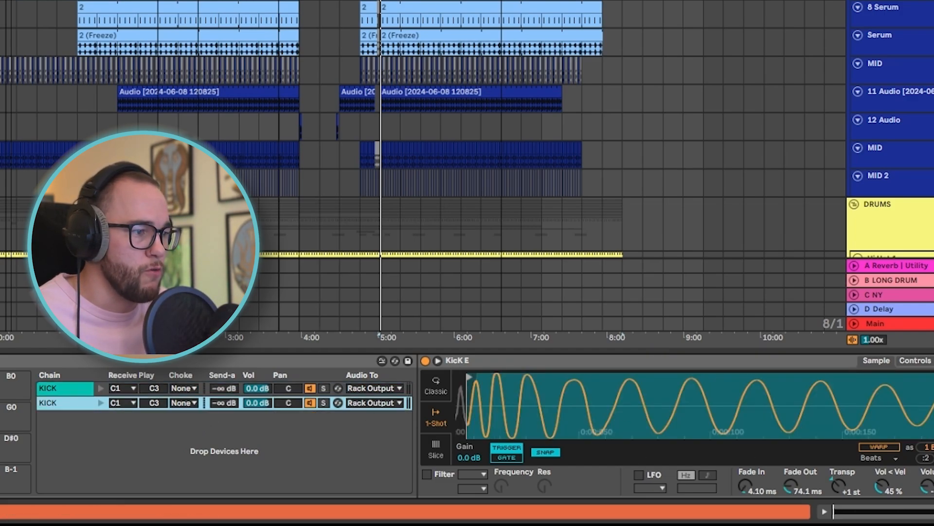
Examine the second KICK chain's EQ Eight and Multiband Dynamics, play the drop, and return to the chain's sample waveform
{"action": "scroll", "coordinate": [467, 426], "scroll_direction": "right", "scroll_amount": 10}
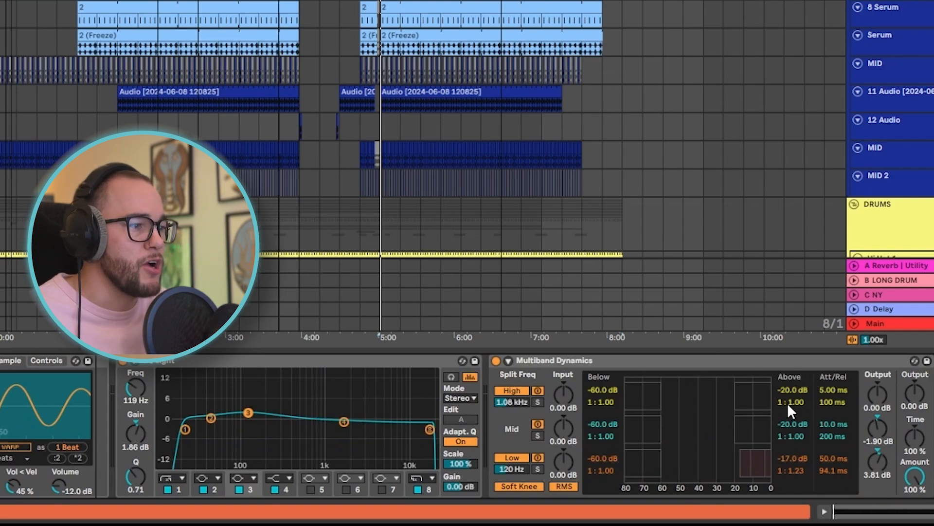
{"action": "key", "text": "space"}
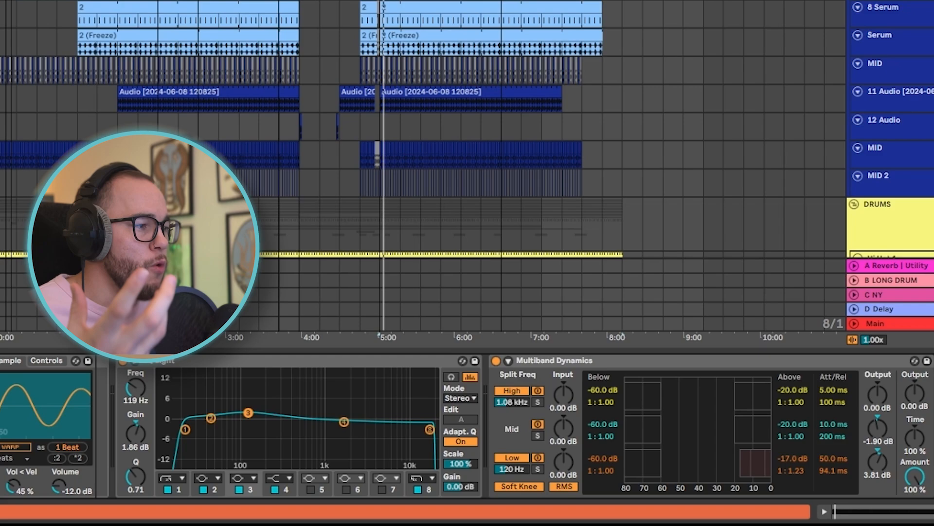
{"action": "scroll", "coordinate": [467, 426], "scroll_direction": "left", "scroll_amount": 10}
{"action": "left_click_drag", "start_coordinate": [697, 430], "coordinate": [615, 426]}
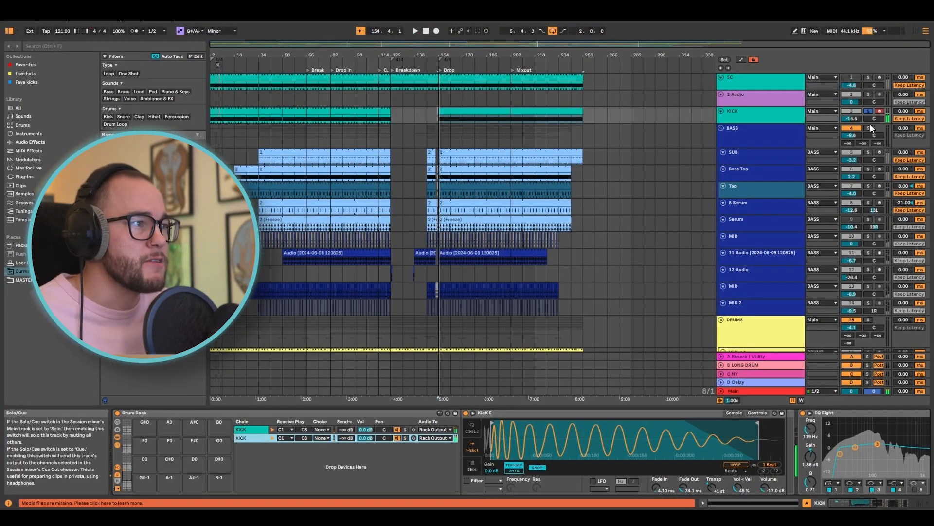
Solo the BASS group for auditioning the low end at the drop
{"action": "left_click", "coordinate": [868, 128]}
{"action": "key", "text": "space"}
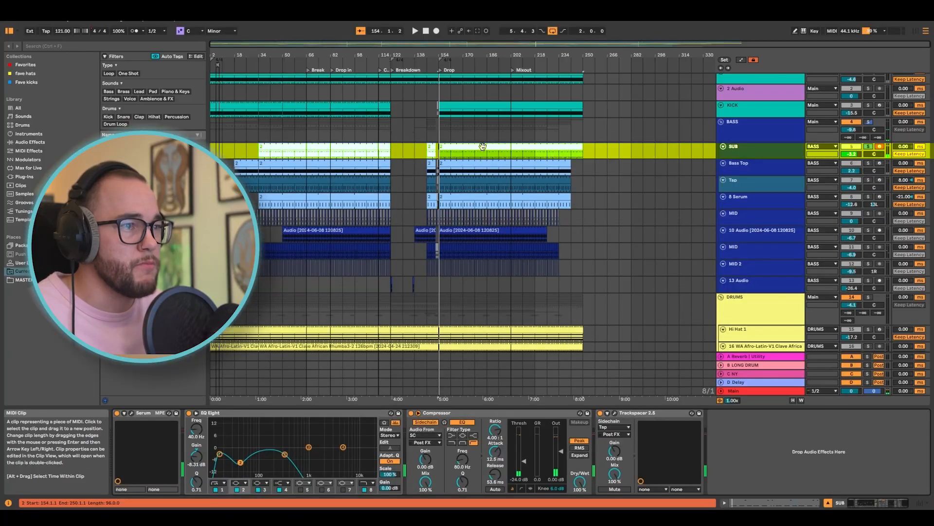
Play the SUB part while varying its Serum envelope release, finish at 476 ms, and close the plugin
{"action": "double_click", "coordinate": [484, 146]}
{"action": "key", "text": "space"}
{"action": "left_click", "coordinate": [215, 220]}
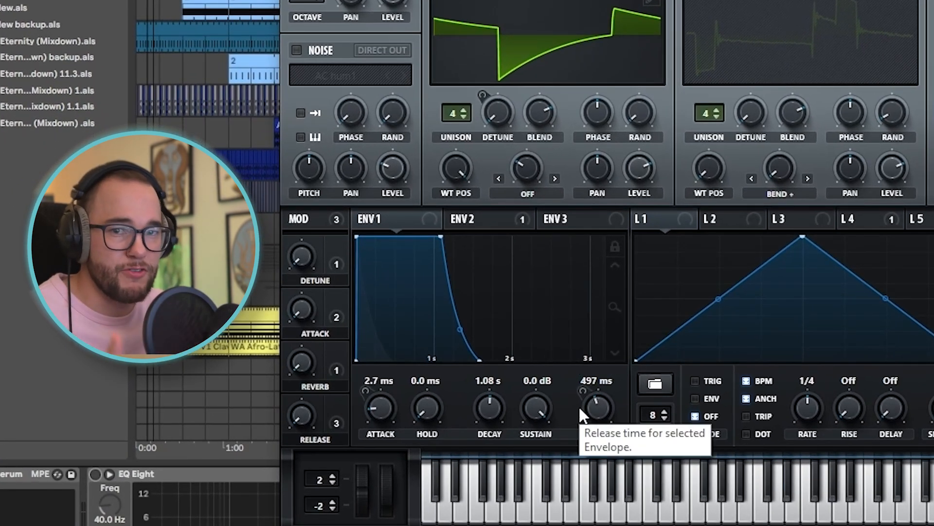
{"action": "left_click_drag", "start_coordinate": [598, 399], "coordinate": [598, 420]}
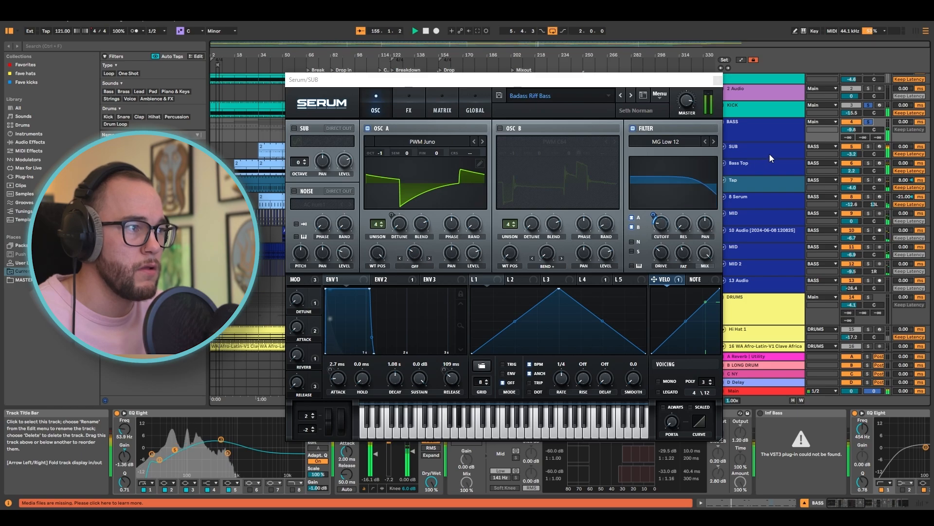
{"action": "left_click", "coordinate": [769, 154]}
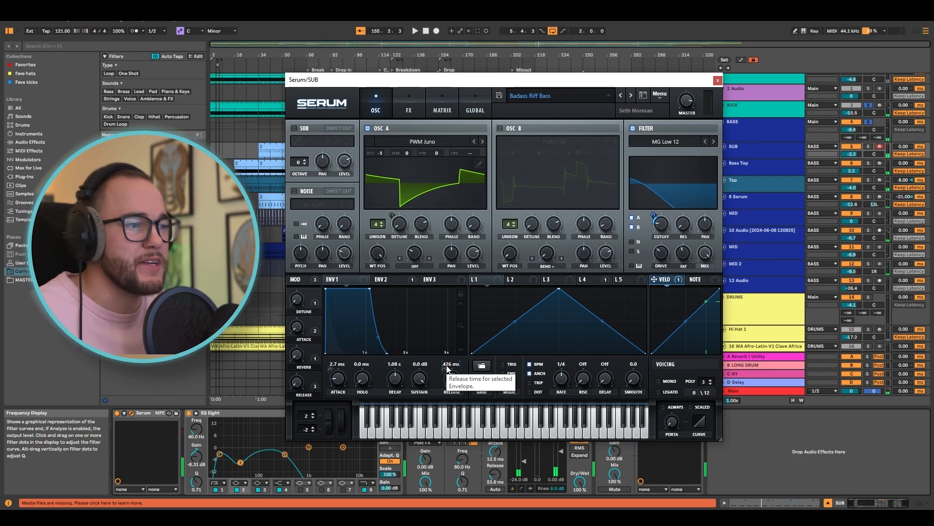
{"action": "left_click", "coordinate": [718, 81]}
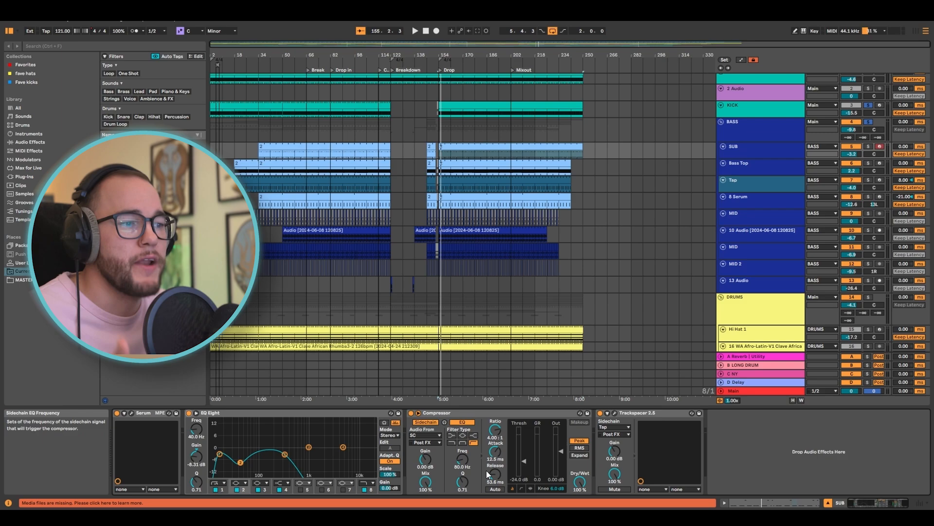
Open Trackspacer on the SUB track and listen to the Tap track soloed, then together with SUB, before closing the plugin
{"action": "left_click", "coordinate": [614, 413]}
{"action": "left_click_drag", "start_coordinate": [809, 142], "coordinate": [651, 109]}
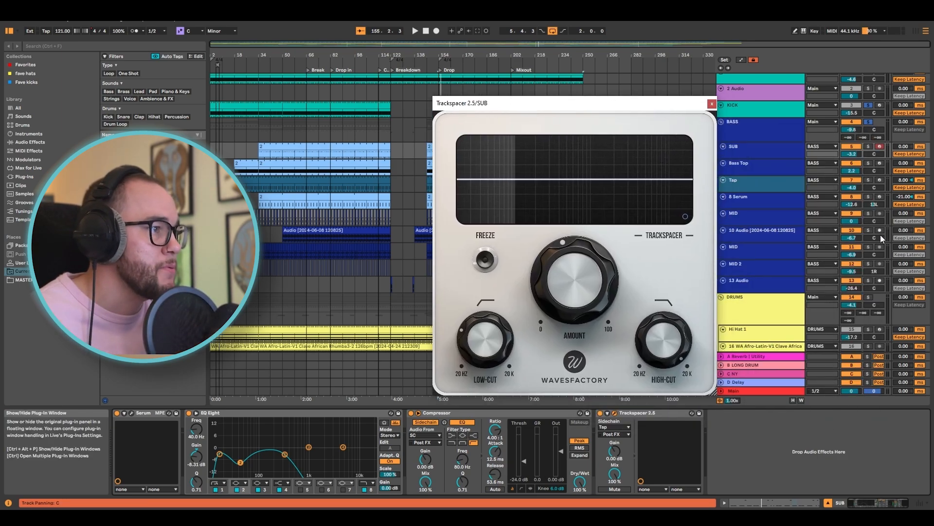
{"action": "left_click", "coordinate": [870, 179]}
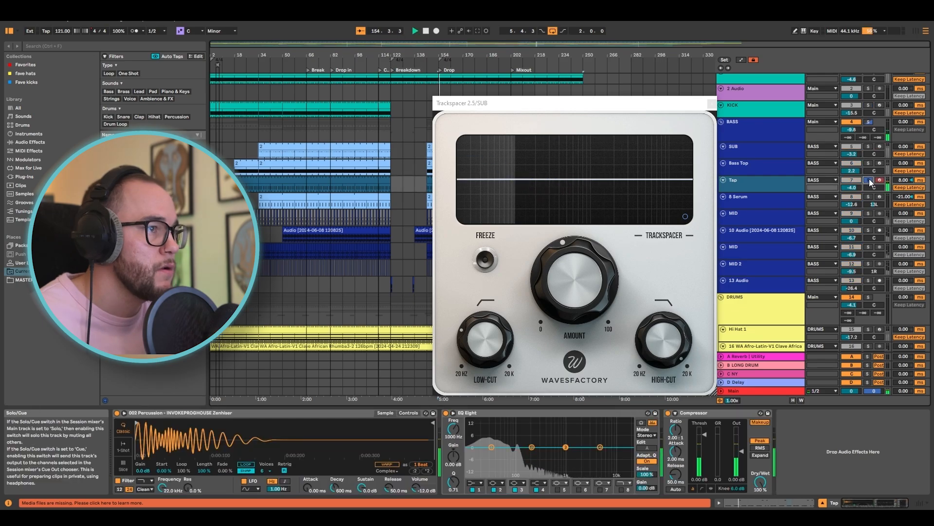
{"action": "key", "text": "space"}
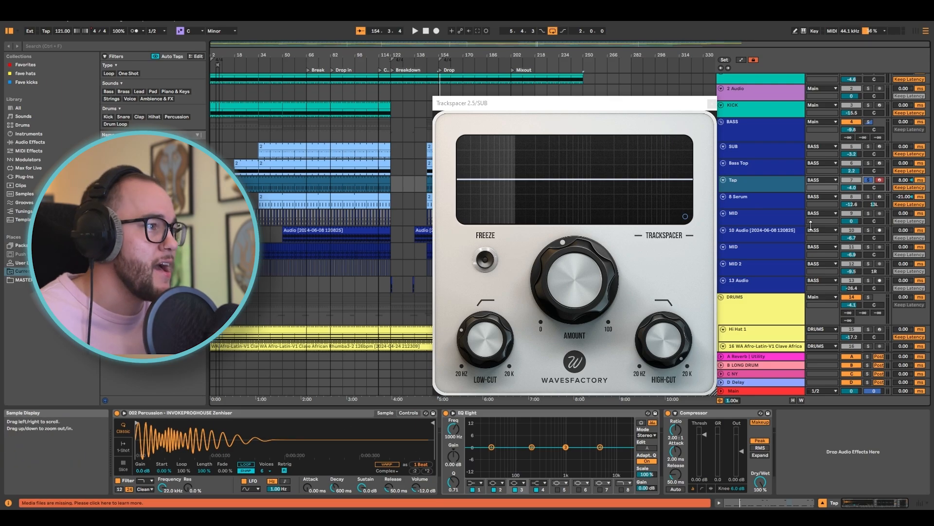
{"action": "left_click", "coordinate": [869, 146]}
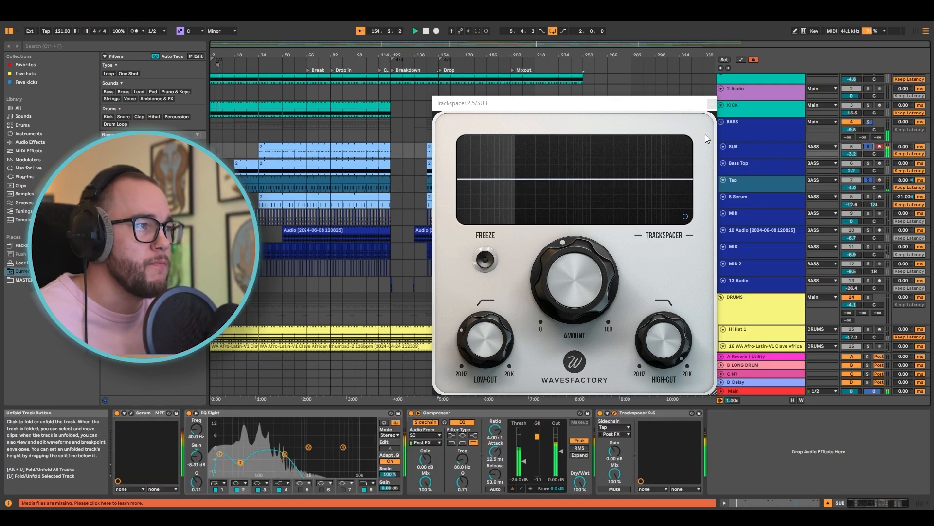
{"action": "left_click", "coordinate": [712, 103]}
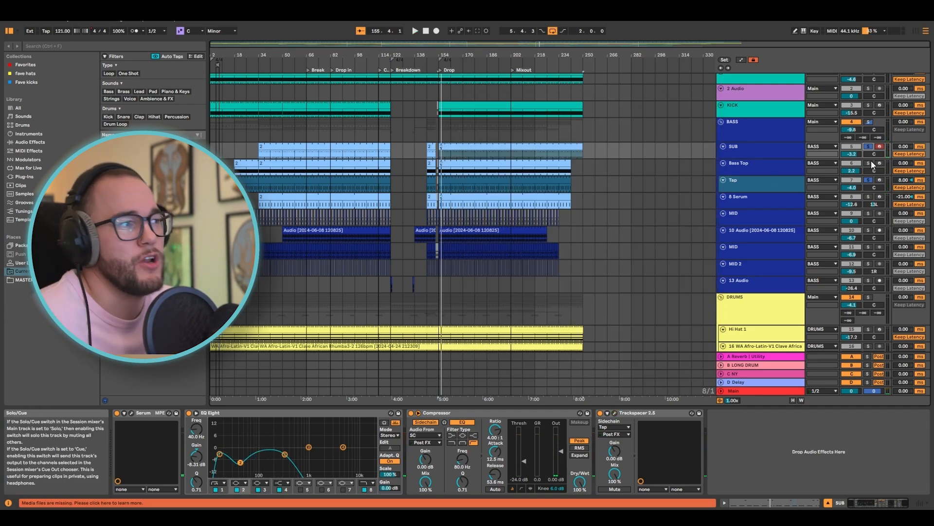
Solo the Bass Top track and play it from the drop while reviewing its device chain
{"action": "left_click", "coordinate": [787, 167]}
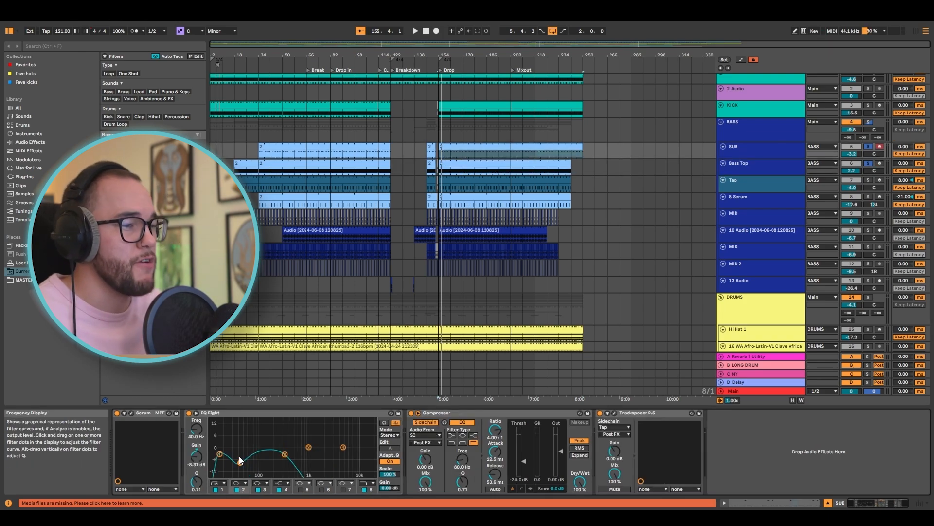
{"action": "left_click", "coordinate": [869, 164]}
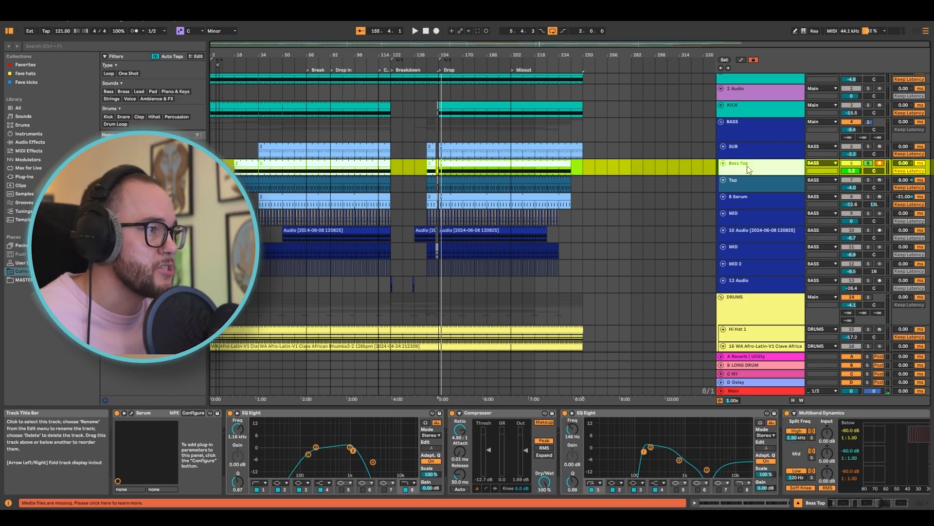
{"action": "key", "text": "space"}
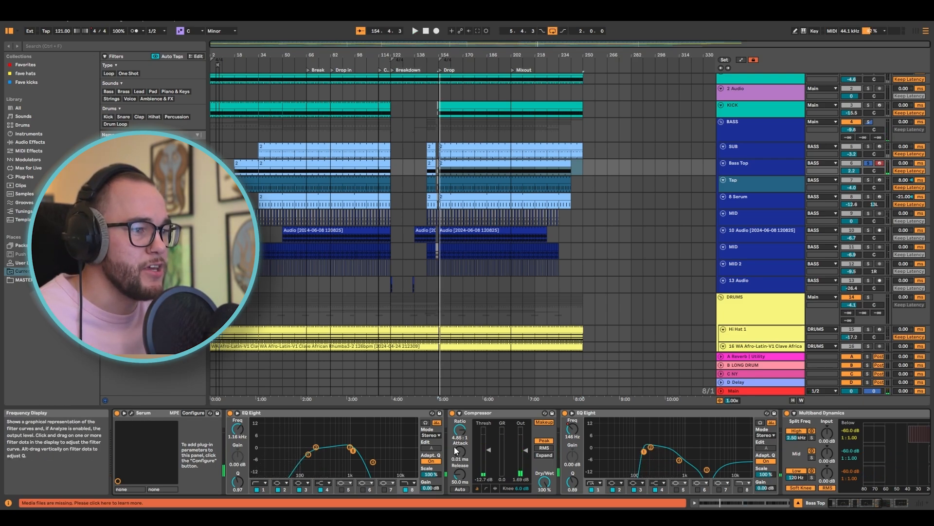
{"action": "key", "text": "space"}
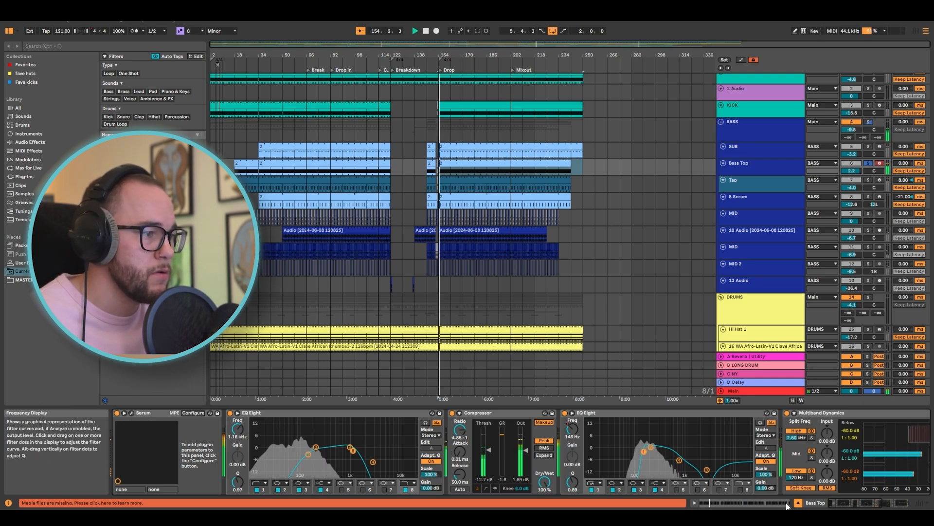
{"action": "left_click_drag", "start_coordinate": [844, 501], "coordinate": [871, 500]}
{"action": "left_click_drag", "start_coordinate": [871, 501], "coordinate": [798, 495]}
{"action": "key", "text": "space"}
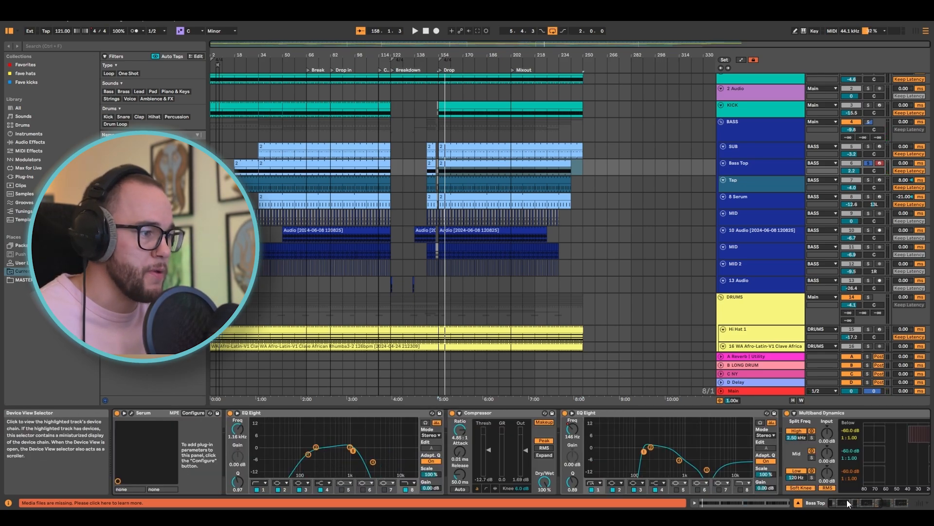
Inspect the Serum patch on the Bass Top track and close the plugin
{"action": "left_click", "coordinate": [132, 413]}
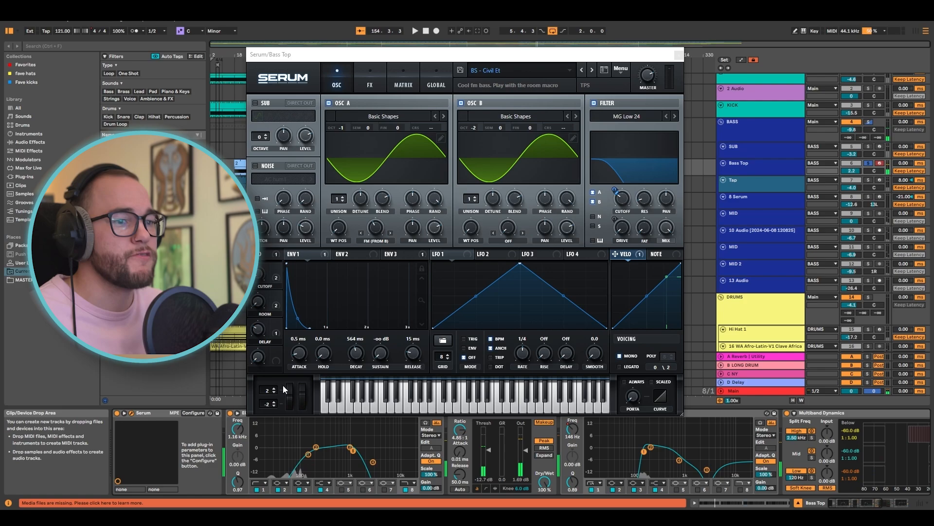
{"action": "left_click_drag", "start_coordinate": [489, 59], "coordinate": [524, 46]}
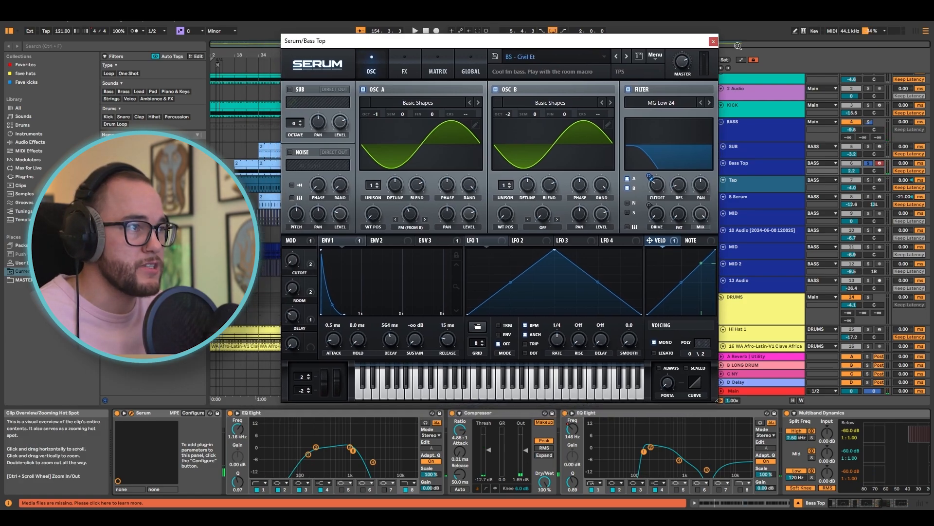
{"action": "left_click", "coordinate": [713, 41]}
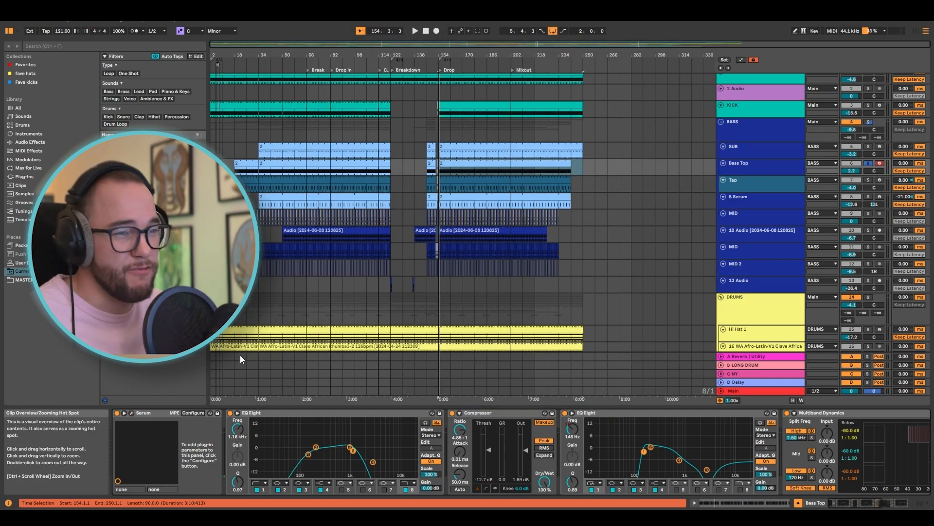
Compare the Bass Top sound with its EQ Eight and Multiband Dynamics devices bypassed and re-enabled during playback
{"action": "left_click", "coordinate": [565, 413]}
{"action": "mouse_move", "coordinate": [847, 504]}
{"action": "left_mouse_down"}
{"action": "mouse_move", "coordinate": [886, 504]}
{"action": "mouse_move", "coordinate": [865, 504]}
{"action": "left_mouse_up"}
{"action": "key", "text": "space"}
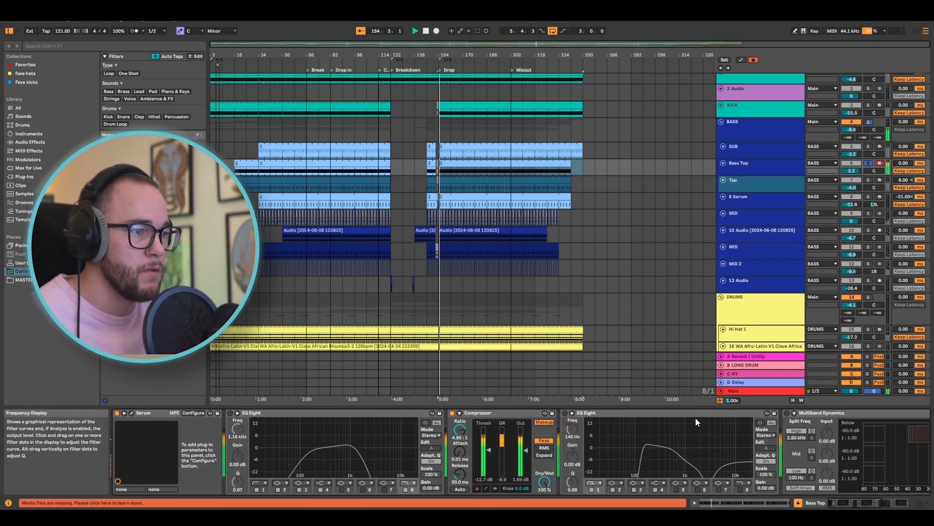
{"action": "left_click", "coordinate": [667, 411]}
{"action": "key", "text": "space"}
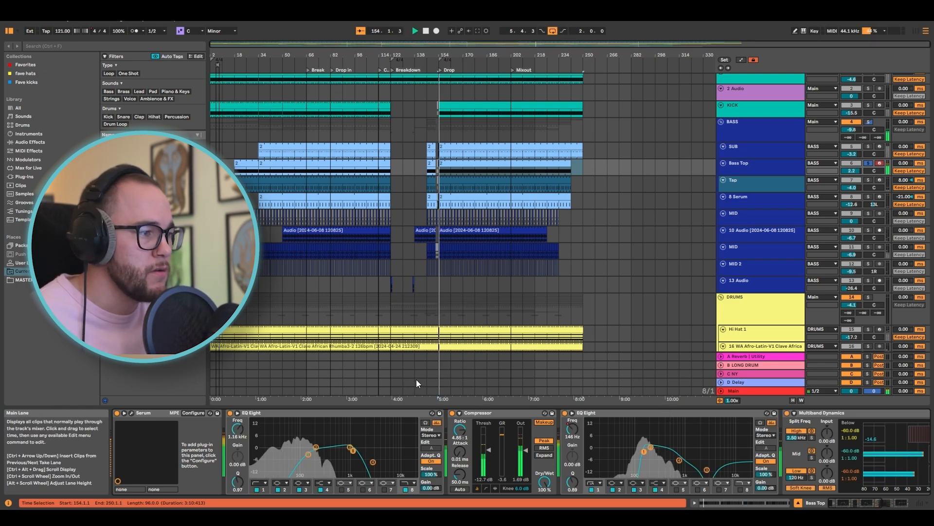
Solo SUB alongside Bass Top and compare playback with and without the Bass Top layer
{"action": "left_click", "coordinate": [868, 146]}
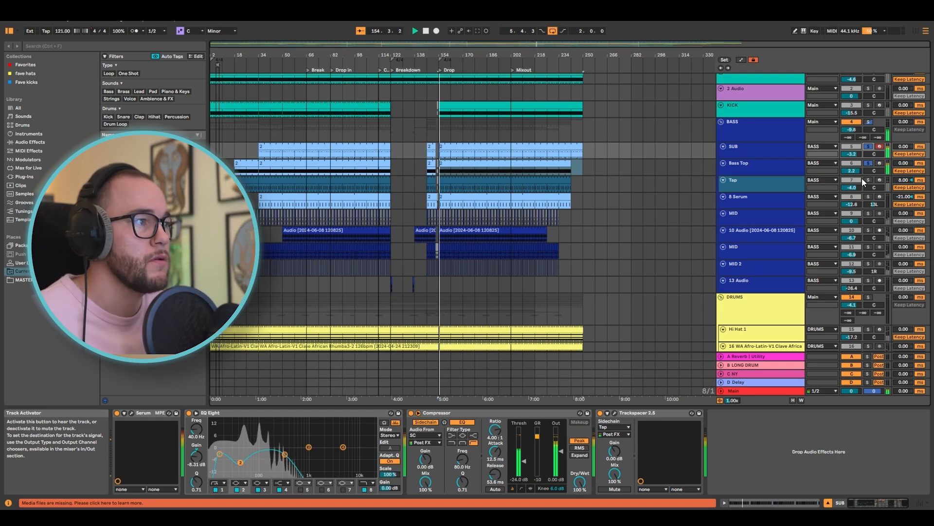
{"action": "left_click", "coordinate": [869, 163]}
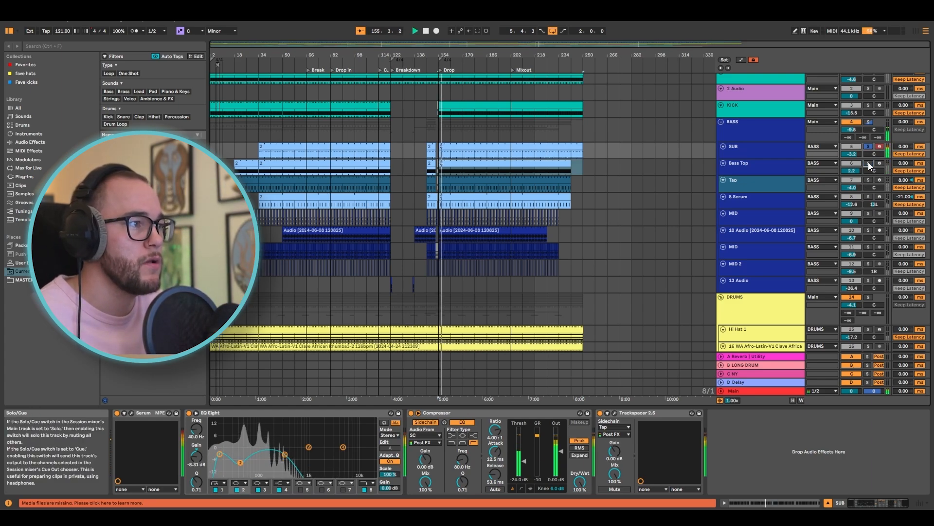
{"action": "left_click", "coordinate": [869, 163]}
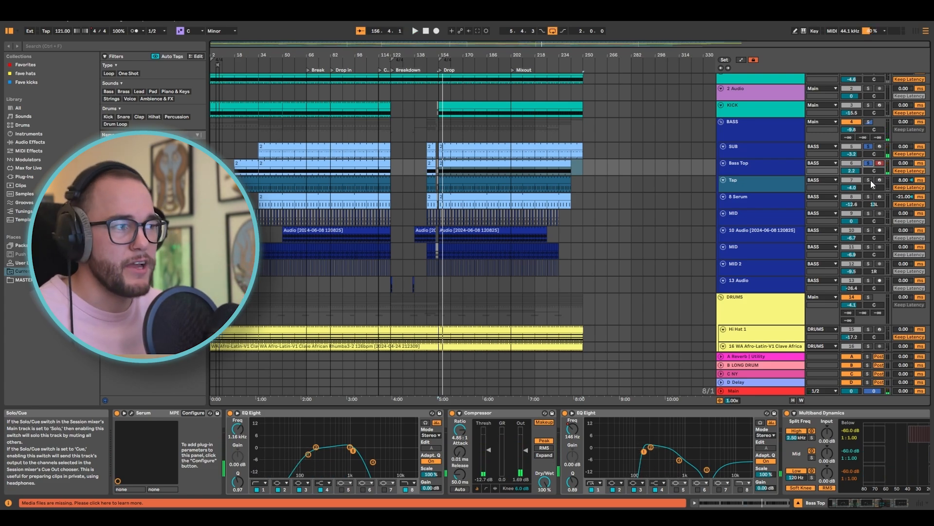
Solo the 8 Serum track and open its Serum plugin
{"action": "left_click", "coordinate": [868, 196]}
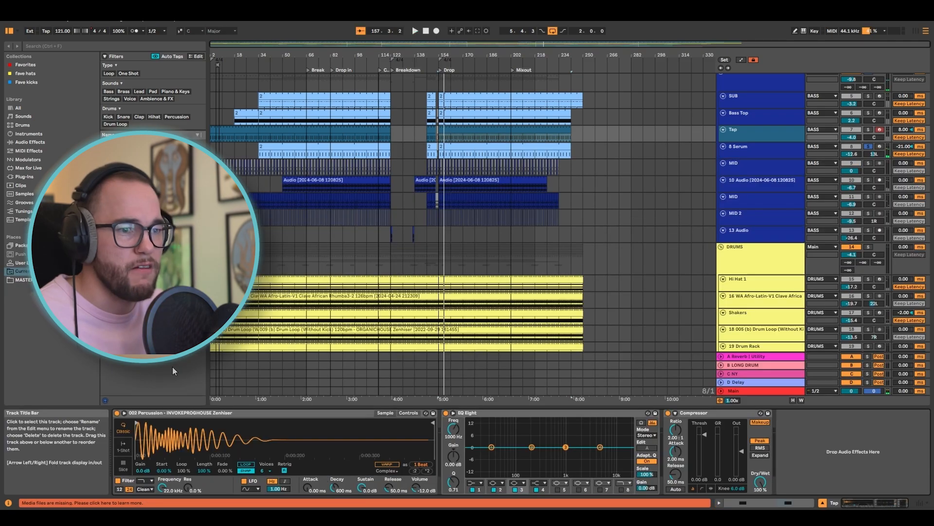
{"action": "left_click", "coordinate": [755, 169]}
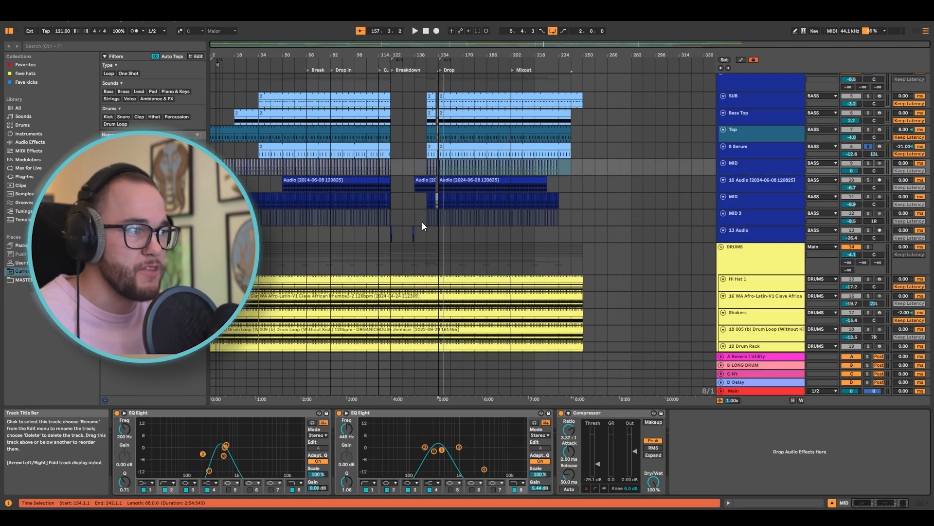
{"action": "left_click", "coordinate": [742, 147]}
{"action": "left_click", "coordinate": [133, 413]}
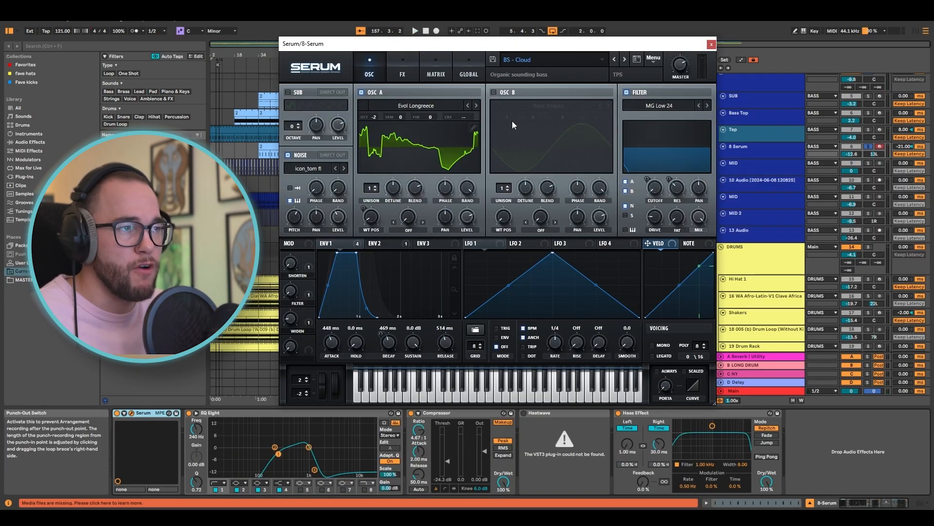
Audition the BS - Cloud patch by playing several notes on Serum's keyboard, then close the plugin
{"action": "left_click", "coordinate": [503, 385]}
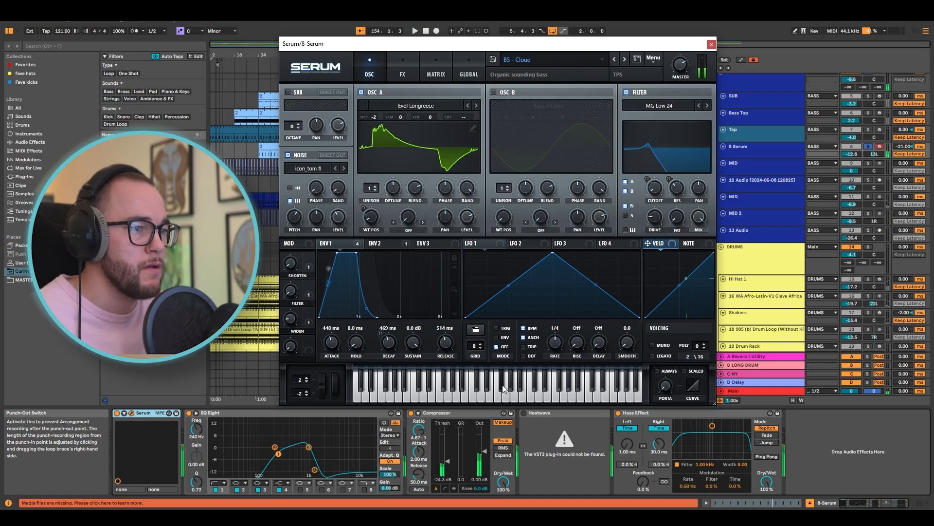
{"action": "left_click", "coordinate": [498, 398]}
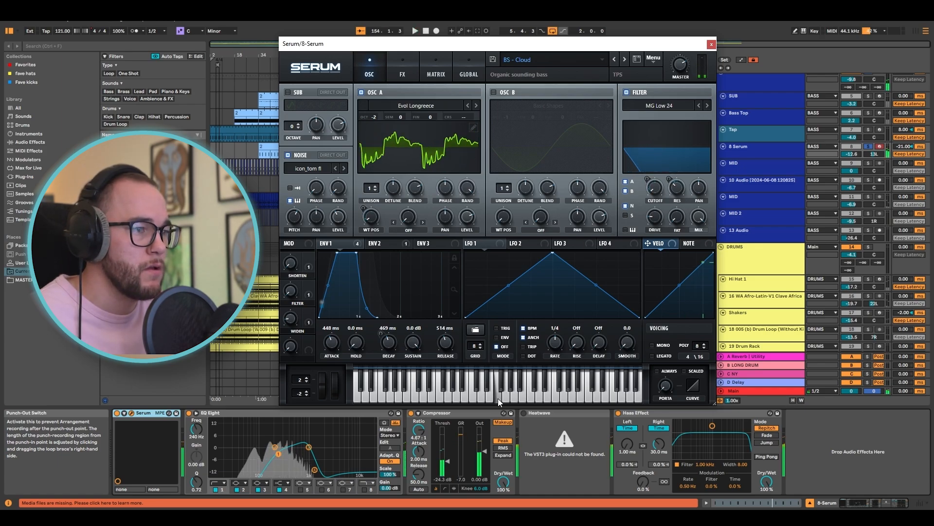
{"action": "left_click", "coordinate": [486, 400]}
{"action": "left_click", "coordinate": [468, 400]}
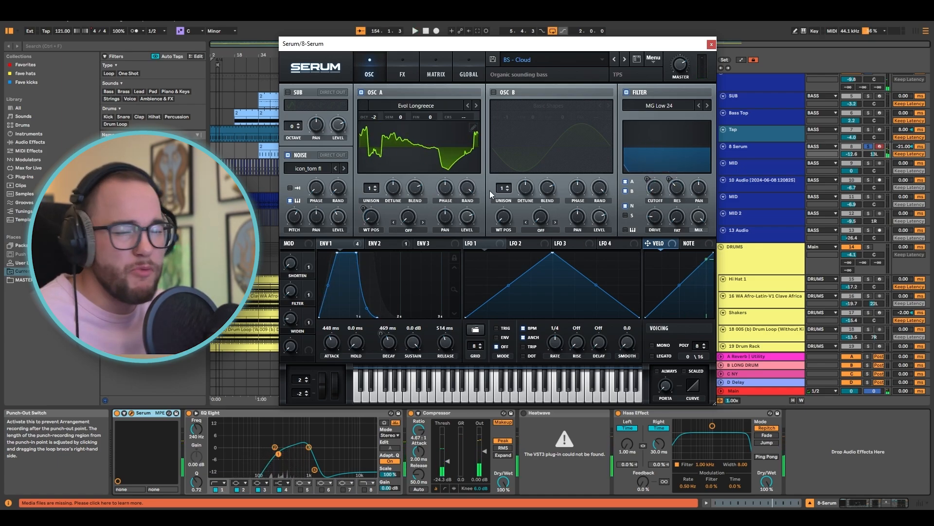
{"action": "left_click", "coordinate": [711, 45]}
{"action": "left_click", "coordinate": [794, 135]}
{"action": "left_click", "coordinate": [788, 151]}
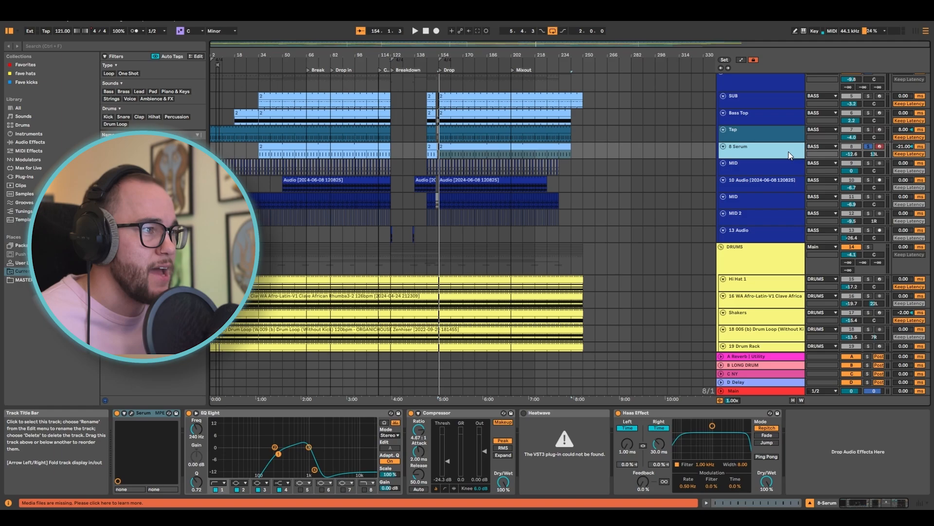
Solo the SUB, Bass Top, Tap and 8 Serum tracks together in the BASS group
{"action": "left_click", "coordinate": [871, 80]}
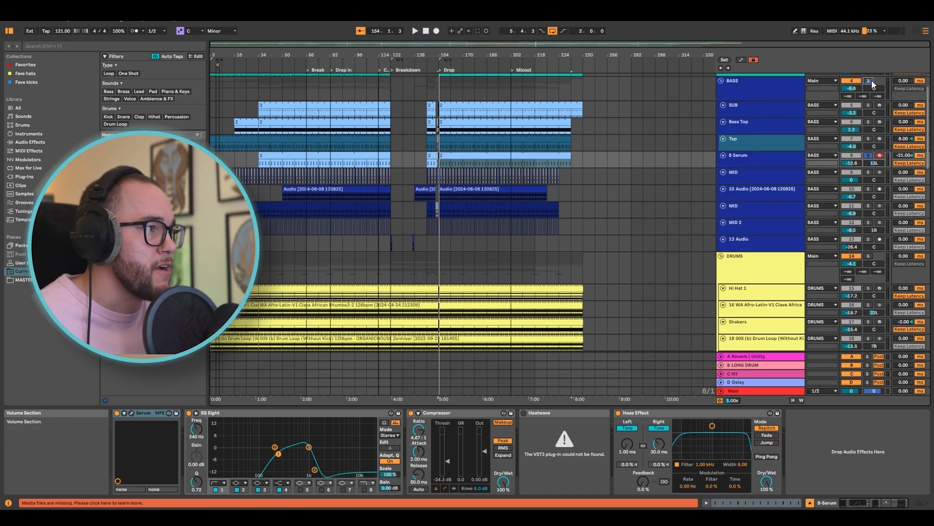
{"action": "left_click", "coordinate": [870, 106], "text": "ctrl"}
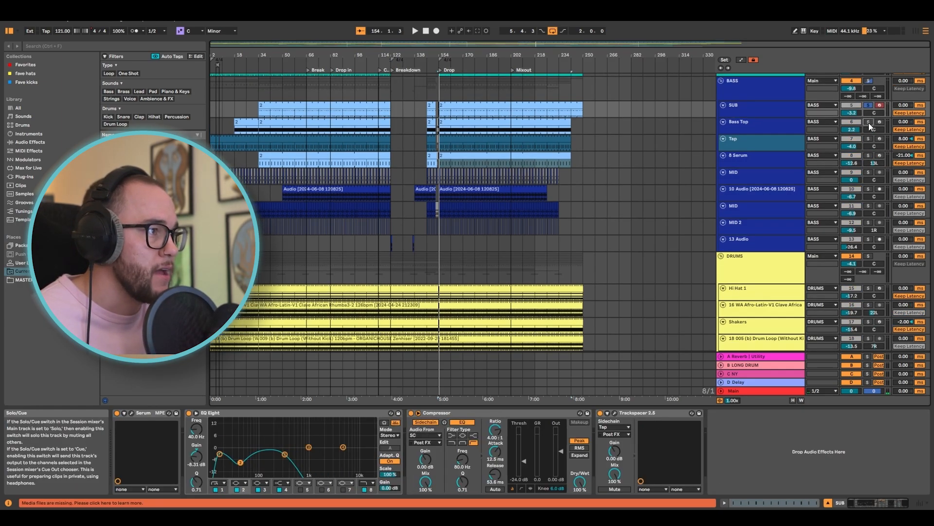
{"action": "left_click", "coordinate": [869, 123], "text": "ctrl"}
{"action": "left_click", "coordinate": [867, 139], "text": "ctrl"}
{"action": "left_click", "coordinate": [867, 155], "text": "ctrl"}
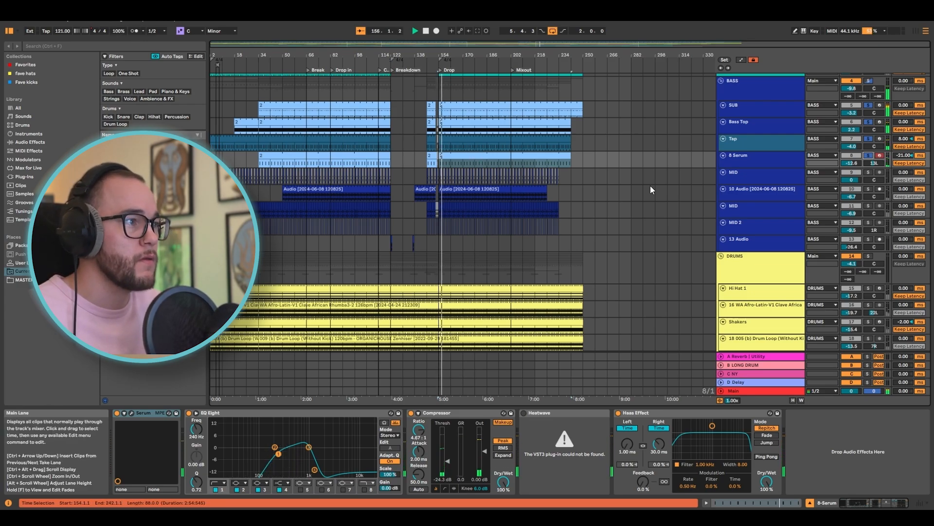
Add the MID track below 8 Serum to the soloed bass layers and show its device chain
{"action": "scroll", "coordinate": [465, 168], "scroll_direction": "up", "scroll_amount": 10}
{"action": "scroll", "coordinate": [472, 169], "scroll_direction": "down", "scroll_amount": 8}
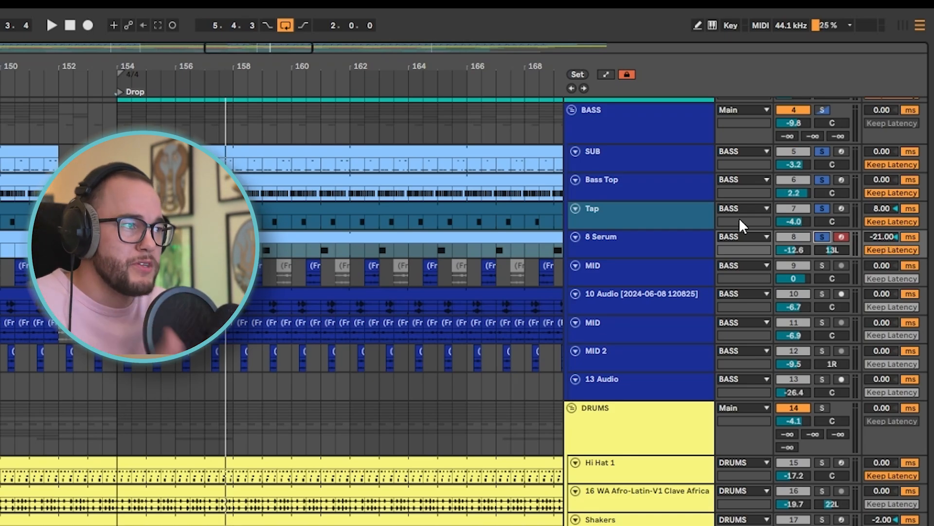
{"action": "left_click", "coordinate": [822, 265]}
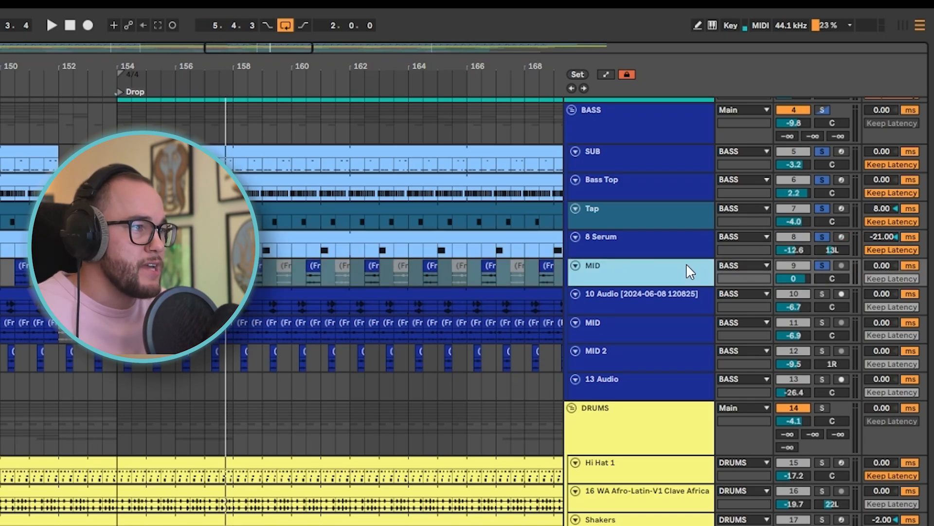
{"action": "left_click", "coordinate": [653, 284]}
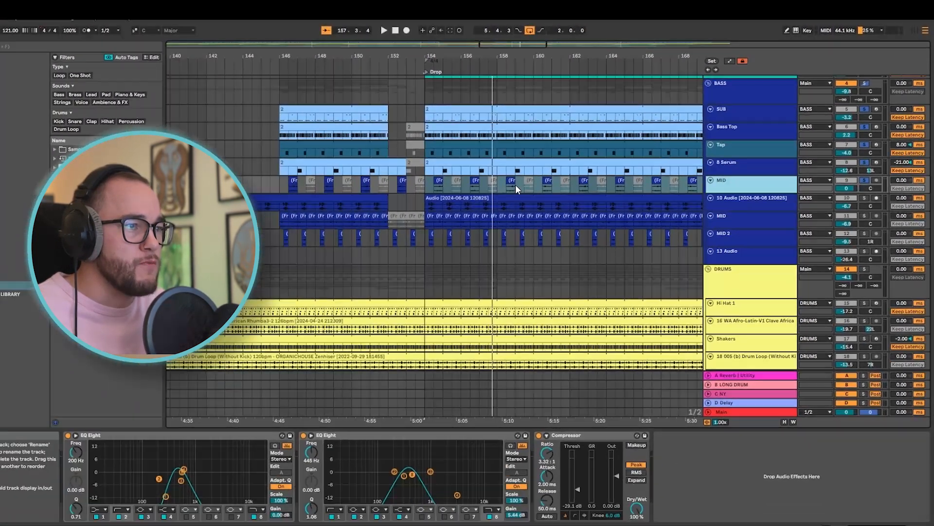
Play the drop section with only the MID track below 8 Serum soloed
{"action": "left_click", "coordinate": [251, 272]}
{"action": "key", "text": "space"}
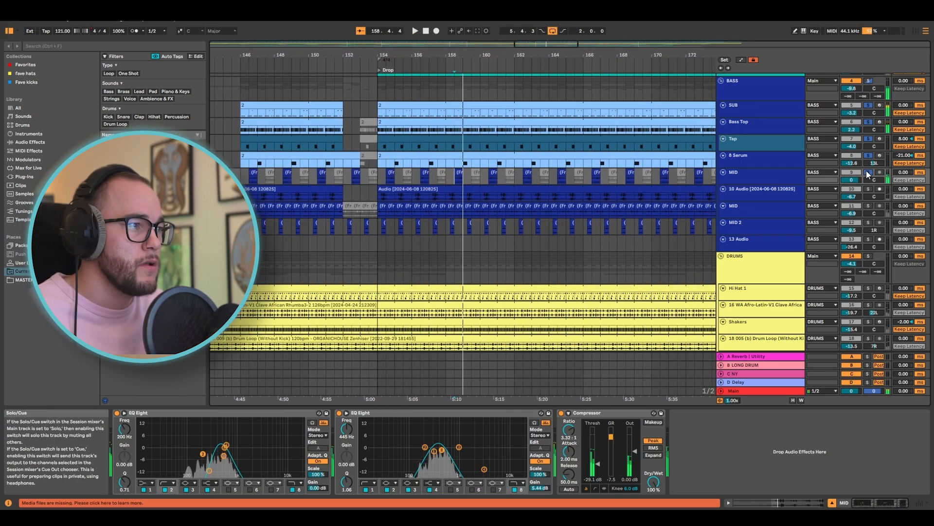
{"action": "left_click", "coordinate": [491, 171]}
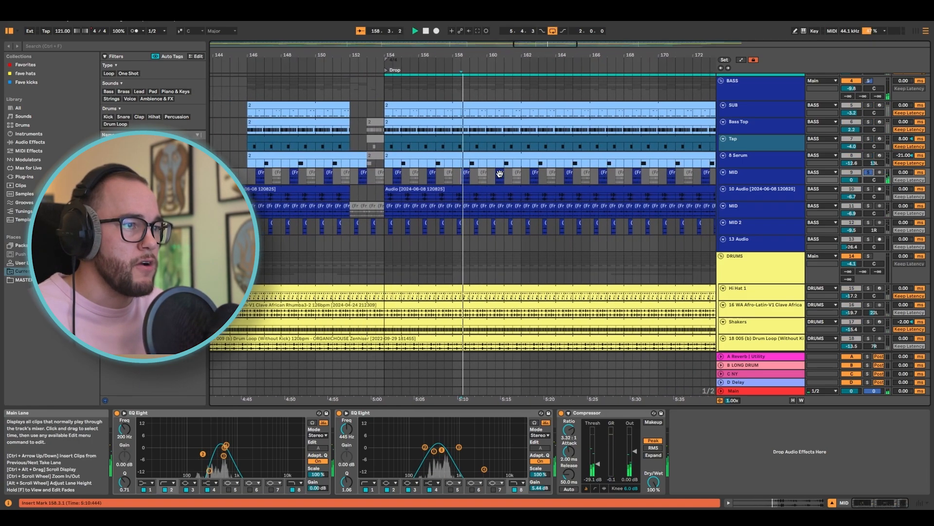
Try extending a frozen clip on the soloed MID track from bar 157, audition it, and undo the change
{"action": "left_click_drag", "start_coordinate": [490, 172], "coordinate": [430, 173]}
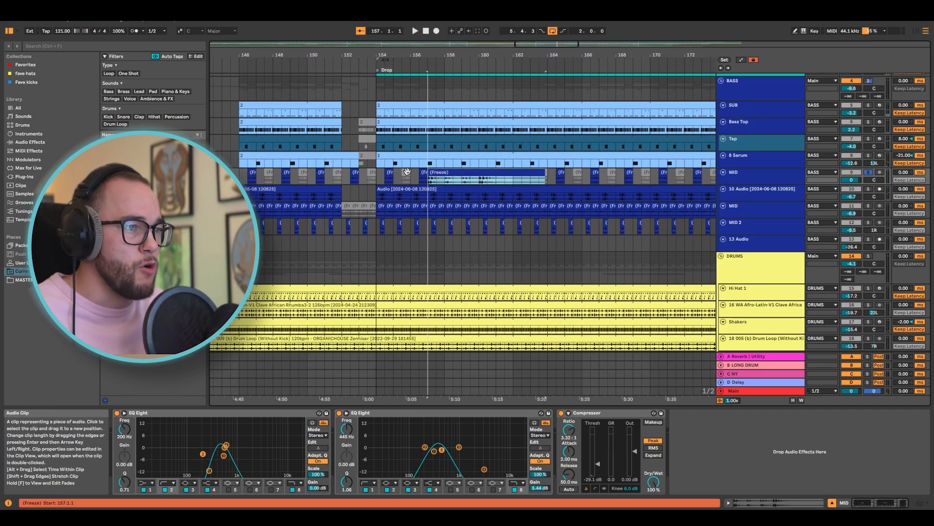
{"action": "left_click", "coordinate": [481, 180]}
{"action": "scroll", "coordinate": [494, 183], "scroll_direction": "up", "scroll_amount": 5}
{"action": "key", "text": "space"}
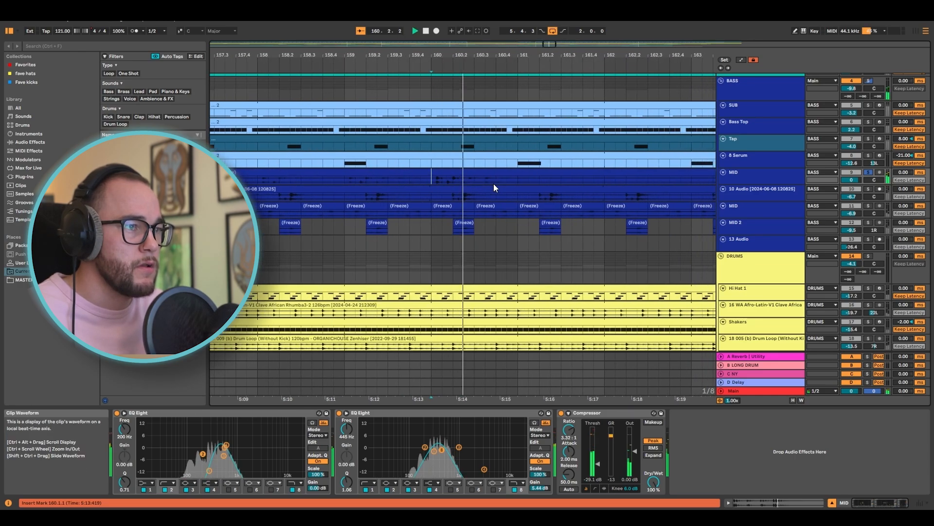
{"action": "scroll", "coordinate": [493, 183], "scroll_direction": "down", "scroll_amount": 5}
{"action": "key", "text": "space"}
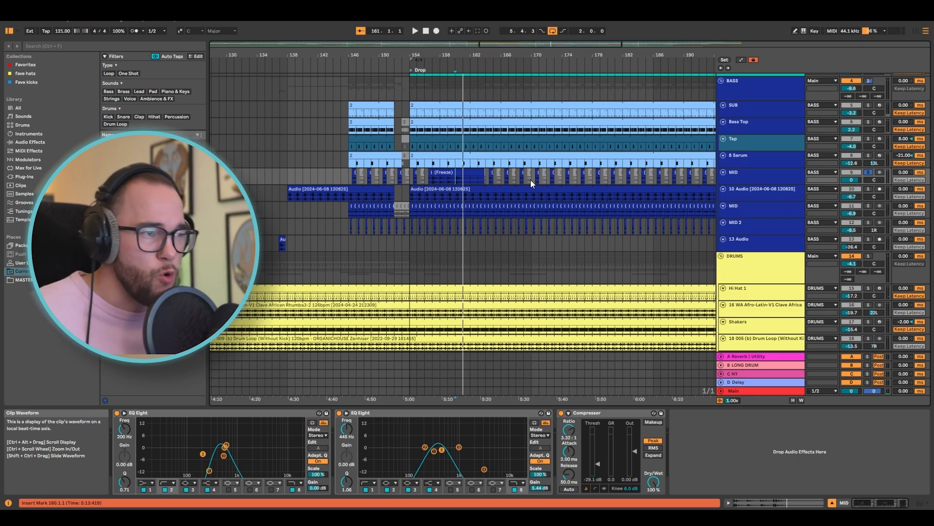
{"action": "key", "text": "ctrl+z"}
{"action": "key", "text": "ctrl+z"}
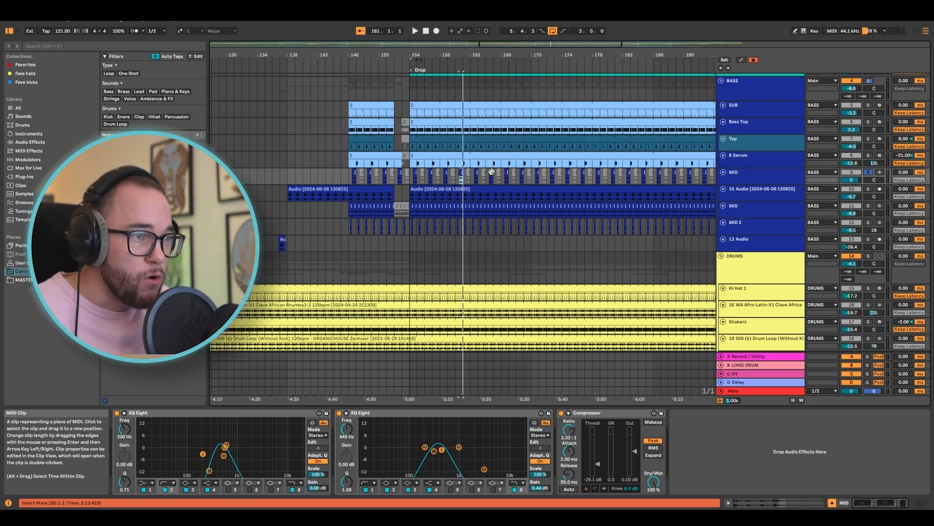
Solo the BASS group with 10 Audio, the lower MID, MID 2 and 13 Audio muted, and audition the remaining layers
{"action": "scroll", "coordinate": [492, 170], "scroll_direction": "up", "scroll_amount": 5}
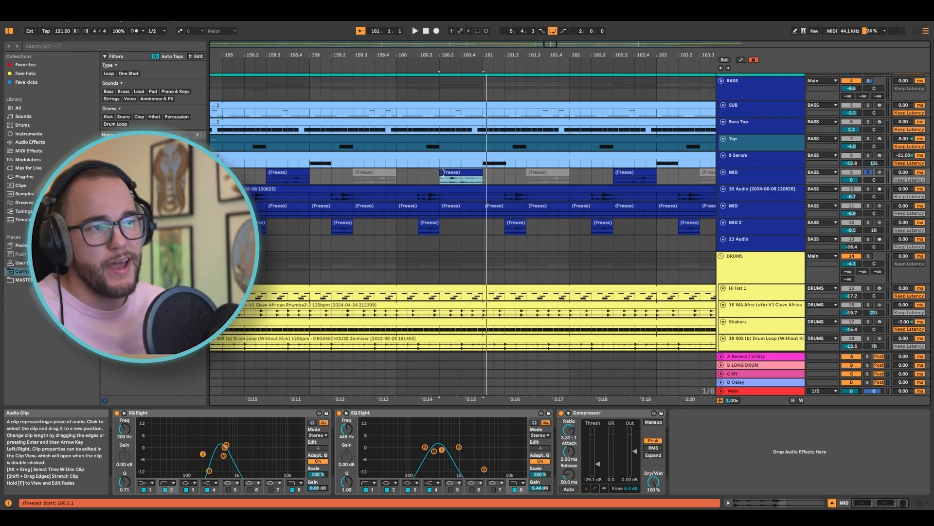
{"action": "scroll", "coordinate": [443, 173], "scroll_direction": "down", "scroll_amount": 2}
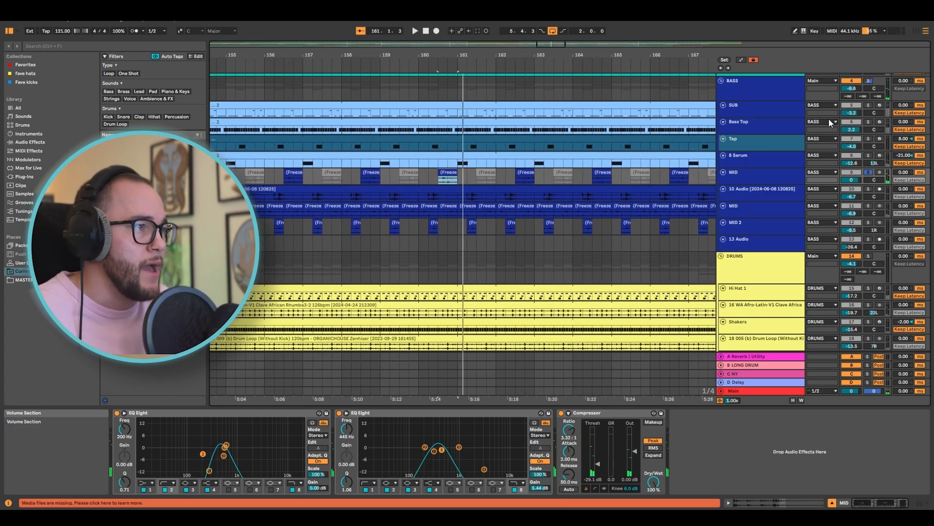
{"action": "left_click", "coordinate": [869, 82]}
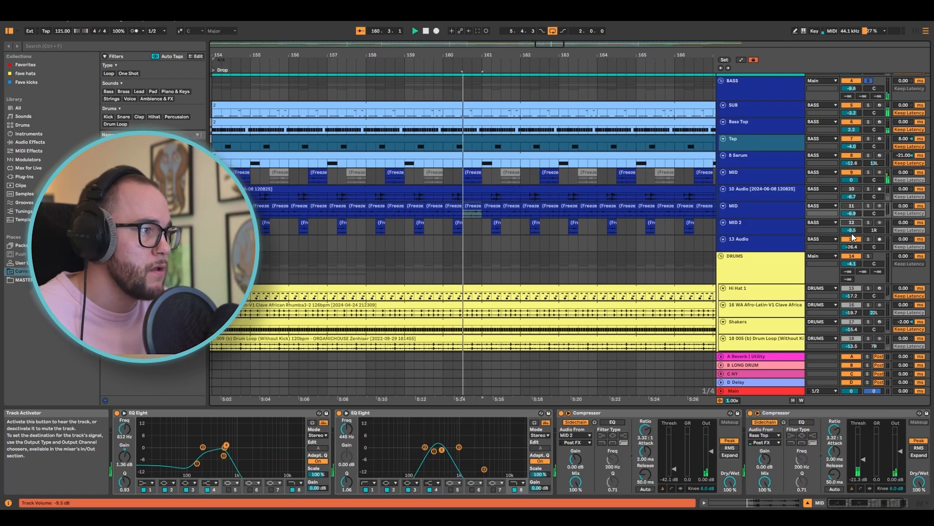
{"action": "left_click", "coordinate": [853, 240]}
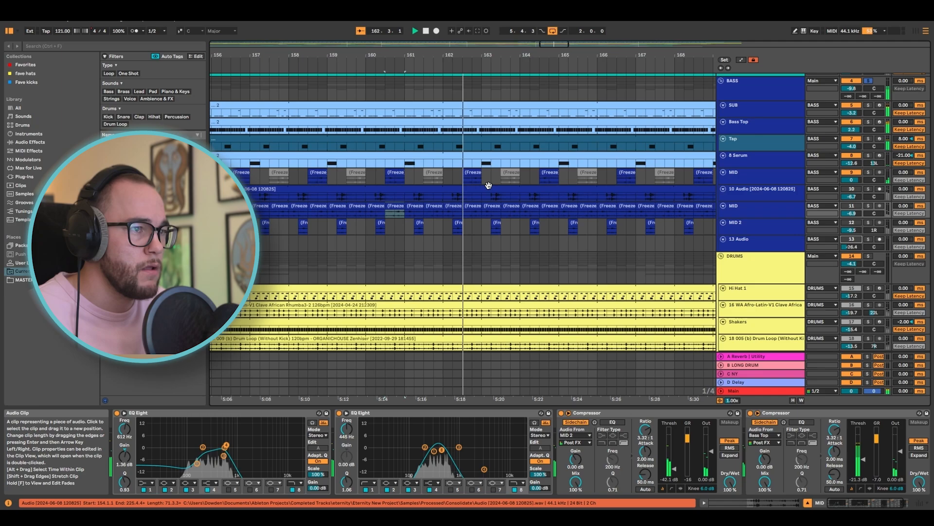
{"action": "key", "text": "space"}
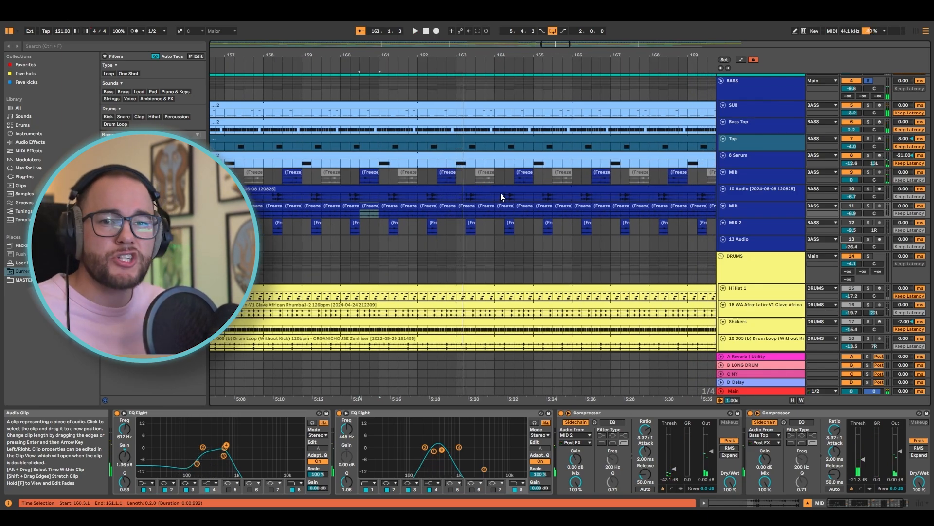
Solo the 10 Audio track in the BASS group and audition it with its device chain shown
{"action": "left_click", "coordinate": [868, 189]}
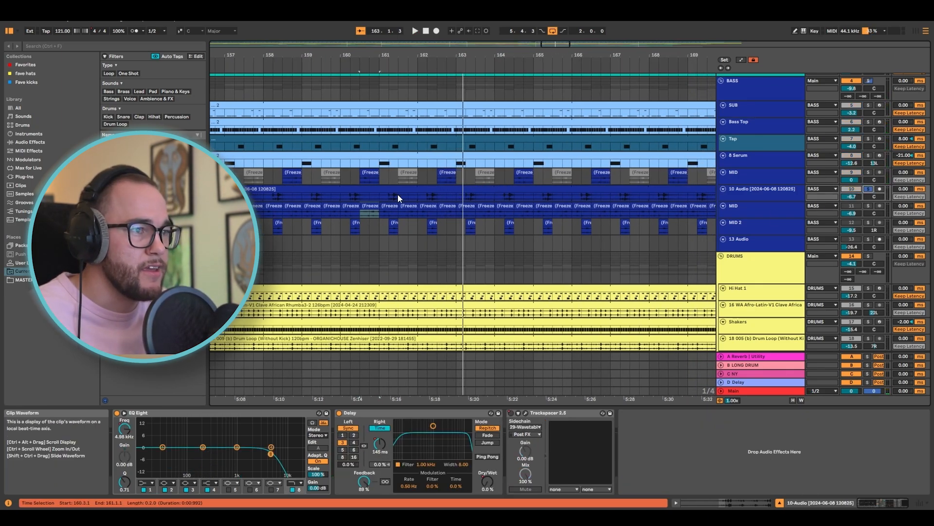
{"action": "left_click", "coordinate": [429, 195]}
{"action": "key", "text": "space"}
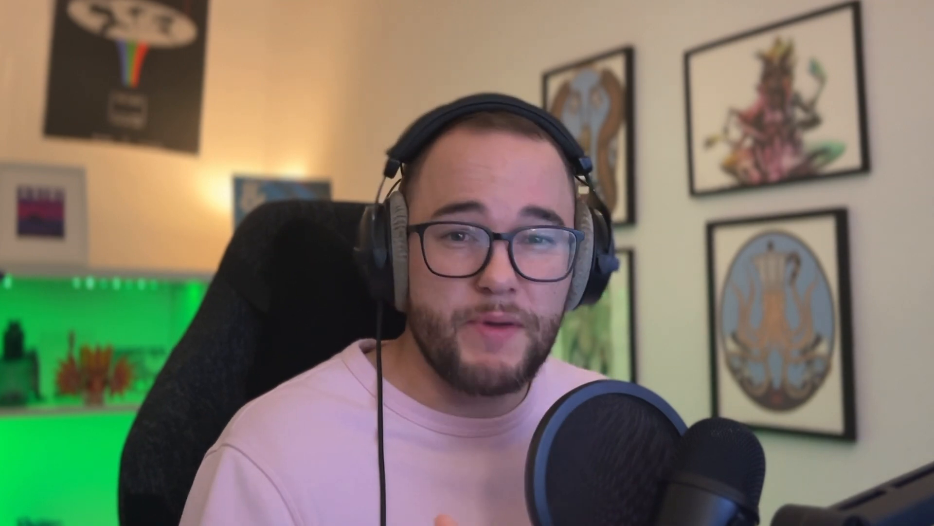
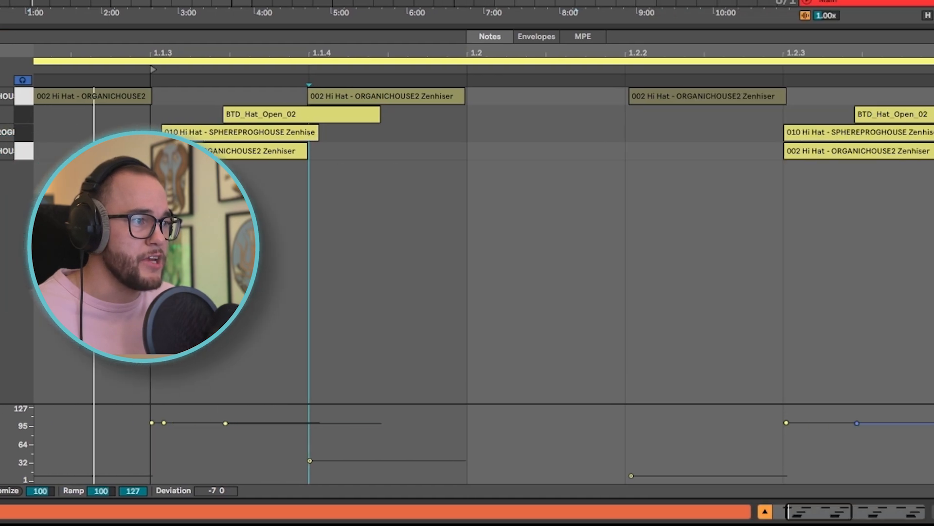
Select the BTD_Hat_Open_02 notes across the Hi Hat 1 clip and show the track's device chain
{"action": "scroll", "coordinate": [614, 127], "scroll_direction": "down", "scroll_amount": 5}
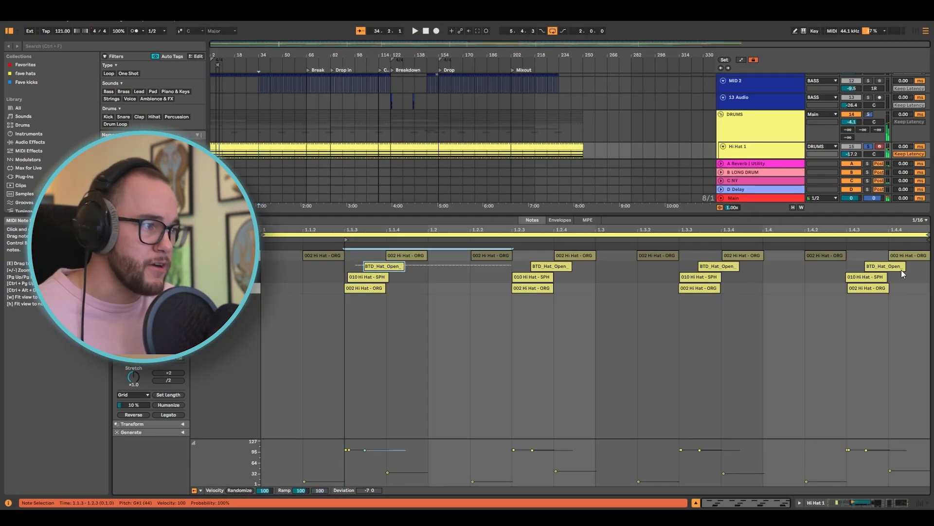
{"action": "left_click", "coordinate": [902, 271], "text": "shift"}
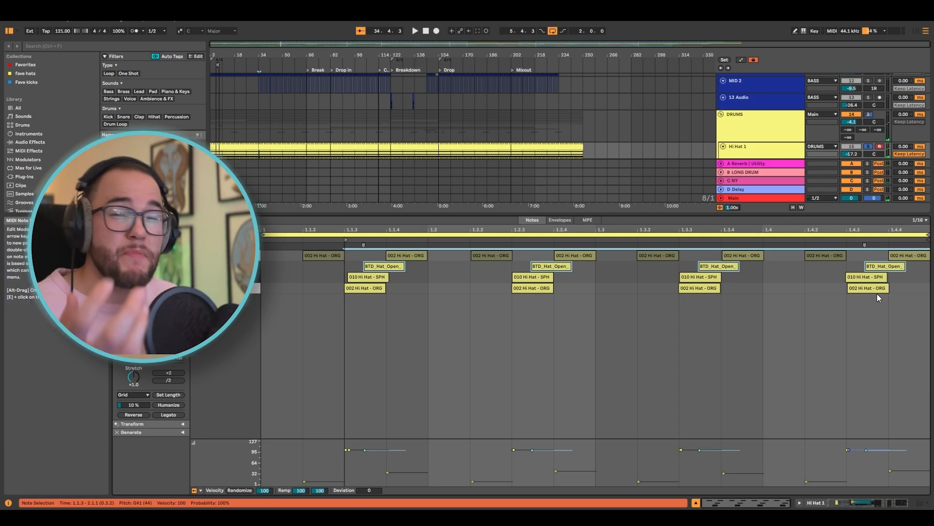
{"action": "left_click", "coordinate": [798, 154]}
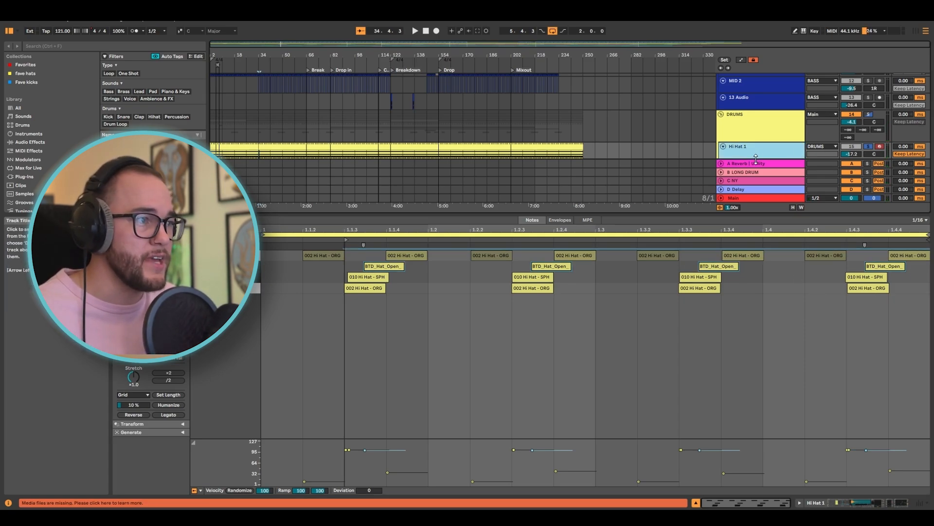
{"action": "key", "text": "shift+Tab"}
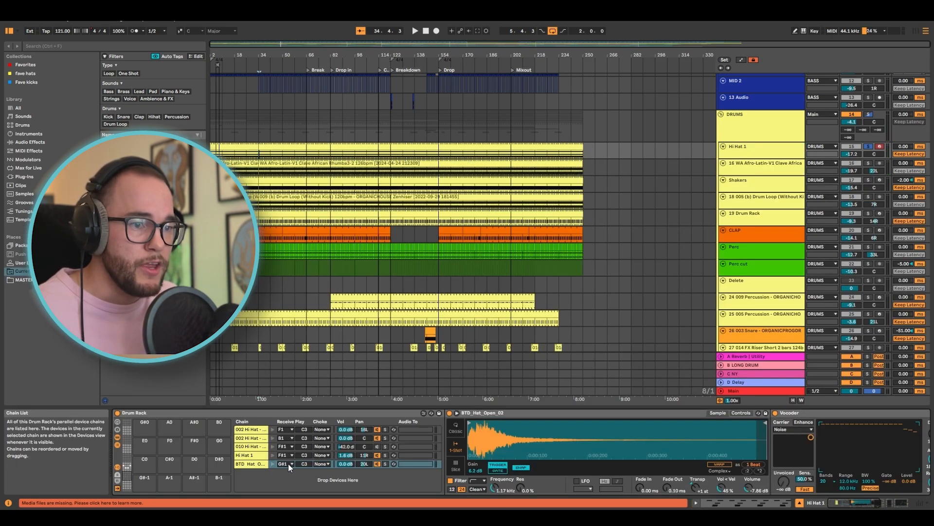
Audition the Hi Hat 1 pattern while toggling the BTD open hat chain in its Drum Rack off and on
{"action": "key", "text": "space"}
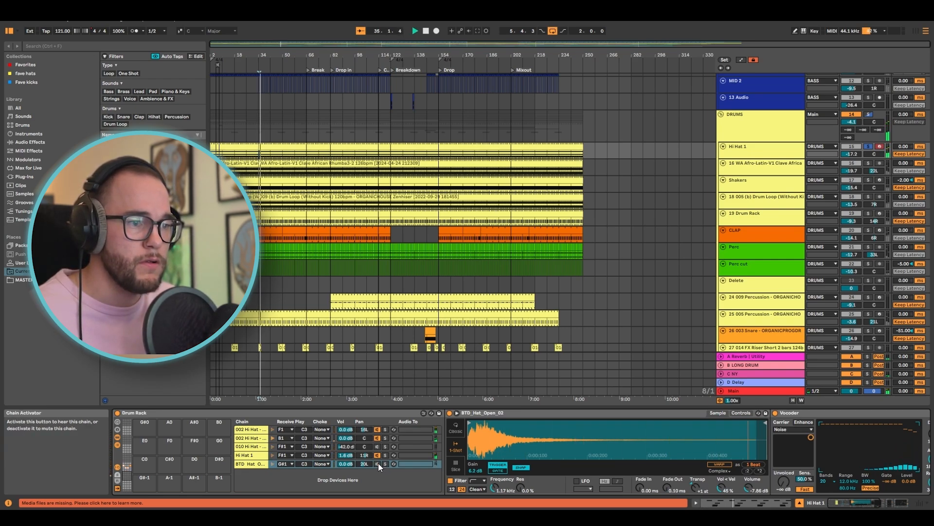
{"action": "left_click", "coordinate": [378, 463]}
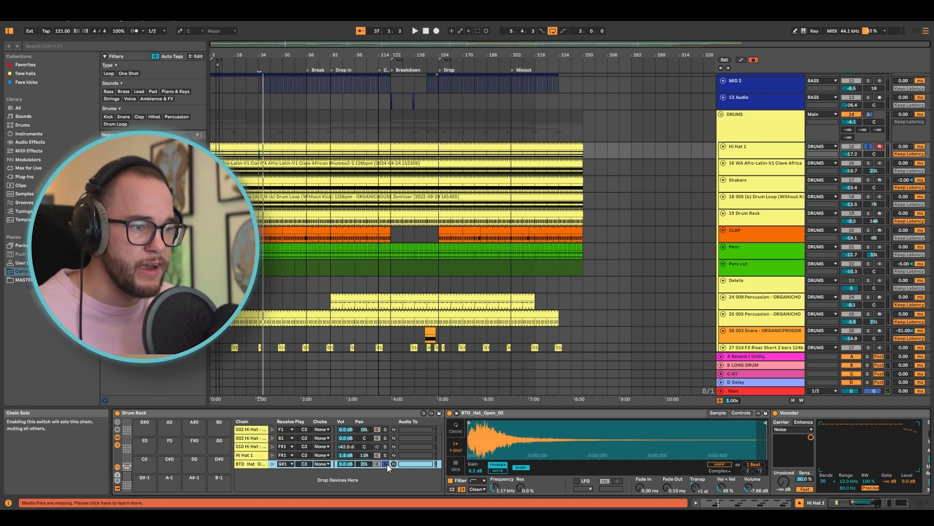
{"action": "key", "text": "space"}
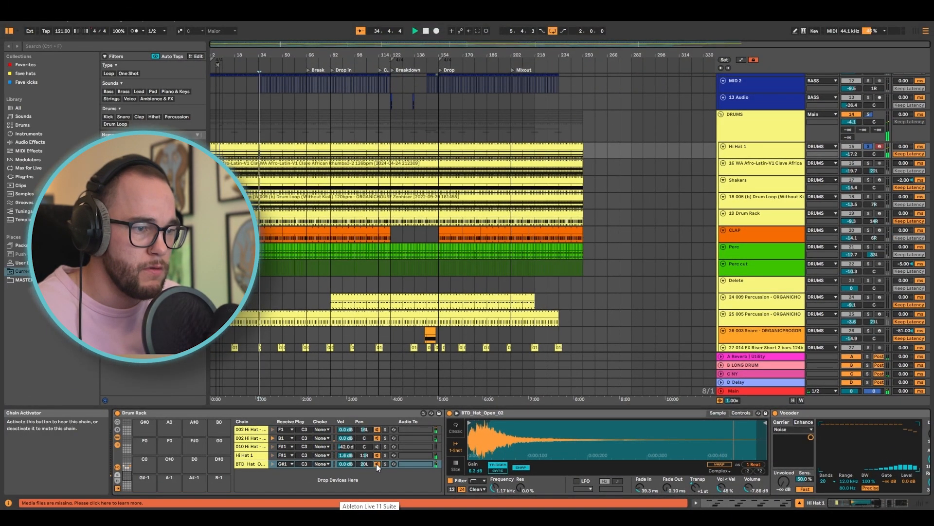
{"action": "left_click", "coordinate": [377, 463]}
{"action": "left_click", "coordinate": [377, 463]}
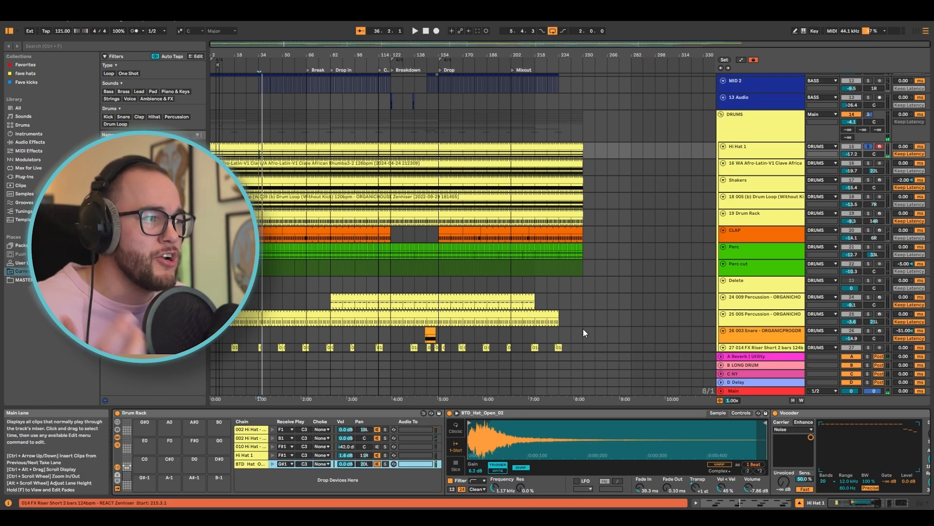
Examine the Vocoder, Compressor and EQ Eight settings at the end of the Hi Hat 1 device chain
{"action": "left_click", "coordinate": [876, 505]}
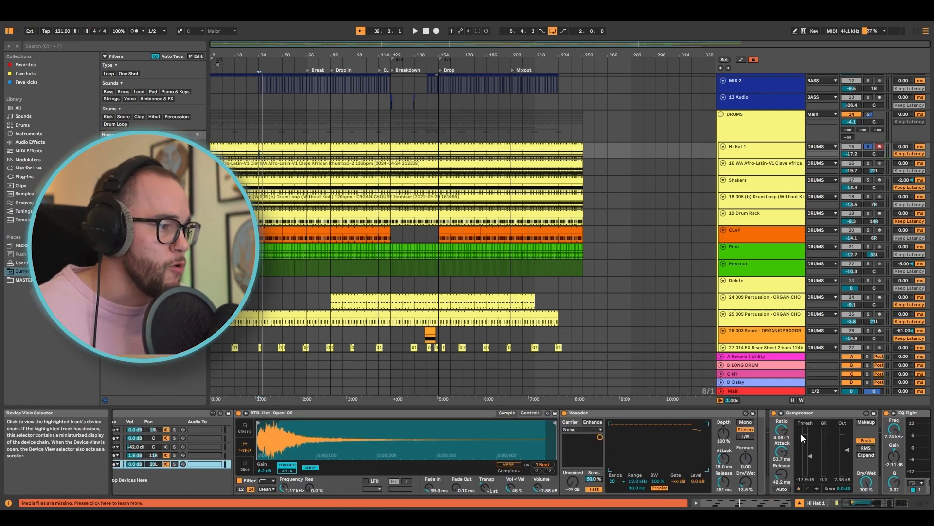
{"action": "left_click", "coordinate": [903, 506]}
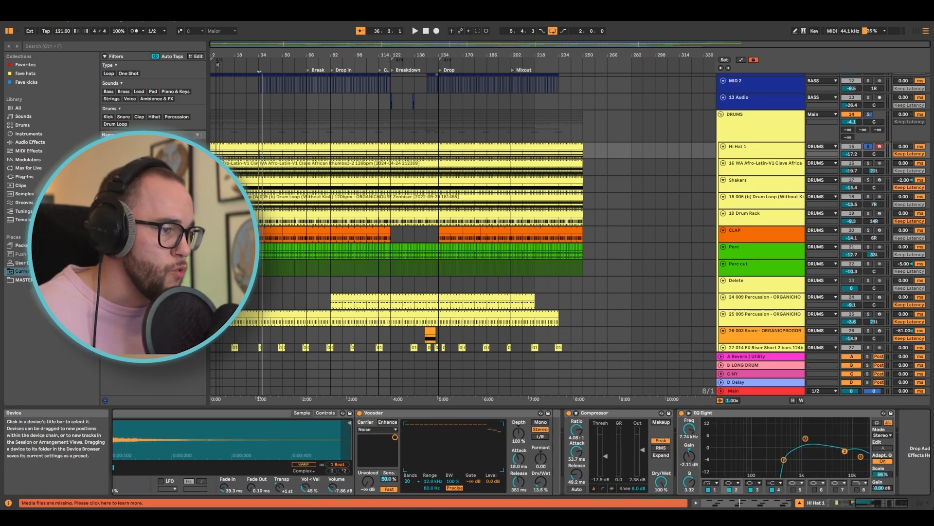
{"action": "left_click_drag", "start_coordinate": [895, 504], "coordinate": [897, 504]}
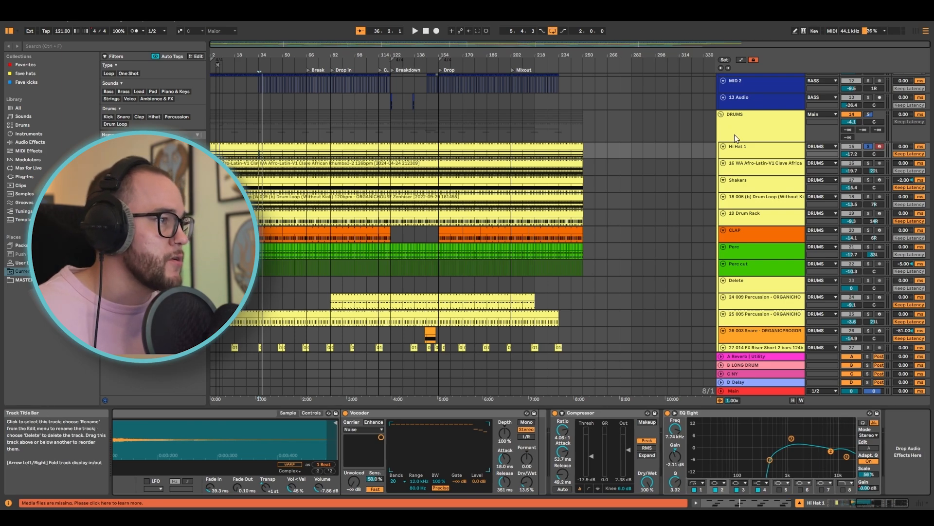
Solo the 16 WA Afro-Latin clave and Shakers tracks in turn to audition them and view their devices
{"action": "left_click", "coordinate": [752, 174]}
{"action": "key", "text": "space"}
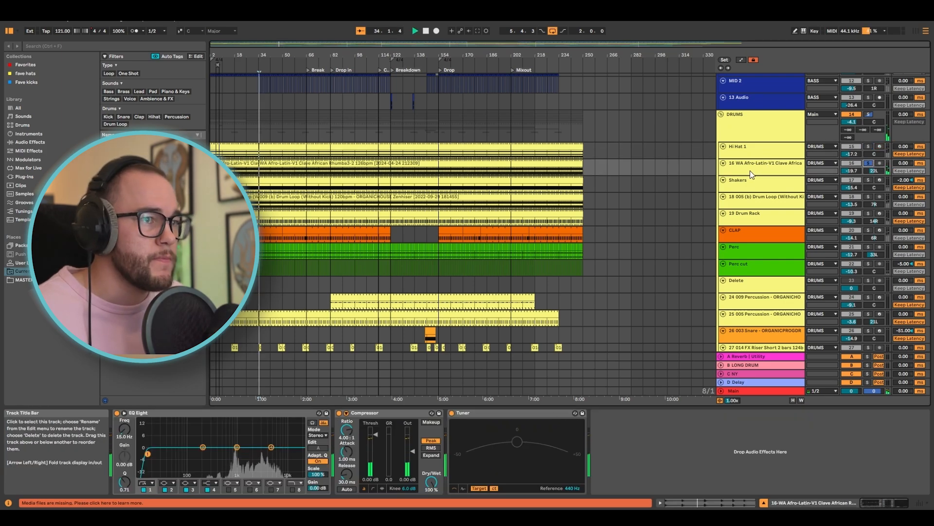
{"action": "left_click", "coordinate": [868, 180]}
{"action": "left_click", "coordinate": [777, 183]}
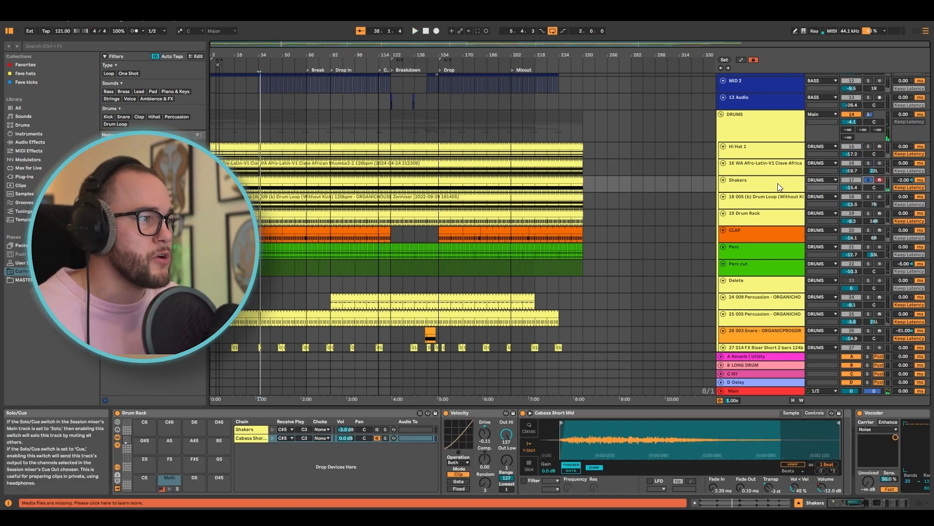
Solo the 18 005 (b) Drum Loop track and audition it with its EQ Eight and Compressor shown
{"action": "left_click", "coordinate": [869, 199]}
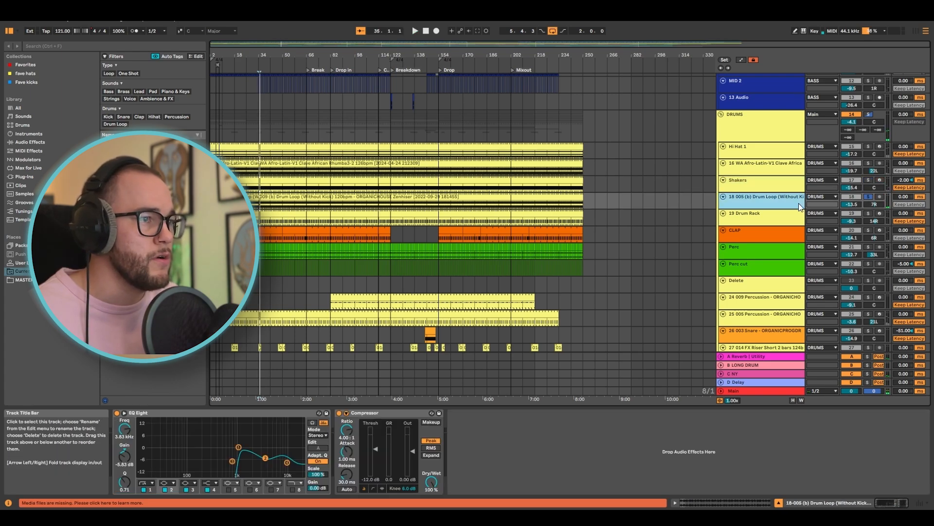
{"action": "scroll", "coordinate": [778, 210], "scroll_direction": "down", "scroll_amount": 1}
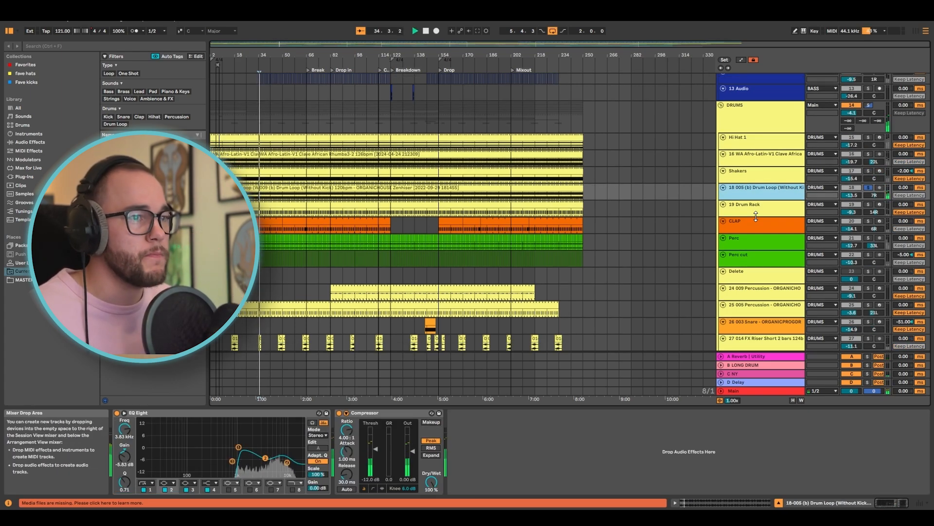
{"action": "double_click", "coordinate": [774, 186]}
{"action": "key", "text": "space"}
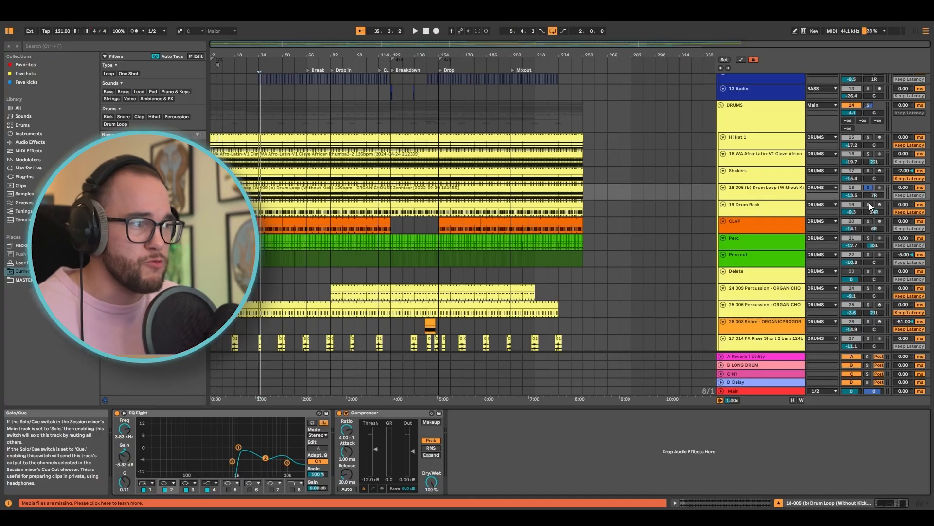
Solo the 19 Drum Rack and CLAP tracks in turn to audition them and view their devices
{"action": "left_click", "coordinate": [869, 203]}
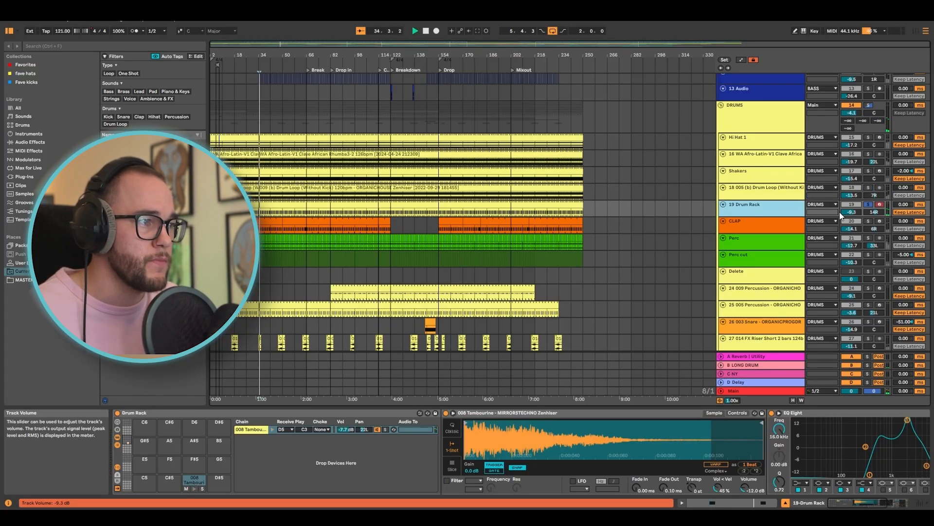
{"action": "left_click", "coordinate": [793, 209]}
{"action": "left_click", "coordinate": [868, 221]}
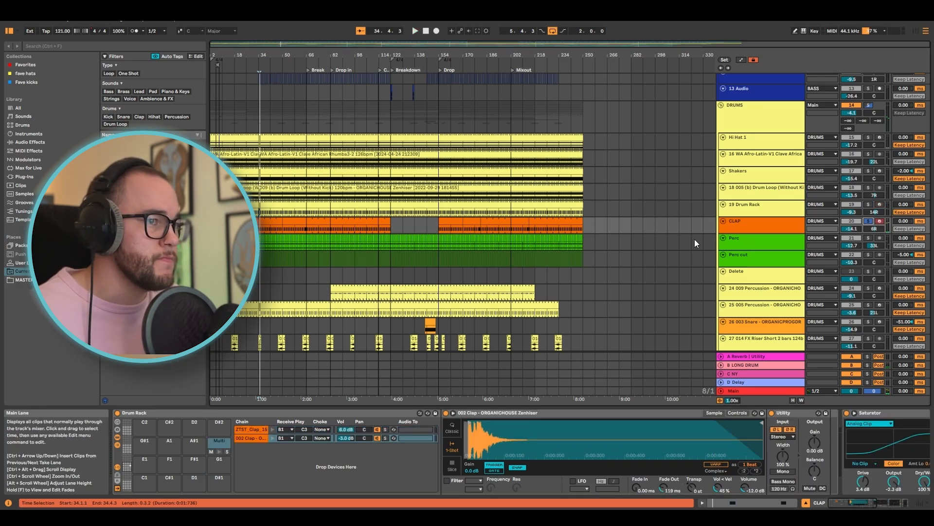
Solo and audition the Perc track, and reset the gain of band 3 in its EQ Eight to 0 dB
{"action": "scroll", "coordinate": [861, 219], "scroll_direction": "down", "scroll_amount": 1}
{"action": "left_click", "coordinate": [868, 220]}
{"action": "scroll", "coordinate": [438, 223], "scroll_direction": "up", "scroll_amount": 6}
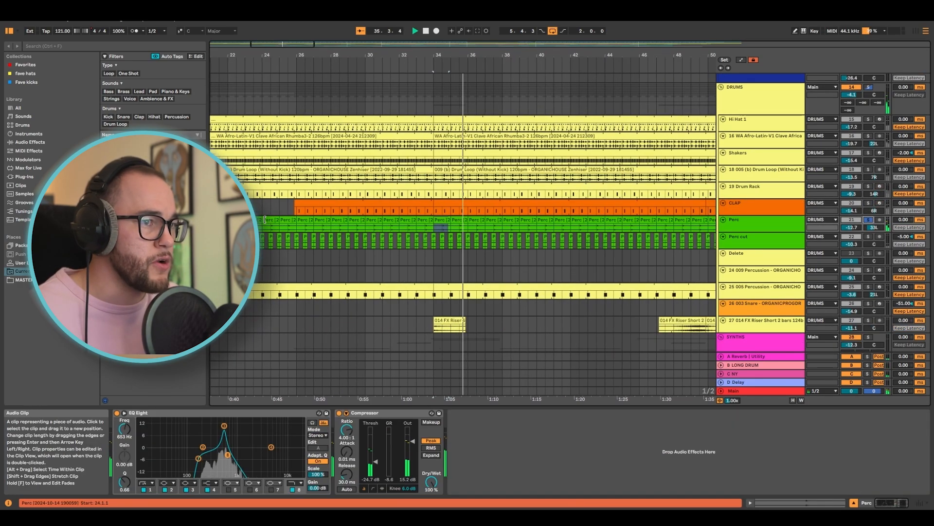
{"action": "left_click", "coordinate": [224, 425]}
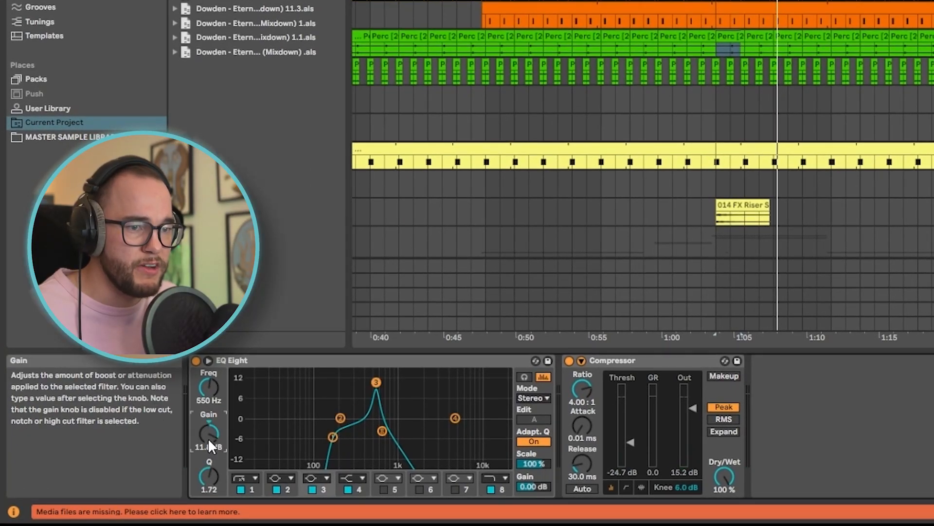
{"action": "double_click", "coordinate": [209, 438]}
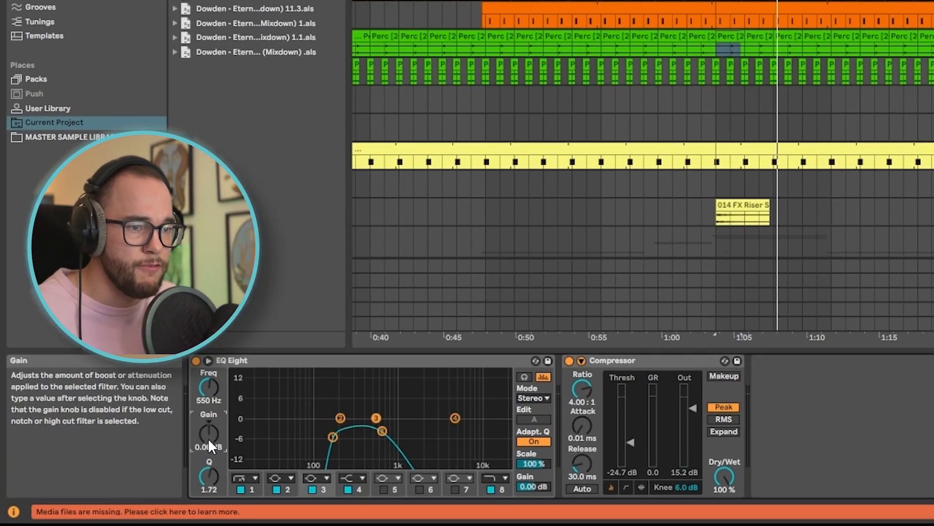
Undo the last EQ gain change, audition the soloed Perc cut track, and select one of its clips near bar 35
{"action": "key", "text": "ctrl+z"}
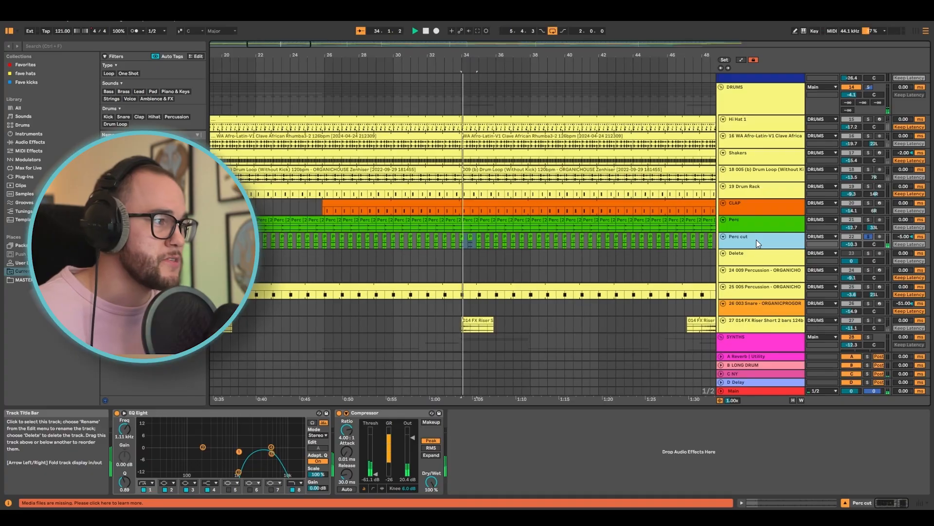
{"action": "scroll", "coordinate": [481, 243], "scroll_direction": "up", "scroll_amount": 10}
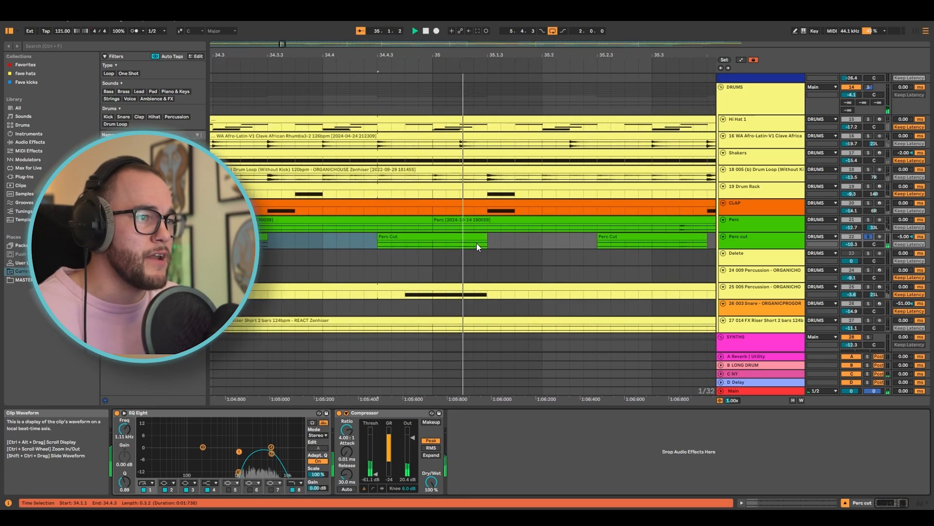
{"action": "key", "text": "space"}
{"action": "left_click", "coordinate": [540, 236]}
{"action": "scroll", "coordinate": [540, 236], "scroll_direction": "down", "scroll_amount": 5}
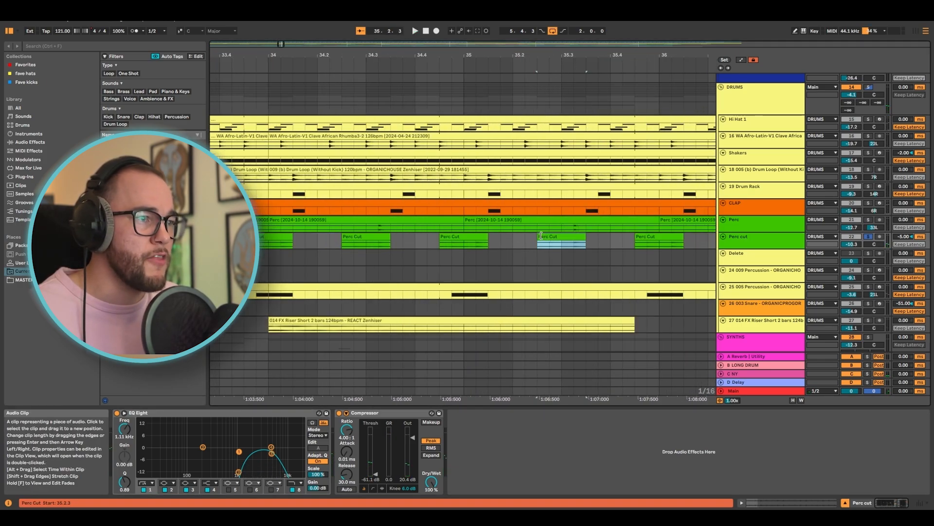
Locate the Perc Cut clip's source sample in the browser, try placing it on the Perc cut track, and undo that placement
{"action": "right_click", "coordinate": [540, 236]}
{"action": "left_click", "coordinate": [579, 336]}
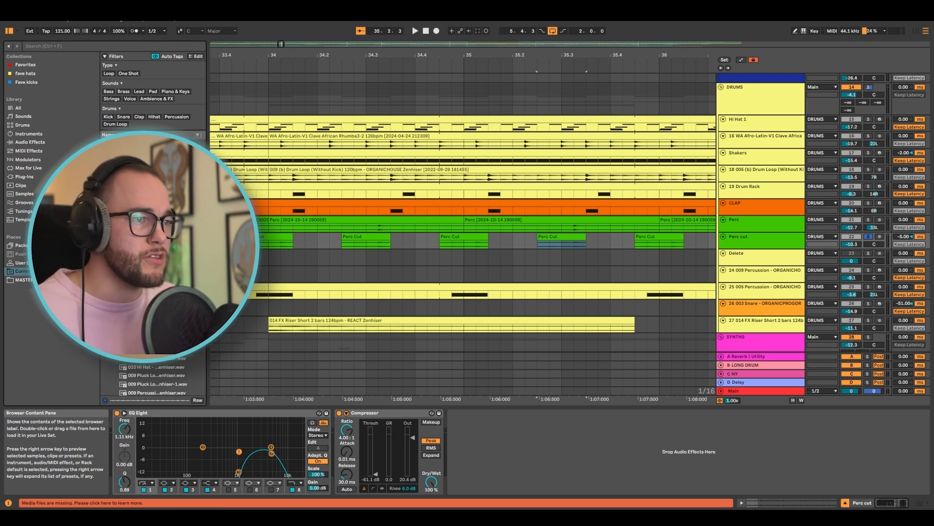
{"action": "left_click_drag", "start_coordinate": [156, 266], "coordinate": [464, 240]}
{"action": "key", "text": "ctrl+z"}
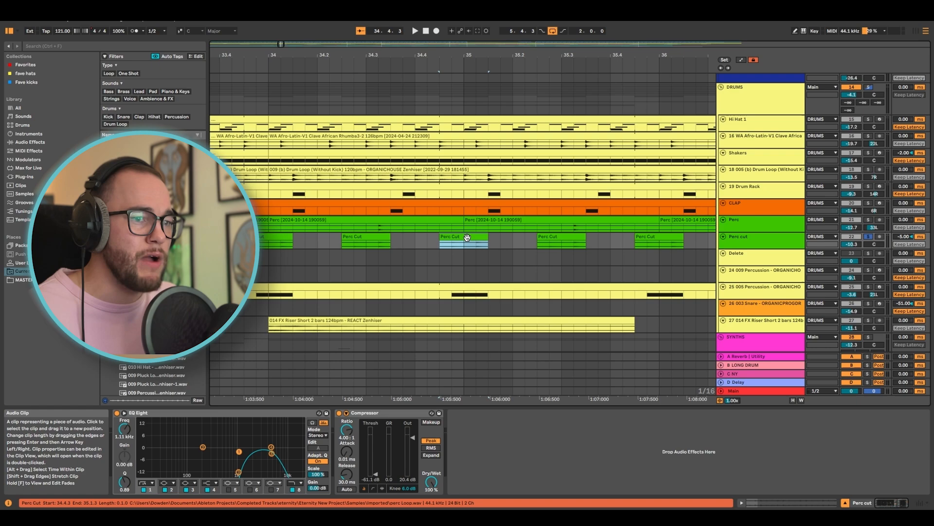
Compare the Perc cut track with its EQ Eight bypassed and re-enabled during playback
{"action": "double_click", "coordinate": [467, 237]}
{"action": "key", "text": "space"}
{"action": "left_click", "coordinate": [116, 413]}
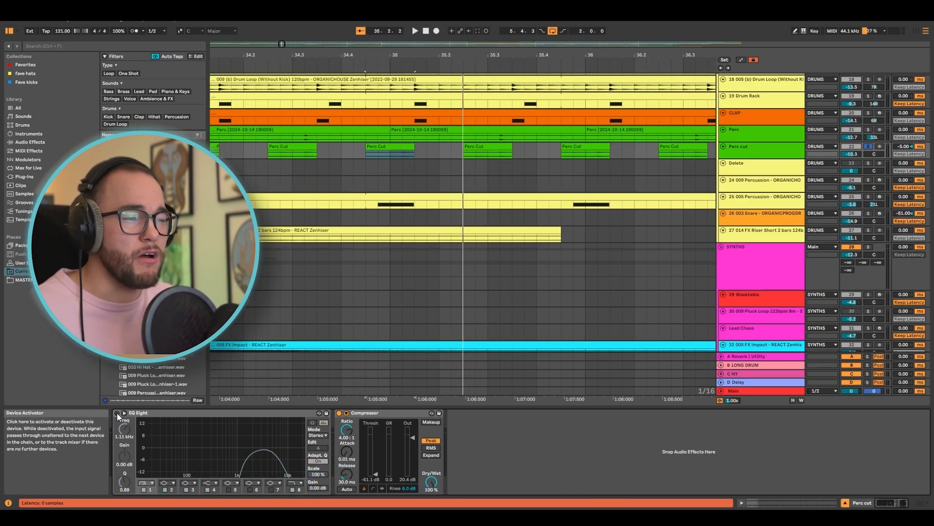
{"action": "key", "text": "space"}
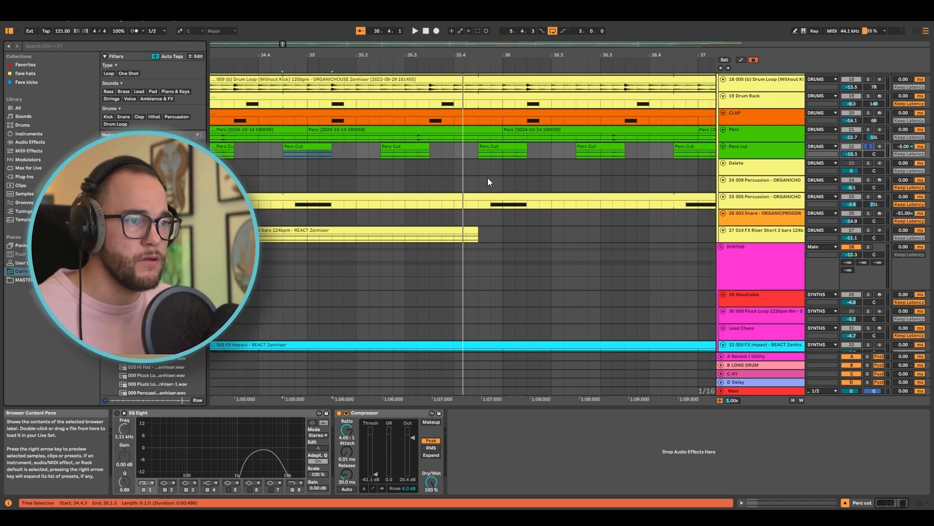
{"action": "left_click", "coordinate": [487, 152]}
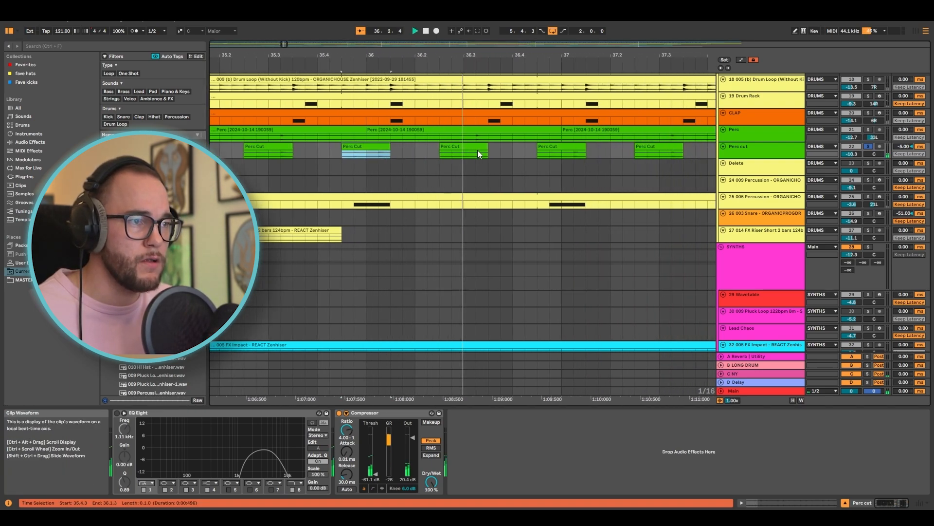
{"action": "left_click", "coordinate": [116, 413]}
{"action": "key", "text": "space"}
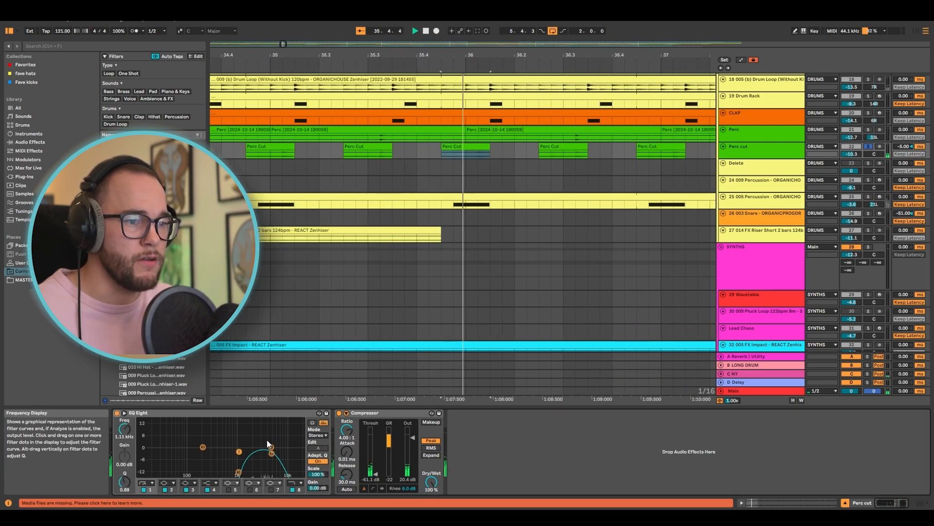
Bypass the Compressor on the Perc cut track, audition the difference, and re-enable it
{"action": "left_click", "coordinate": [339, 413]}
{"action": "key", "text": "space"}
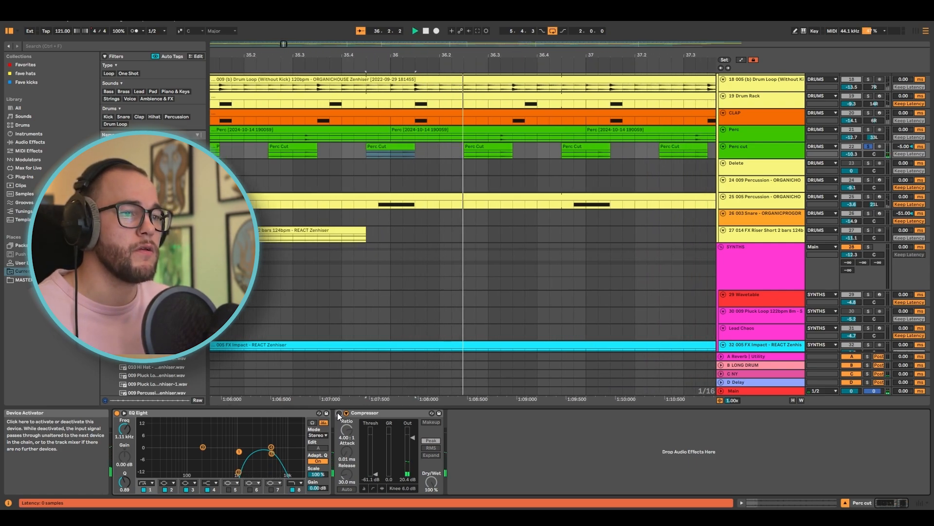
{"action": "left_click", "coordinate": [338, 413]}
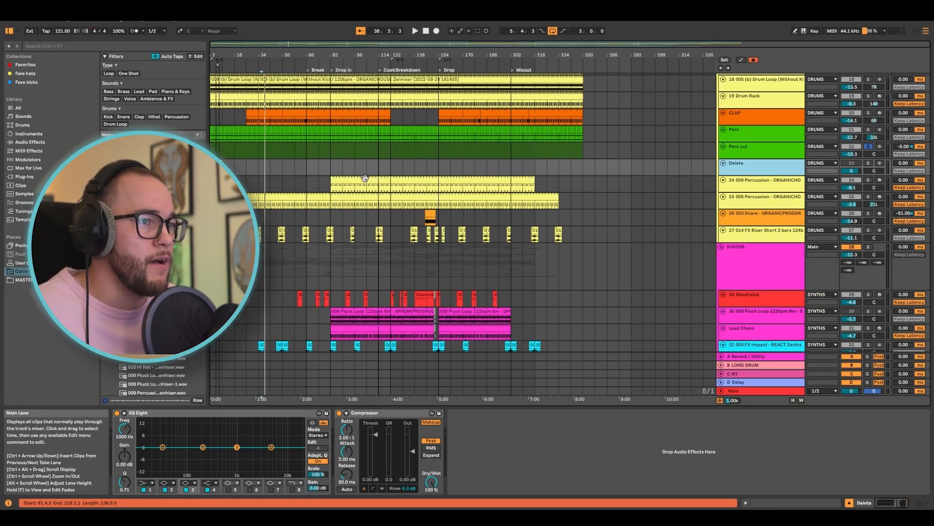
Solo the 24 009 Percussion and 25 005 Percussion tracks in turn to audition them and view their devices
{"action": "left_click", "coordinate": [365, 178]}
{"action": "left_click", "coordinate": [869, 179]}
{"action": "key", "text": "space"}
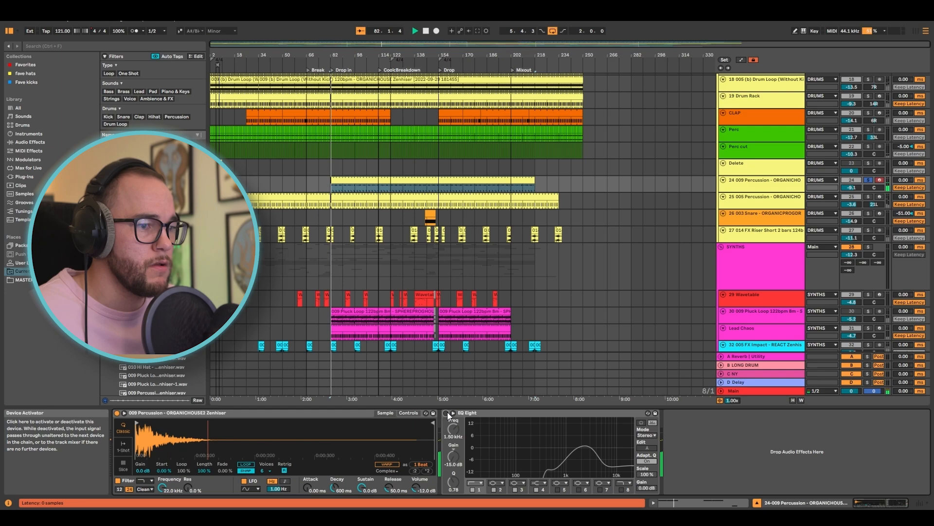
{"action": "left_click", "coordinate": [868, 197]}
{"action": "left_click", "coordinate": [735, 197]}
{"action": "key", "text": "space"}
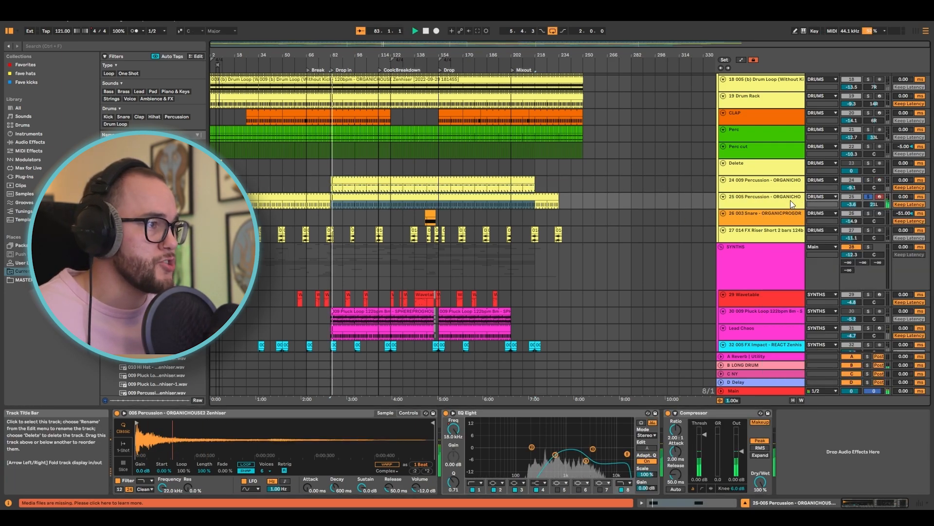
Solo the 26 003 Snare track and play its breakdown clip from bar 145
{"action": "left_click", "coordinate": [868, 213]}
{"action": "left_click", "coordinate": [431, 215]}
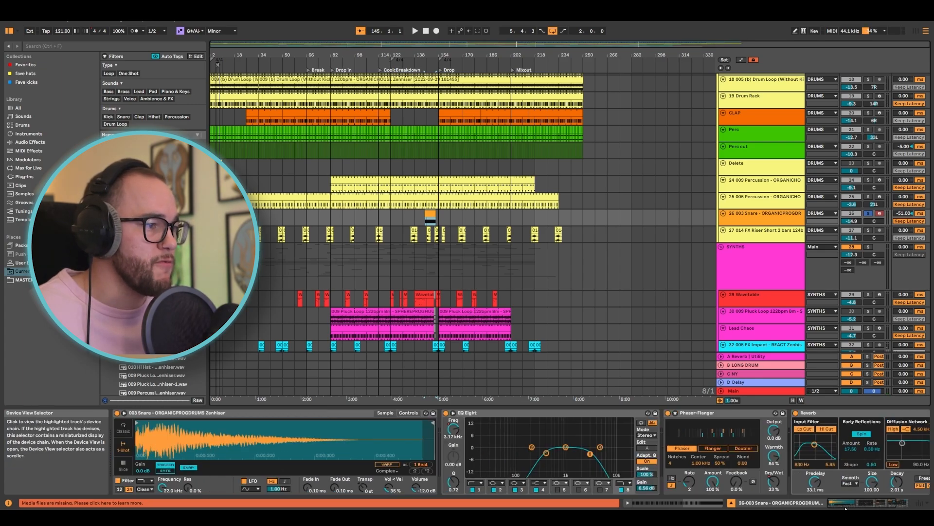
{"action": "scroll", "coordinate": [416, 195], "scroll_direction": "up", "scroll_amount": 5}
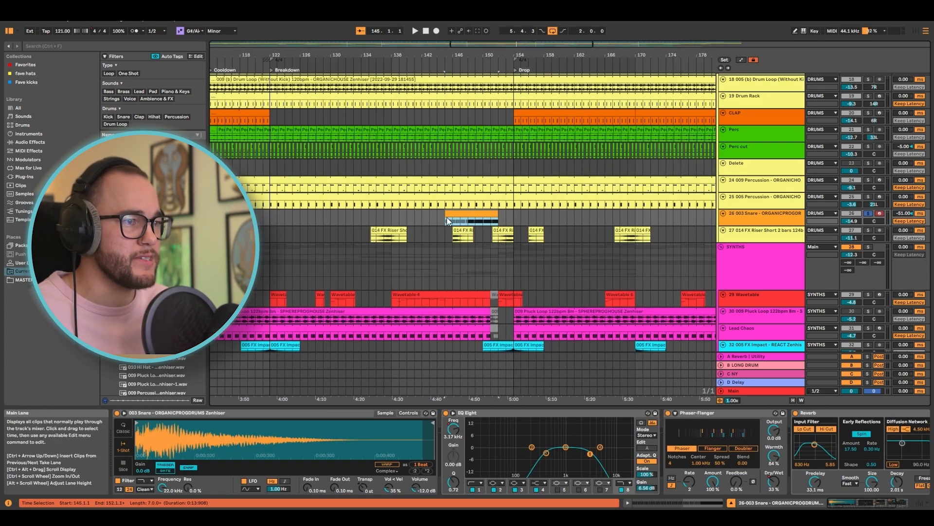
{"action": "left_click", "coordinate": [446, 217]}
{"action": "key", "text": "space"}
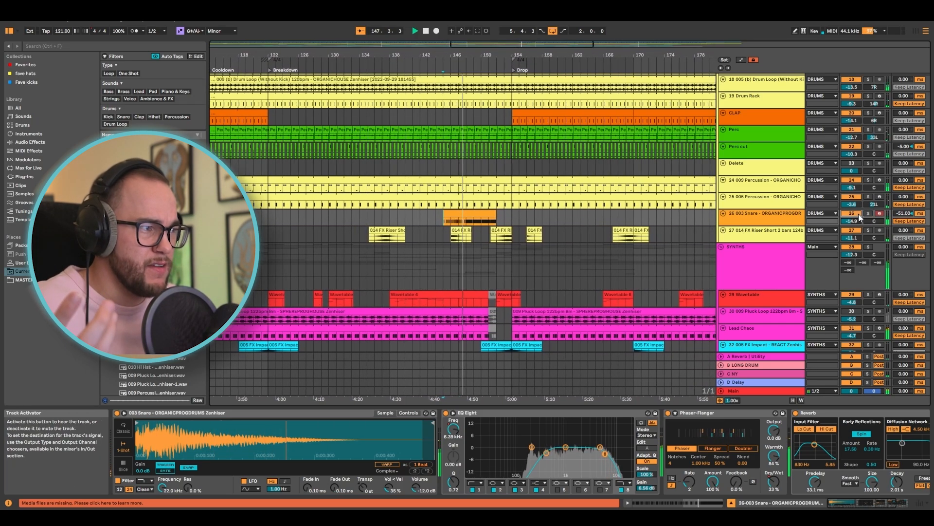
Switch the 26 003 Snare track's solo on and off during playback to compare it alone and in the full mix
{"action": "left_click", "coordinate": [867, 213]}
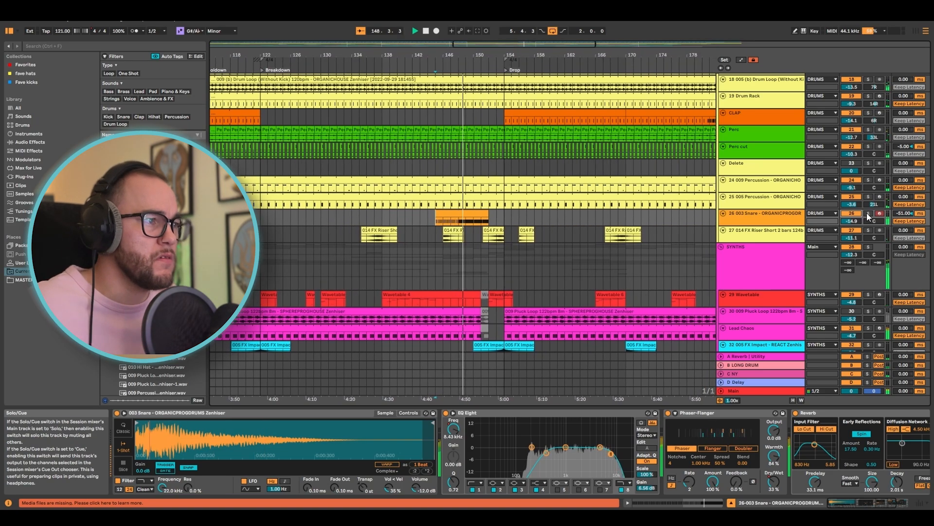
{"action": "left_click", "coordinate": [867, 213]}
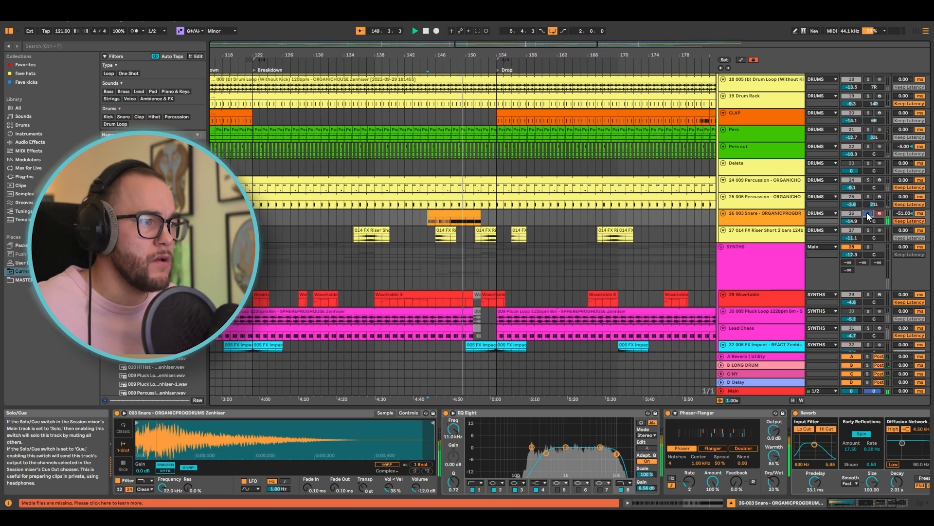
{"action": "left_click", "coordinate": [867, 213]}
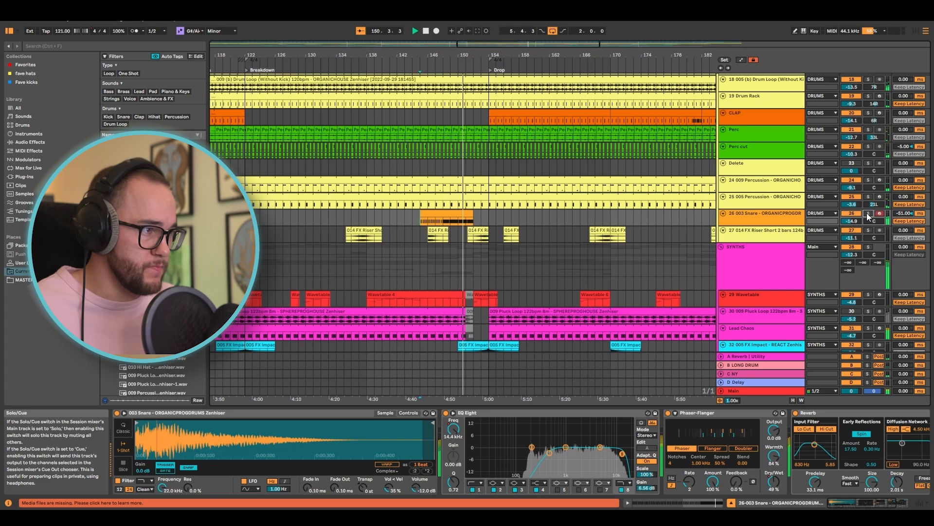
{"action": "left_click", "coordinate": [866, 213]}
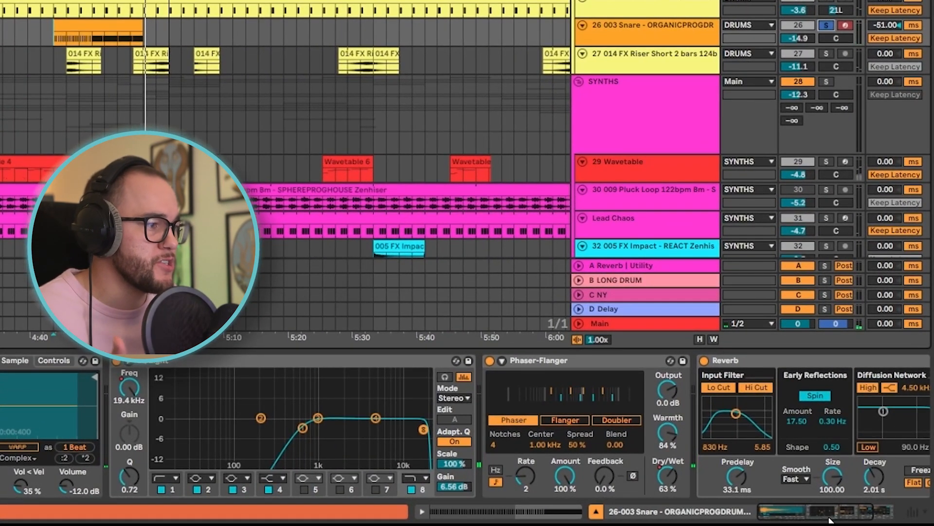
View the rest of the 26 003 Snare track's device chain and replay its clip from bar 147
{"action": "mouse_move", "coordinate": [869, 502]}
{"action": "left_mouse_down"}
{"action": "mouse_move", "coordinate": [883, 502]}
{"action": "mouse_move", "coordinate": [853, 509]}
{"action": "left_mouse_up"}
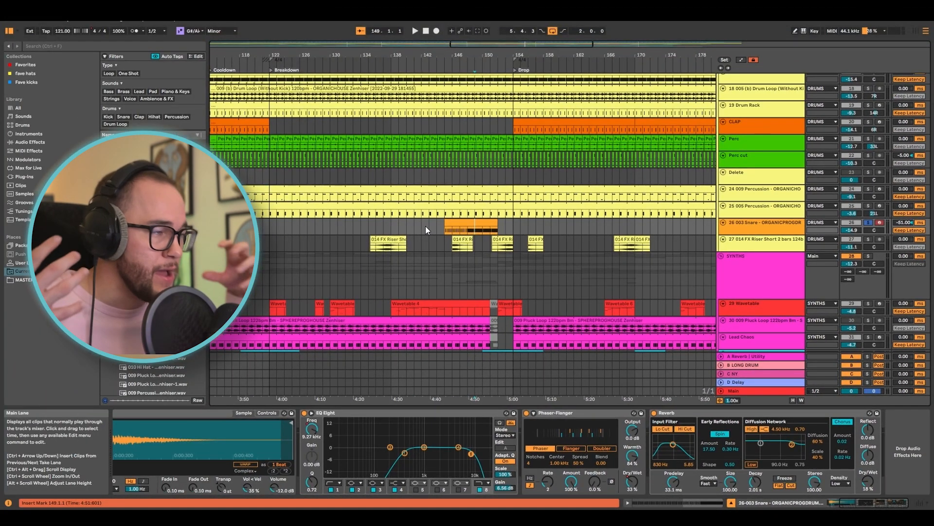
{"action": "left_click", "coordinate": [458, 228]}
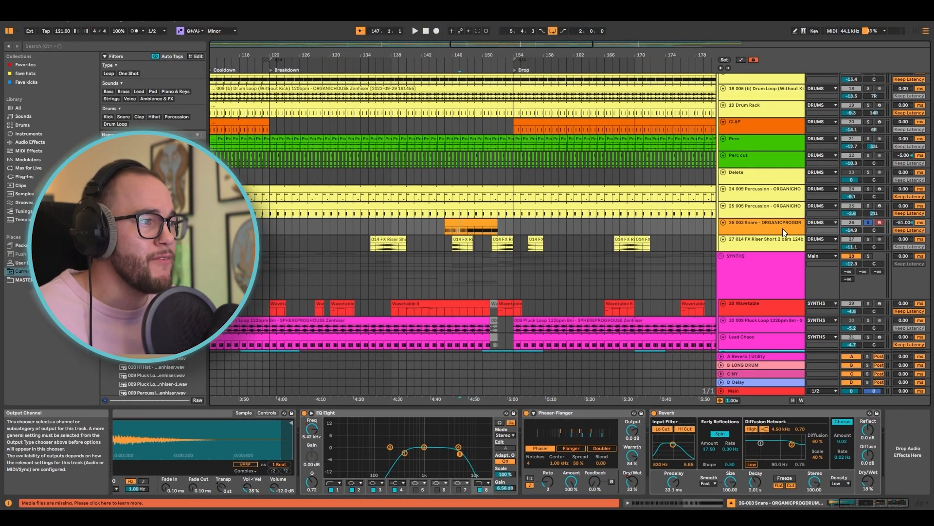
{"action": "key", "text": "space"}
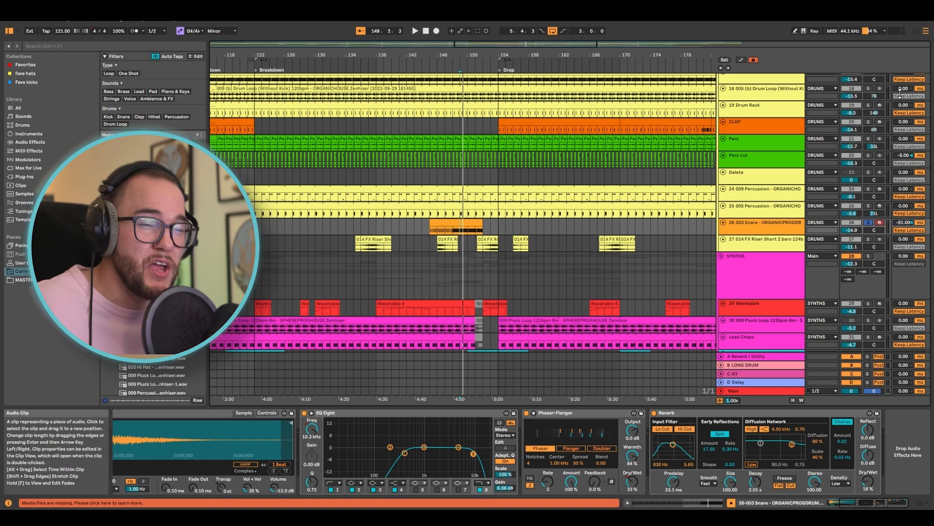
Solo the 27 014 FX Riser track and audition it from bar 146 with its devices shown
{"action": "scroll", "coordinate": [640, 195], "scroll_direction": "down", "scroll_amount": 3}
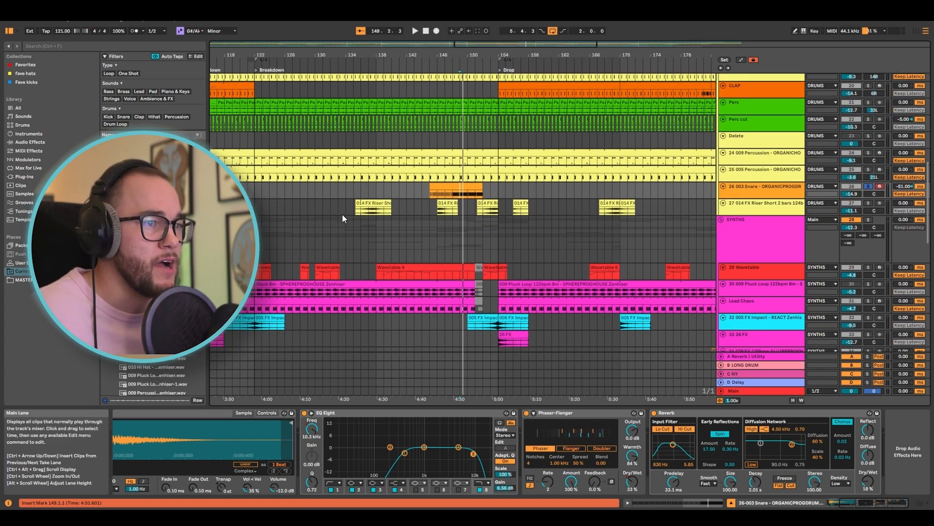
{"action": "left_click", "coordinate": [437, 212]}
{"action": "left_click", "coordinate": [868, 203]}
{"action": "key", "text": "space"}
{"action": "scroll", "coordinate": [483, 211], "scroll_direction": "down", "scroll_amount": 1}
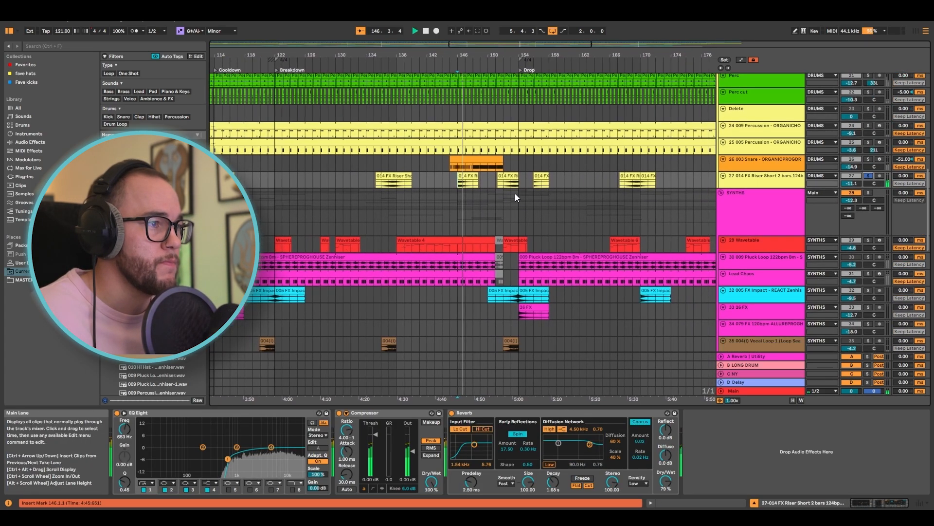
Solo the DRUMS group and play all the drum layers together from the Drop at bar 154
{"action": "scroll", "coordinate": [715, 166], "scroll_direction": "down", "scroll_amount": 2}
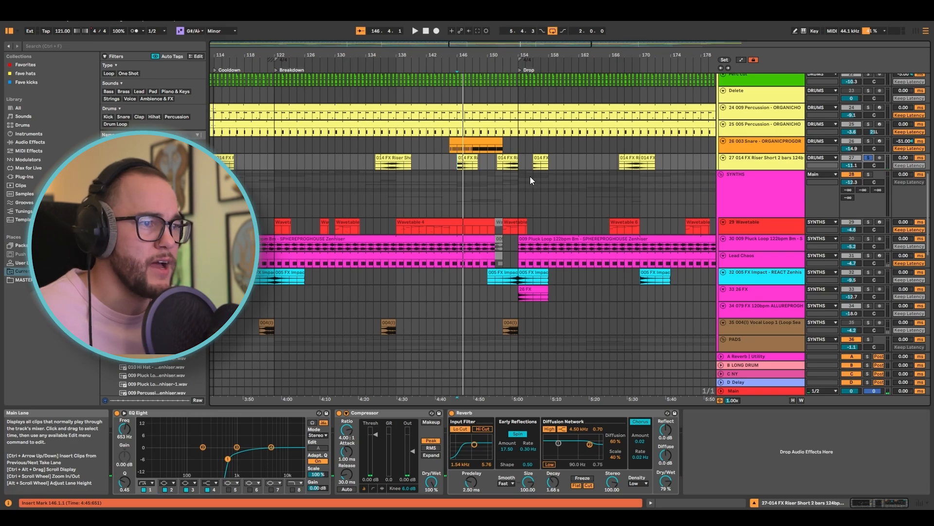
{"action": "scroll", "coordinate": [506, 184], "scroll_direction": "up", "scroll_amount": 2}
{"action": "scroll", "coordinate": [504, 146], "scroll_direction": "up", "scroll_amount": 3}
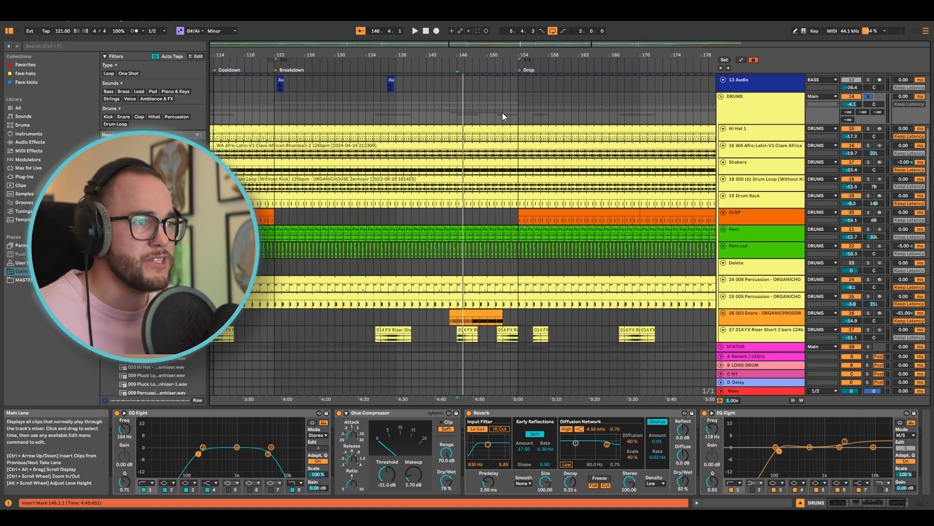
{"action": "left_click", "coordinate": [519, 116]}
{"action": "scroll", "coordinate": [519, 183], "scroll_direction": "down", "scroll_amount": 2}
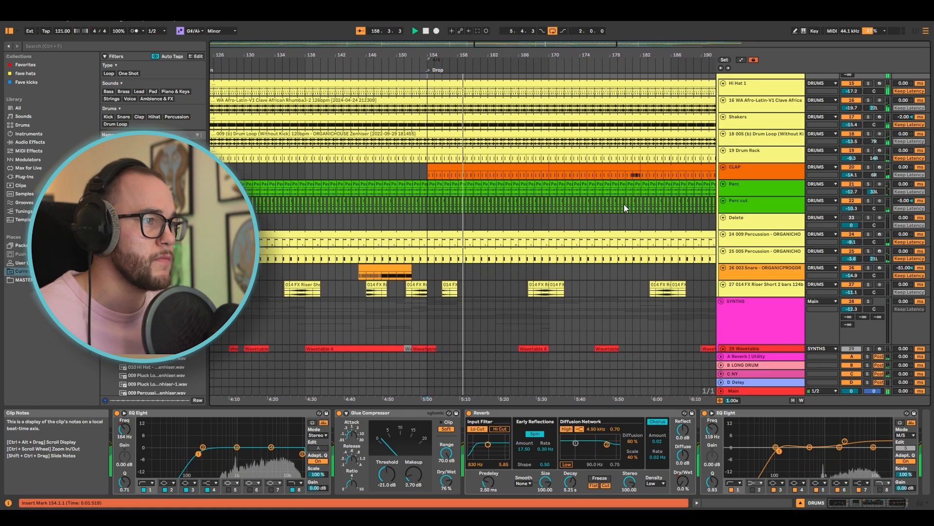
{"action": "key", "text": "space"}
Play the CLAP track's fill from bar 180 together with the other drum layers
{"action": "scroll", "coordinate": [550, 176], "scroll_direction": "up", "scroll_amount": 5}
{"action": "left_click", "coordinate": [551, 177]}
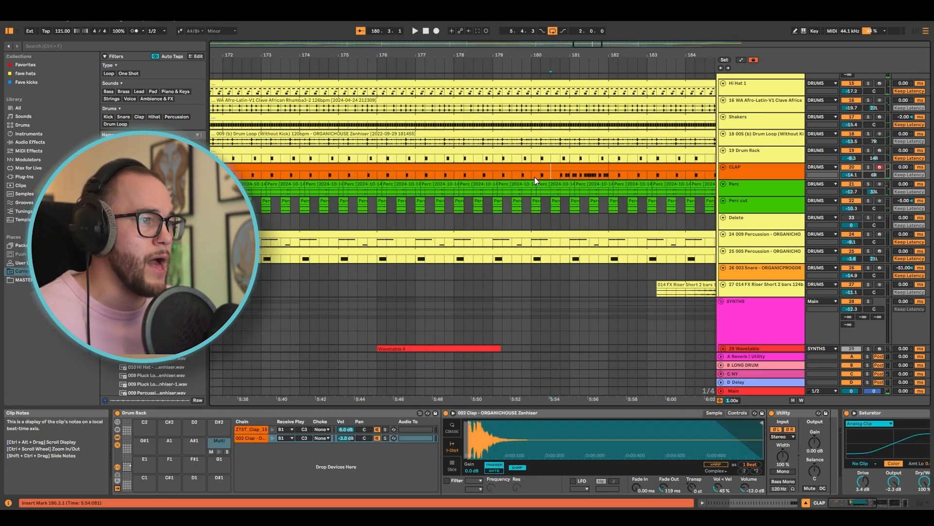
{"action": "key", "text": "space"}
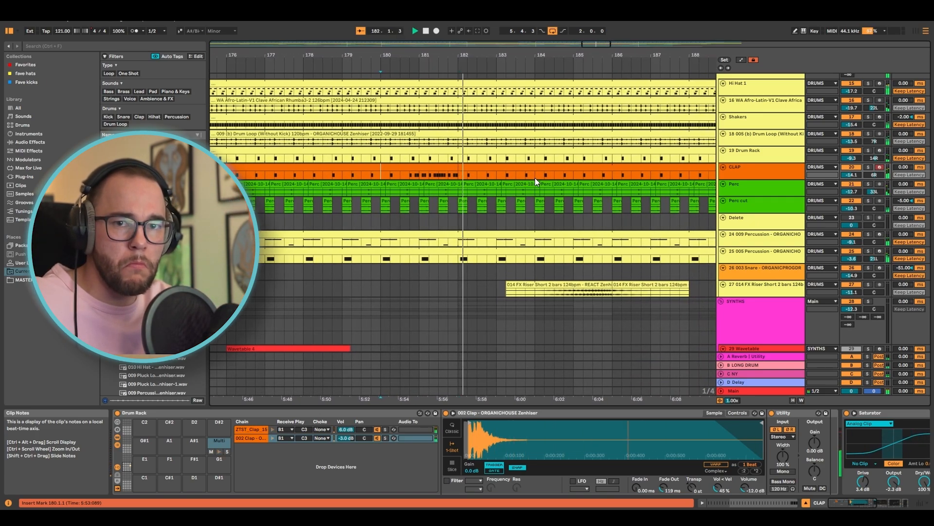
Solo the 29 Wavetable track, audition its breakdown clip near bar 138, and enlarge the track to view its notes and devices
{"action": "scroll", "coordinate": [459, 247], "scroll_direction": "down", "scroll_amount": 6}
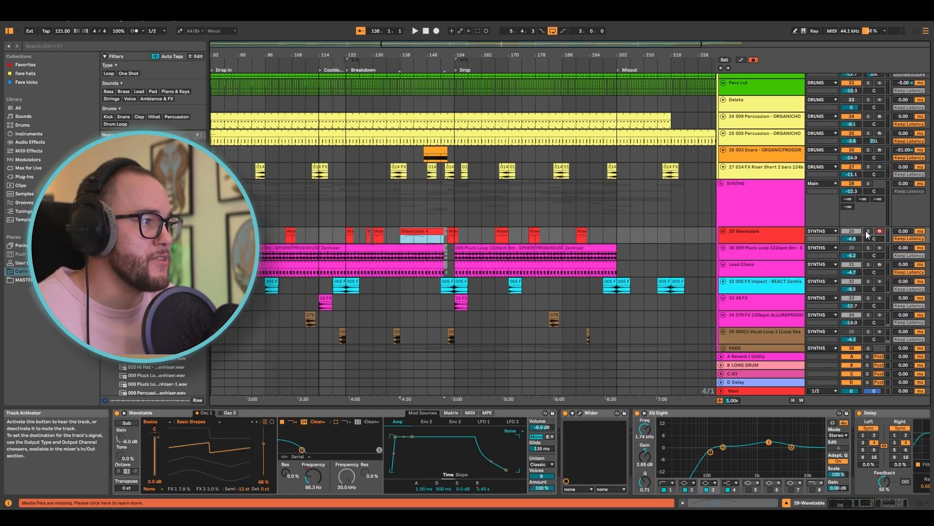
{"action": "left_click", "coordinate": [868, 231]}
{"action": "scroll", "coordinate": [403, 238], "scroll_direction": "up", "scroll_amount": 8, "text": "ctrl"}
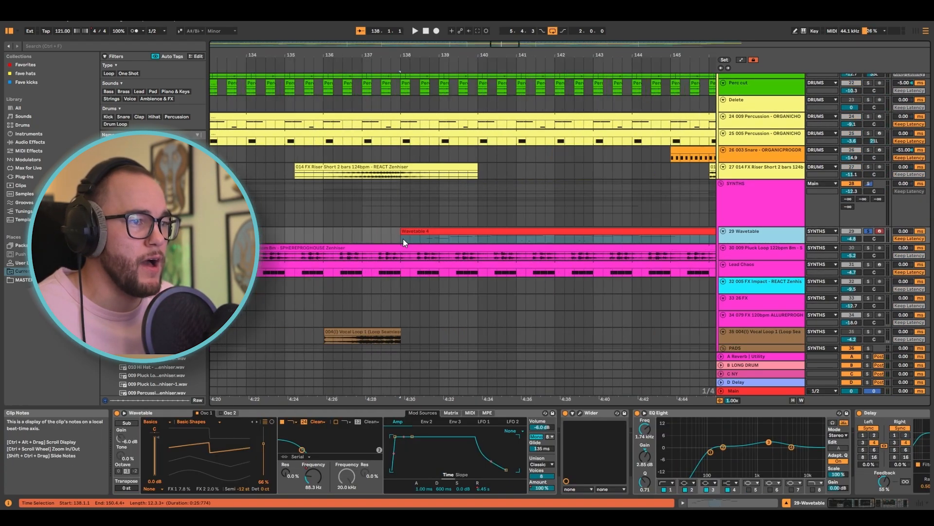
{"action": "left_click", "coordinate": [422, 238]}
{"action": "key", "text": "space"}
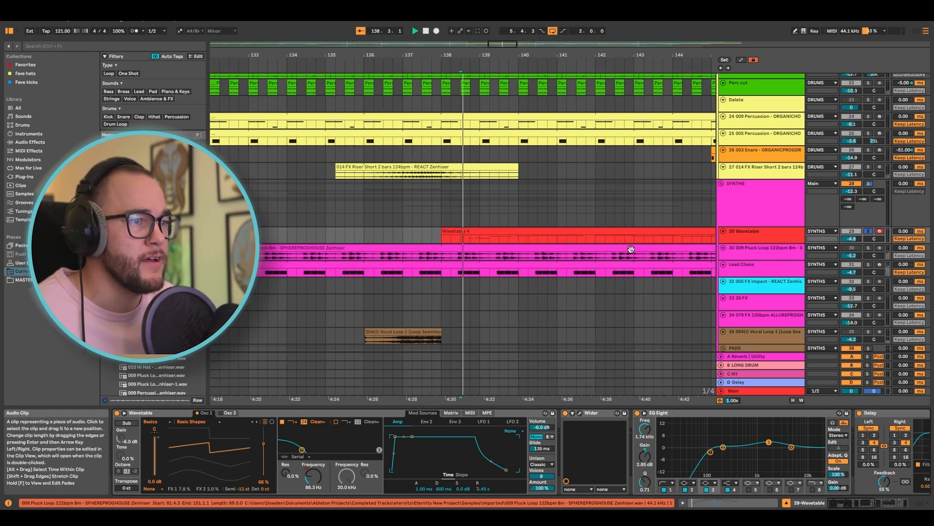
{"action": "left_click_drag", "start_coordinate": [774, 247], "coordinate": [769, 290]}
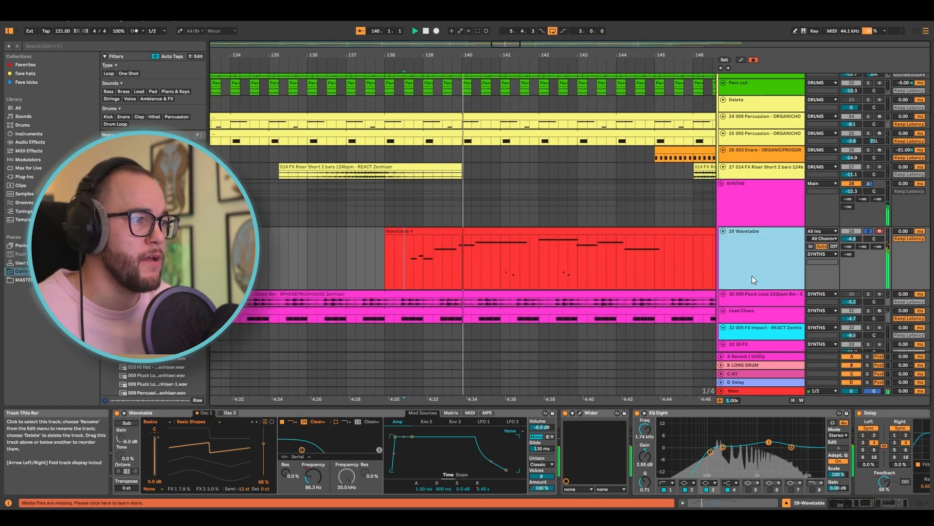
{"action": "left_click_drag", "start_coordinate": [844, 498], "coordinate": [824, 492]}
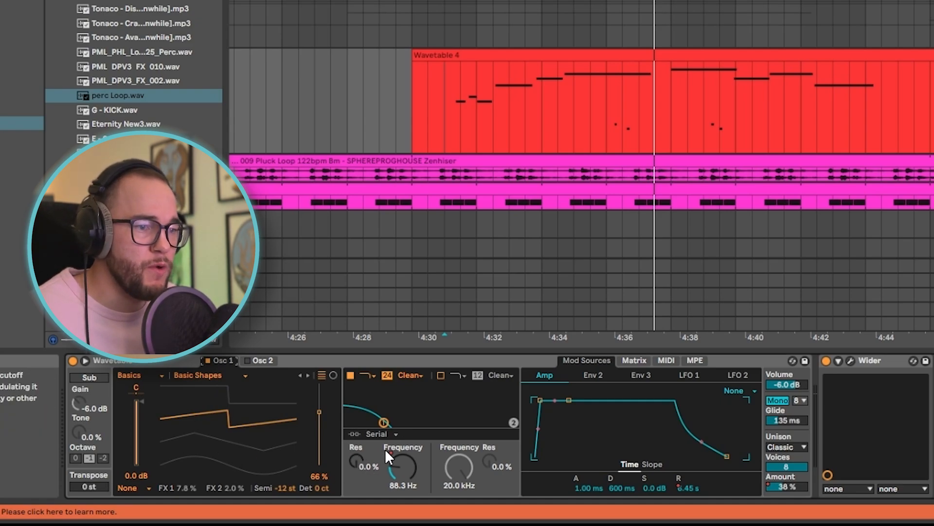
Show the Wavetable's Filter 1 Frequency automation on the 29 Wavetable track and compare its shape across the clips
{"action": "right_click", "coordinate": [406, 464]}
{"action": "left_click", "coordinate": [475, 337]}
{"action": "scroll", "coordinate": [617, 71], "scroll_direction": "down", "scroll_amount": 10}
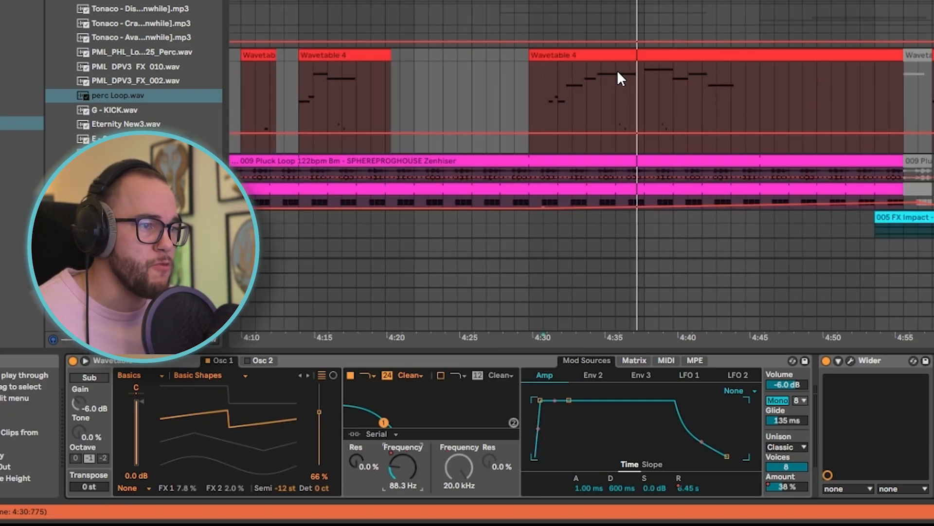
{"action": "scroll", "coordinate": [374, 119], "scroll_direction": "up", "scroll_amount": 8}
{"action": "scroll", "coordinate": [375, 132], "scroll_direction": "up", "scroll_amount": 1}
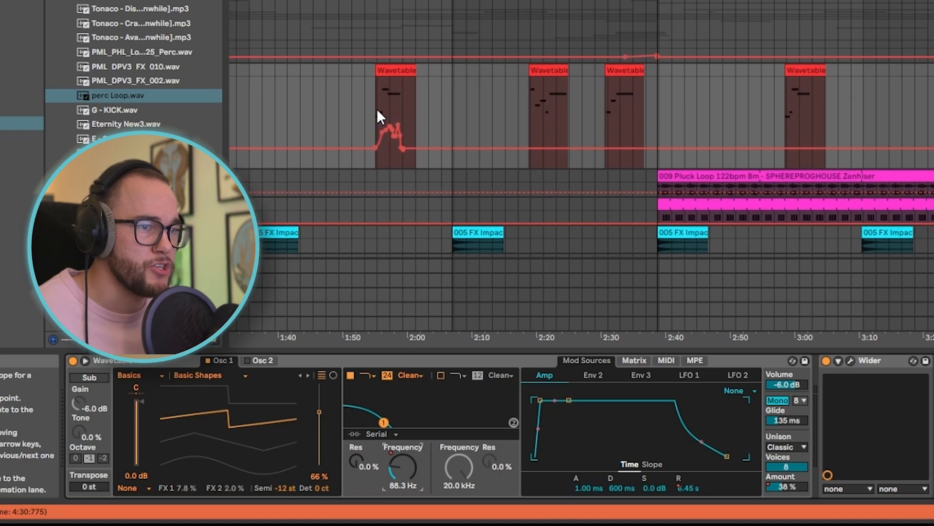
{"action": "scroll", "coordinate": [571, 141], "scroll_direction": "down", "scroll_amount": 8}
{"action": "scroll", "coordinate": [570, 139], "scroll_direction": "up", "scroll_amount": 10}
{"action": "scroll", "coordinate": [617, 125], "scroll_direction": "down", "scroll_amount": 3}
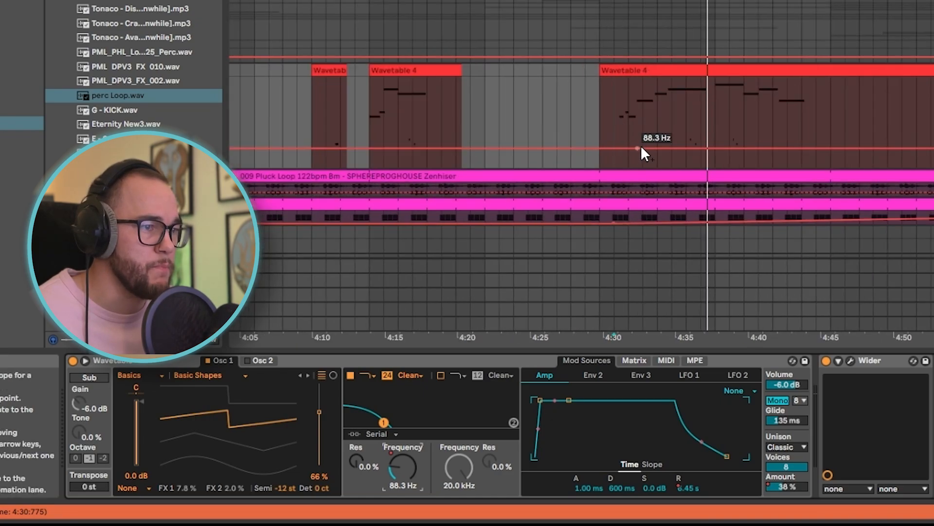
Draw a rising and falling Filter 1 Frequency automation curve over the long Wavetable 4 clip from about 4:32 to 4:45 and play it
{"action": "left_click", "coordinate": [643, 148]}
{"action": "mouse_move", "coordinate": [787, 148]}
{"action": "left_mouse_down"}
{"action": "mouse_move", "coordinate": [787, 125]}
{"action": "mouse_move", "coordinate": [720, 119]}
{"action": "mouse_move", "coordinate": [679, 131]}
{"action": "mouse_move", "coordinate": [823, 109]}
{"action": "left_mouse_up"}
{"action": "key", "text": "b"}
{"action": "mouse_move", "coordinate": [659, 132]}
{"action": "left_mouse_down"}
{"action": "mouse_move", "coordinate": [773, 95]}
{"action": "mouse_move", "coordinate": [777, 83]}
{"action": "left_mouse_up"}
{"action": "key", "text": "b"}
{"action": "left_click", "coordinate": [672, 90]}
{"action": "key", "text": "space"}
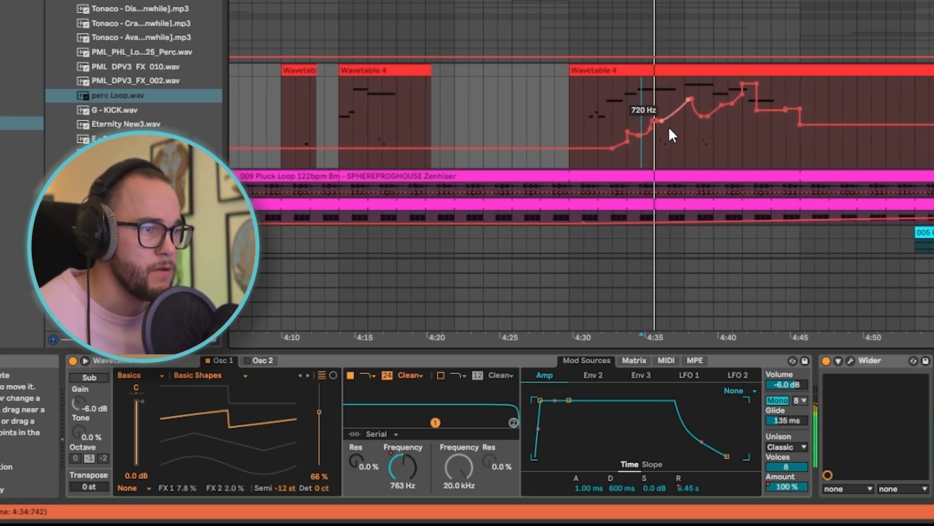
Show the Amp Envelope Release Time automation for the 29 Wavetable track around the 4:30 clip
{"action": "scroll", "coordinate": [640, 133], "scroll_direction": "left", "scroll_amount": 2}
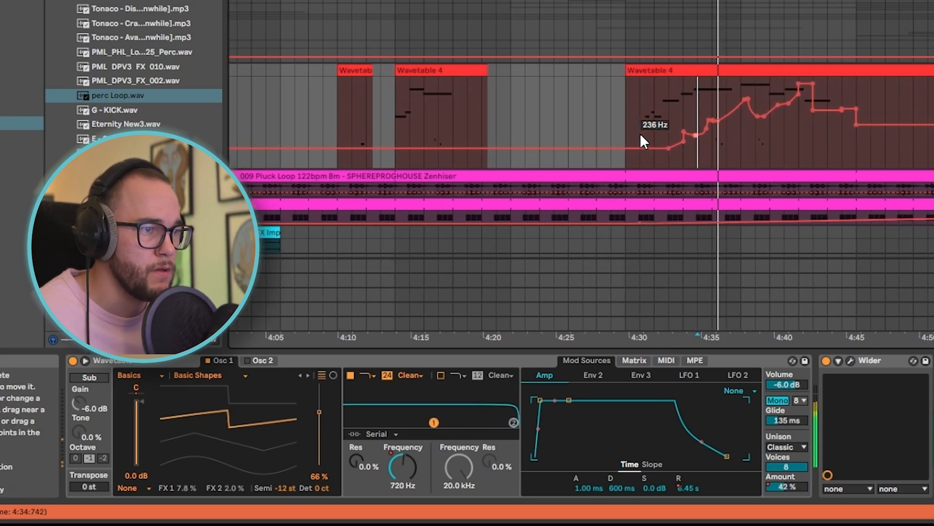
{"action": "right_click", "coordinate": [694, 482]}
{"action": "left_click", "coordinate": [729, 353]}
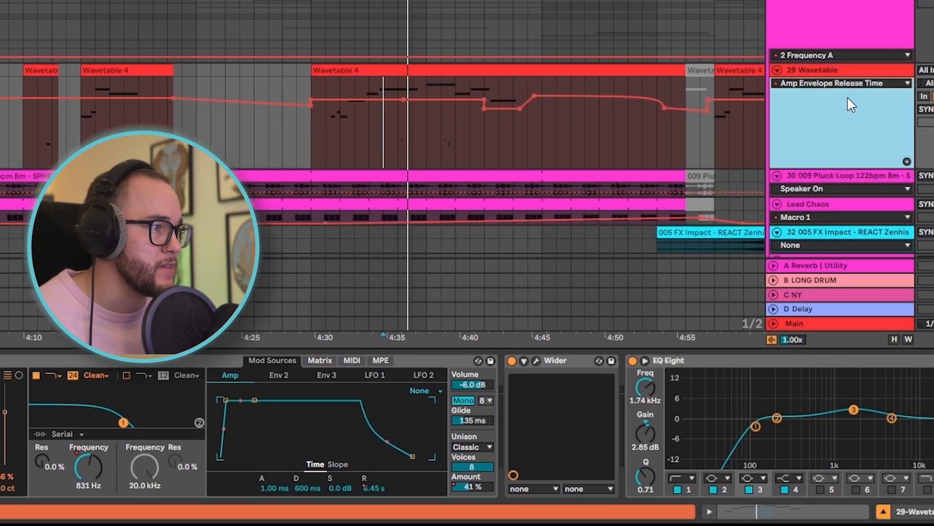
Show the Unison Amount automation on the 29 Wavetable track and play the long Wavetable 4 clip from its opening notes
{"action": "left_click", "coordinate": [854, 84]}
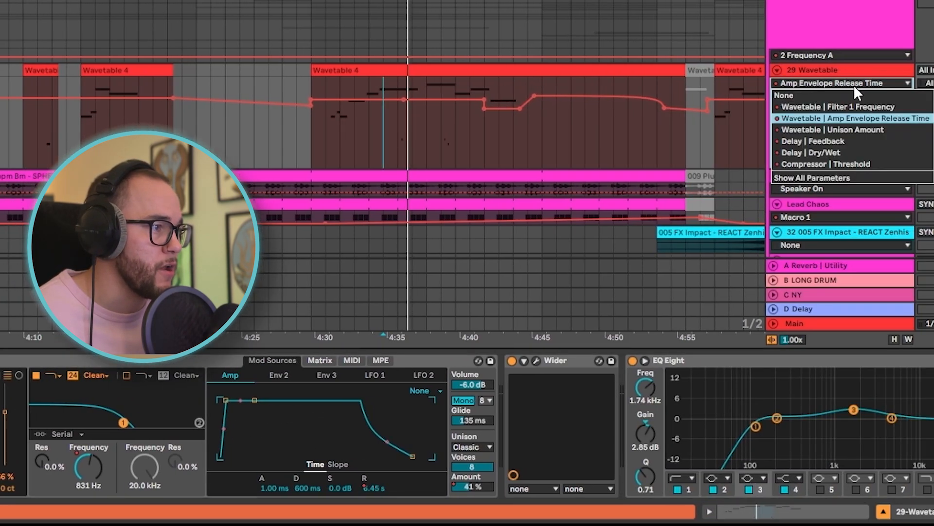
{"action": "left_click", "coordinate": [853, 129]}
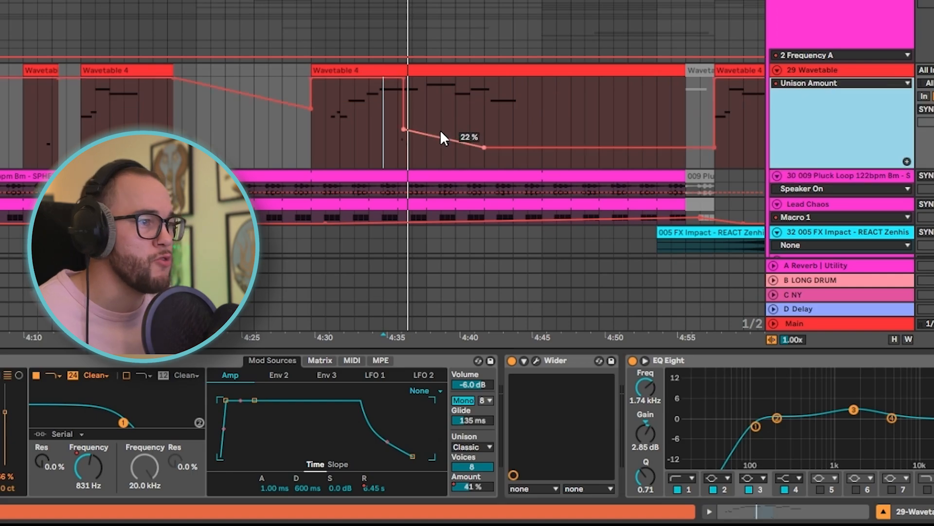
{"action": "scroll", "coordinate": [439, 130], "scroll_direction": "right", "scroll_amount": 2}
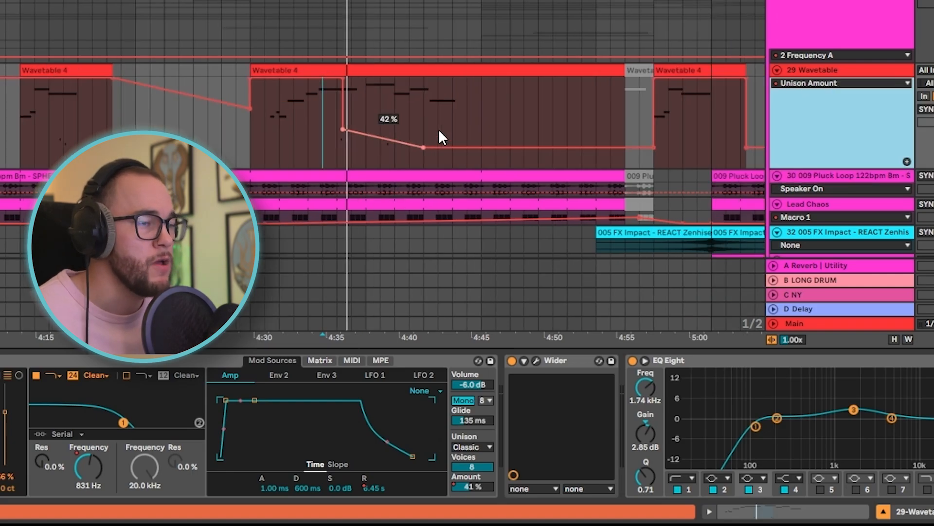
{"action": "left_click", "coordinate": [279, 115]}
{"action": "key", "text": "space"}
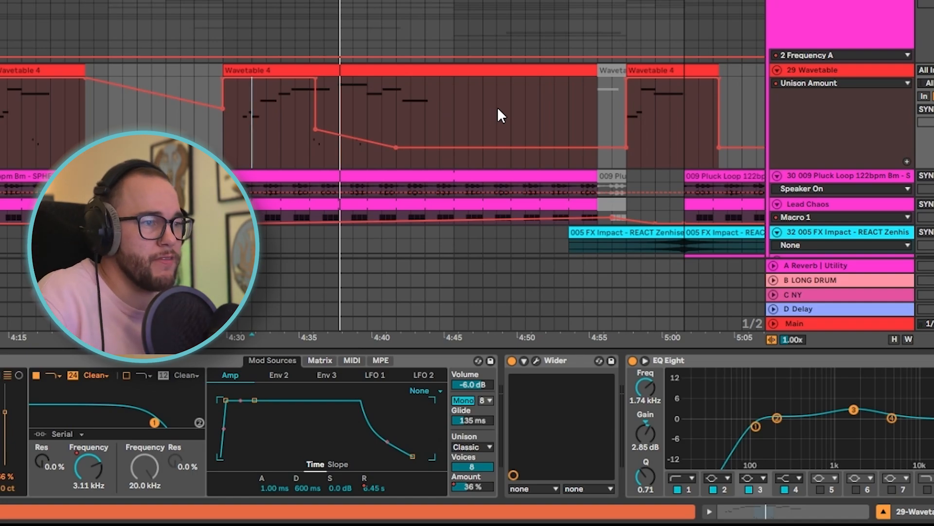
Review the Delay Dry/Wet and Compressor Threshold automation on the 29 Wavetable track up to the Drop
{"action": "left_click", "coordinate": [841, 83]}
{"action": "left_click", "coordinate": [841, 140]}
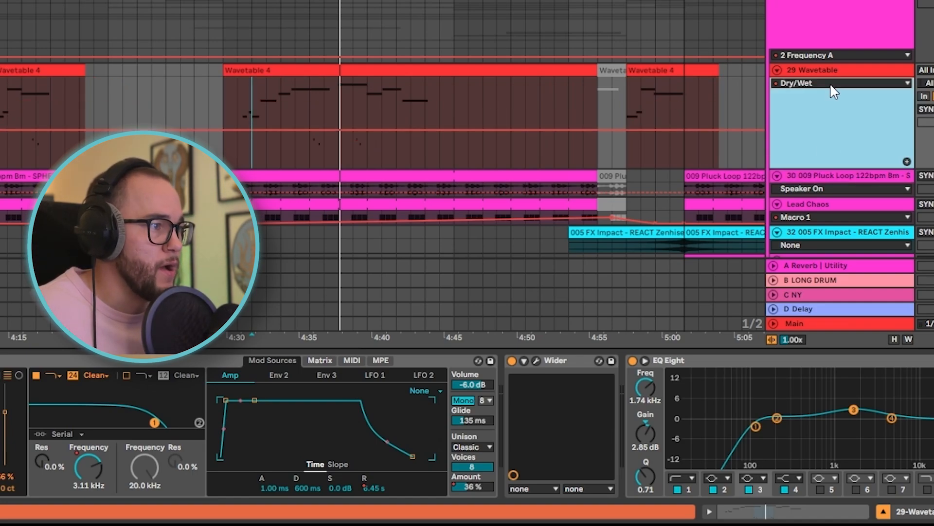
{"action": "left_click", "coordinate": [830, 85]}
{"action": "left_click", "coordinate": [786, 166]}
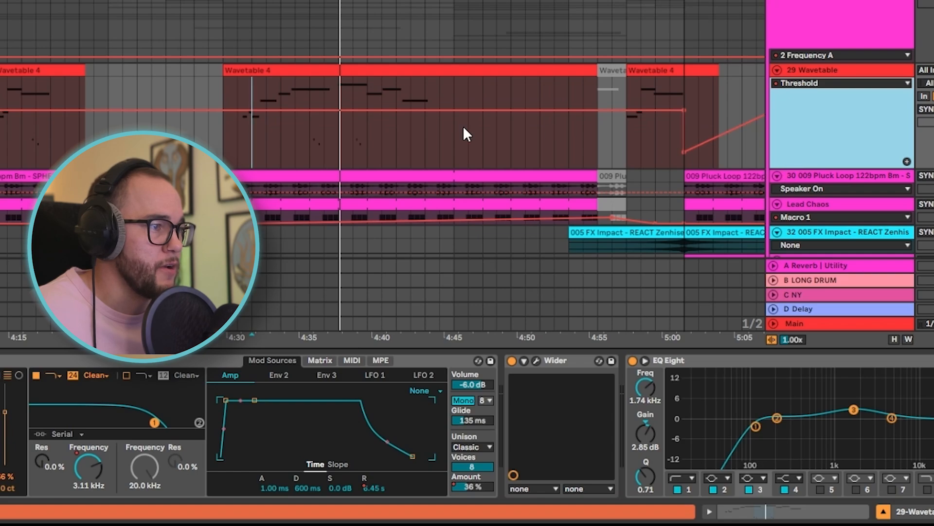
{"action": "scroll", "coordinate": [462, 126], "scroll_direction": "down", "scroll_amount": 2}
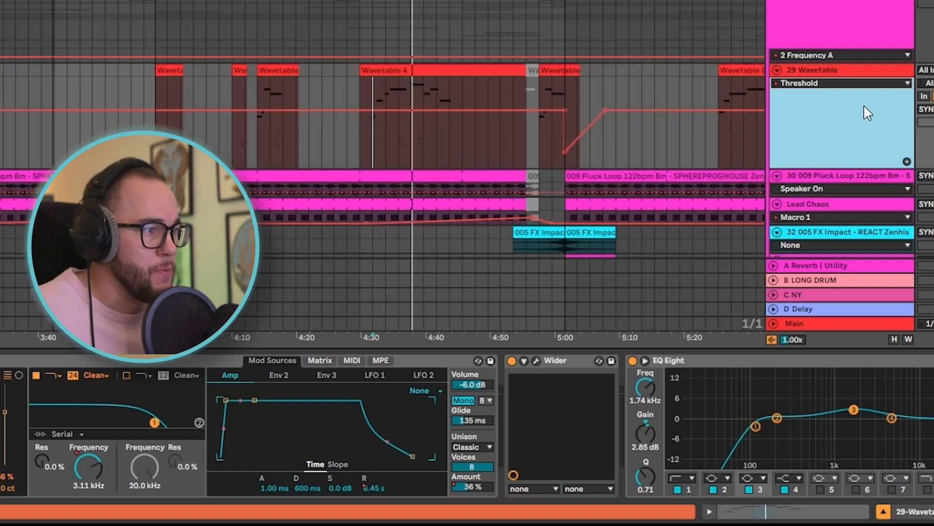
{"action": "left_click", "coordinate": [817, 82]}
{"action": "left_click", "coordinate": [816, 83]}
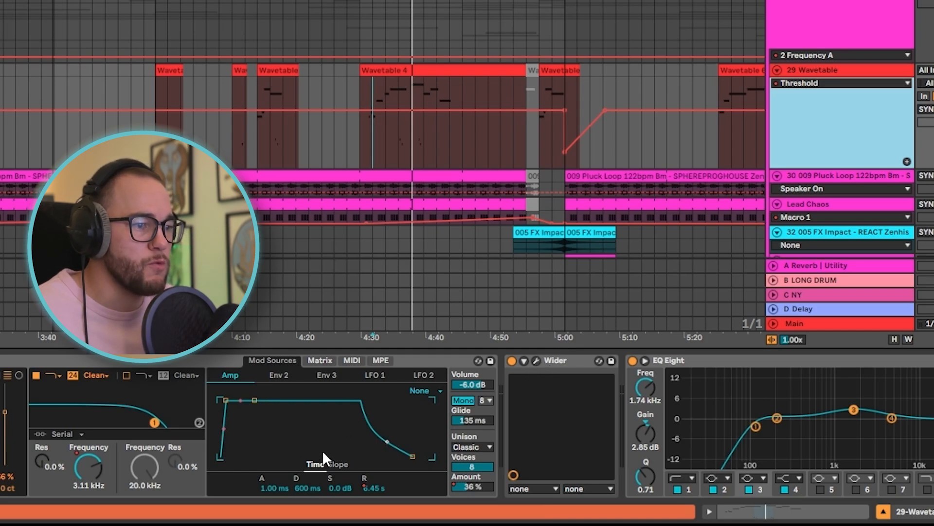
Compare the Wavetable synth's sound with Mono mode switched off and back on
{"action": "left_click", "coordinate": [465, 398]}
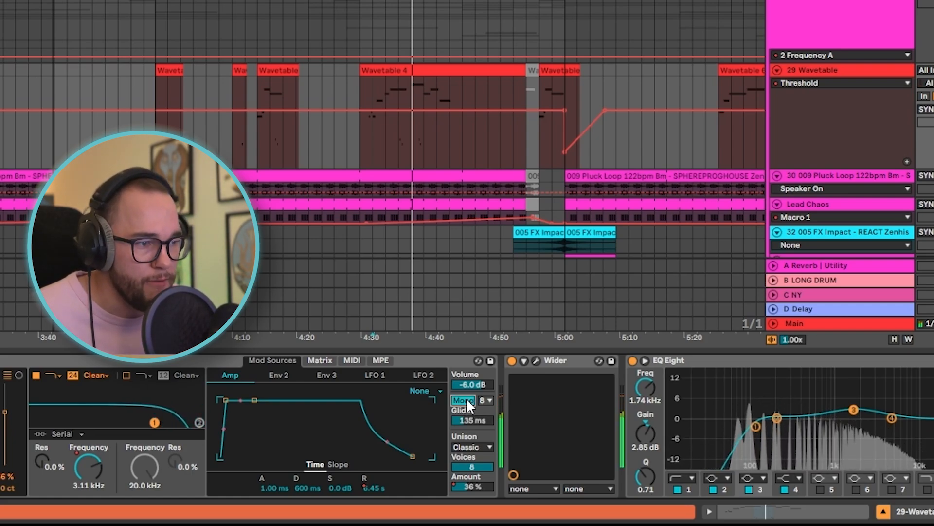
{"action": "left_click", "coordinate": [467, 397]}
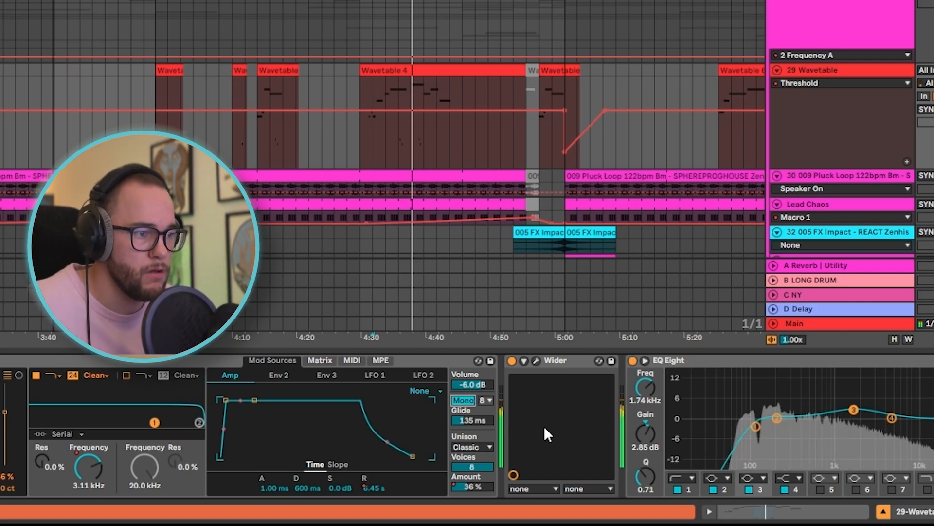
Fold the EQ Eight, Delay, Reverb and Compressor devices and bypass EQ Eight, Delay and Reverb
{"action": "double_click", "coordinate": [737, 358]}
{"action": "double_click", "coordinate": [728, 359]}
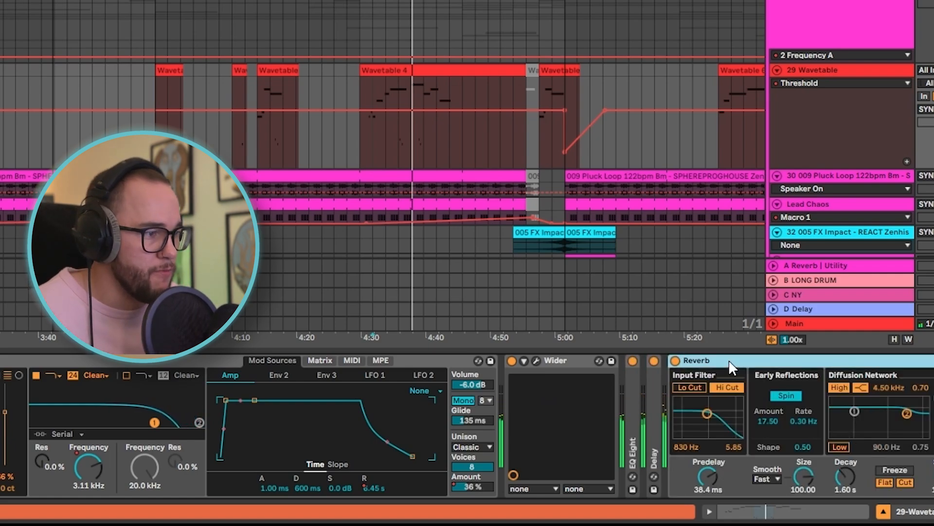
{"action": "double_click", "coordinate": [729, 360]}
{"action": "double_click", "coordinate": [725, 360]}
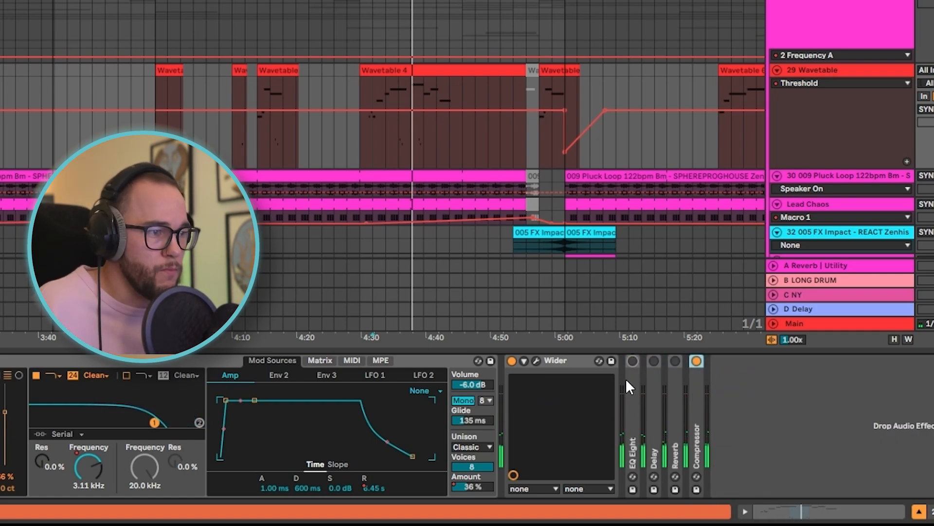
Open the Wider plug-in window, fold the device, and compare the synth with Wider bypassed and enabled
{"action": "left_click", "coordinate": [537, 360]}
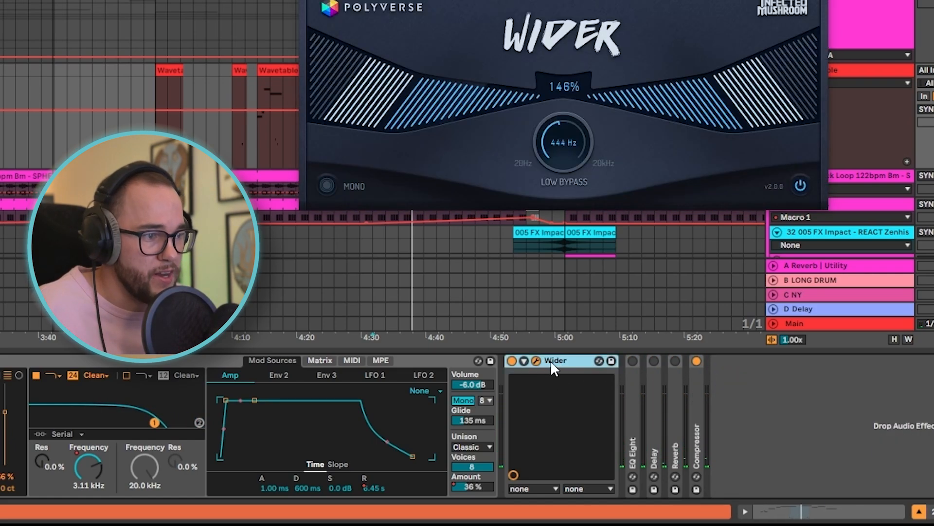
{"action": "double_click", "coordinate": [550, 360]}
{"action": "left_click", "coordinate": [514, 359]}
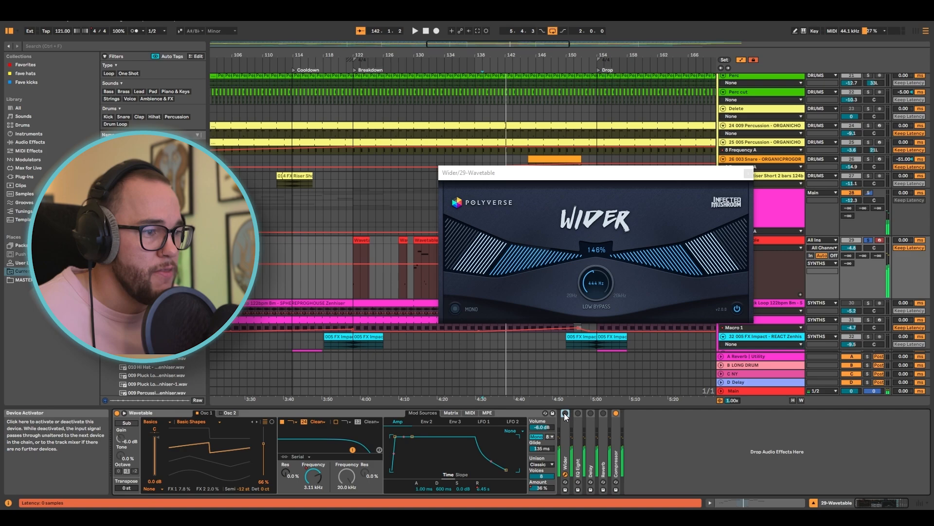
{"action": "left_click", "coordinate": [566, 413]}
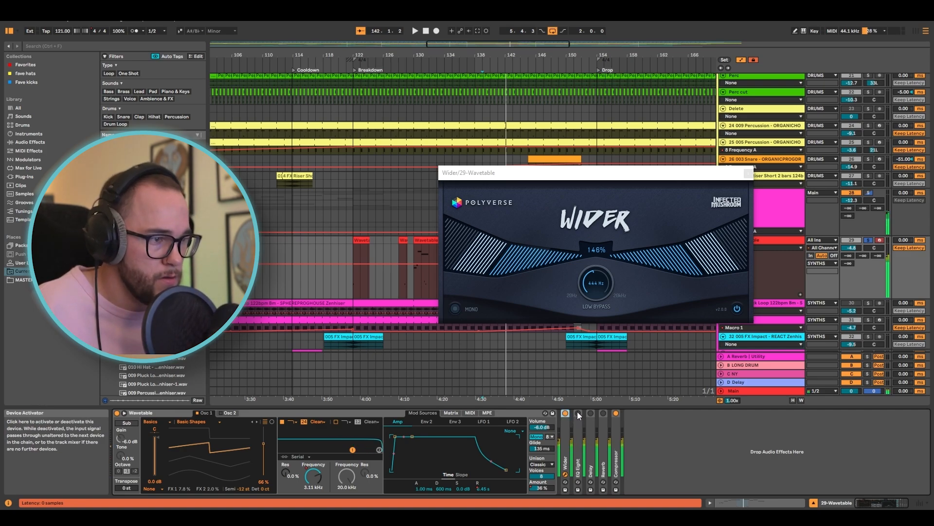
Re-enable and unfold EQ Eight, Delay and Reverb to review their settings, and close the Wider window
{"action": "double_click", "coordinate": [575, 426]}
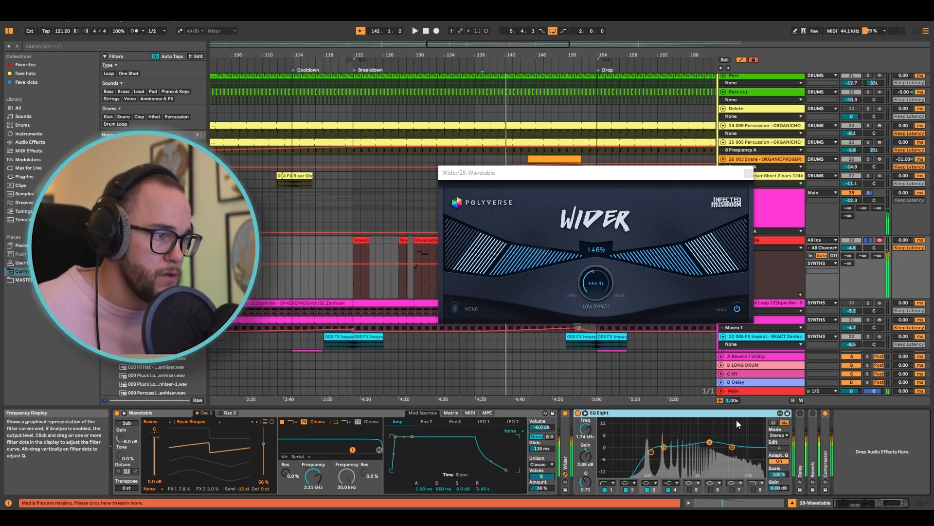
{"action": "double_click", "coordinate": [801, 423]}
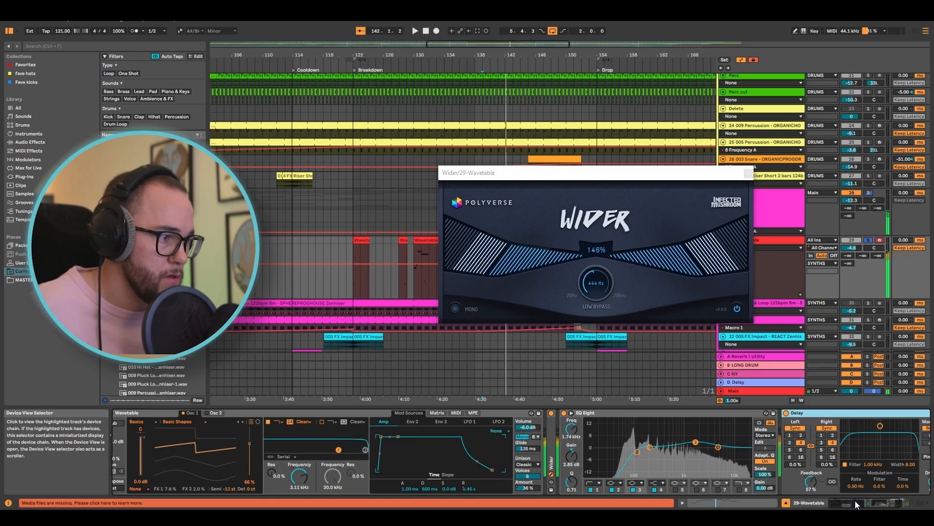
{"action": "double_click", "coordinate": [866, 417]}
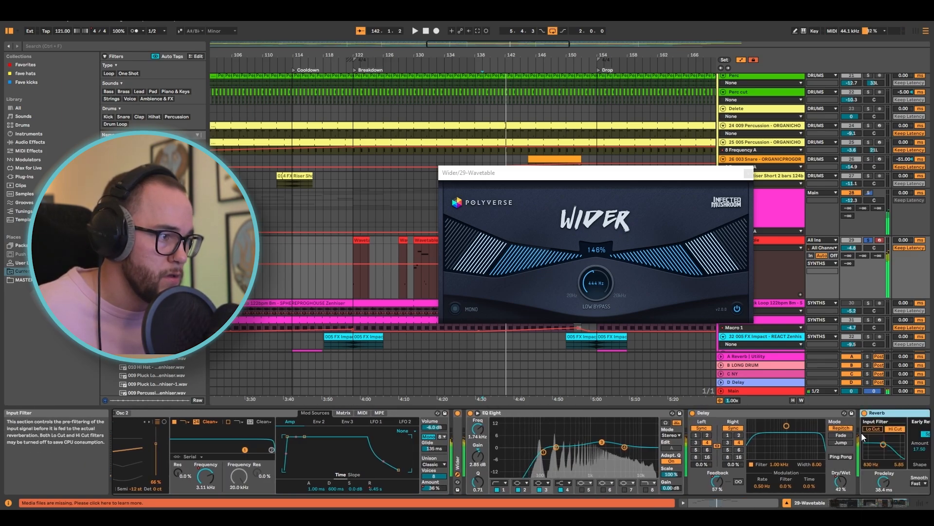
{"action": "mouse_move", "coordinate": [856, 502]}
{"action": "left_mouse_down"}
{"action": "mouse_move", "coordinate": [877, 501]}
{"action": "mouse_move", "coordinate": [865, 503]}
{"action": "left_mouse_up"}
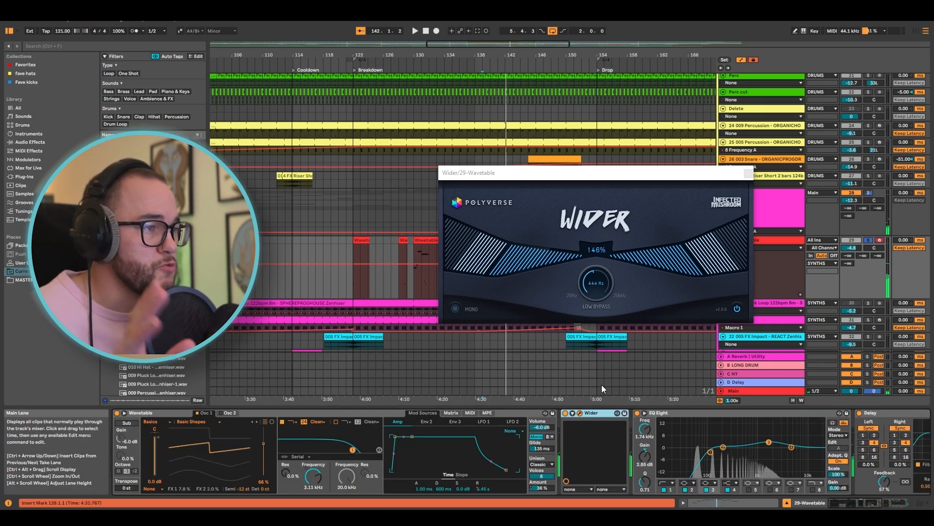
{"action": "left_click", "coordinate": [749, 174]}
Open the Wavetable 4 clip's MIDI notes, play them, and examine the short A#1 and G#1 notes and the closing phrase
{"action": "double_click", "coordinate": [490, 245]}
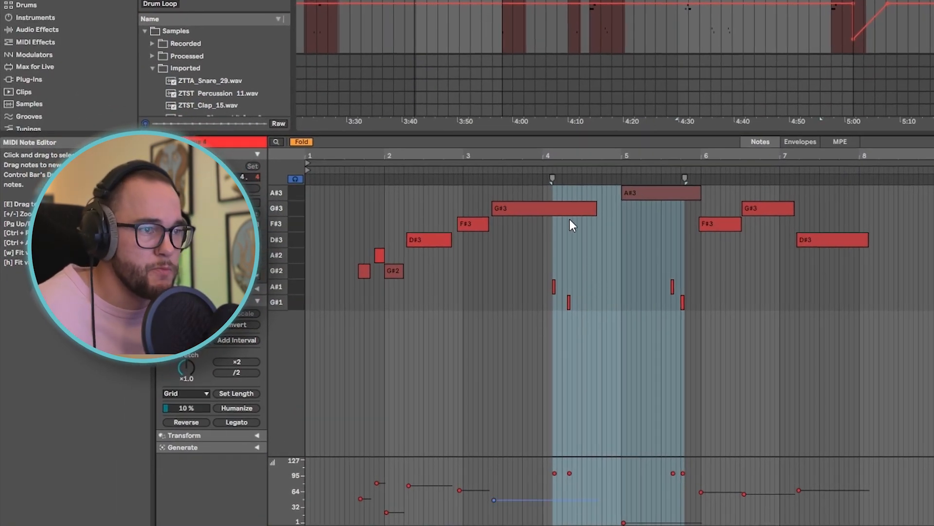
{"action": "left_click", "coordinate": [550, 282]}
{"action": "scroll", "coordinate": [549, 279], "scroll_direction": "up", "scroll_amount": 5}
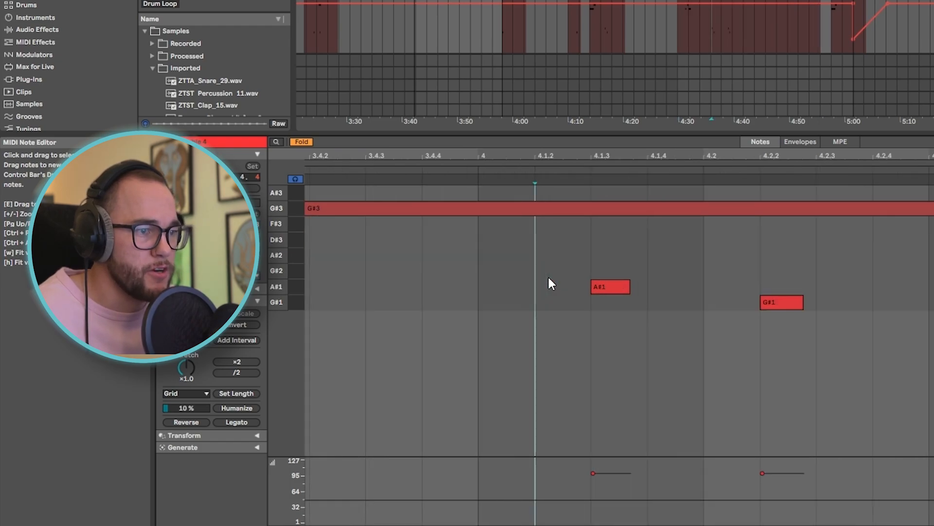
{"action": "left_click", "coordinate": [466, 241]}
{"action": "key", "text": "w"}
{"action": "key", "text": "space"}
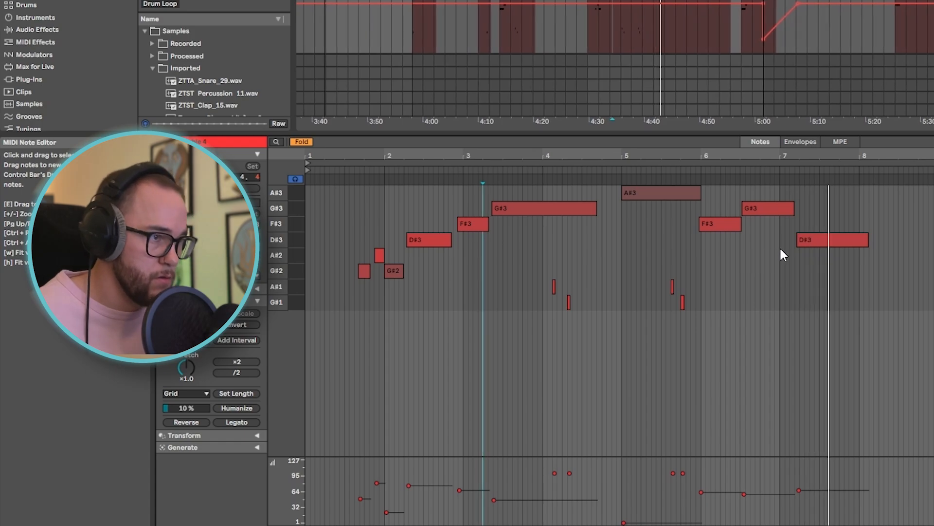
{"action": "scroll", "coordinate": [762, 244], "scroll_direction": "up", "scroll_amount": 5}
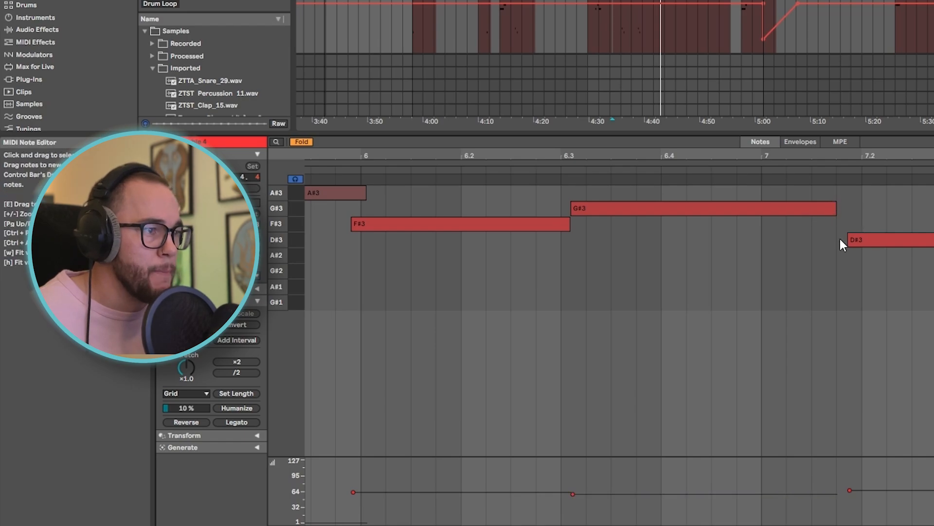
{"action": "key", "text": "w"}
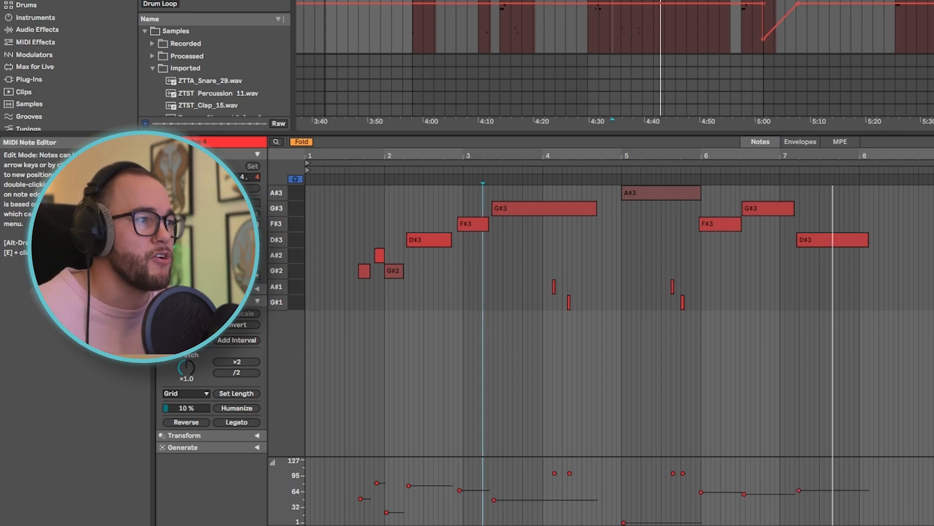
Shrink the clip editor to show more of the arrangement, then solo the Lead Chaos track and enlarge its lane
{"action": "left_click_drag", "start_coordinate": [914, 134], "coordinate": [898, 328]}
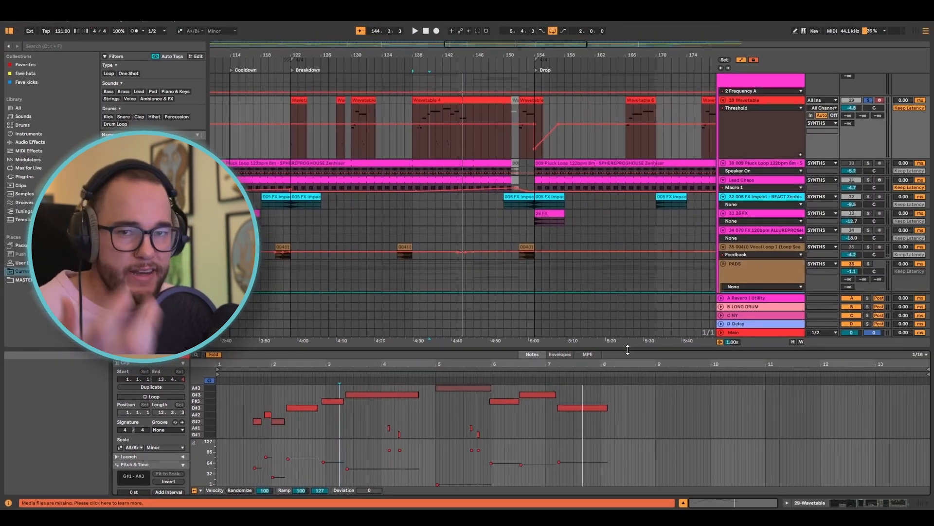
{"action": "left_click_drag", "start_coordinate": [628, 350], "coordinate": [628, 357]}
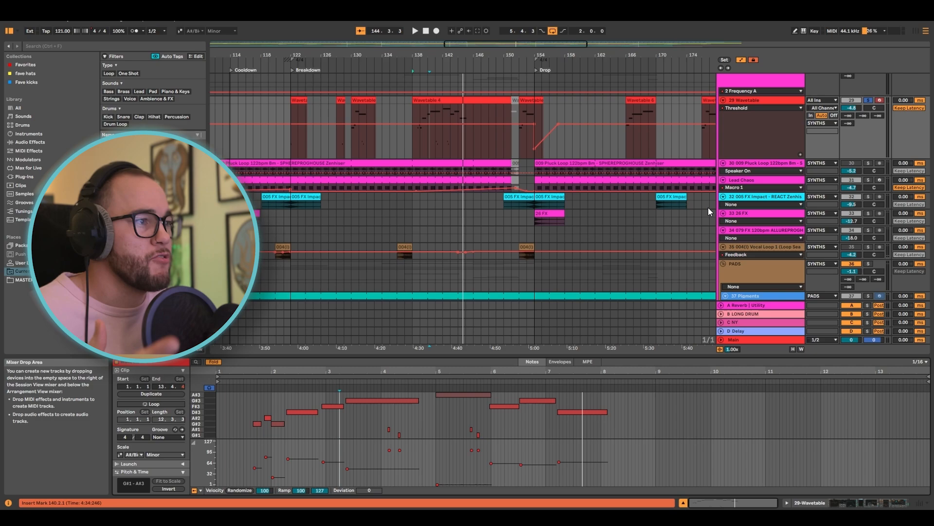
{"action": "left_click", "coordinate": [761, 163]}
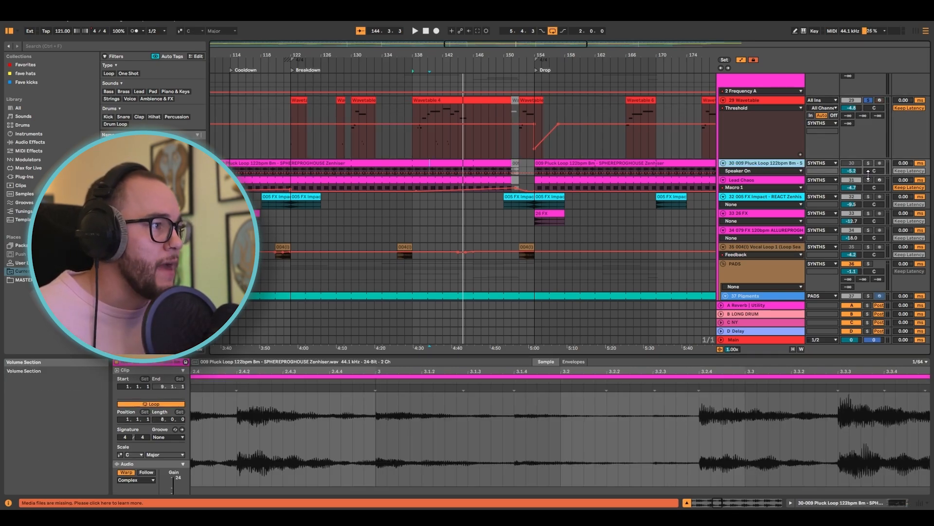
{"action": "left_click", "coordinate": [868, 180]}
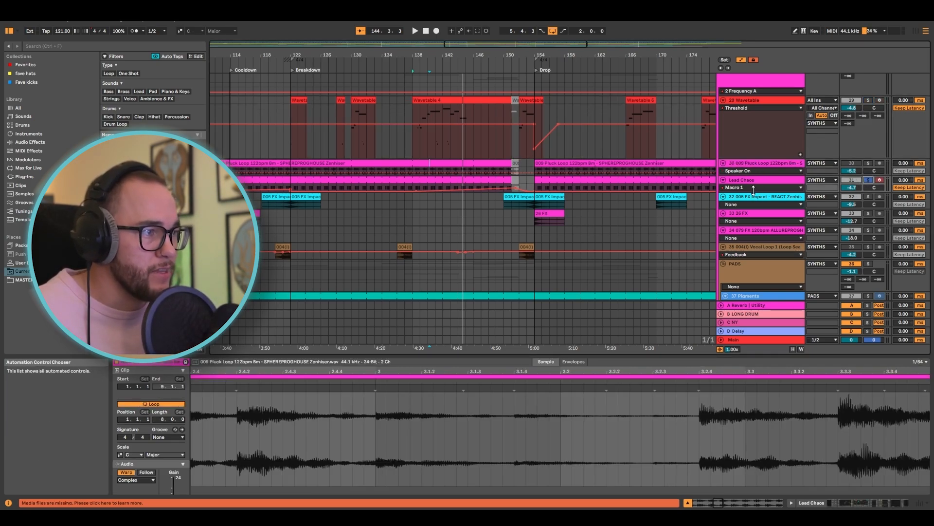
{"action": "left_click_drag", "start_coordinate": [753, 192], "coordinate": [752, 215]}
{"action": "left_click", "coordinate": [360, 199]}
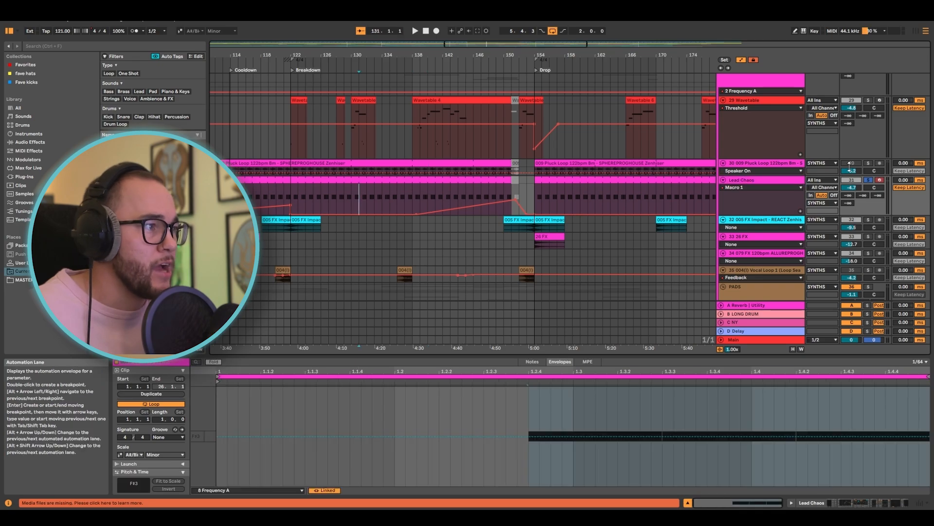
Solo and play the 009 Pluck Loop track, hide the automation lanes and enlarge the loop's lane for a closer look
{"action": "left_click", "coordinate": [869, 163]}
{"action": "left_click", "coordinate": [782, 163]}
{"action": "key", "text": "space"}
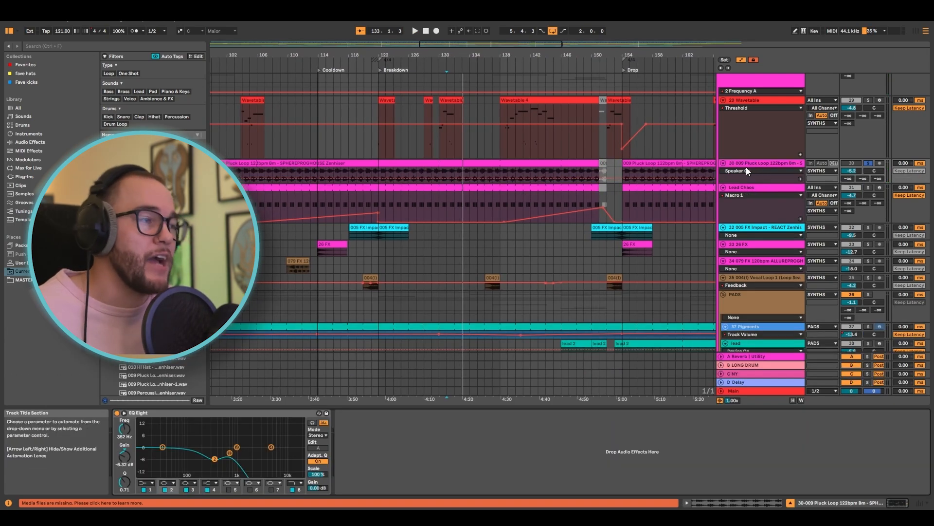
{"action": "key", "text": "a"}
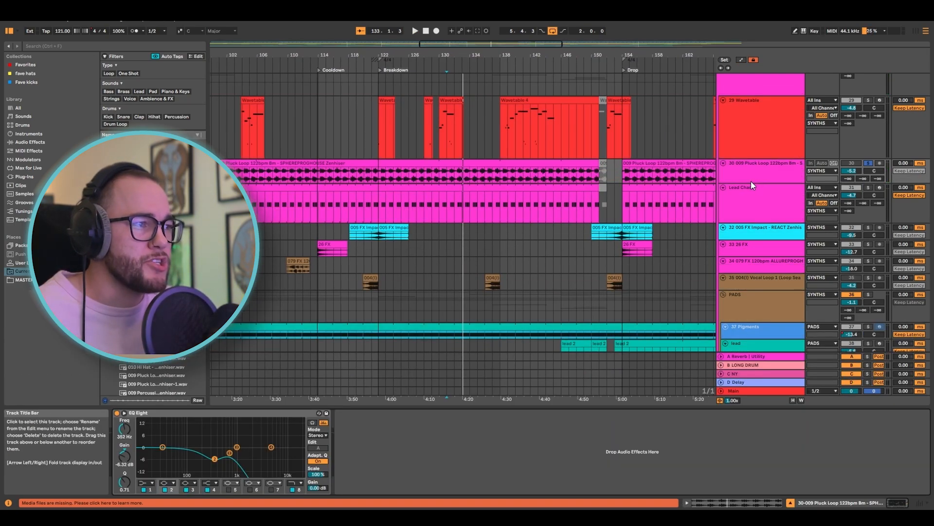
{"action": "left_click_drag", "start_coordinate": [750, 182], "coordinate": [749, 206]}
{"action": "scroll", "coordinate": [469, 171], "scroll_direction": "up", "scroll_amount": 6}
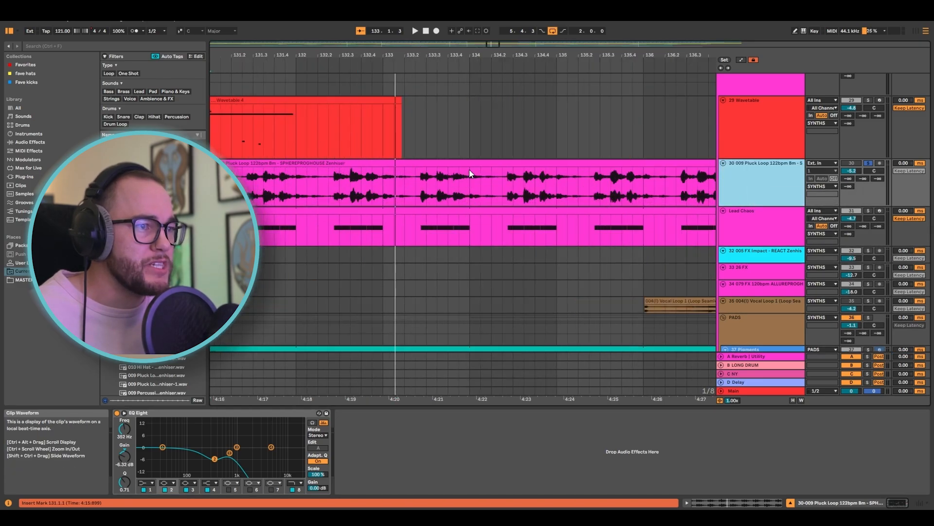
Try cutting a short gap at 133.2 in the Pluck Loop clip, duplicate the slice after it three times, and audition the result
{"action": "left_click_drag", "start_coordinate": [403, 180], "coordinate": [435, 179]}
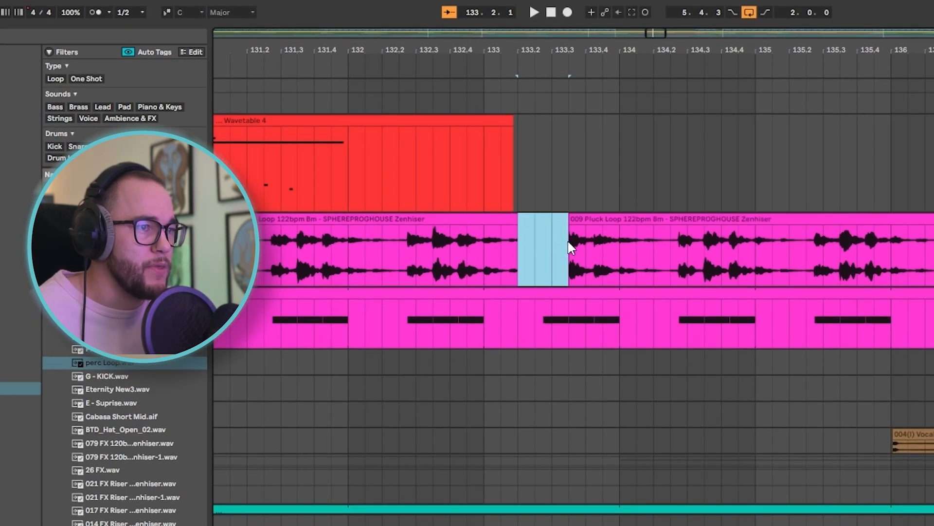
{"action": "left_click_drag", "start_coordinate": [570, 245], "coordinate": [586, 249]}
{"action": "key", "text": "ctrl+d"}
{"action": "key", "text": "ctrl+d"}
{"action": "key", "text": "ctrl+d"}
{"action": "left_click", "coordinate": [554, 257]}
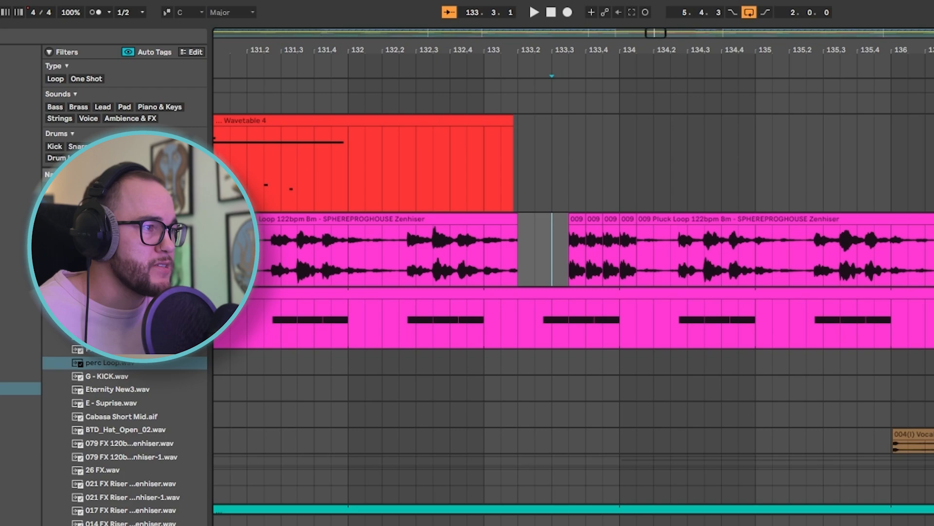
{"action": "key", "text": "space"}
{"action": "key", "text": "space"}
Undo the slice duplicates and the cut so the Pluck Loop clip is whole again
{"action": "key", "text": "ctrl+z"}
{"action": "key", "text": "ctrl+z"}
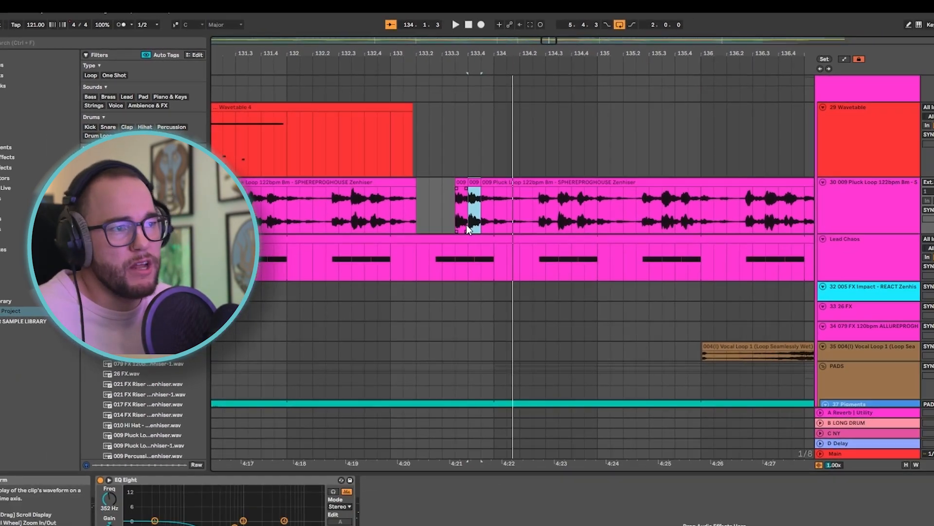
{"action": "key", "text": "ctrl+z"}
{"action": "left_click_drag", "start_coordinate": [455, 182], "coordinate": [403, 182]}
{"action": "key", "text": "ctrl+z"}
{"action": "key", "text": "ctrl+z"}
{"action": "scroll", "coordinate": [452, 203], "scroll_direction": "down", "scroll_amount": 5}
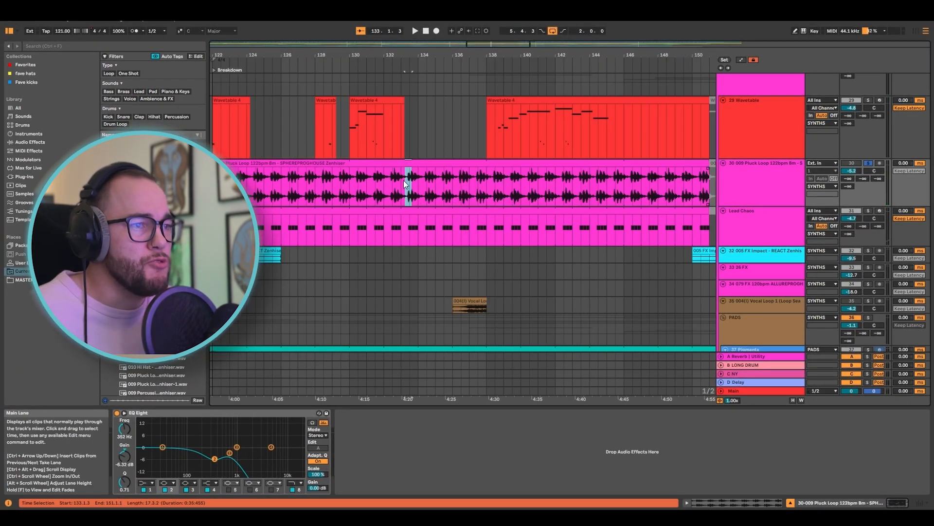
{"action": "scroll", "coordinate": [422, 190], "scroll_direction": "down", "scroll_amount": 3}
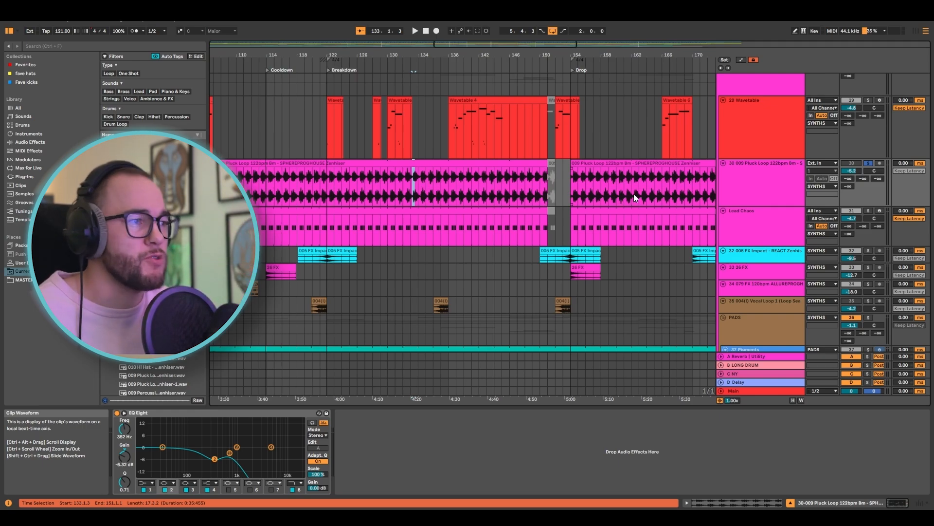
Solo the Lead Chaos track and play it in the breakdown from bar 138 and in the drop
{"action": "left_click", "coordinate": [854, 208]}
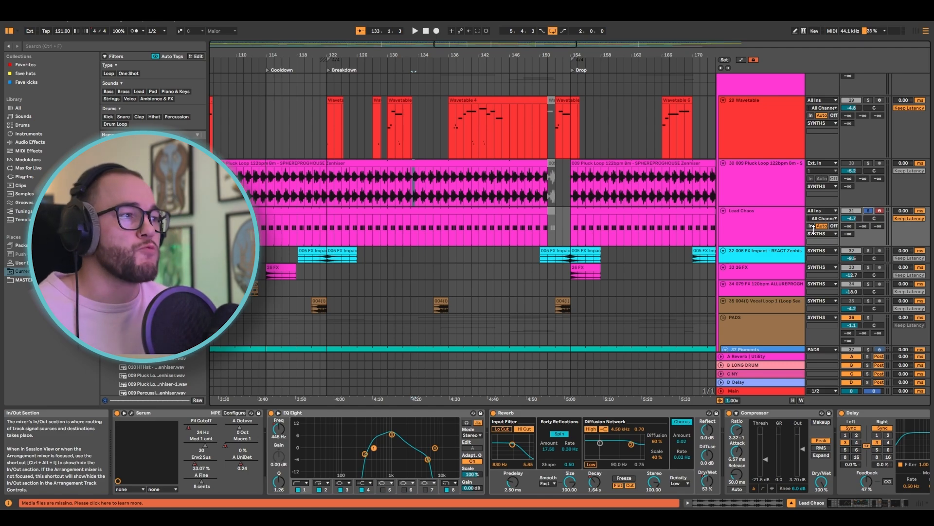
{"action": "left_click", "coordinate": [458, 209]}
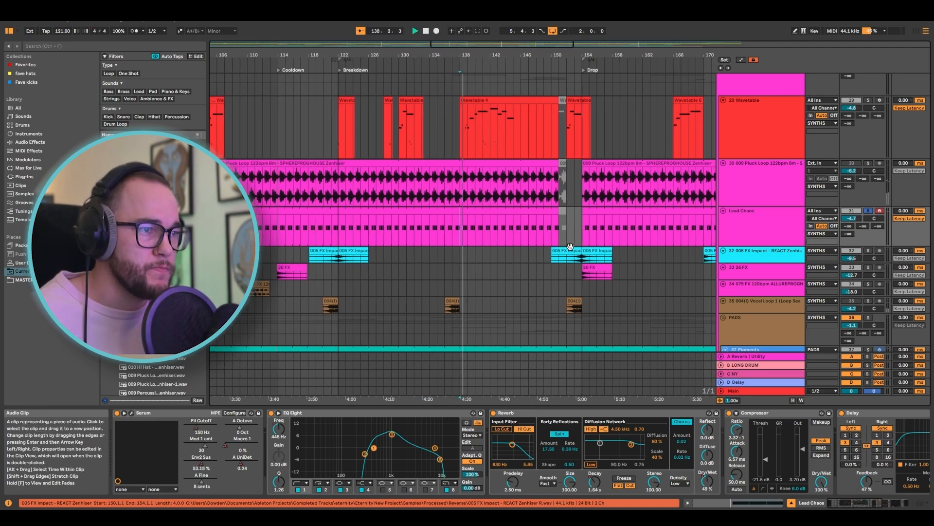
{"action": "key", "text": "space"}
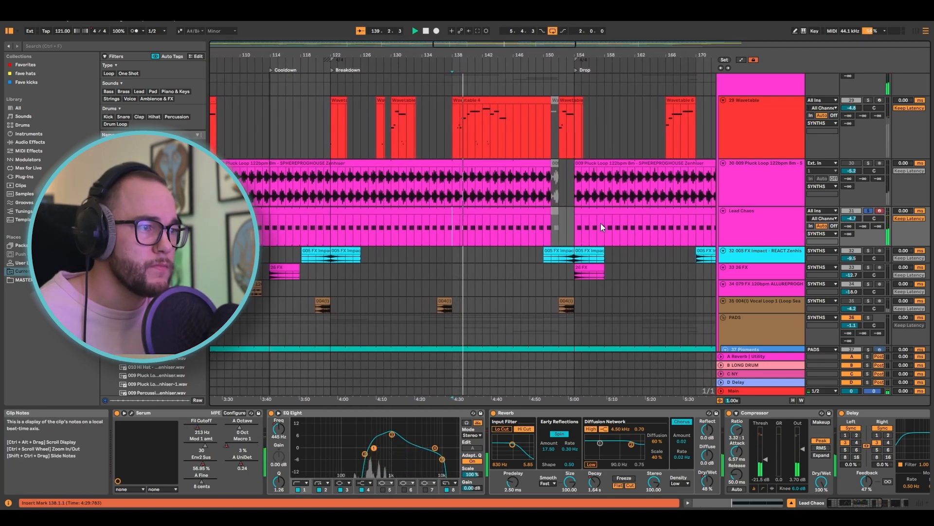
{"action": "left_click", "coordinate": [588, 224]}
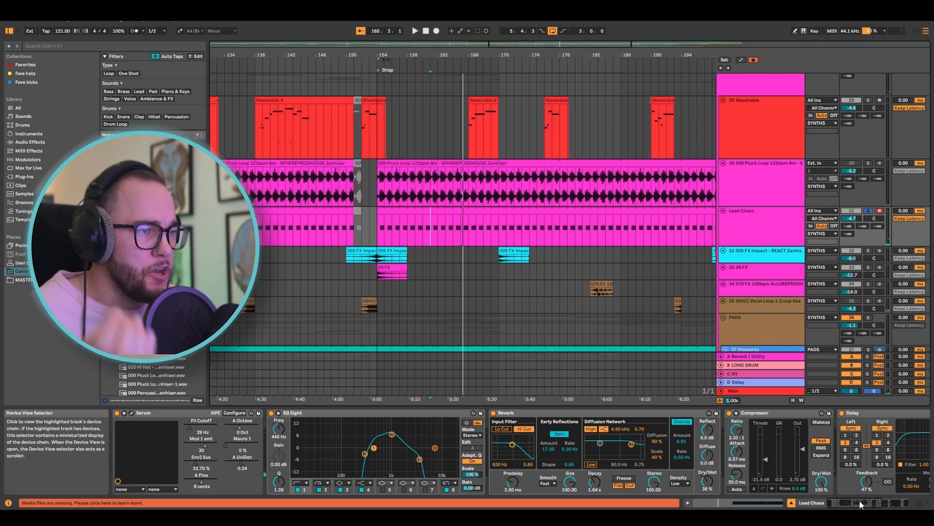
Show the automation lanes and audition the Macro 1 rise on Lead Chaos through the breakdown
{"action": "scroll", "coordinate": [638, 273], "scroll_direction": "left", "scroll_amount": 10}
{"action": "left_click", "coordinate": [497, 219]}
{"action": "key", "text": "a"}
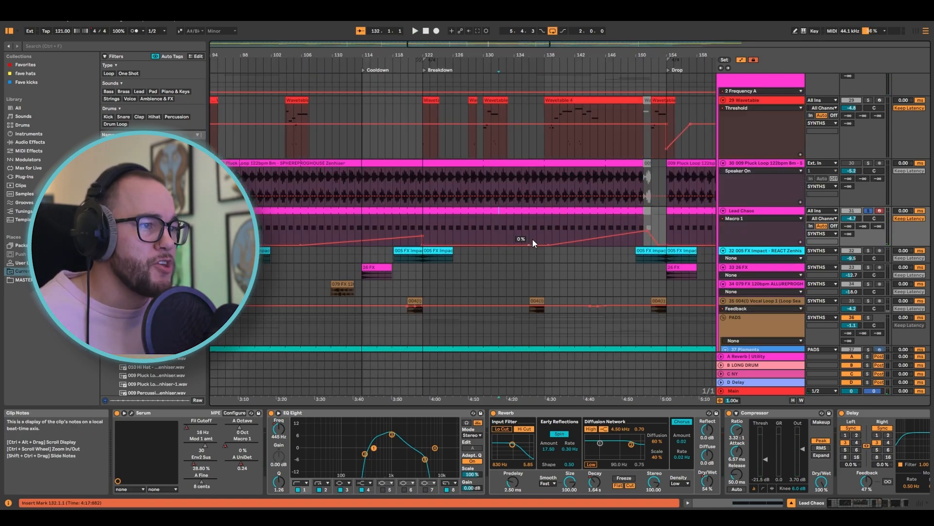
{"action": "key", "text": "space"}
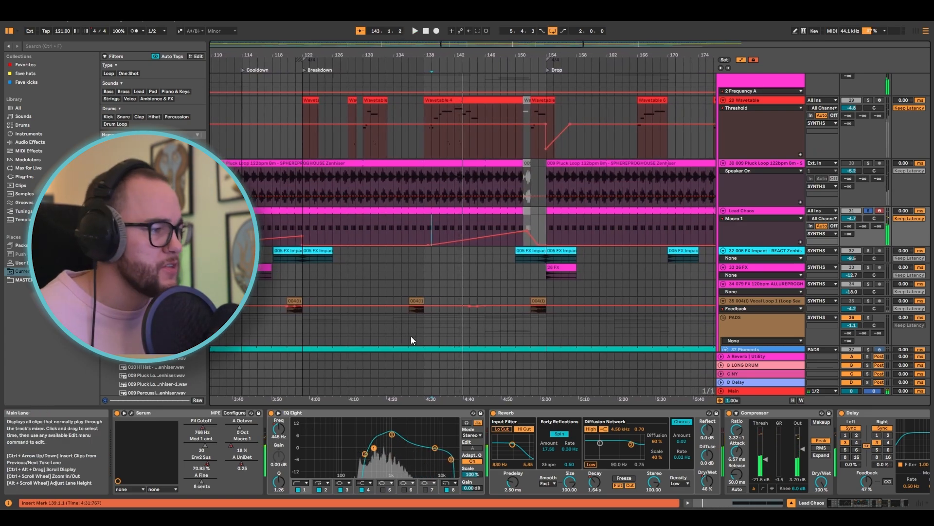
Open the Lead Chaos Serum window and examine its modulation matrix and oscillator page
{"action": "left_click_drag", "start_coordinate": [874, 507], "coordinate": [566, 475]}
{"action": "left_click", "coordinate": [132, 413]}
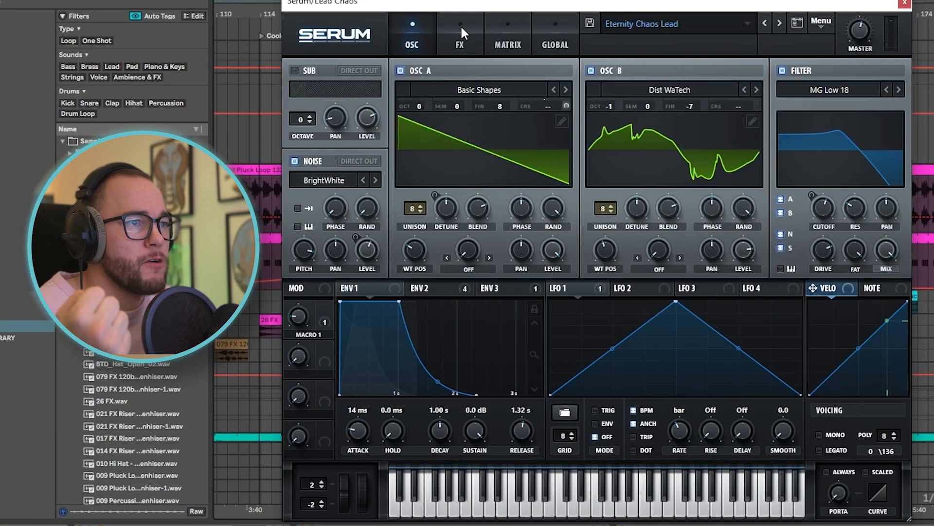
{"action": "left_click", "coordinate": [486, 39]}
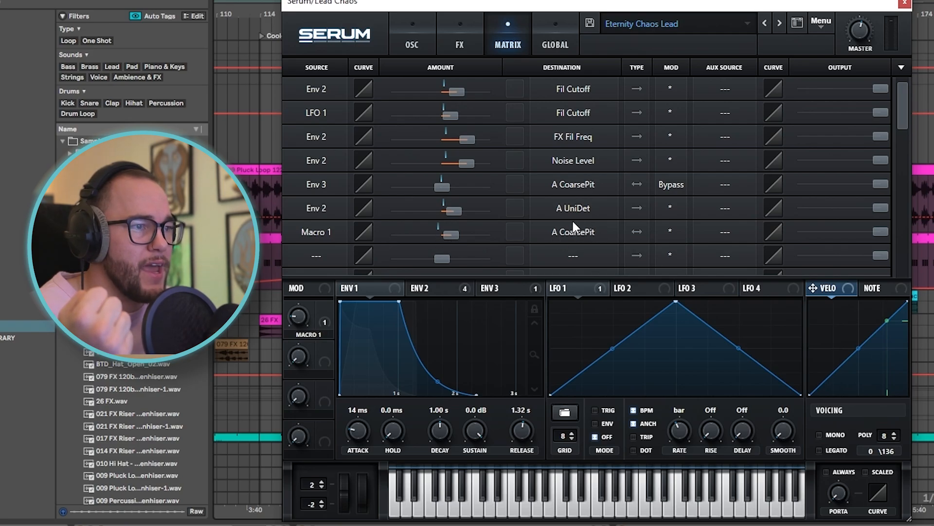
{"action": "left_click", "coordinate": [421, 43]}
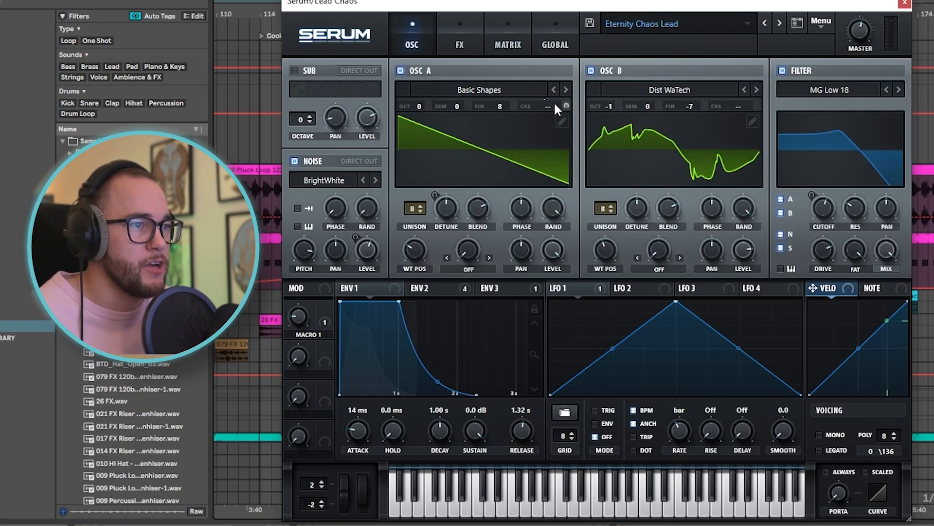
Demonstrate OSC A's coarse pitch in Serum by moving it to 27.23, restore it, and close the plug-in window
{"action": "left_click_drag", "start_coordinate": [550, 101], "coordinate": [568, 63]}
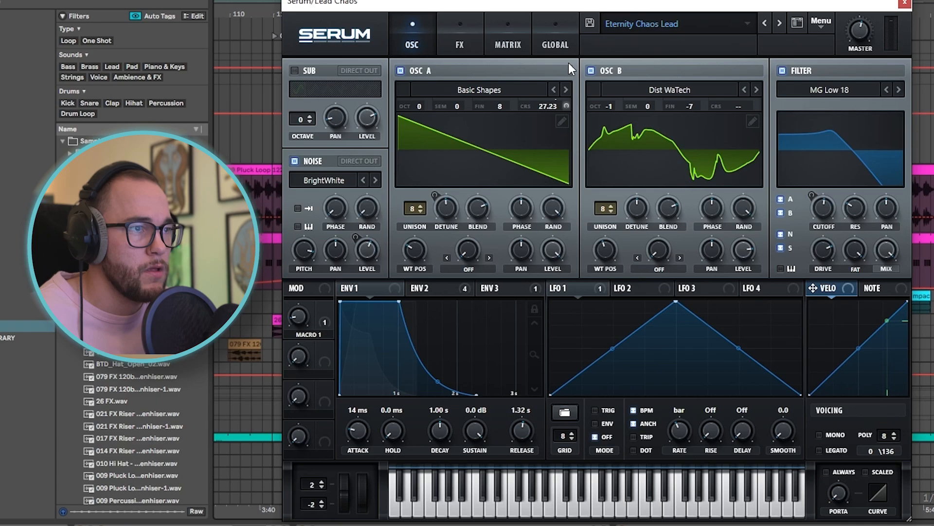
{"action": "right_click", "coordinate": [298, 317]}
{"action": "key", "text": "Escape"}
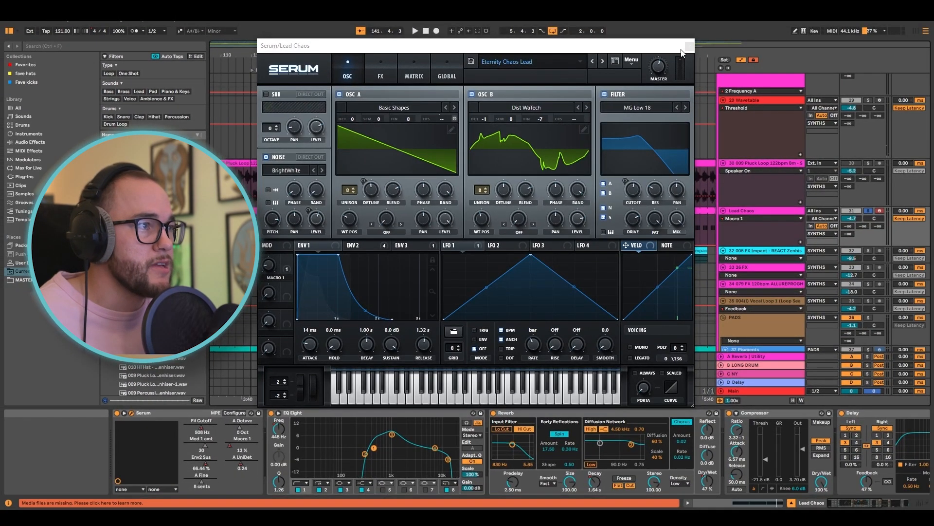
{"action": "left_click", "coordinate": [688, 46]}
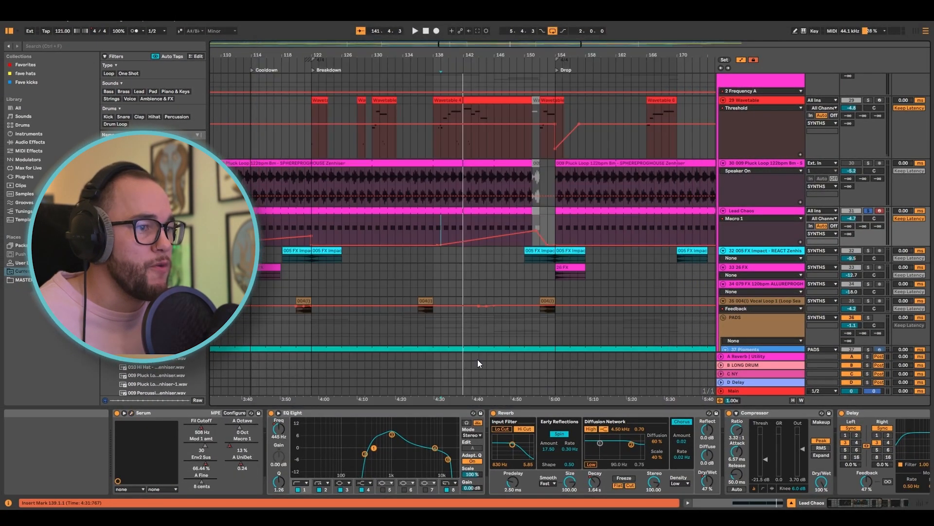
Bypass EQ Eight on Lead Chaos and play the lead without it from several points of the breakdown
{"action": "left_click", "coordinate": [272, 413]}
{"action": "key", "text": "space"}
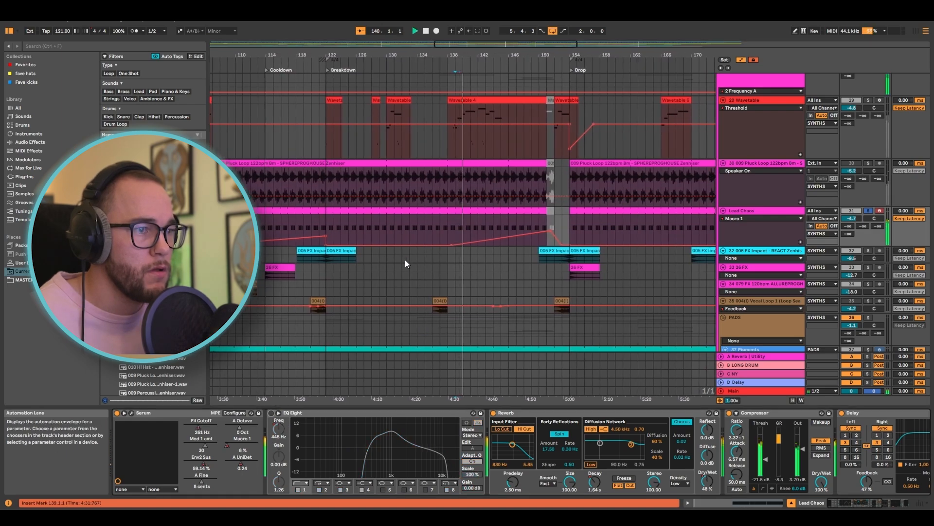
{"action": "key", "text": "space"}
{"action": "left_click", "coordinate": [400, 233]}
{"action": "key", "text": "space"}
Open Serum while Lead Chaos plays, inspect its oscillator and FX pages, and close the window
{"action": "left_click", "coordinate": [132, 412]}
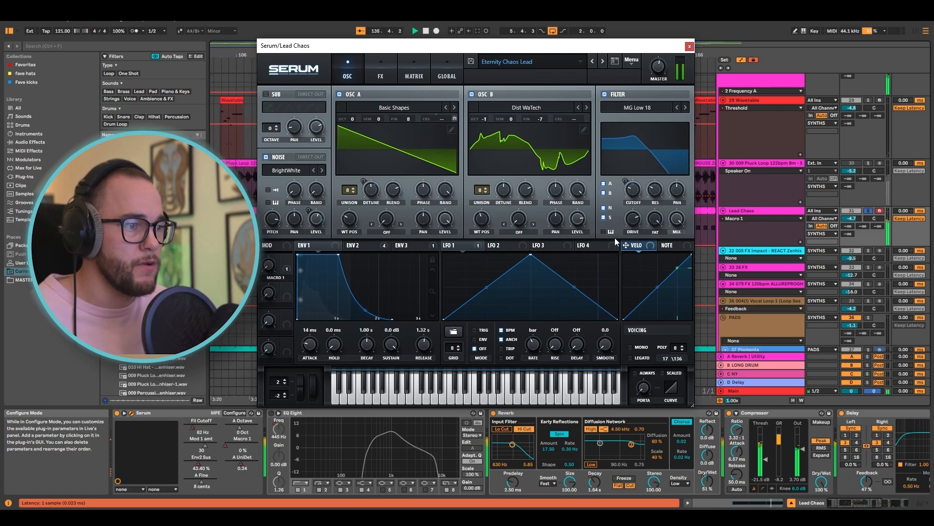
{"action": "key", "text": "space"}
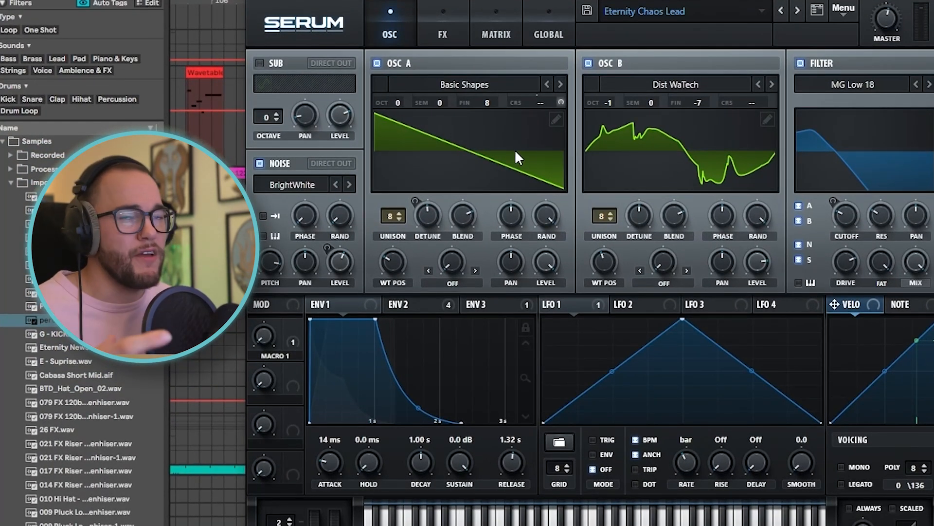
{"action": "left_click", "coordinate": [453, 34]}
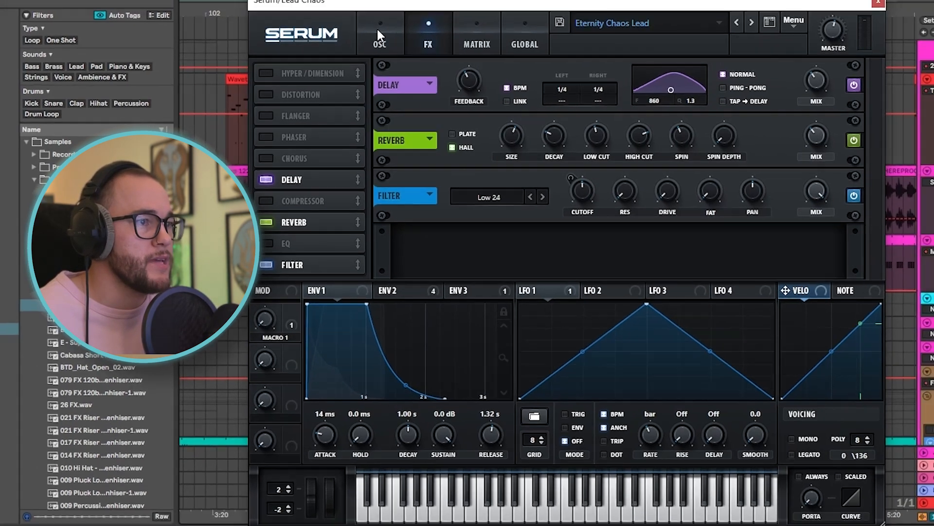
{"action": "left_click", "coordinate": [377, 29]}
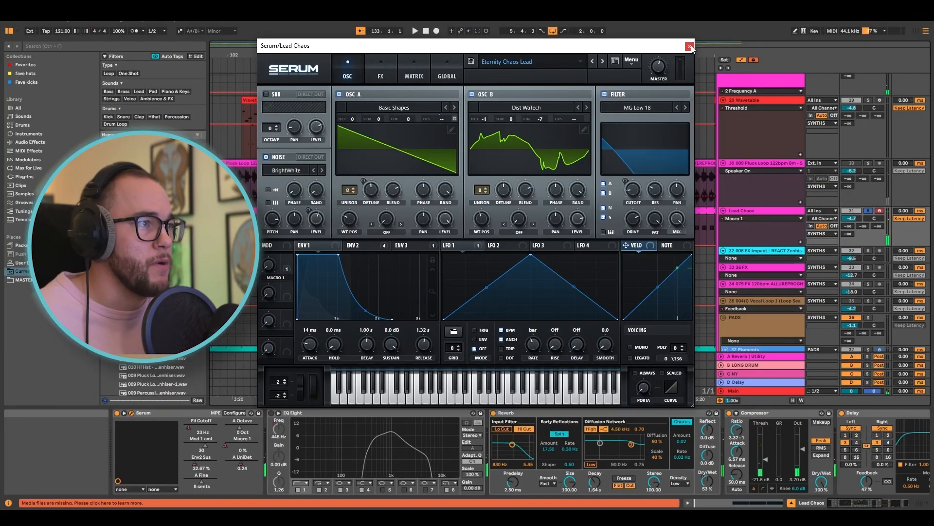
{"action": "left_click", "coordinate": [689, 47]}
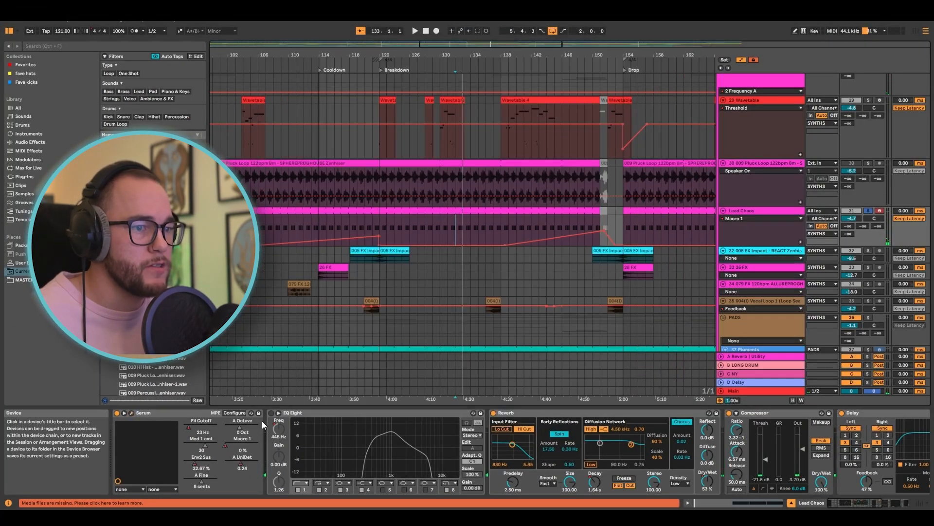
Play Lead Chaos with EQ Eight re-enabled and inspect the rest of its device chain, including Trackspacer's sidechain source
{"action": "key", "text": "space"}
{"action": "left_click", "coordinate": [857, 504]}
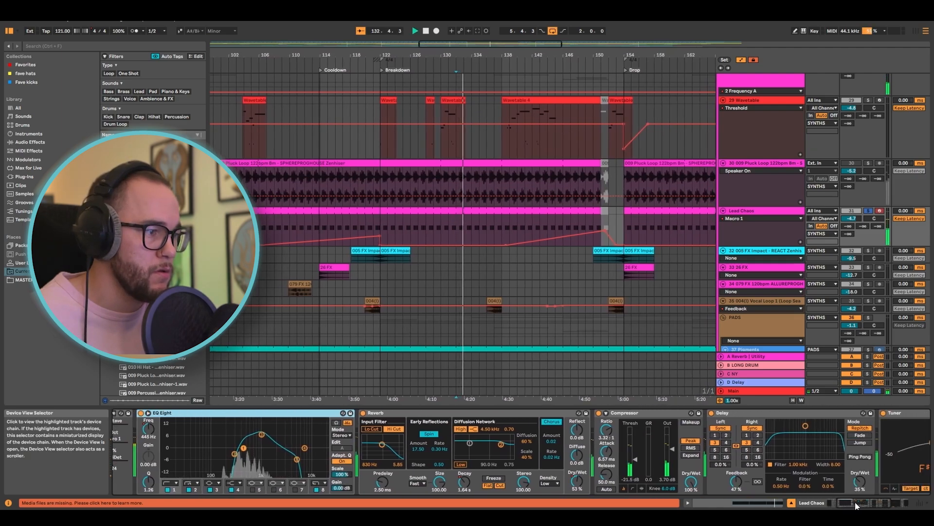
{"action": "left_click_drag", "start_coordinate": [856, 506], "coordinate": [874, 495]}
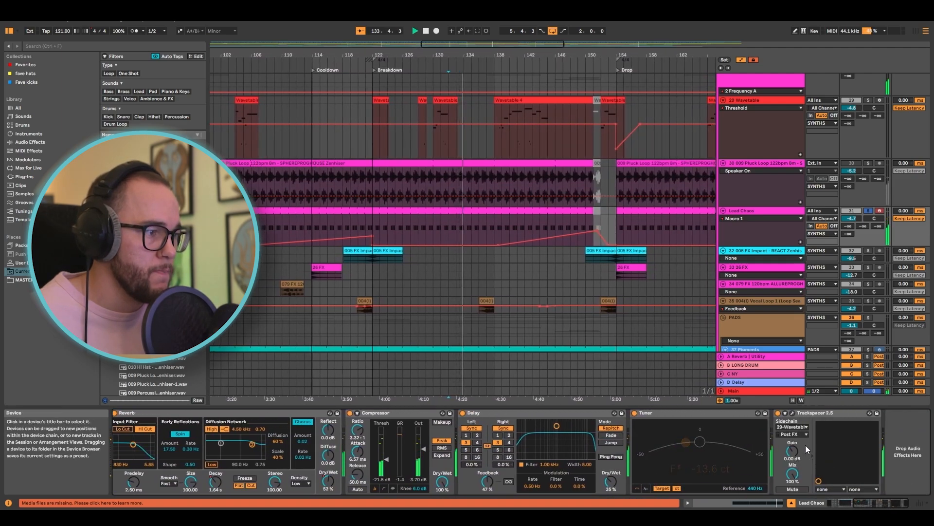
{"action": "left_click", "coordinate": [793, 427]}
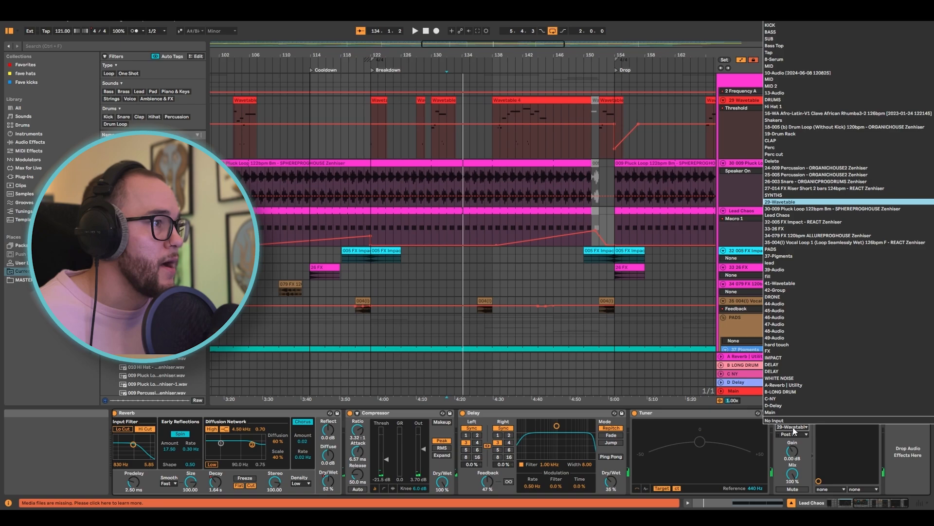
{"action": "left_click", "coordinate": [793, 429]}
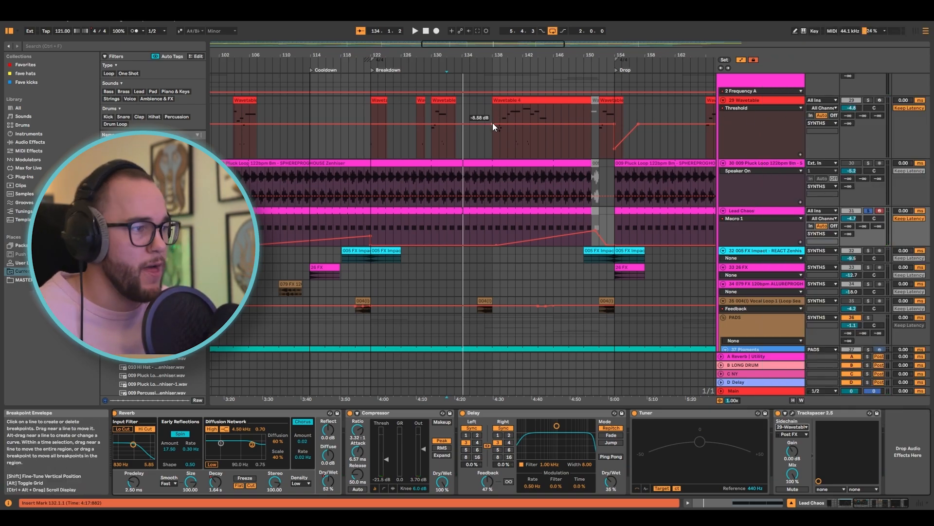
Hide the automation lanes and play the soloed 005 FX Impact track from the drop at bar 154
{"action": "scroll", "coordinate": [578, 217], "scroll_direction": "down", "scroll_amount": 2}
{"action": "key", "text": "a"}
{"action": "scroll", "coordinate": [581, 219], "scroll_direction": "right", "scroll_amount": 2}
{"action": "scroll", "coordinate": [580, 217], "scroll_direction": "down", "scroll_amount": 3}
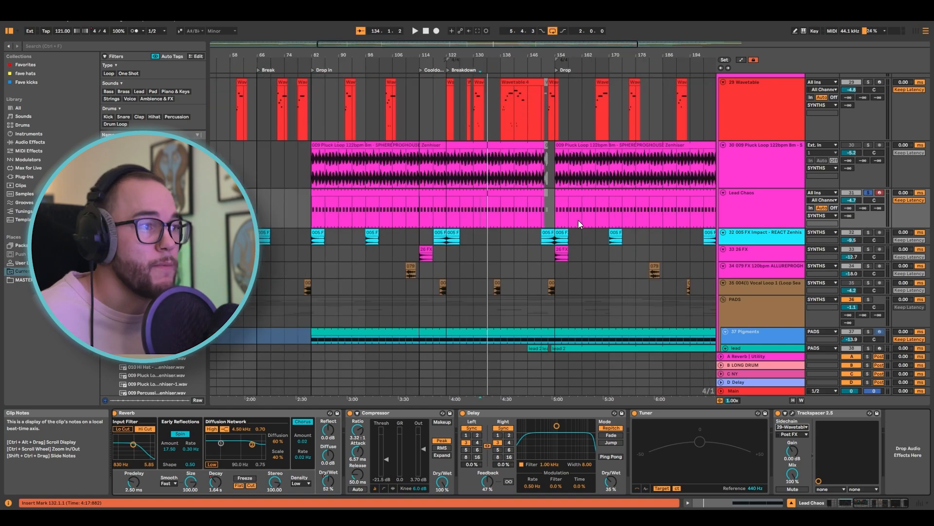
{"action": "left_click", "coordinate": [546, 244]}
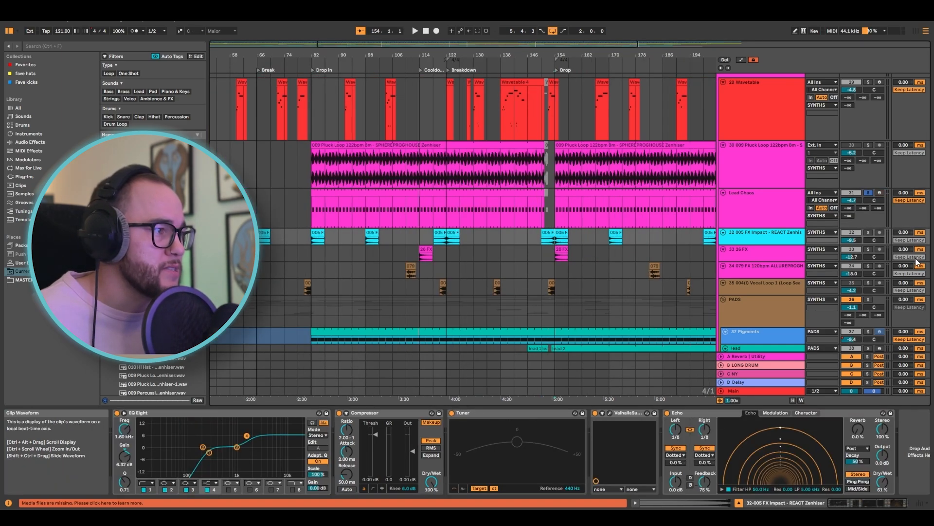
{"action": "left_click", "coordinate": [868, 232]}
{"action": "key", "text": "space"}
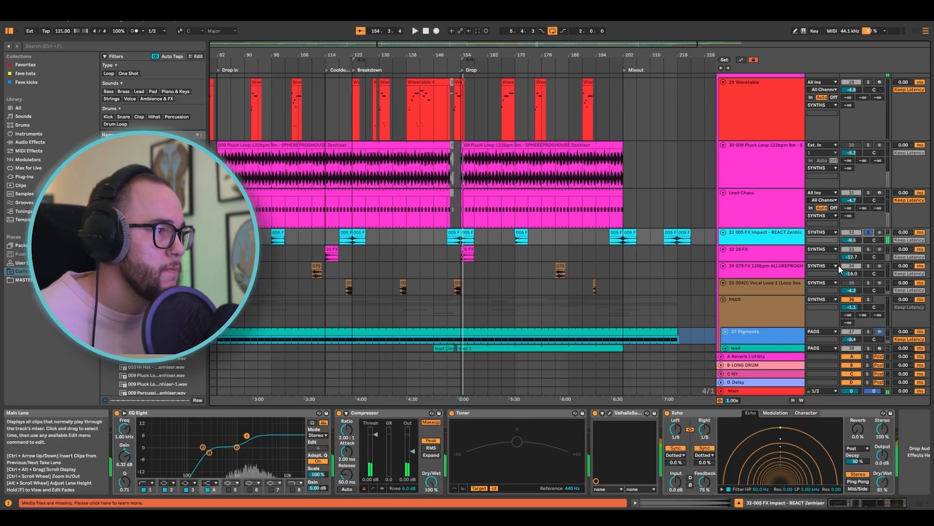
Solo the FX track 33 at the drop and audition it on its own
{"action": "left_click", "coordinate": [868, 248]}
{"action": "scroll", "coordinate": [487, 262], "scroll_direction": "down", "scroll_amount": 1}
{"action": "left_click", "coordinate": [454, 268]}
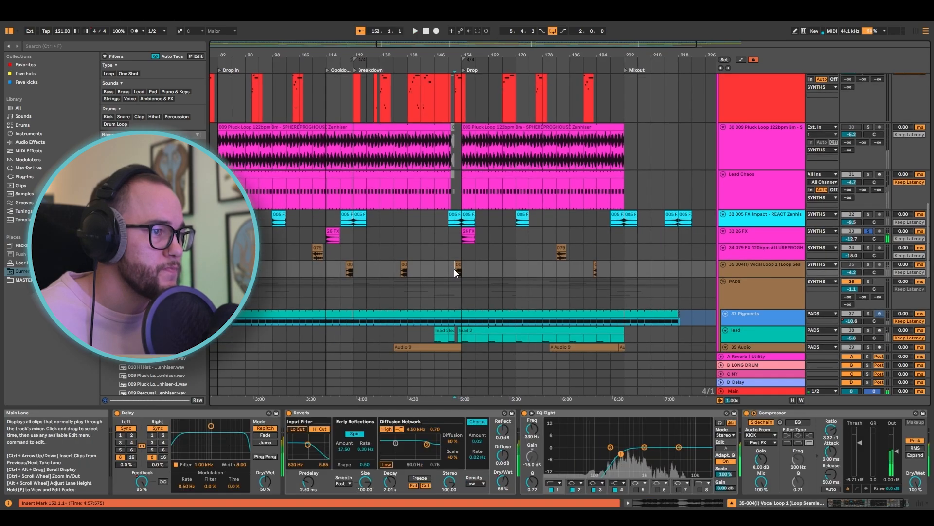
Solo the 079 FX 120bpm track and play its clip from bar 182
{"action": "scroll", "coordinate": [506, 265], "scroll_direction": "up", "scroll_amount": 10, "text": "ctrl"}
{"action": "left_click", "coordinate": [578, 253]}
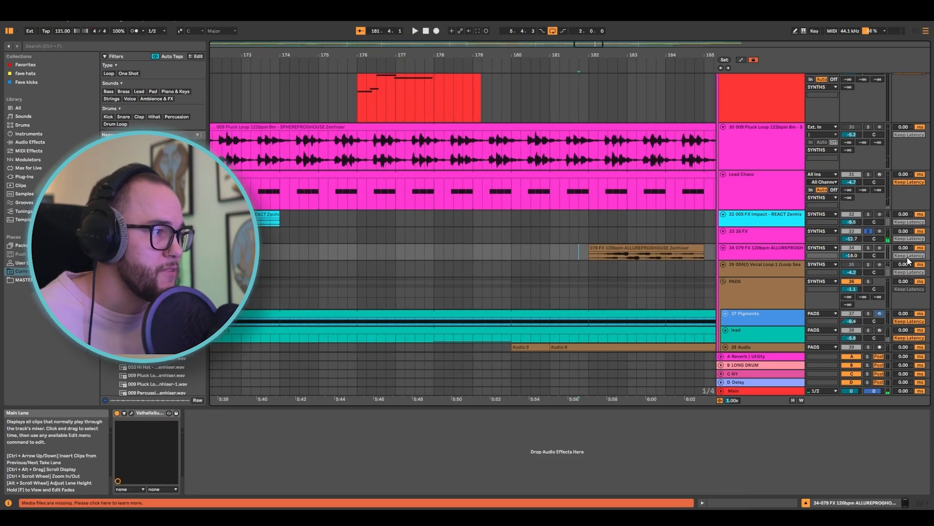
{"action": "left_click", "coordinate": [870, 248]}
{"action": "key", "text": "space"}
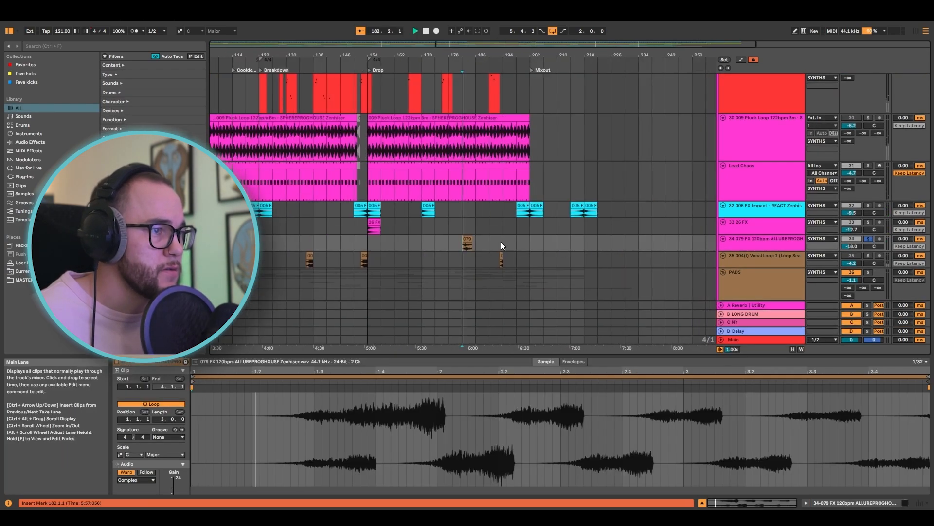
{"action": "scroll", "coordinate": [452, 247], "scroll_direction": "down", "scroll_amount": 5}
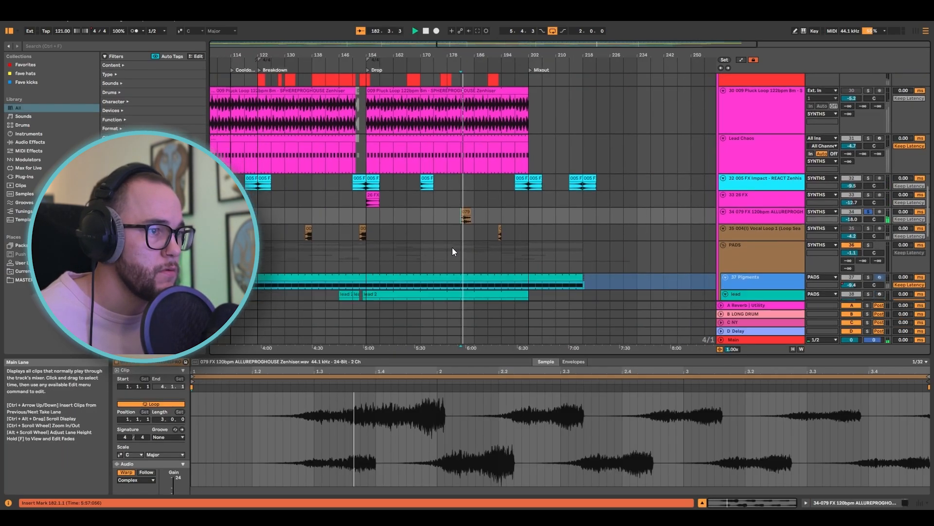
{"action": "key", "text": "space"}
Audition the soloed 004(I) Vocal Loop 1 track and look up its clip's sample in the browser
{"action": "scroll", "coordinate": [301, 206], "scroll_direction": "up", "scroll_amount": 5, "text": "ctrl"}
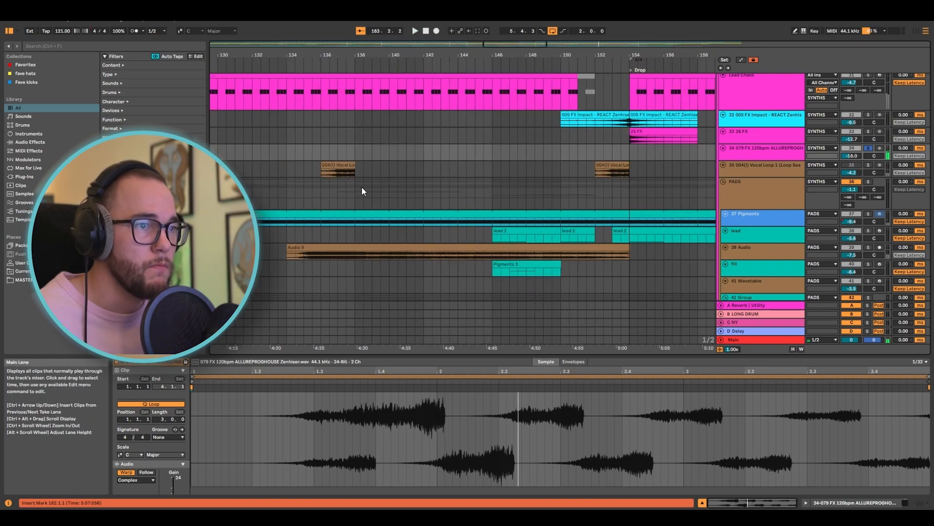
{"action": "left_click", "coordinate": [343, 171]}
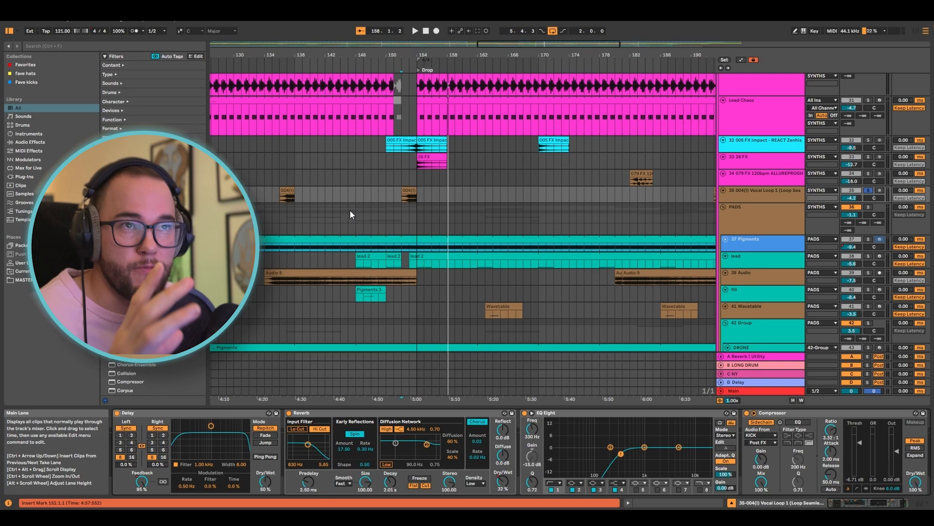
{"action": "right_click", "coordinate": [407, 192]}
{"action": "left_click", "coordinate": [430, 289]}
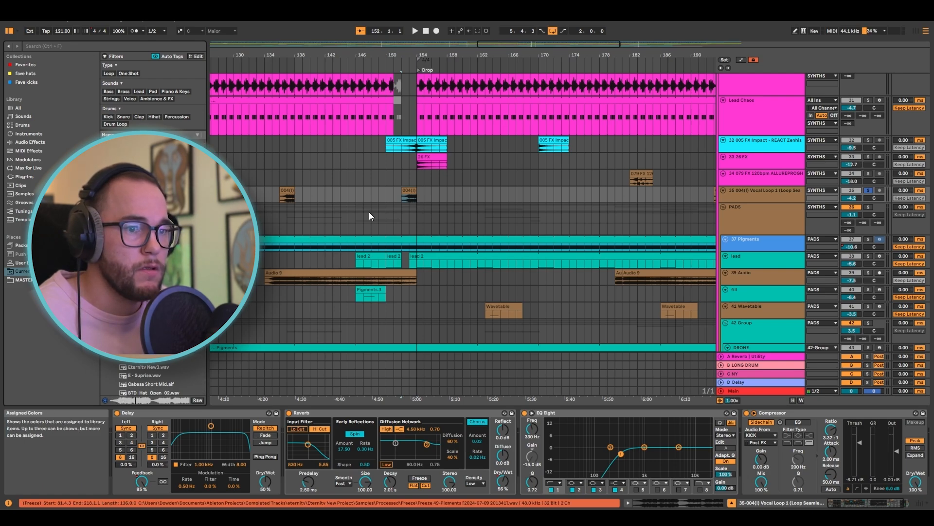
Play the vocal loop from several points in bar 152 and inspect its Delay, Reverb, EQ Eight and sidechained Compressor
{"action": "scroll", "coordinate": [406, 193], "scroll_direction": "up", "scroll_amount": 5}
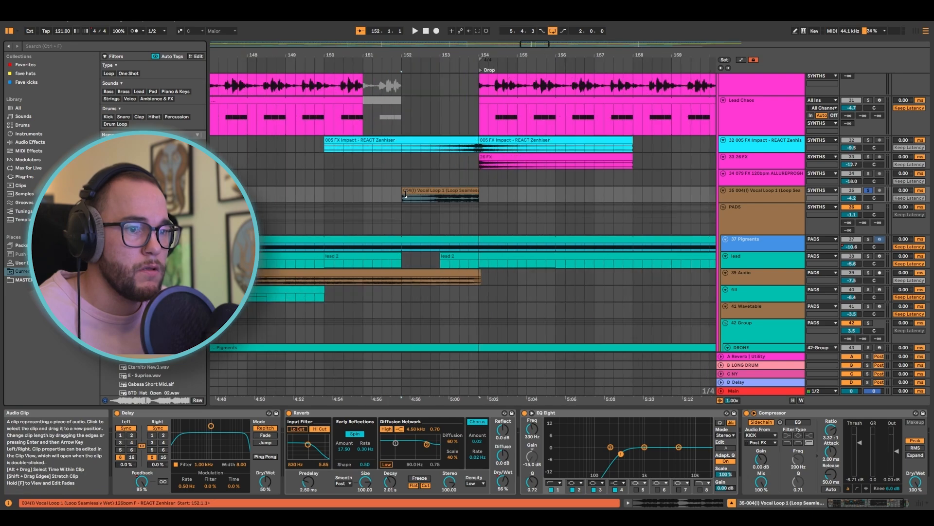
{"action": "scroll", "coordinate": [406, 196], "scroll_direction": "left", "scroll_amount": 3}
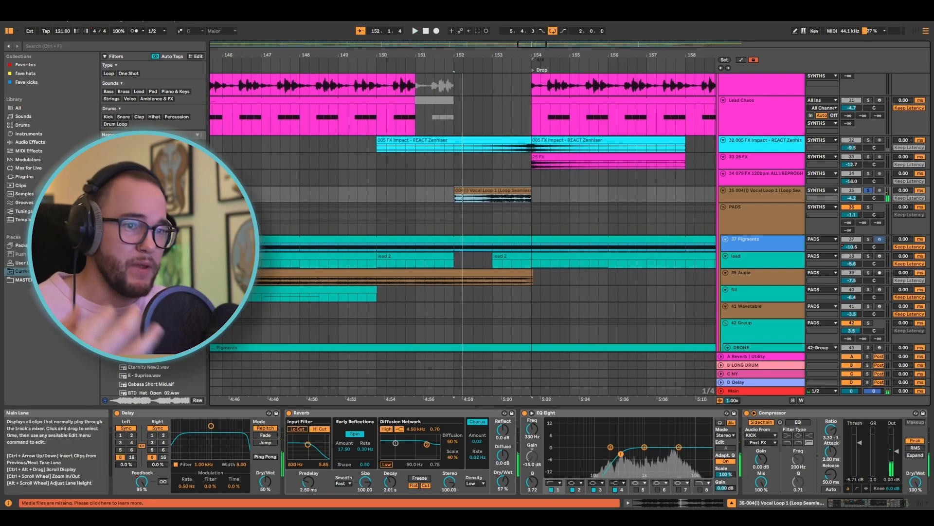
{"action": "left_click", "coordinate": [487, 197]}
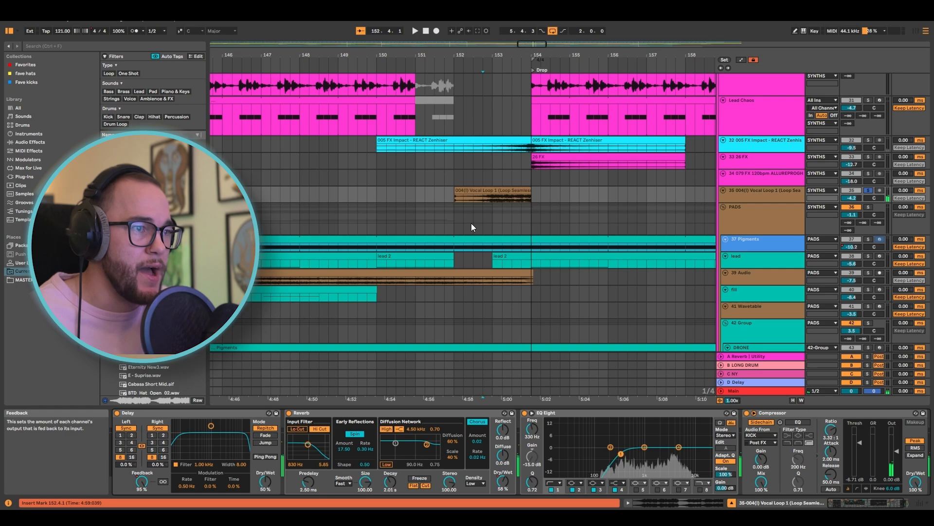
{"action": "left_click", "coordinate": [476, 202]}
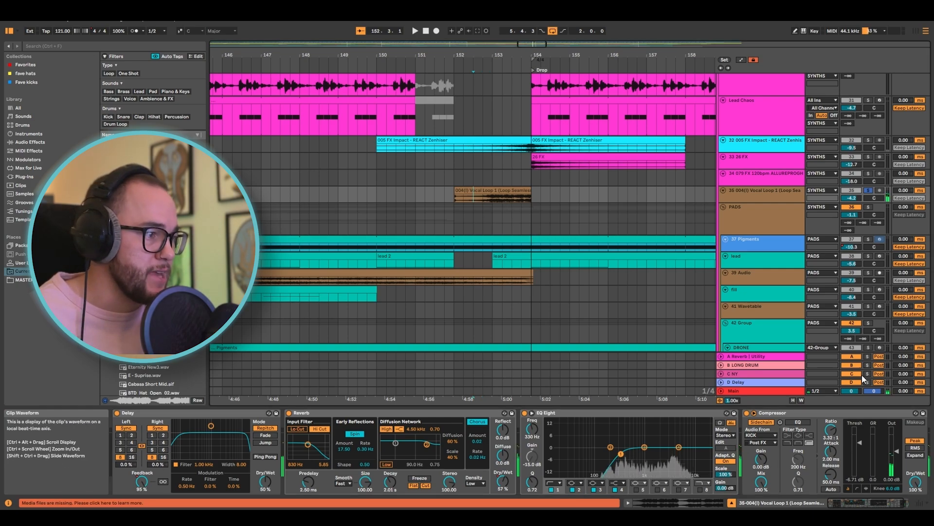
{"action": "key", "text": "space"}
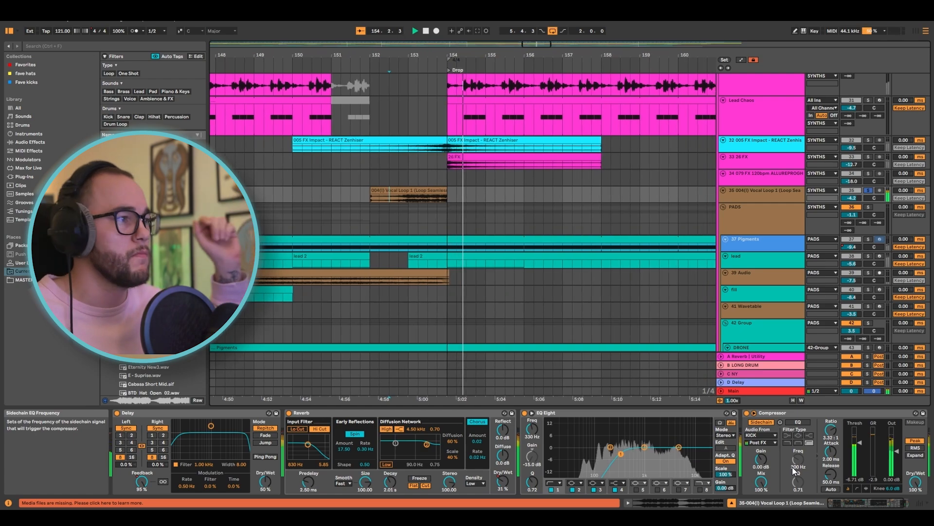
{"action": "left_click", "coordinate": [868, 191]}
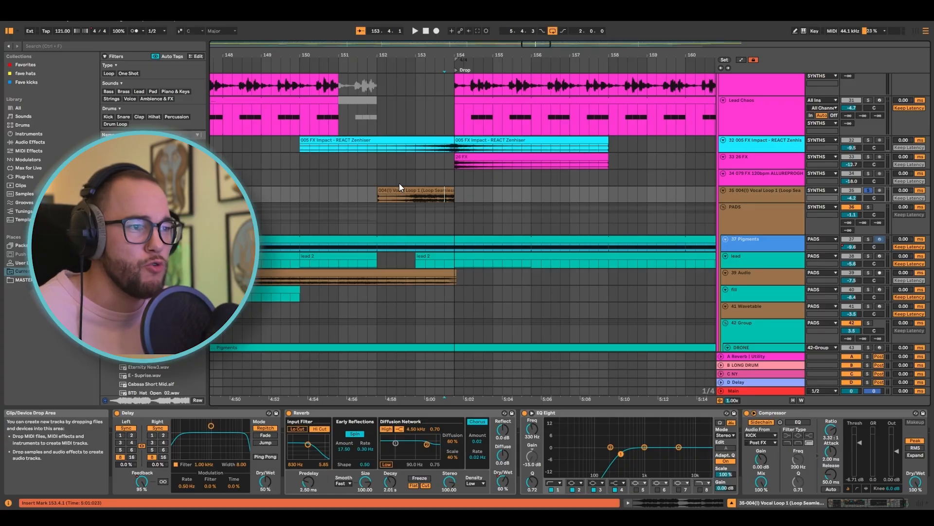
Enable the metronome, play the soloed vocal loop from bar 152.4 past the drop, and show its devices
{"action": "left_click", "coordinate": [406, 178]}
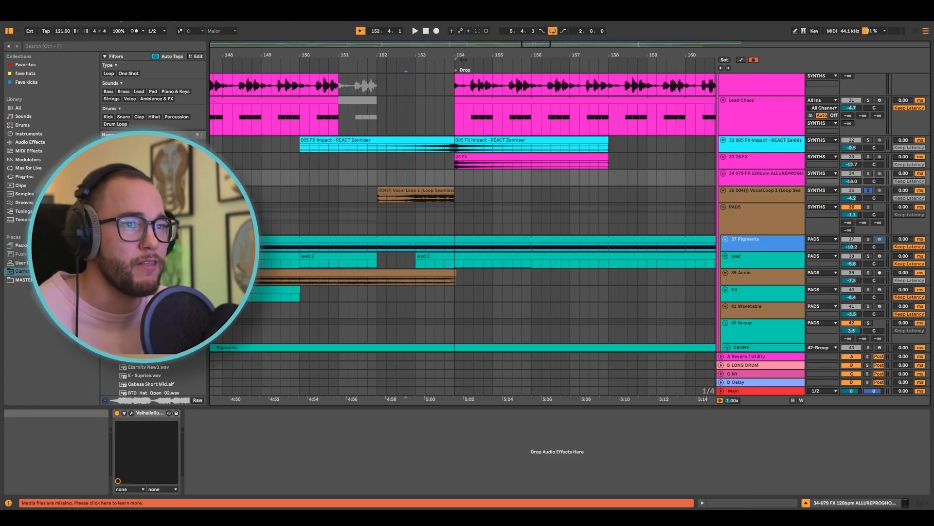
{"action": "left_click", "coordinate": [135, 31]}
{"action": "key", "text": "space"}
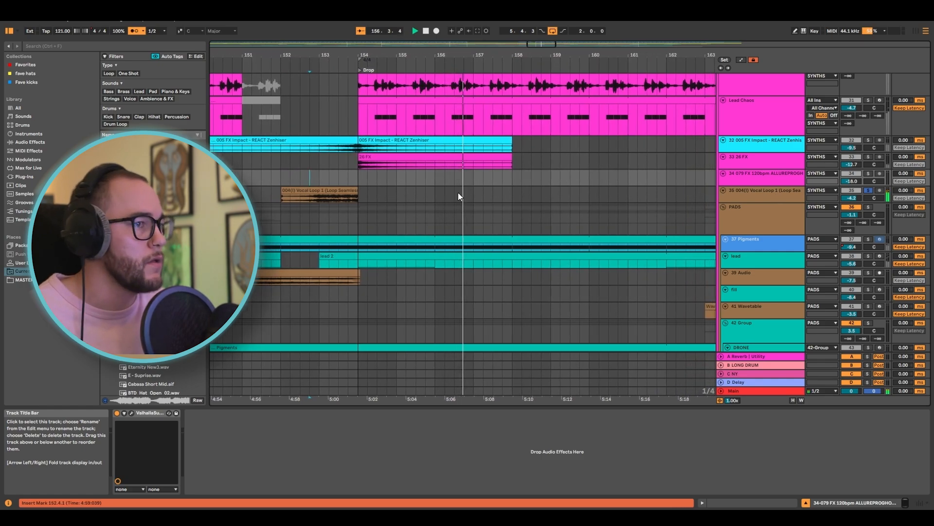
{"action": "scroll", "coordinate": [336, 195], "scroll_direction": "up", "scroll_amount": 5}
{"action": "left_click", "coordinate": [755, 208]}
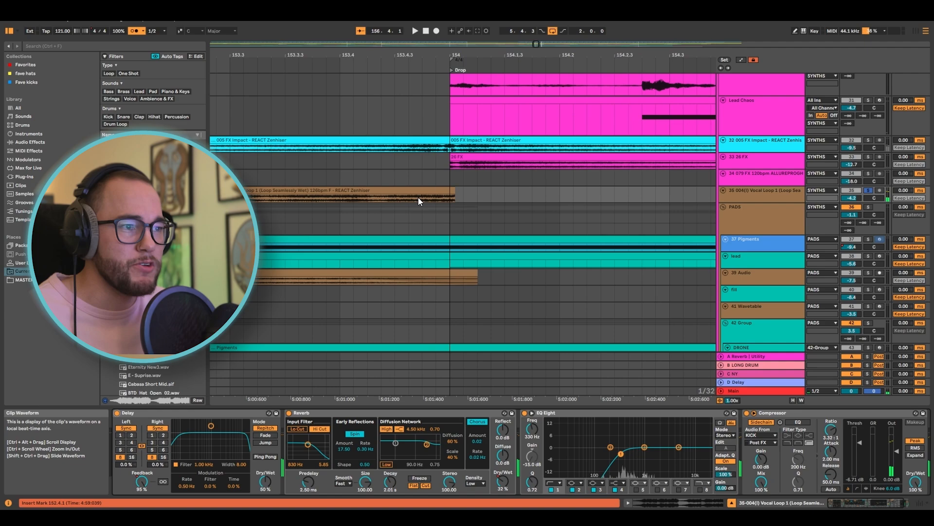
Examine where the vocal loop clip ends at the drop and play its tail from about bar 153.4
{"action": "scroll", "coordinate": [418, 197], "scroll_direction": "up", "scroll_amount": 5}
{"action": "left_click_drag", "start_coordinate": [427, 193], "coordinate": [509, 191]}
{"action": "scroll", "coordinate": [485, 202], "scroll_direction": "down", "scroll_amount": 5}
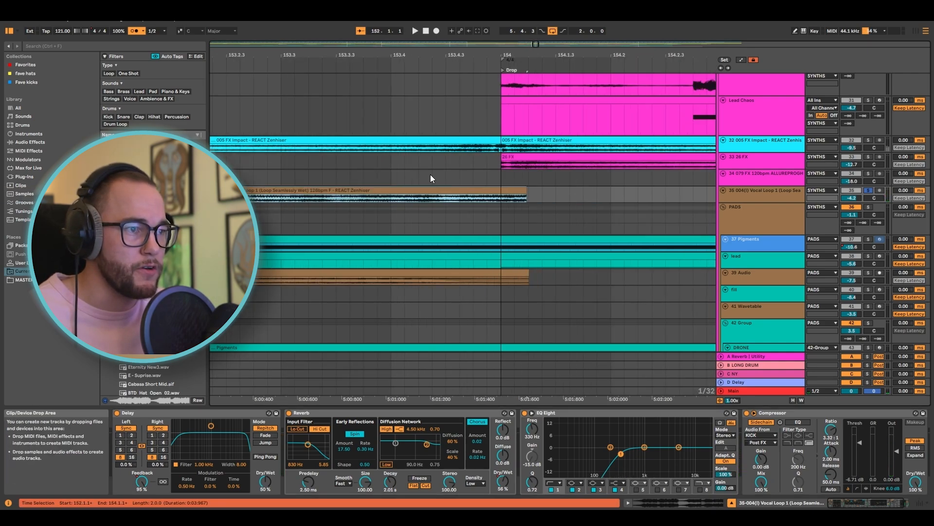
{"action": "left_click", "coordinate": [430, 175]}
{"action": "key", "text": "space"}
{"action": "scroll", "coordinate": [417, 191], "scroll_direction": "down", "scroll_amount": 10}
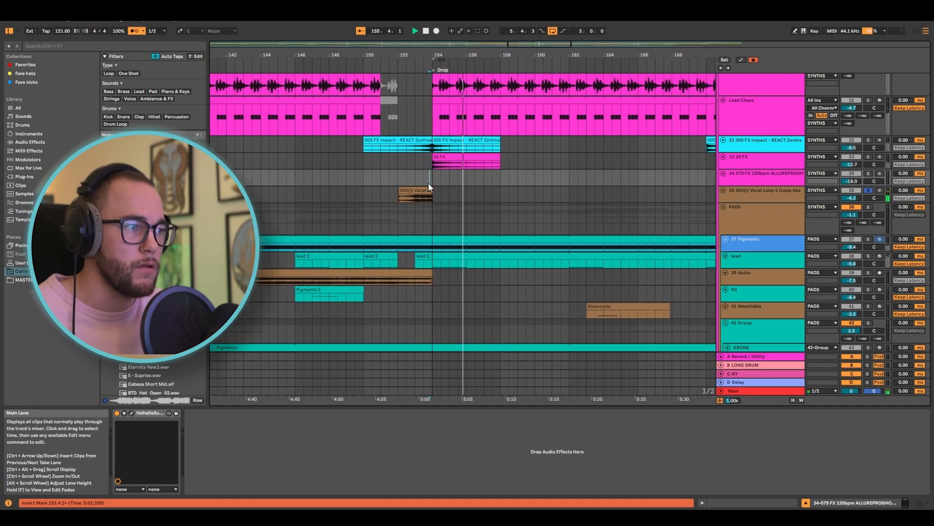
Audition the vocal loop with Delay bypassed, and play it with Delay re-enabled among all unsoloed tracks across the drop
{"action": "left_click", "coordinate": [426, 190]}
{"action": "left_click", "coordinate": [117, 413]}
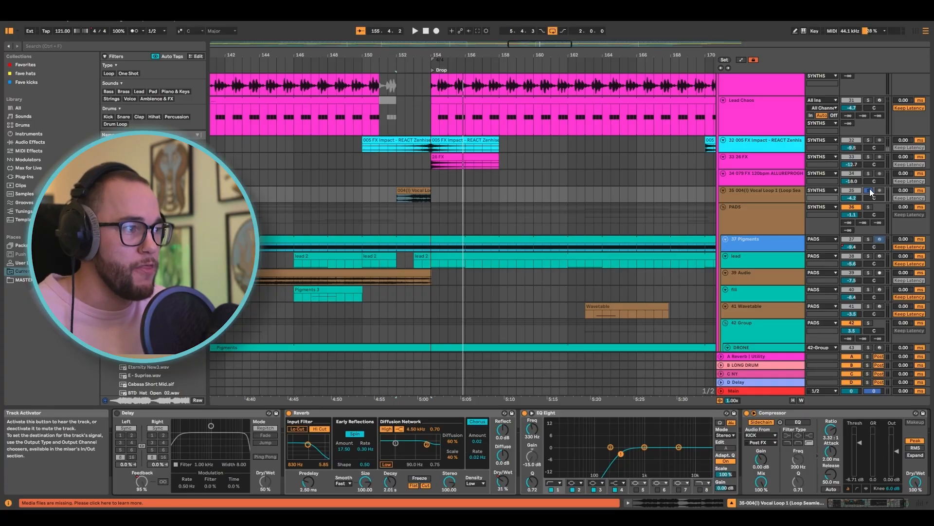
{"action": "scroll", "coordinate": [427, 183], "scroll_direction": "up", "scroll_amount": 10}
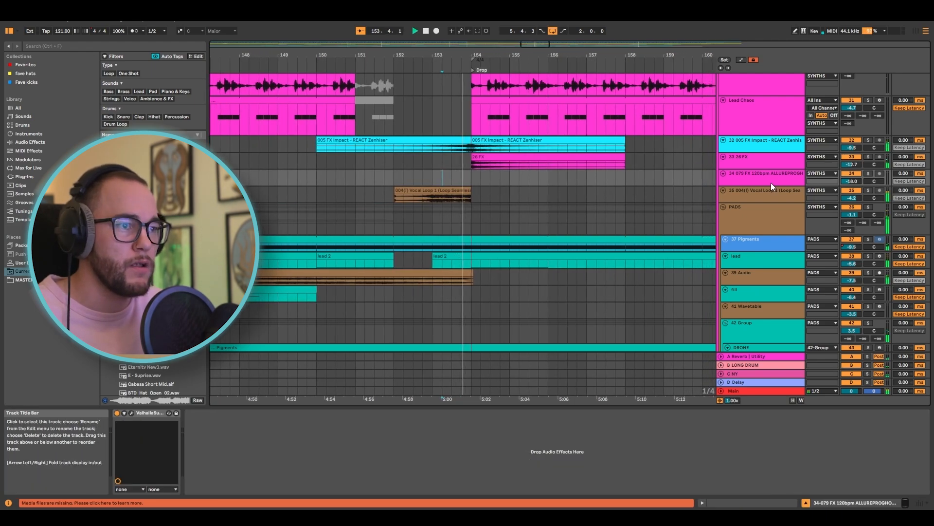
{"action": "left_click", "coordinate": [783, 191]}
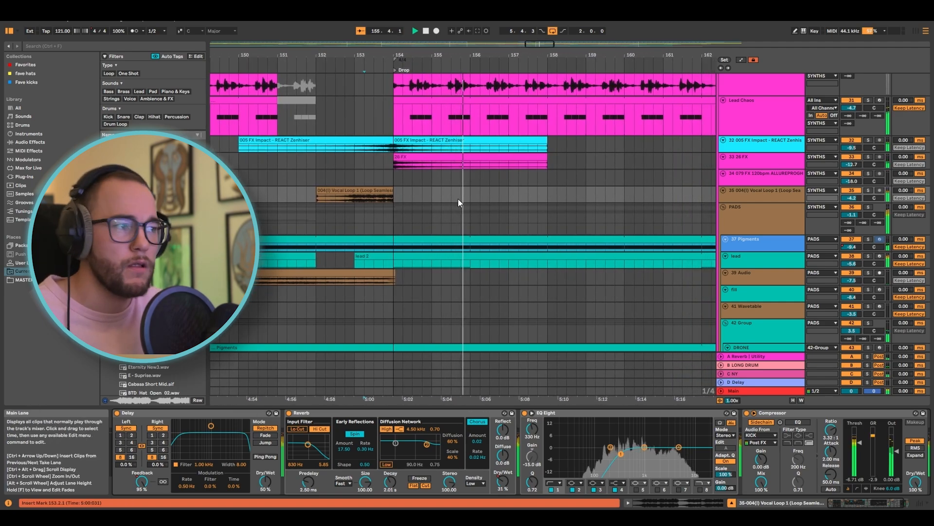
{"action": "scroll", "coordinate": [458, 199], "scroll_direction": "down", "scroll_amount": 5}
{"action": "scroll", "coordinate": [452, 197], "scroll_direction": "down", "scroll_amount": 10}
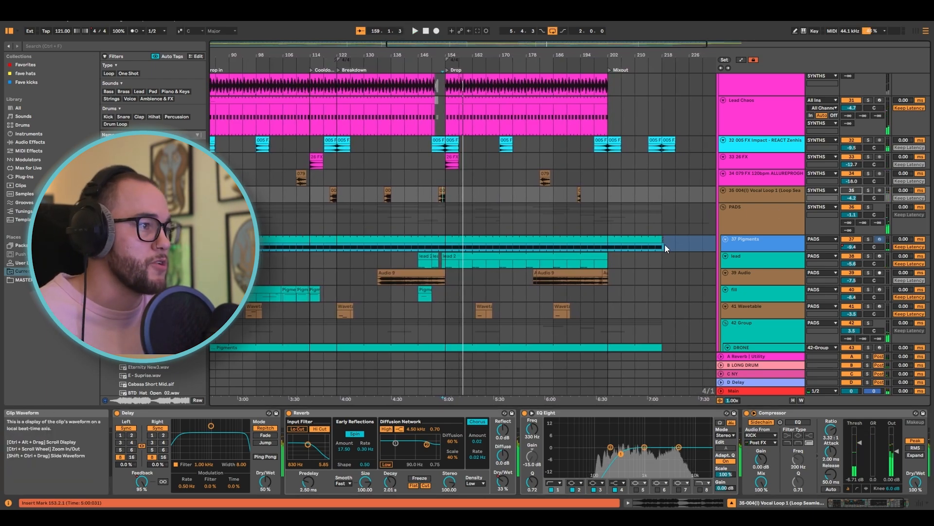
Solo 37 Pigments in the PADS group, play it across the drop, and show the automation lanes
{"action": "scroll", "coordinate": [665, 244], "scroll_direction": "down", "scroll_amount": 2}
{"action": "key", "text": "space"}
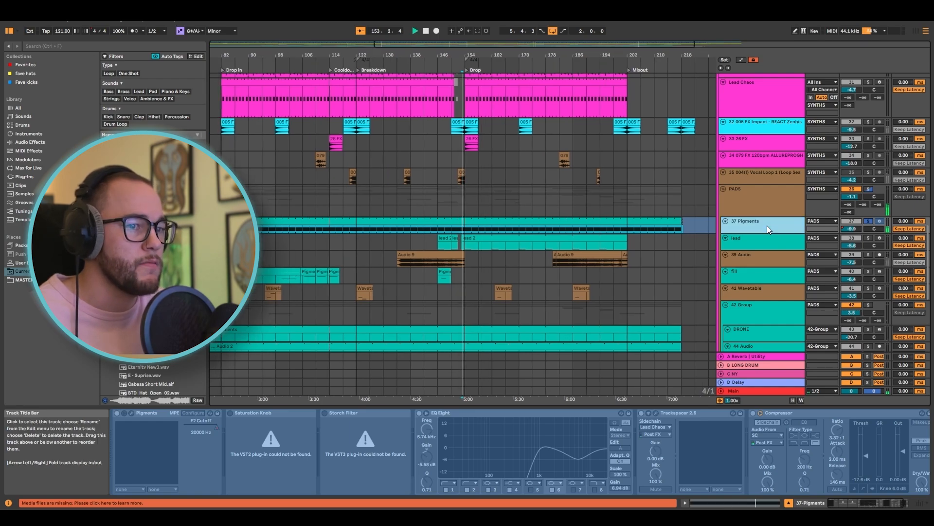
{"action": "scroll", "coordinate": [615, 227], "scroll_direction": "down", "scroll_amount": 2}
{"action": "key", "text": "a"}
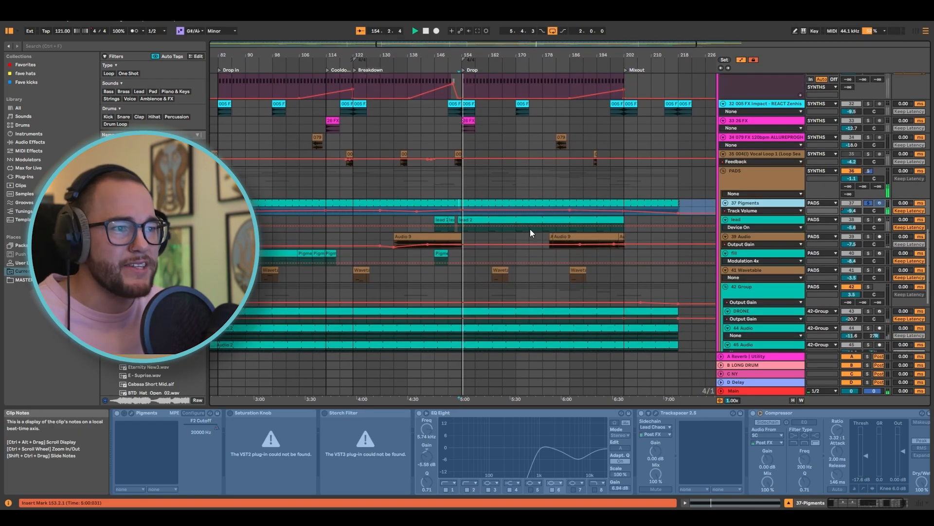
Play the soloed 37 Pigments pad from bars 106 and 162, and hide the automation lanes
{"action": "left_click", "coordinate": [301, 178]}
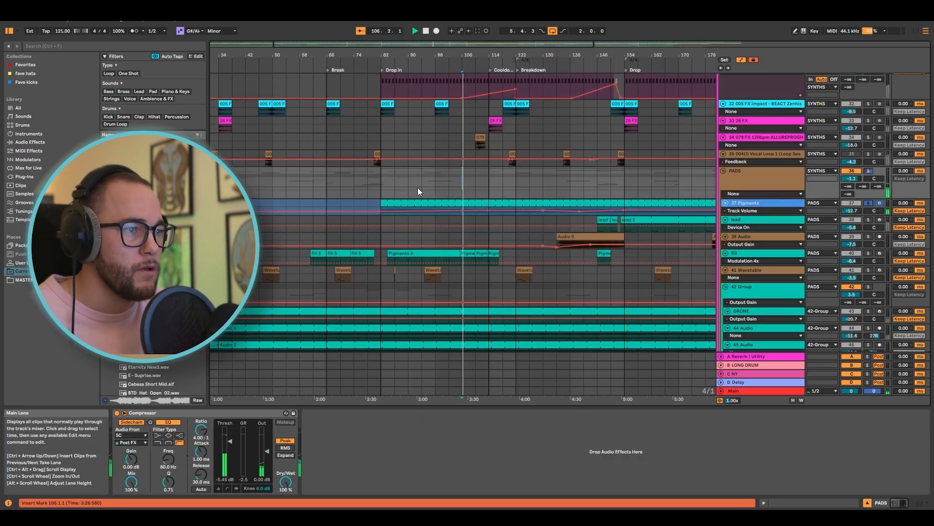
{"action": "left_click", "coordinate": [651, 180]}
{"action": "scroll", "coordinate": [590, 221], "scroll_direction": "right", "scroll_amount": 1}
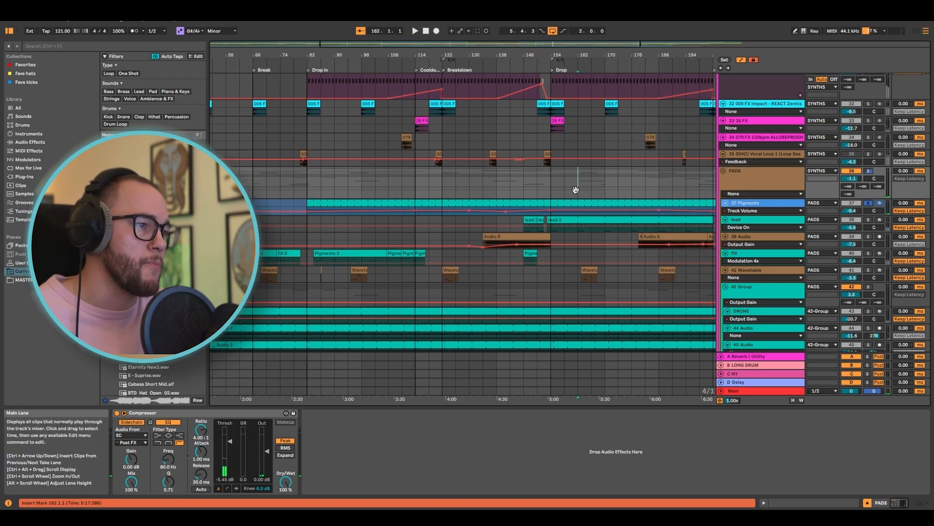
{"action": "scroll", "coordinate": [575, 191], "scroll_direction": "down", "scroll_amount": 1}
{"action": "key", "text": "a"}
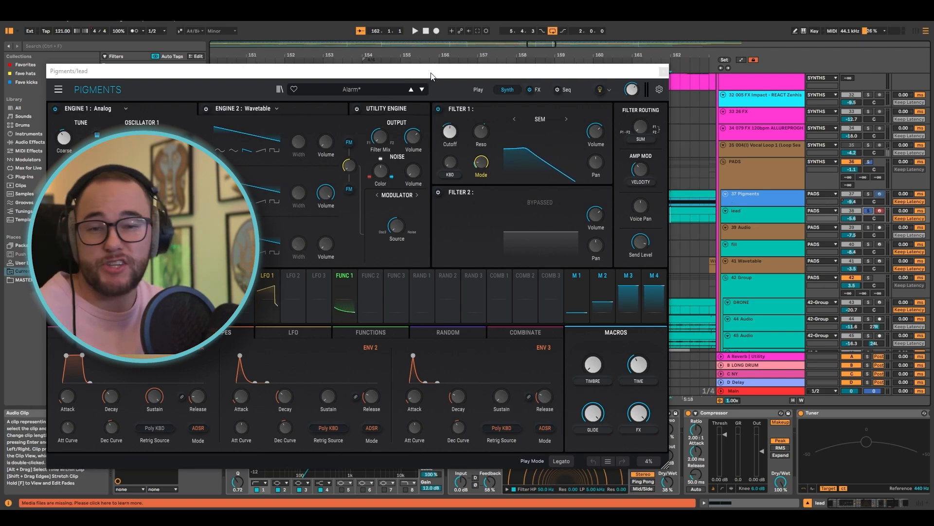
Play the soloed lead track with its Pigments window open and inspect LFO 1 and oscillator 2's coarse tuning
{"action": "key", "text": "space"}
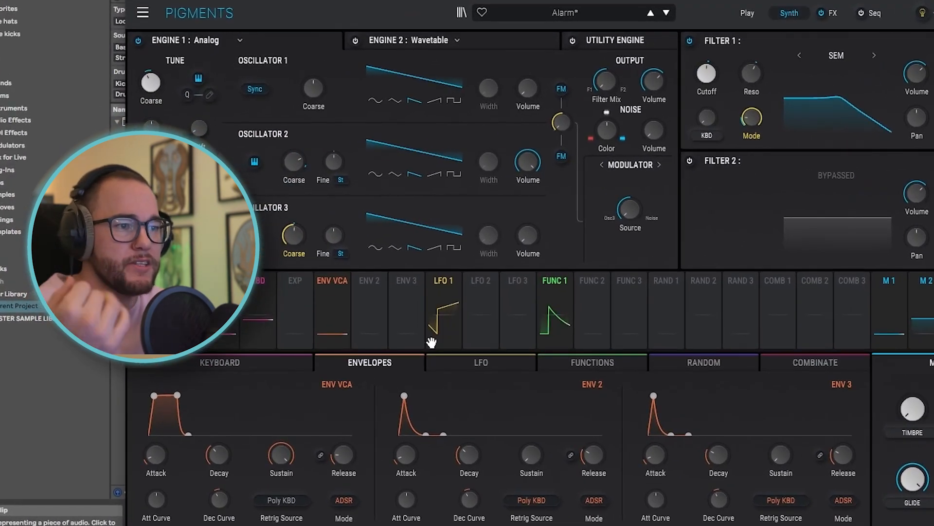
{"action": "left_click", "coordinate": [451, 294]}
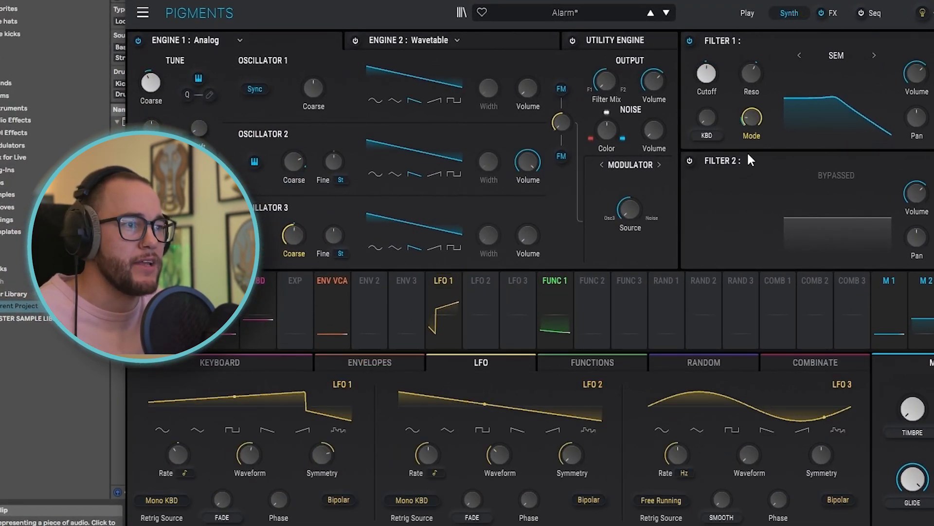
{"action": "mouse_move", "coordinate": [713, 73]}
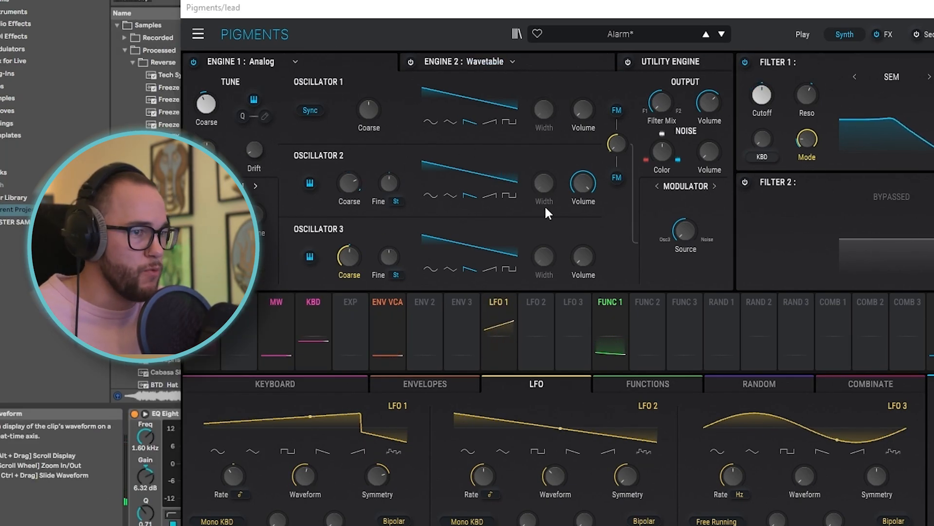
{"action": "left_click_drag", "start_coordinate": [345, 176], "coordinate": [368, 158]}
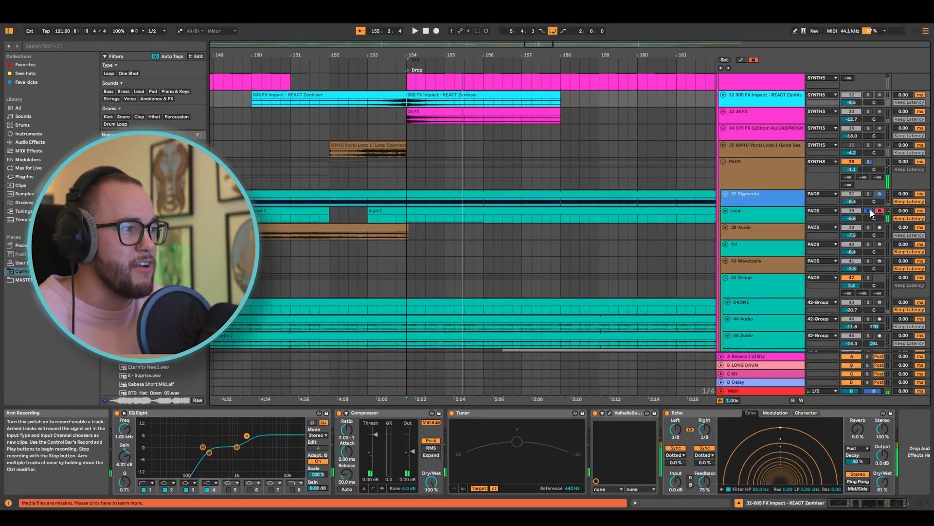
Play the drop from bar 154 with the lead unsoloed alongside all other tracks
{"action": "left_click", "coordinate": [402, 177]}
{"action": "key", "text": "space"}
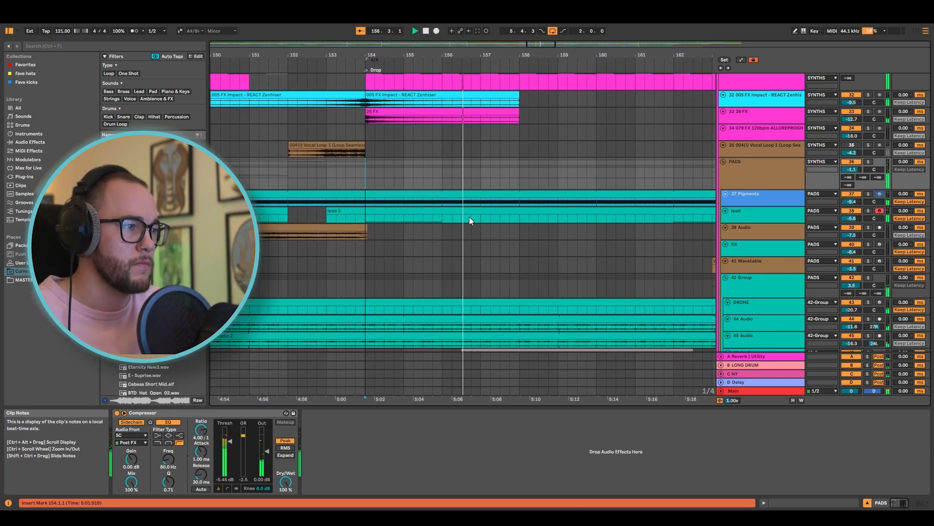
Solo the 42 Group inside PADS and play it from the start of the drop at bar 154
{"action": "scroll", "coordinate": [467, 219], "scroll_direction": "down", "scroll_amount": 8, "text": "ctrl"}
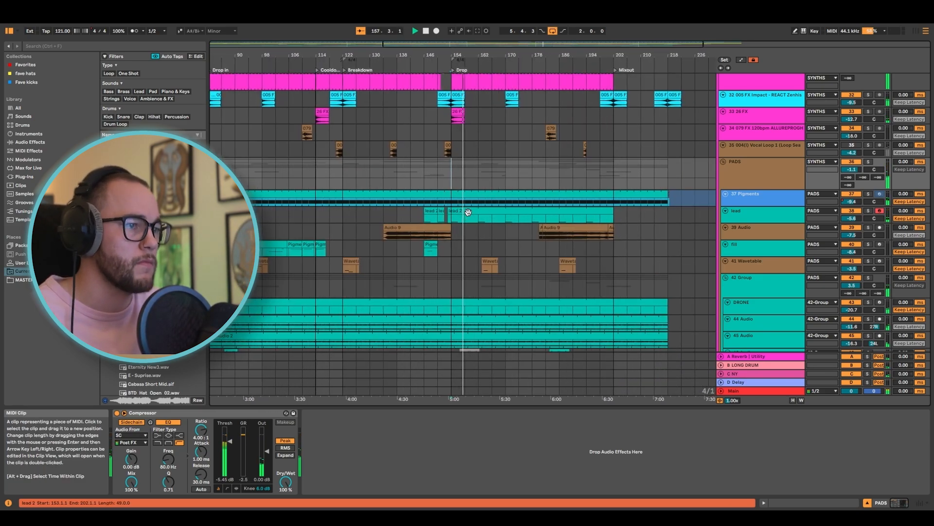
{"action": "scroll", "coordinate": [552, 215], "scroll_direction": "down", "scroll_amount": 5}
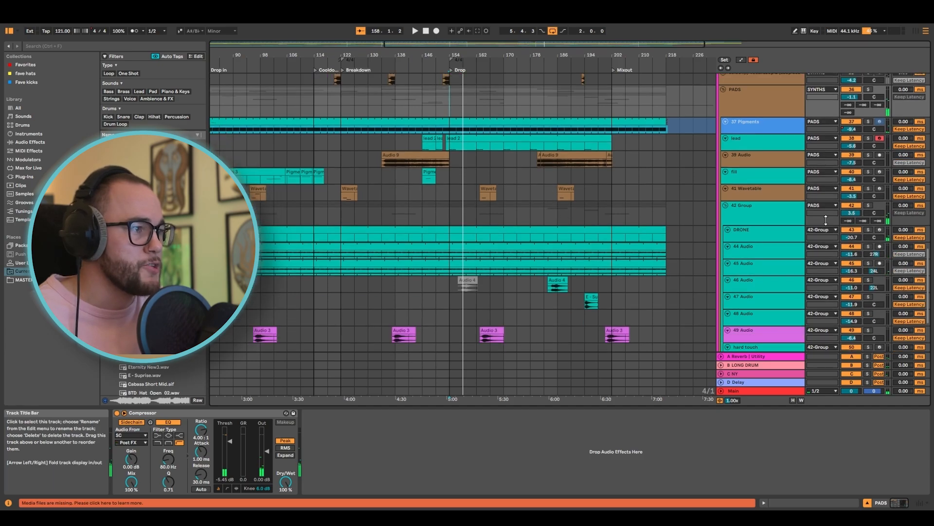
{"action": "left_click", "coordinate": [867, 205]}
{"action": "scroll", "coordinate": [413, 202], "scroll_direction": "down", "scroll_amount": 5}
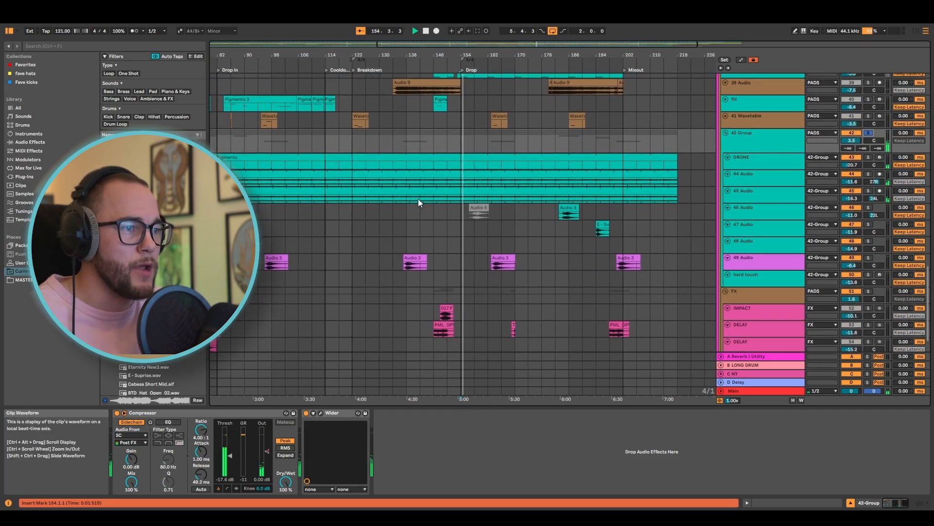
{"action": "scroll", "coordinate": [648, 215], "scroll_direction": "down", "scroll_amount": 1}
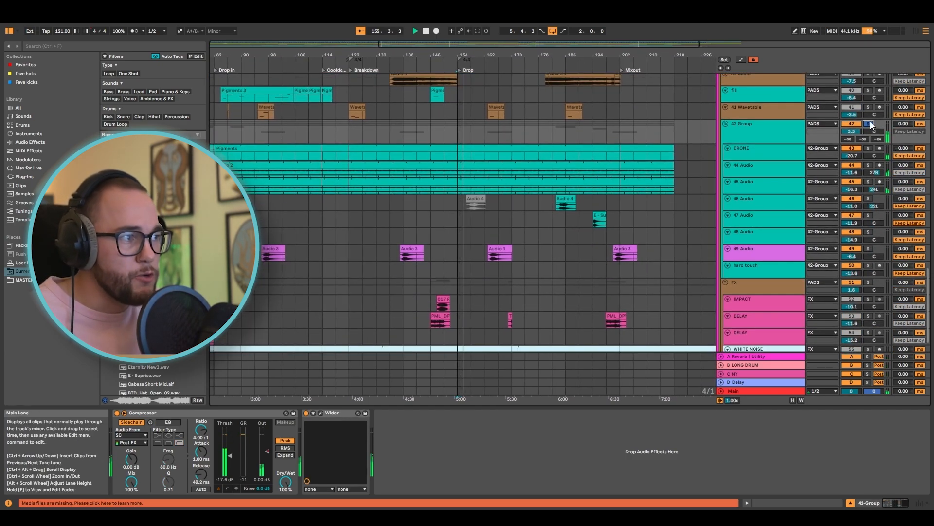
{"action": "key", "text": "space"}
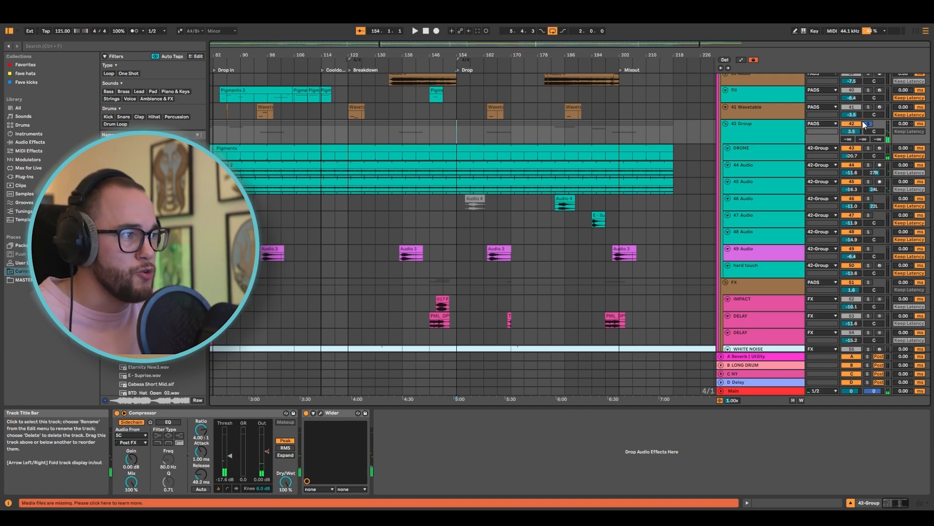
Play the mix from bar 158 with the 42 Group unsoloed, switching the group off and on to compare
{"action": "key", "text": "space"}
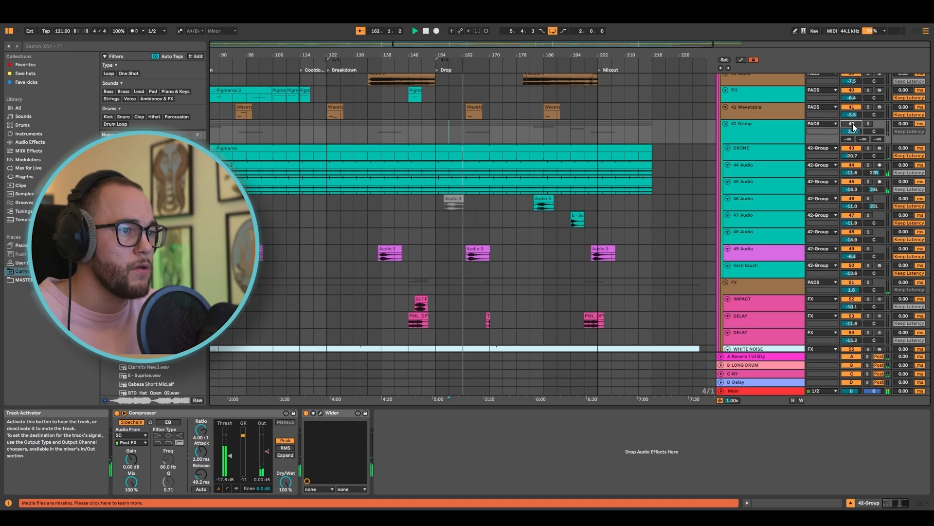
{"action": "scroll", "coordinate": [551, 223], "scroll_direction": "up", "scroll_amount": 3}
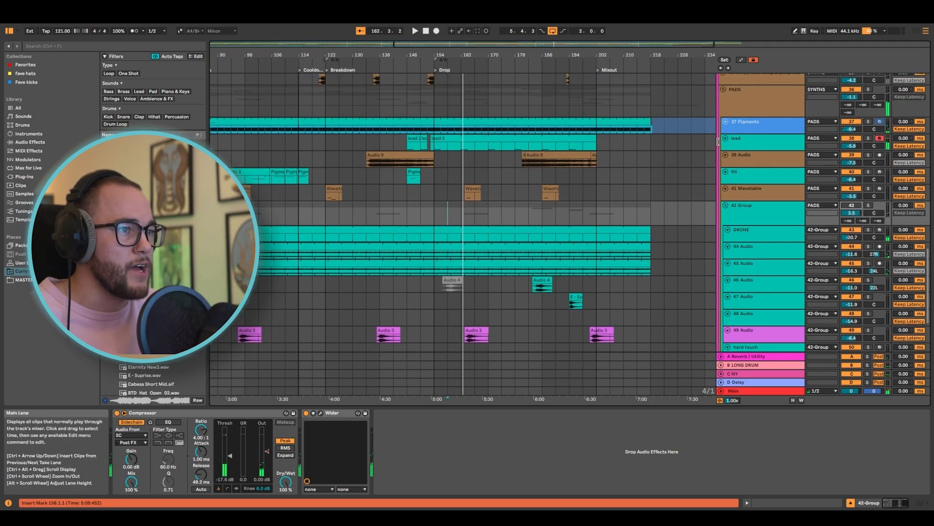
{"action": "key", "text": "space"}
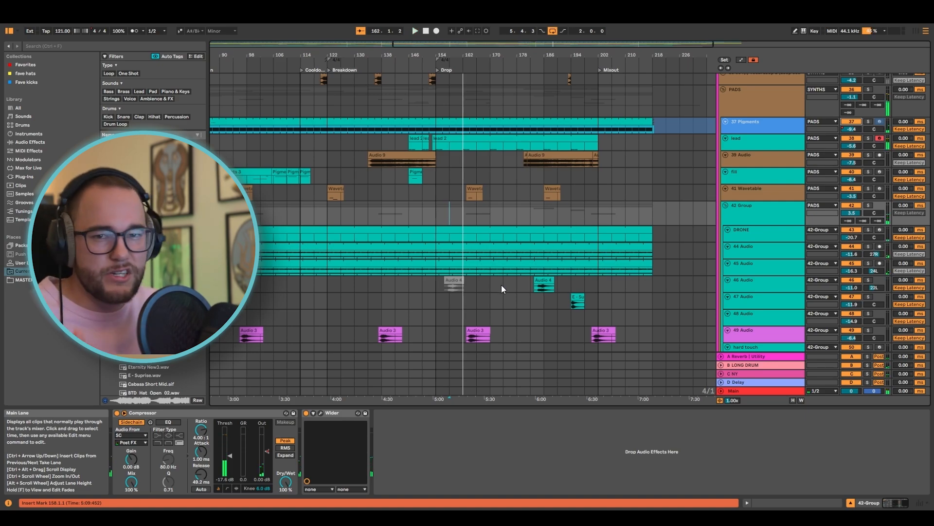
Solo the 49 Audio track in the 42 Group and play its Audio 3 clip from bar 163
{"action": "scroll", "coordinate": [502, 285], "scroll_direction": "down", "scroll_amount": 5}
{"action": "left_click", "coordinate": [702, 276]}
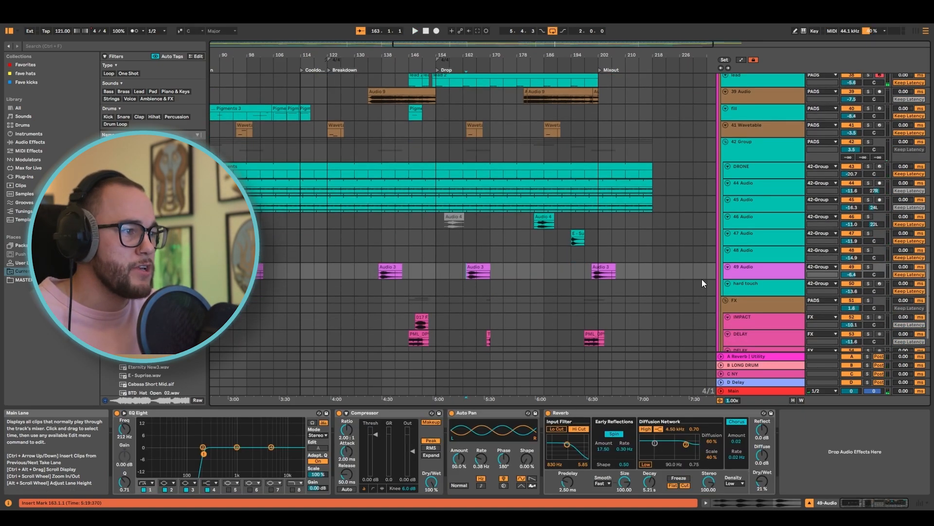
{"action": "left_click", "coordinate": [869, 267]}
{"action": "scroll", "coordinate": [477, 279], "scroll_direction": "up", "scroll_amount": 8}
{"action": "key", "text": "space"}
{"action": "scroll", "coordinate": [292, 279], "scroll_direction": "down", "scroll_amount": 5}
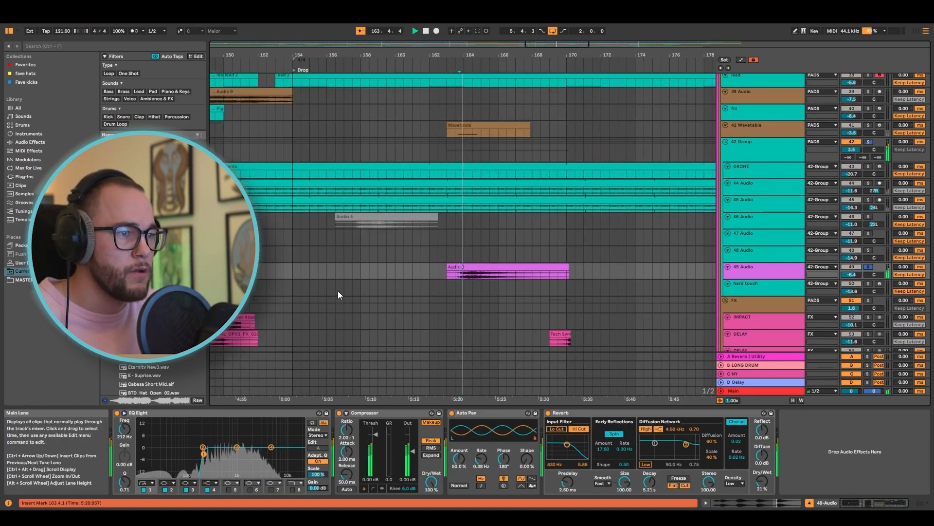
Solo the 41 Wavetable track and play its clip after bar 163 with its devices shown
{"action": "scroll", "coordinate": [405, 270], "scroll_direction": "down", "scroll_amount": 5}
{"action": "scroll", "coordinate": [404, 270], "scroll_direction": "down", "scroll_amount": 3}
{"action": "scroll", "coordinate": [405, 271], "scroll_direction": "down", "scroll_amount": 2}
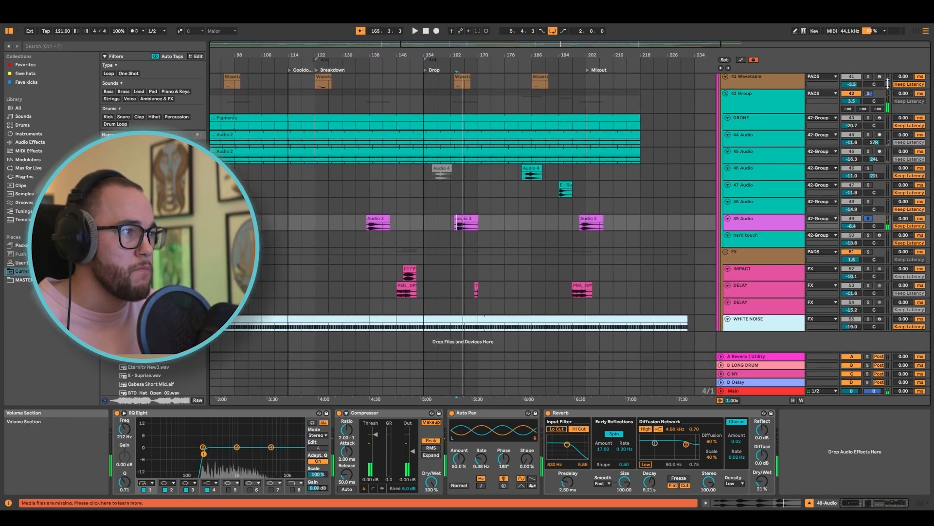
{"action": "left_click", "coordinate": [869, 76]}
{"action": "scroll", "coordinate": [472, 89], "scroll_direction": "up", "scroll_amount": 4}
{"action": "key", "text": "space"}
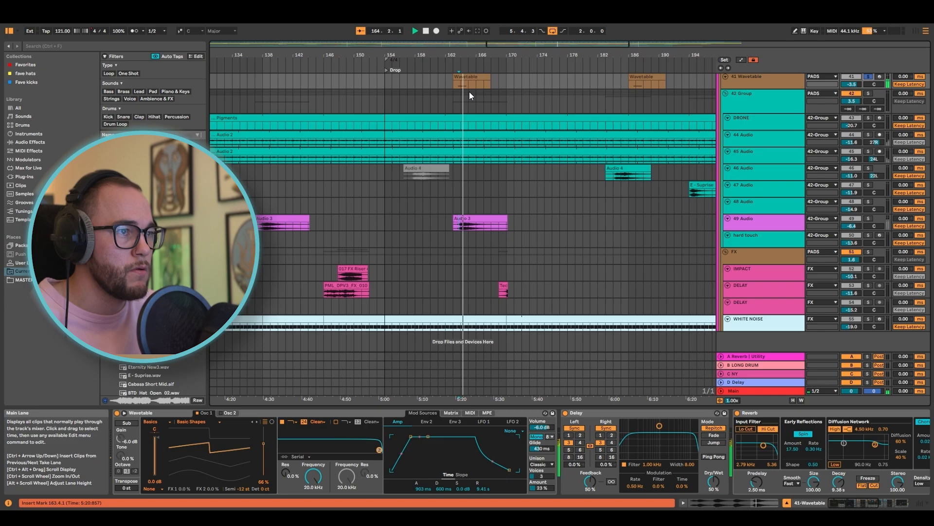
{"action": "scroll", "coordinate": [647, 132], "scroll_direction": "up", "scroll_amount": 2}
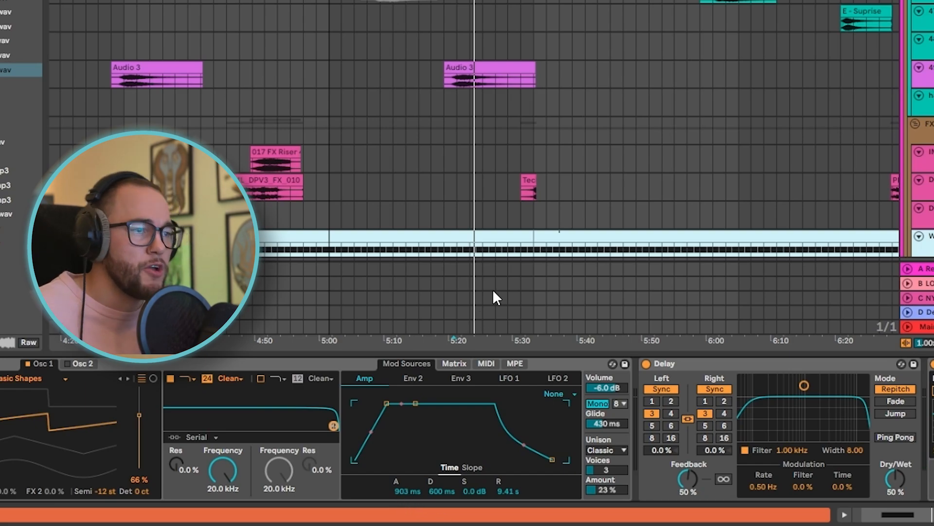
Open the Audio 3 clip on the 49 Audio track and inspect its waveform, gain and pitch
{"action": "double_click", "coordinate": [490, 72]}
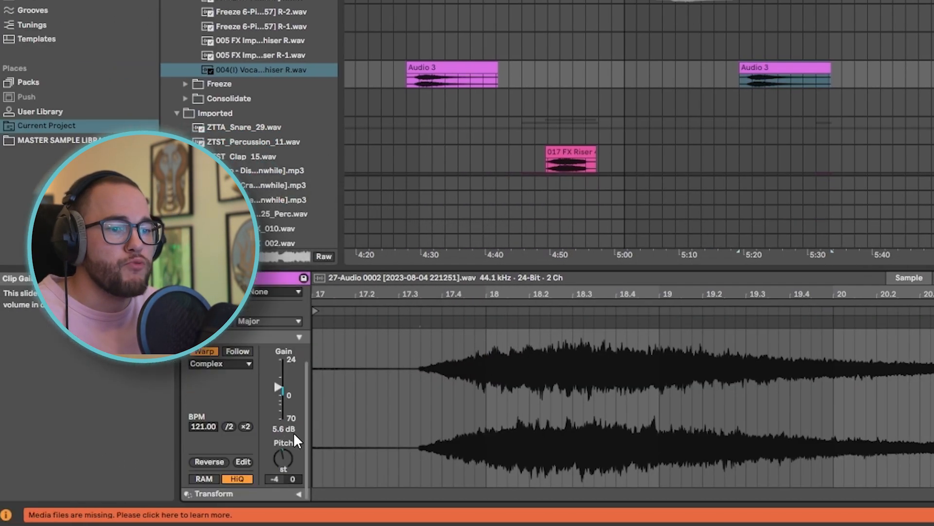
{"action": "left_click", "coordinate": [753, 82]}
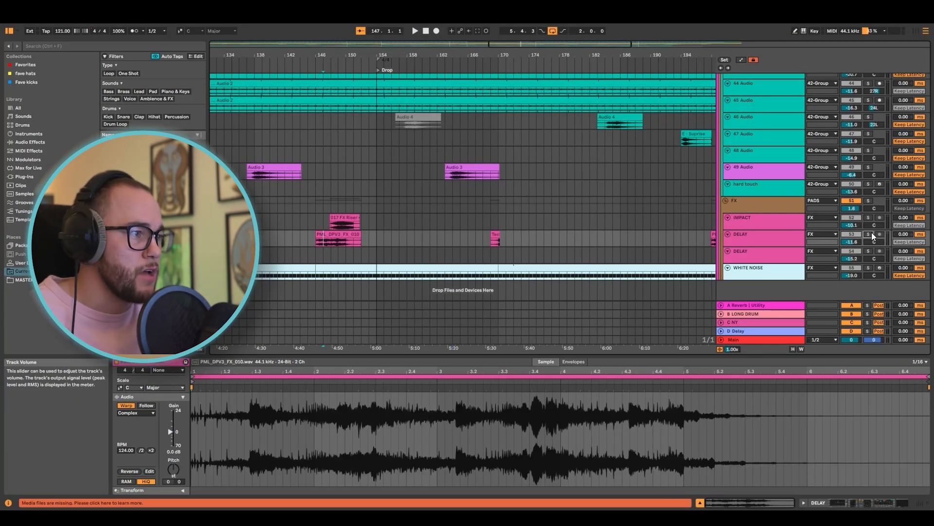
Solo the upper DELAY track in the FX group, play its effect sample from bar 147, and enlarge the WHITE NOISE track
{"action": "left_click", "coordinate": [868, 234]}
{"action": "key", "text": "space"}
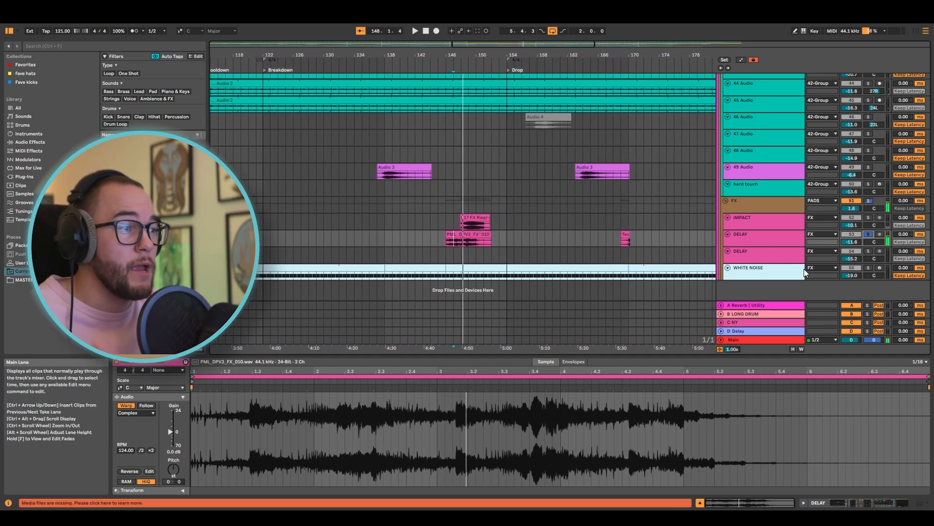
{"action": "left_click_drag", "start_coordinate": [787, 280], "coordinate": [798, 295]}
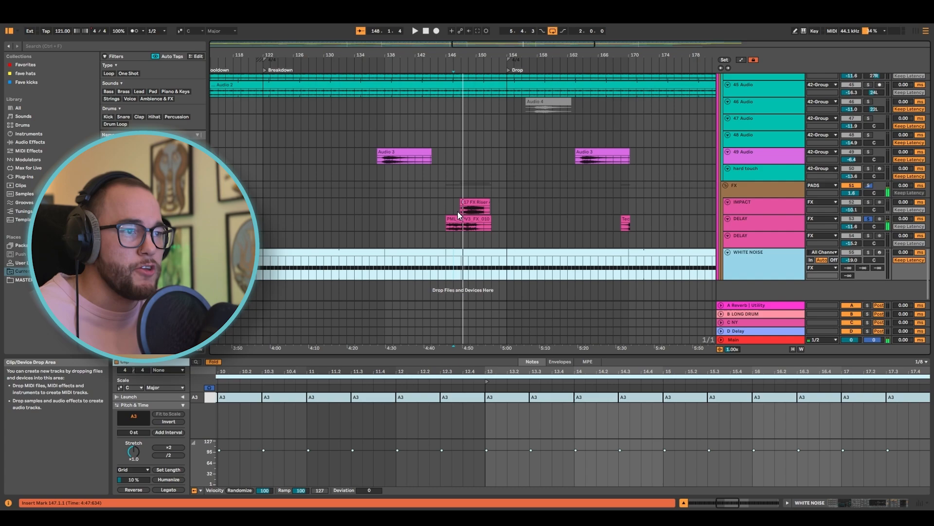
Solo the 39 Audio track in the PADS group and play its breakdown clip from bar 136
{"action": "scroll", "coordinate": [455, 215], "scroll_direction": "up", "scroll_amount": 10}
{"action": "left_click", "coordinate": [370, 218]}
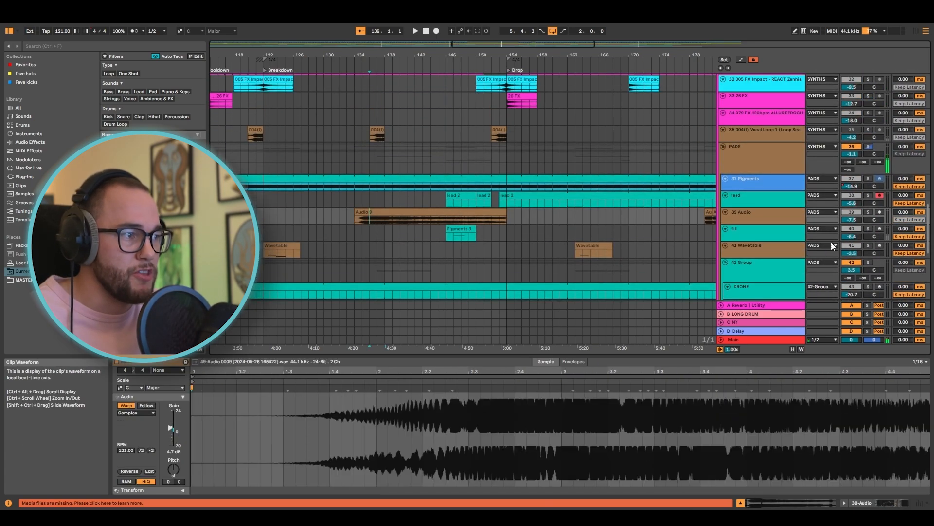
{"action": "key", "text": "space"}
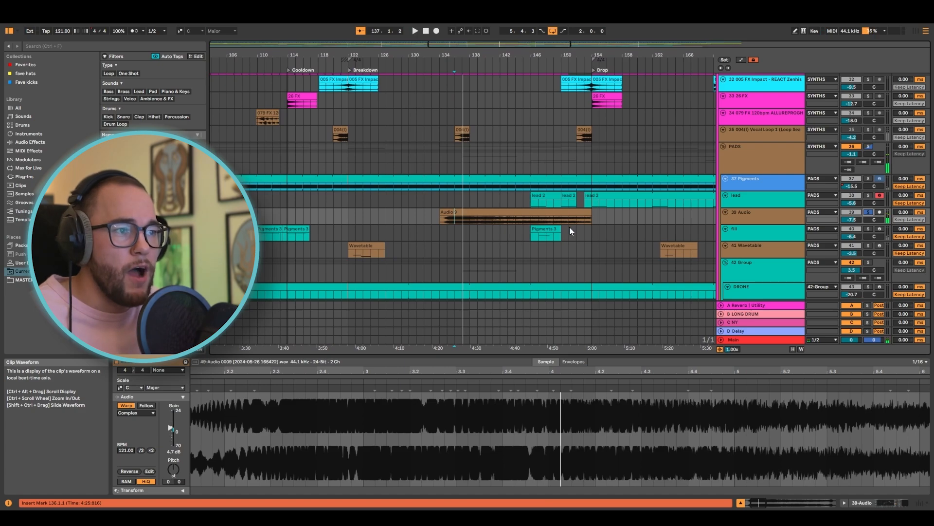
Try stretching the 39 Audio breakdown clip to end at bar 168, and undo the stretch
{"action": "left_click_drag", "start_coordinate": [591, 218], "coordinate": [697, 219], "text": "shift"}
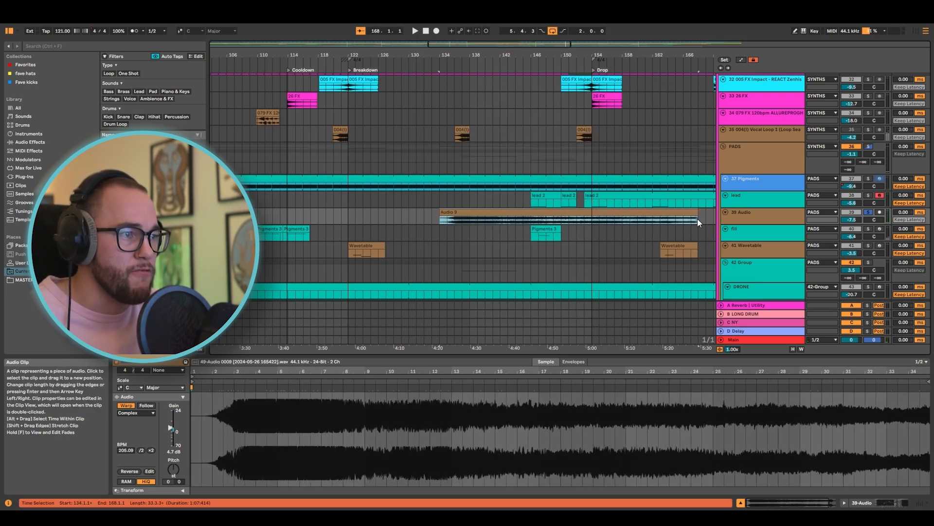
{"action": "key", "text": "ctrl+z"}
Play the soloed 39 Audio breakdown clip from bars 139 and 146
{"action": "left_click", "coordinate": [475, 222]}
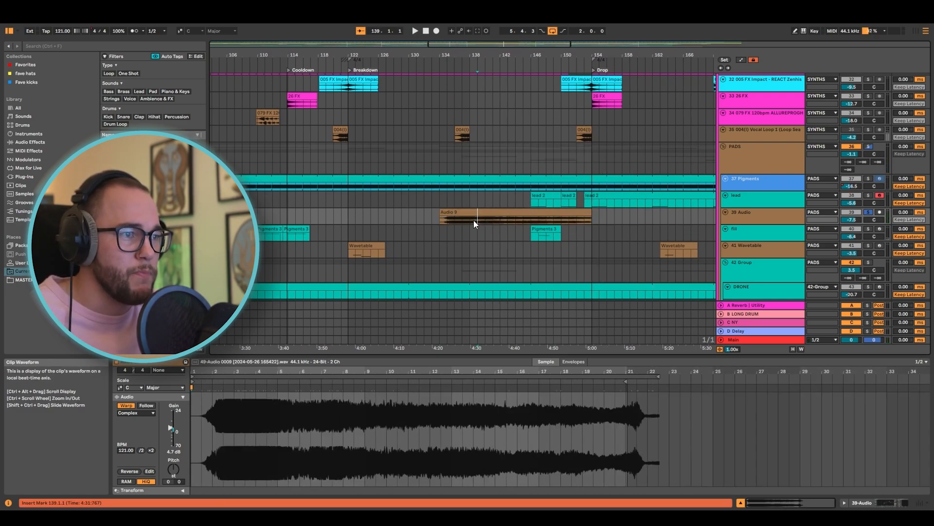
{"action": "key", "text": "space"}
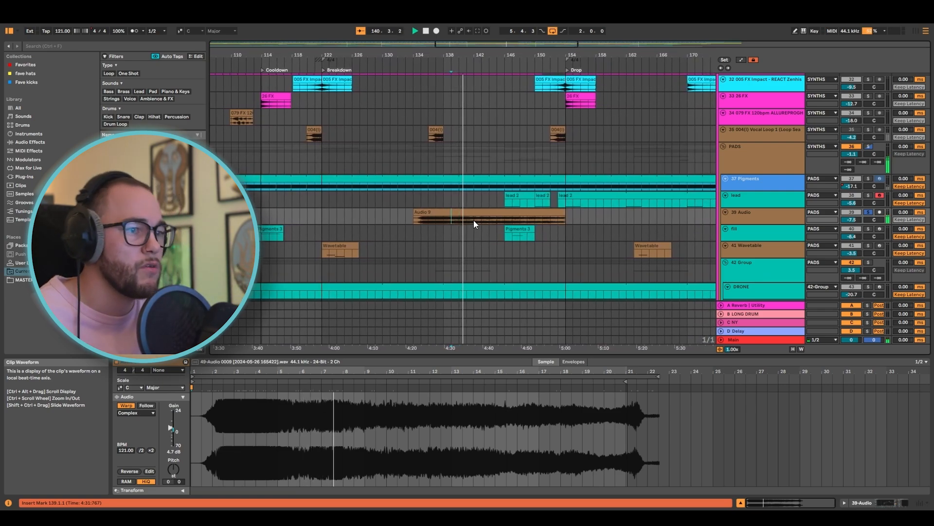
{"action": "left_click", "coordinate": [506, 222]}
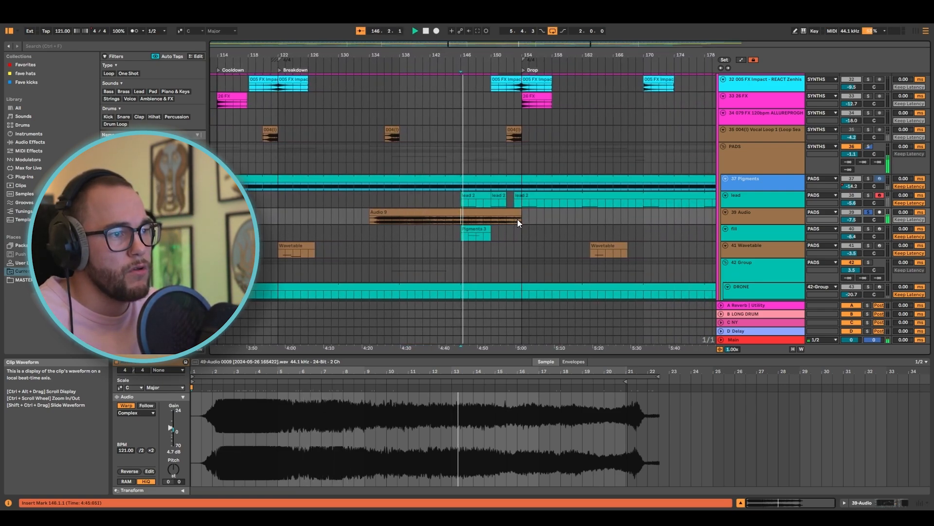
Show the 39 Audio track's devices and play the unsoloed mix from bar 146, switching the track off and on
{"action": "left_click", "coordinate": [774, 215]}
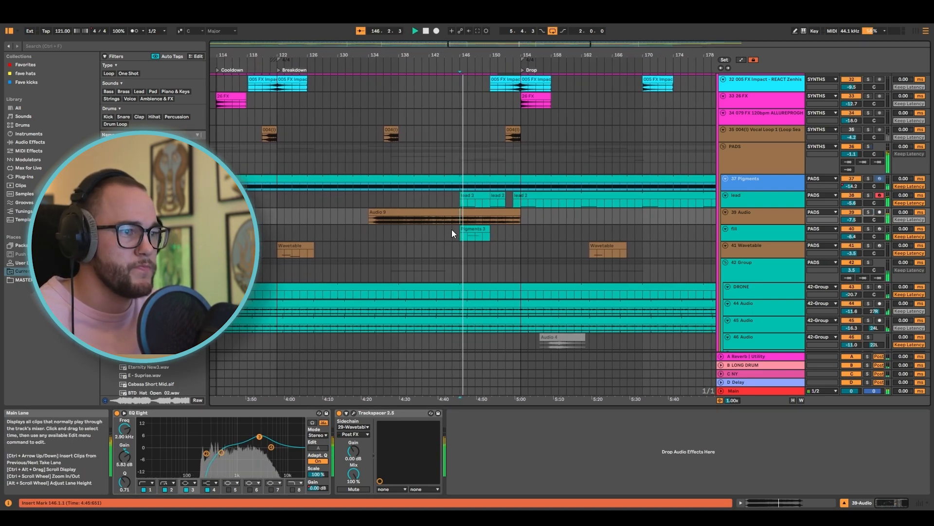
{"action": "left_click", "coordinate": [851, 213]}
{"action": "left_click", "coordinate": [851, 213]}
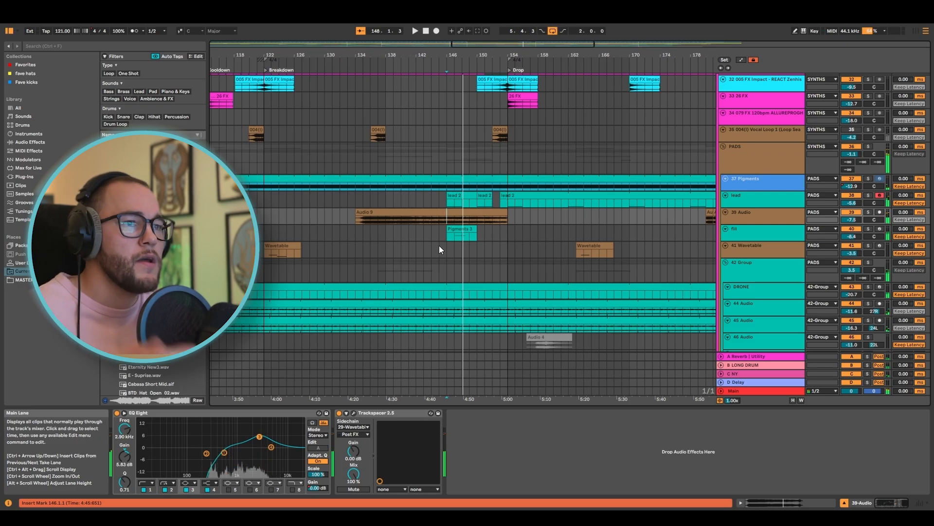
Inspect the DRUMS group's effects and Dry/Wet automation before the drop, hide the automation lanes, and look over the BASS and DRUMS tracks
{"action": "scroll", "coordinate": [439, 246], "scroll_direction": "up", "scroll_amount": 5}
{"action": "scroll", "coordinate": [442, 254], "scroll_direction": "up", "scroll_amount": 12}
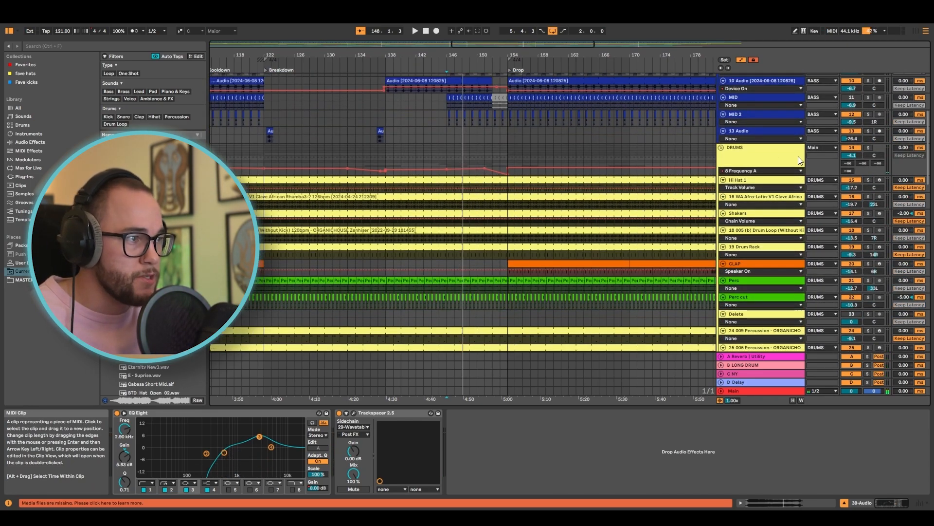
{"action": "left_click", "coordinate": [798, 156]}
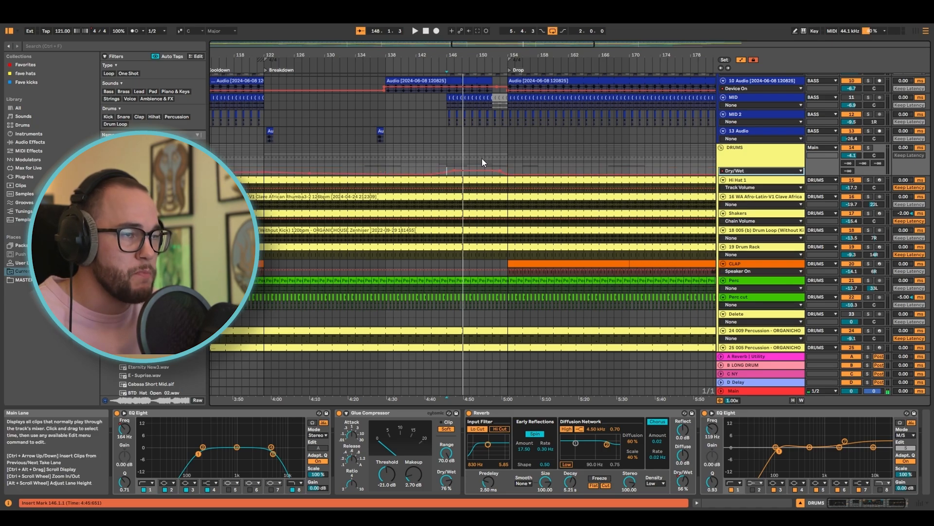
{"action": "key", "text": "a"}
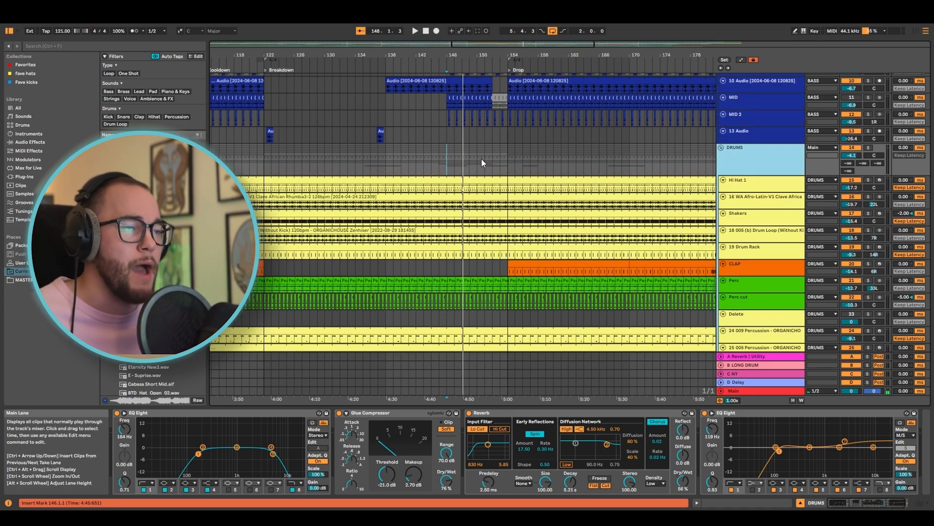
{"action": "scroll", "coordinate": [606, 229], "scroll_direction": "up", "scroll_amount": 8}
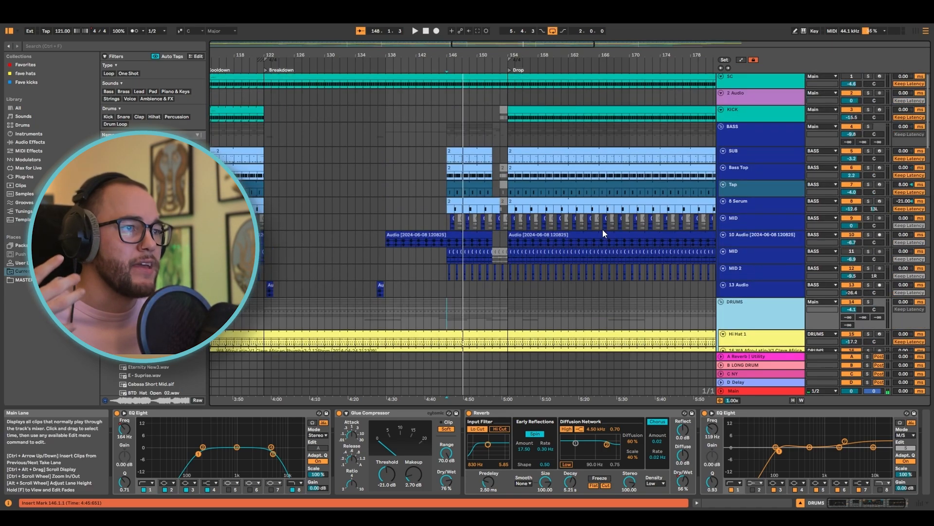
{"action": "scroll", "coordinate": [506, 230], "scroll_direction": "down", "scroll_amount": 10}
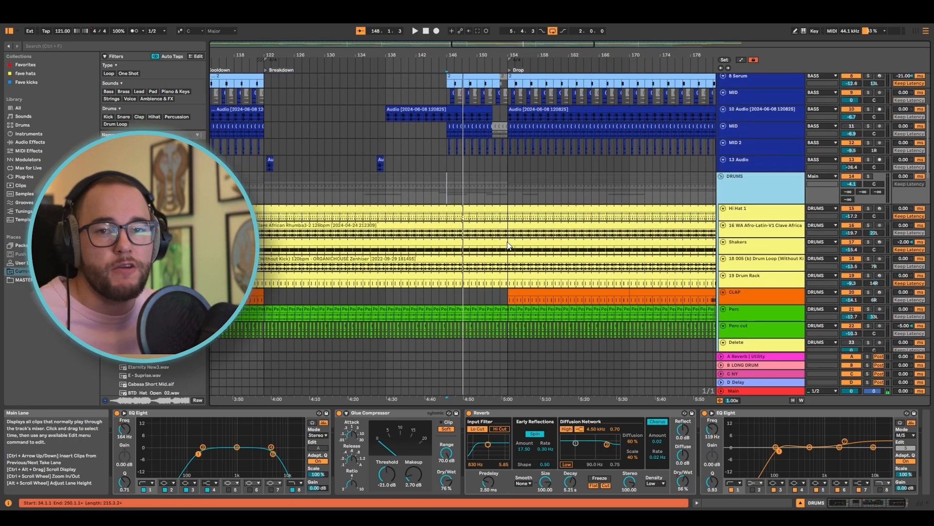